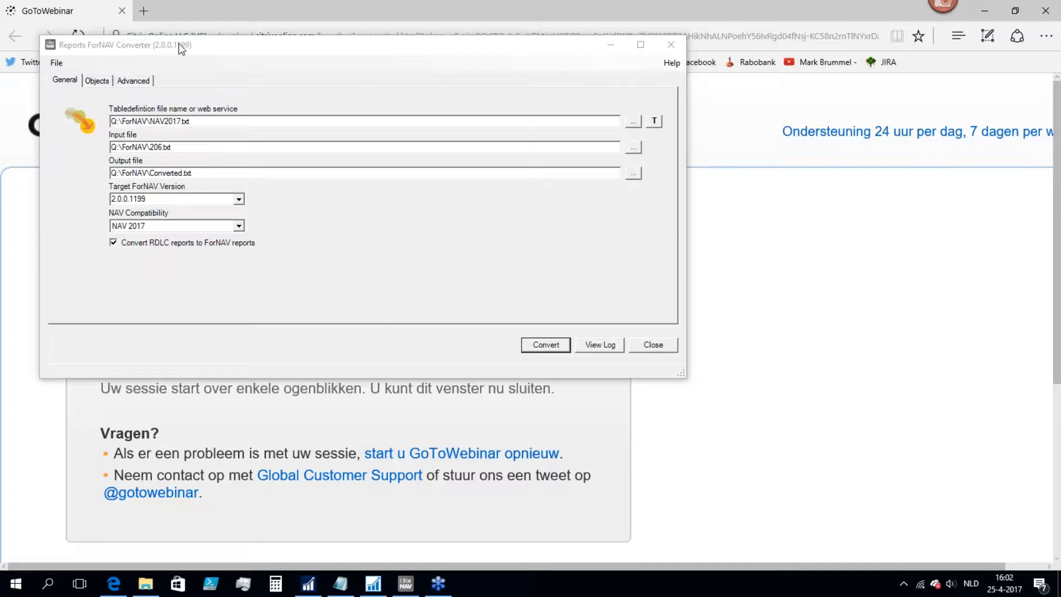
# Check the target ForNAV versions offered, and in File Explorer examine the ReportsForNAV folders in C:\Program Files\Microsoft Dynamics NAV\100\Service\Add-ins.
pyautogui.click(239, 199)
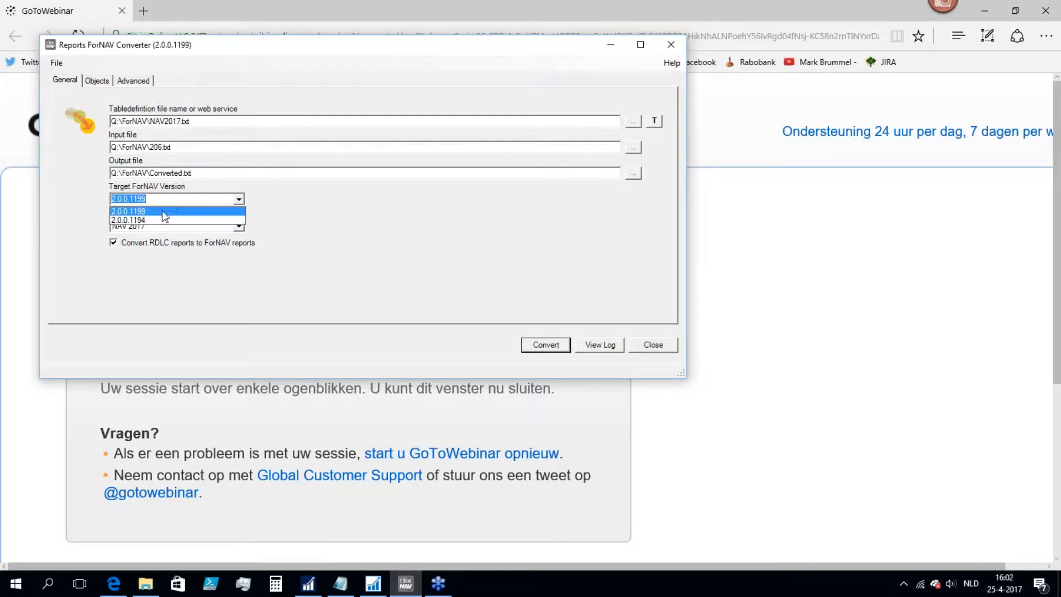
pyautogui.click(300, 253)
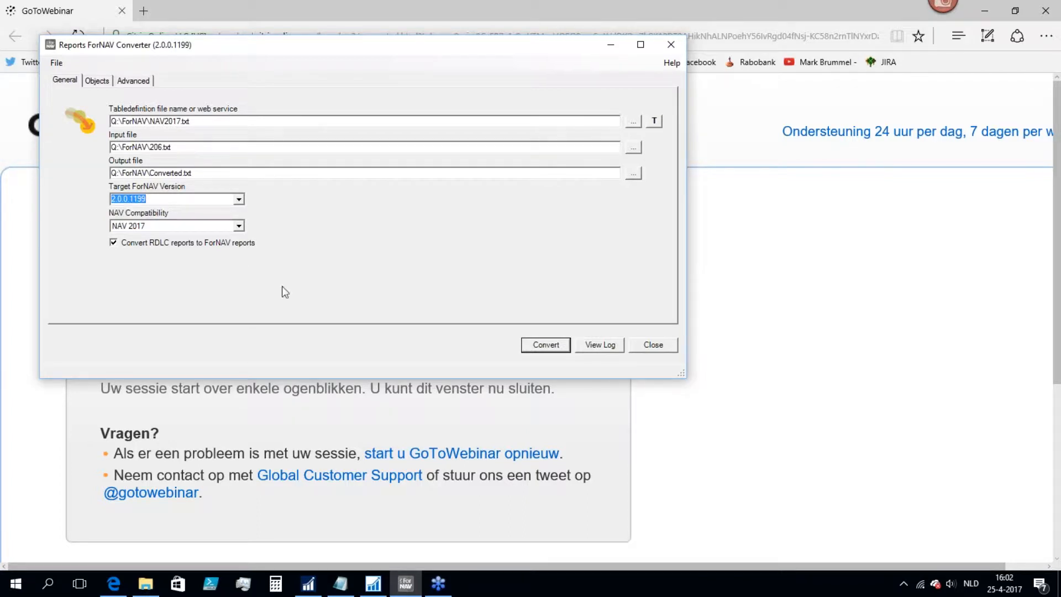
pyautogui.click(144, 586)
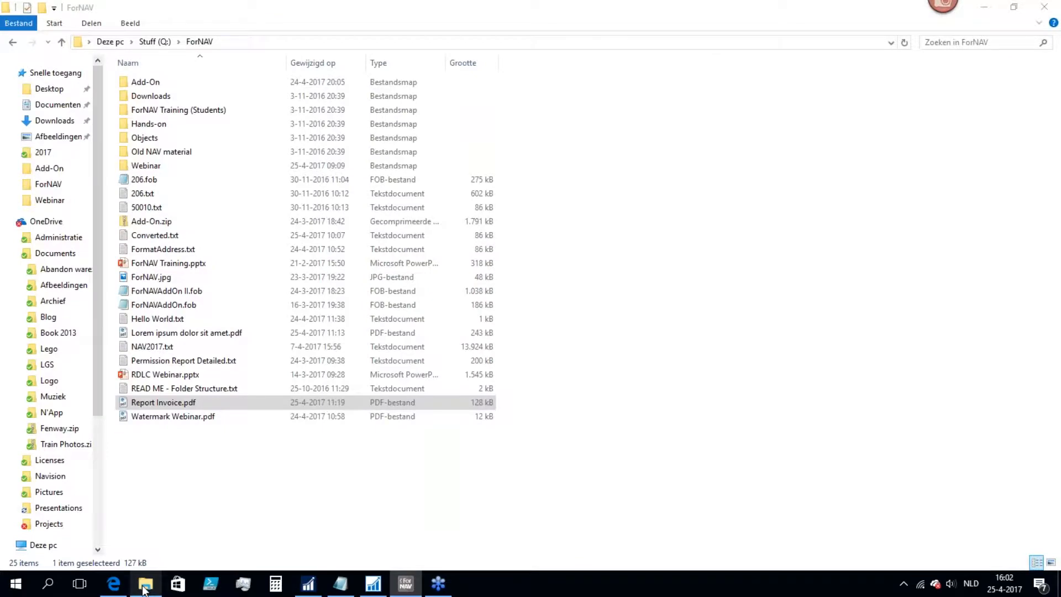
pyautogui.scroll(-3, 45, 397)
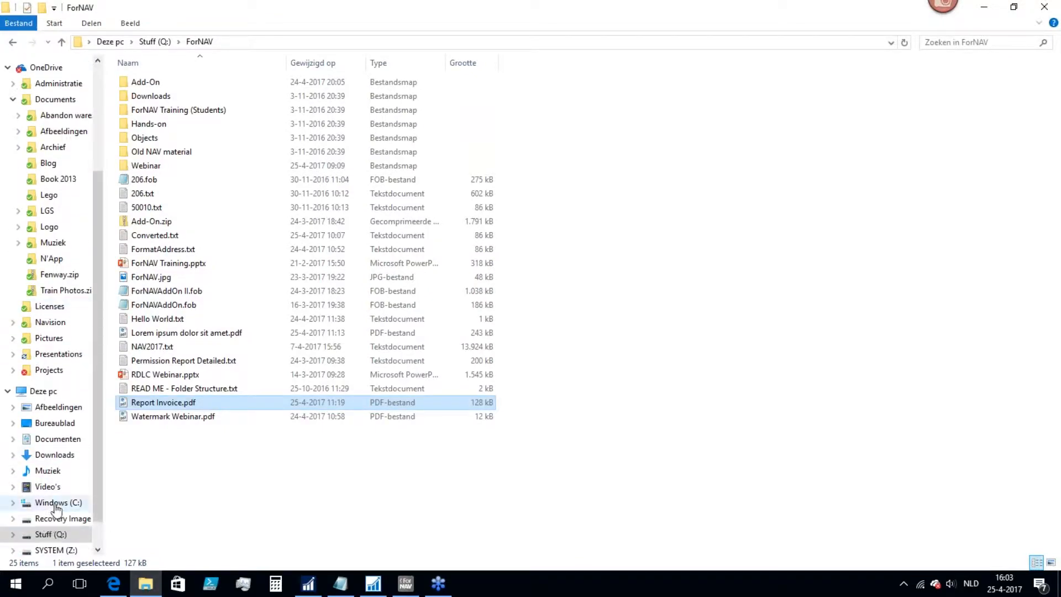
pyautogui.click(55, 503)
pyautogui.click(149, 182)
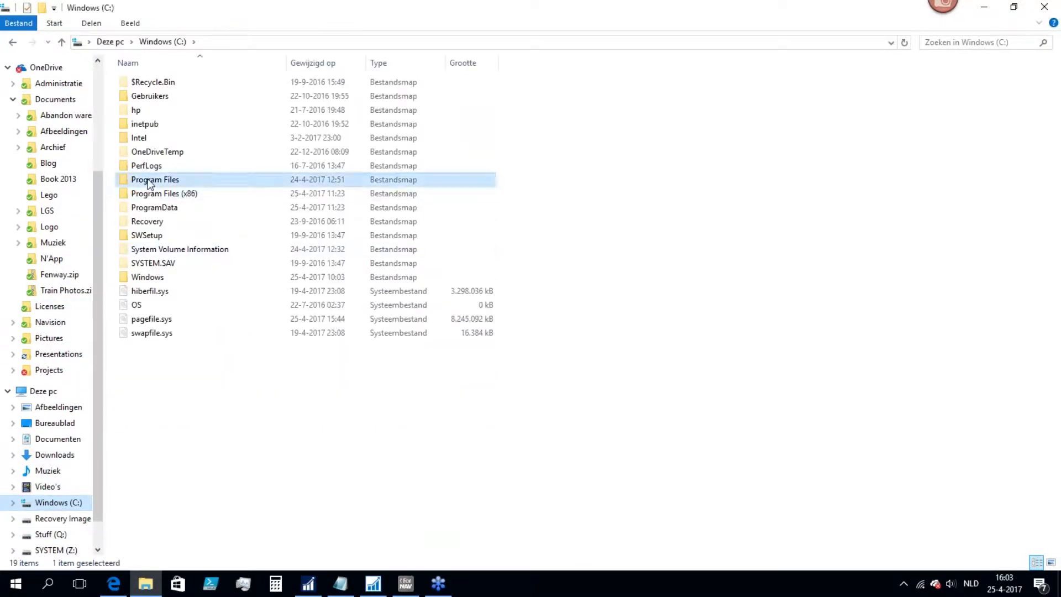
pyautogui.doubleClick(149, 181)
pyautogui.doubleClick(165, 331)
pyautogui.doubleClick(135, 96)
pyautogui.doubleClick(137, 83)
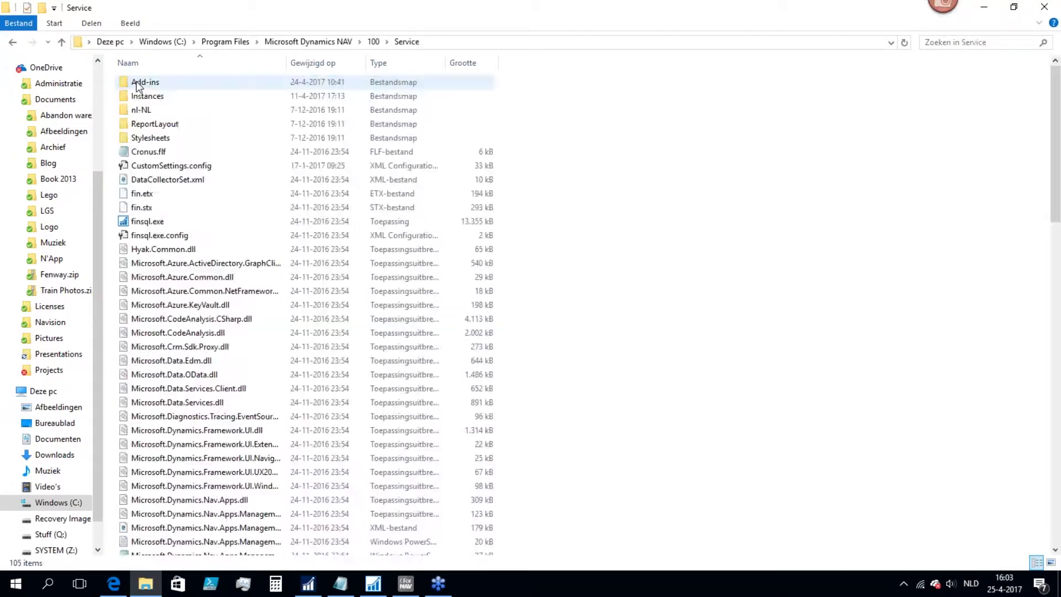
pyautogui.doubleClick(148, 82)
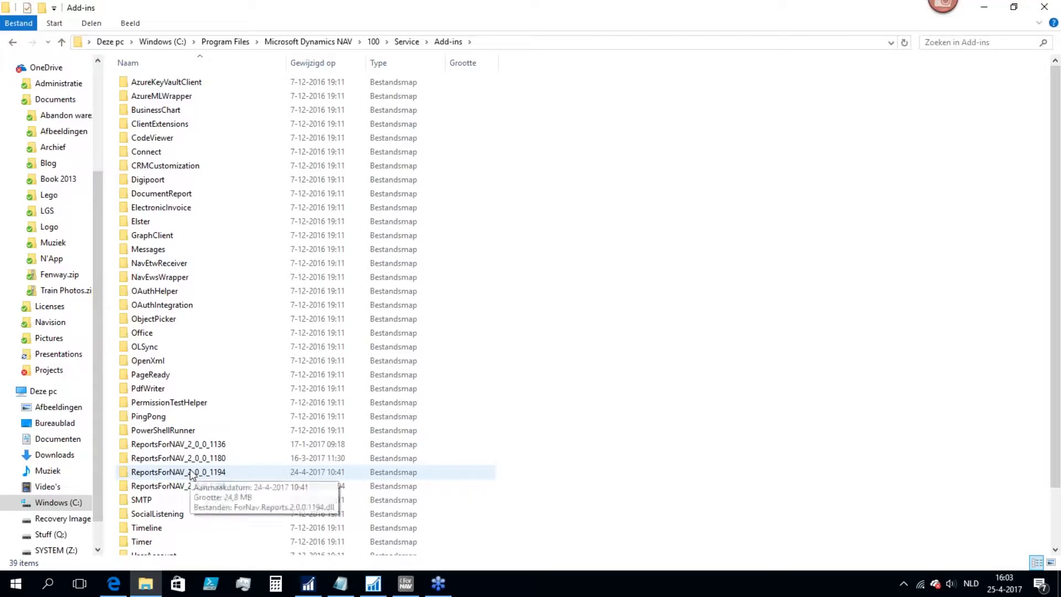
pyautogui.moveTo(180, 491)
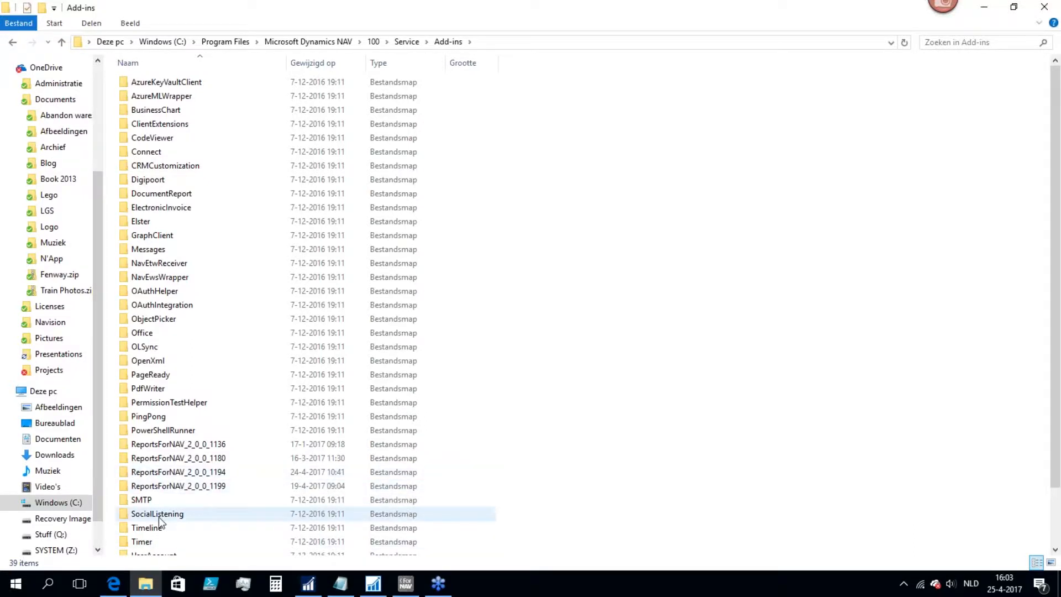
# Check the converter's input file path, and view the contents of 206.txt in the ForNAV folder on the Q: drive.
pyautogui.click(51, 534)
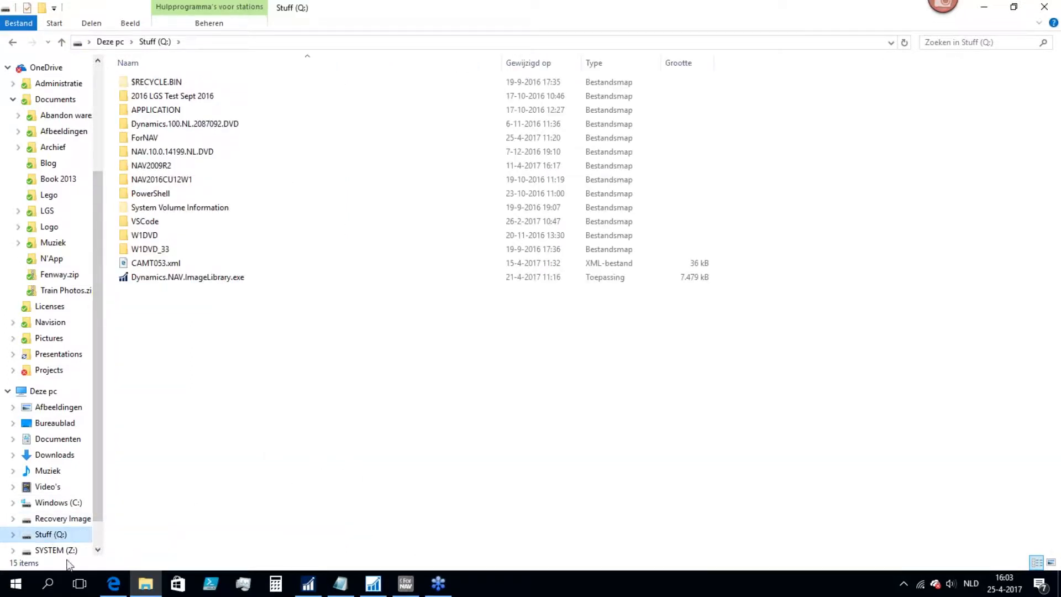
pyautogui.click(406, 583)
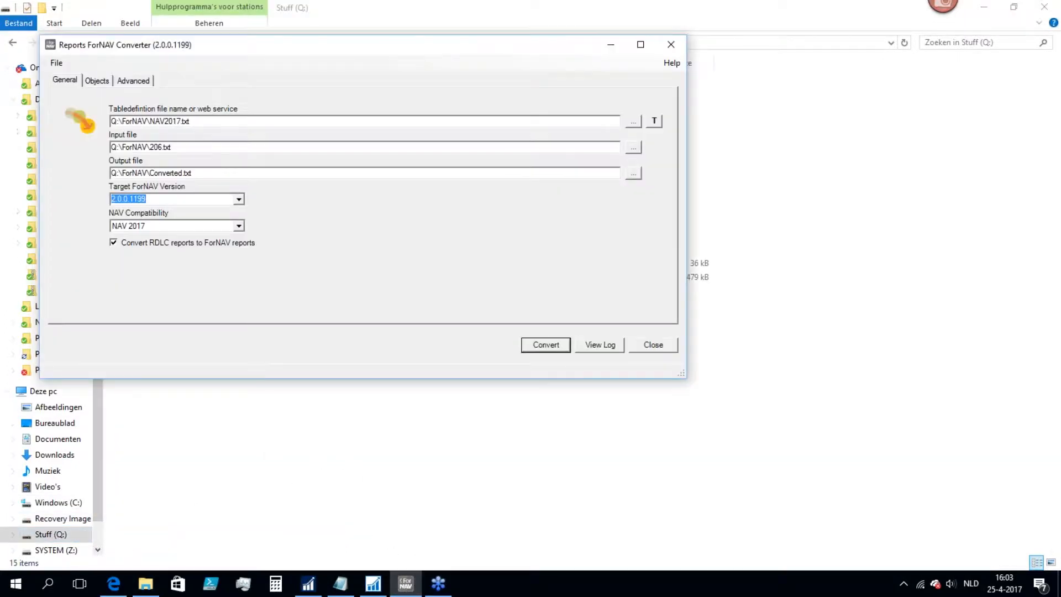
pyautogui.moveTo(173, 147); pyautogui.dragTo(110, 148)
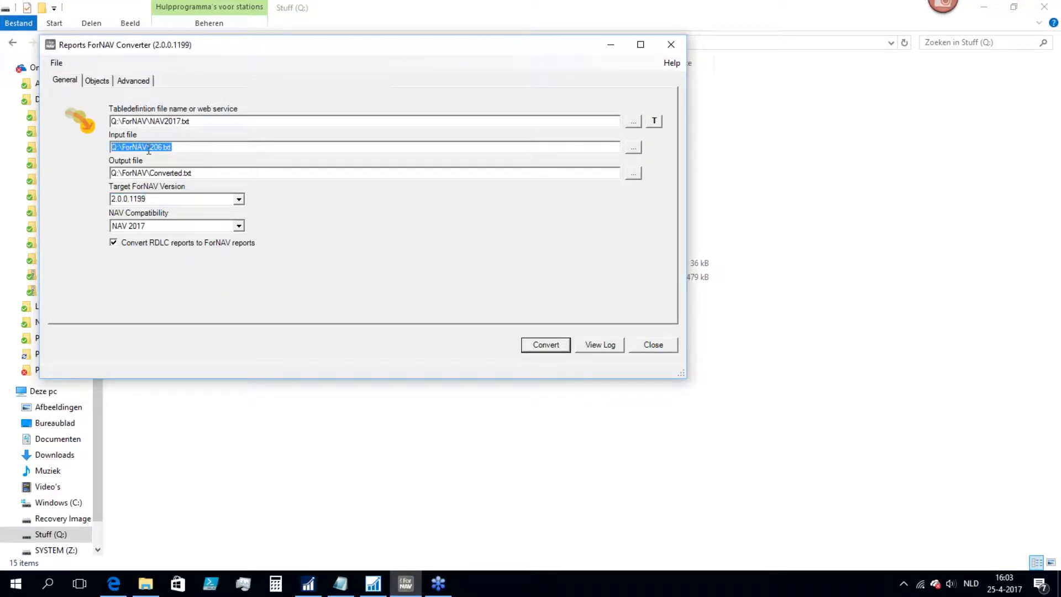
pyautogui.click(265, 488)
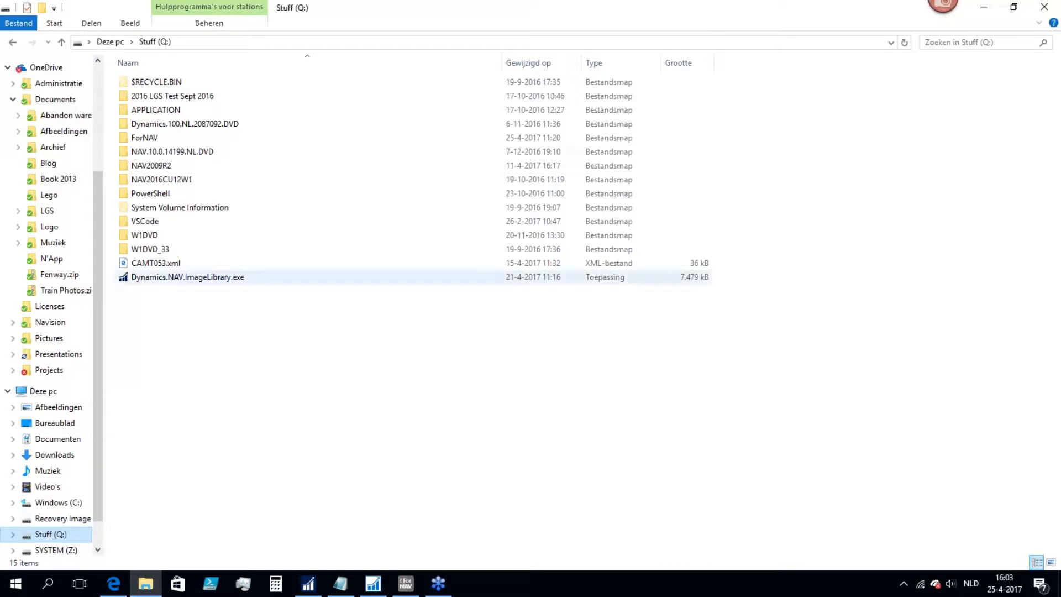
pyautogui.doubleClick(145, 138)
pyautogui.doubleClick(142, 193)
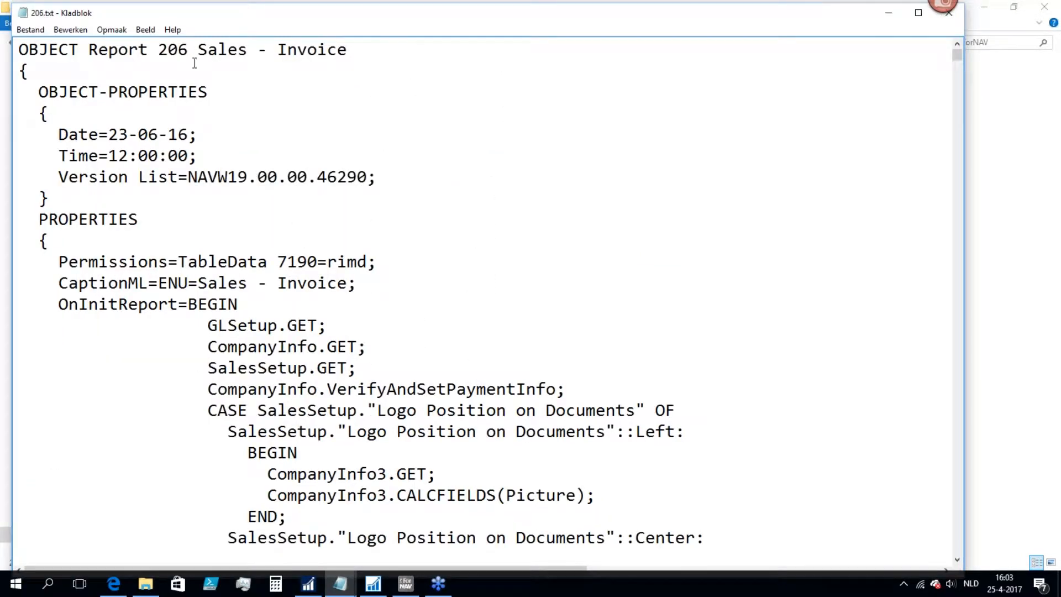
pyautogui.click(961, 22)
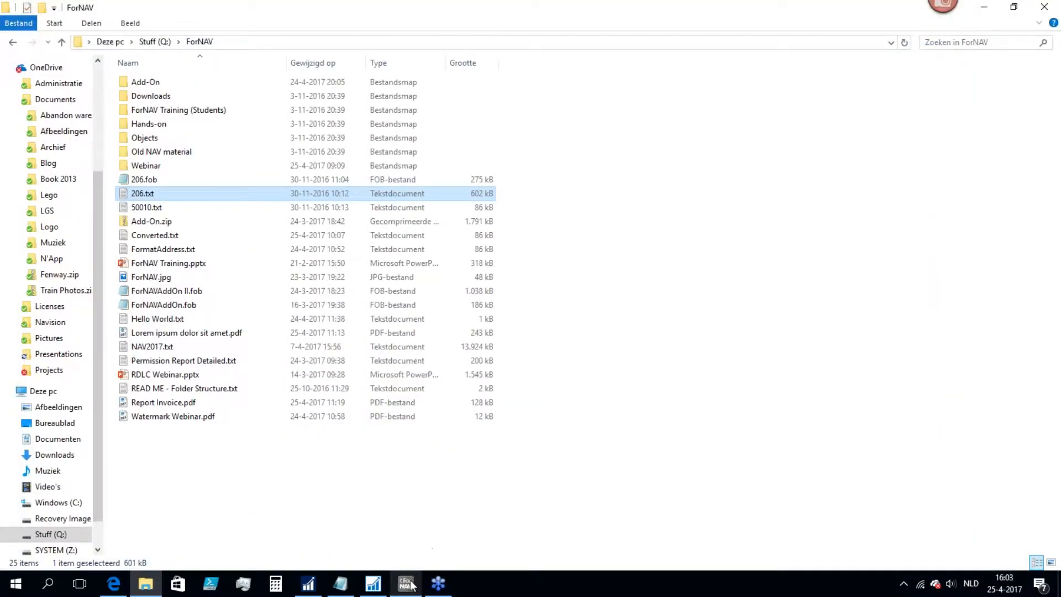
# In the Reports ForNAV Converter, set the target ForNAV version to 2.0.0.1194 and convert 206.txt.
pyautogui.click(407, 584)
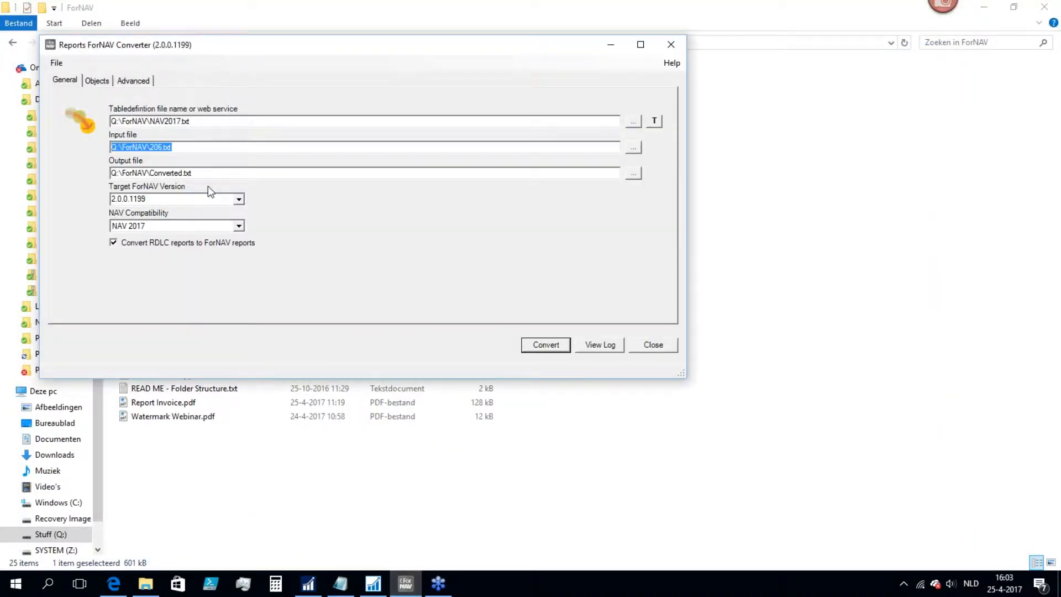
pyautogui.click(239, 199)
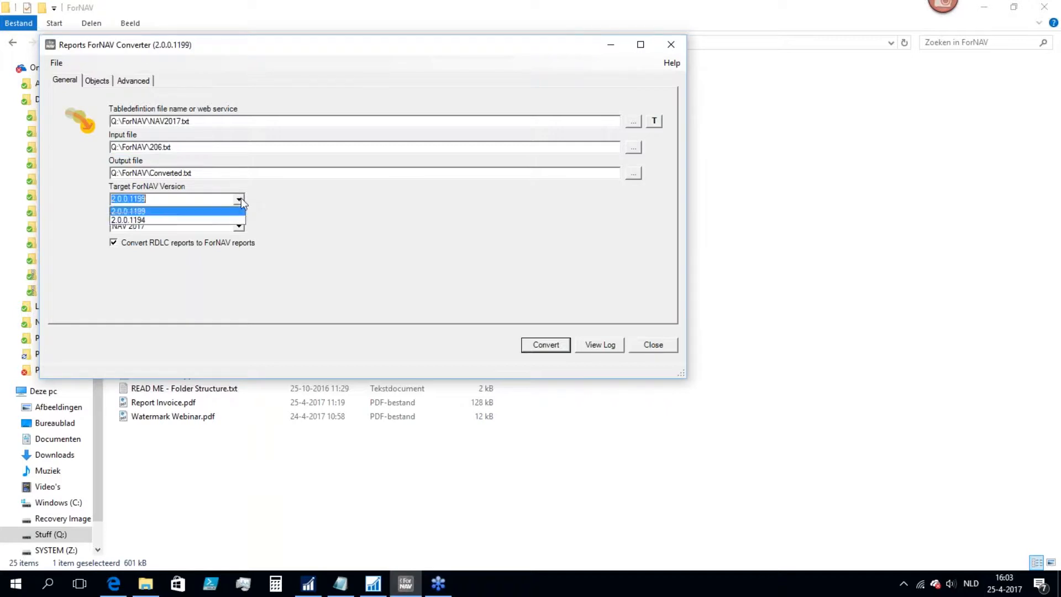
pyautogui.click(136, 223)
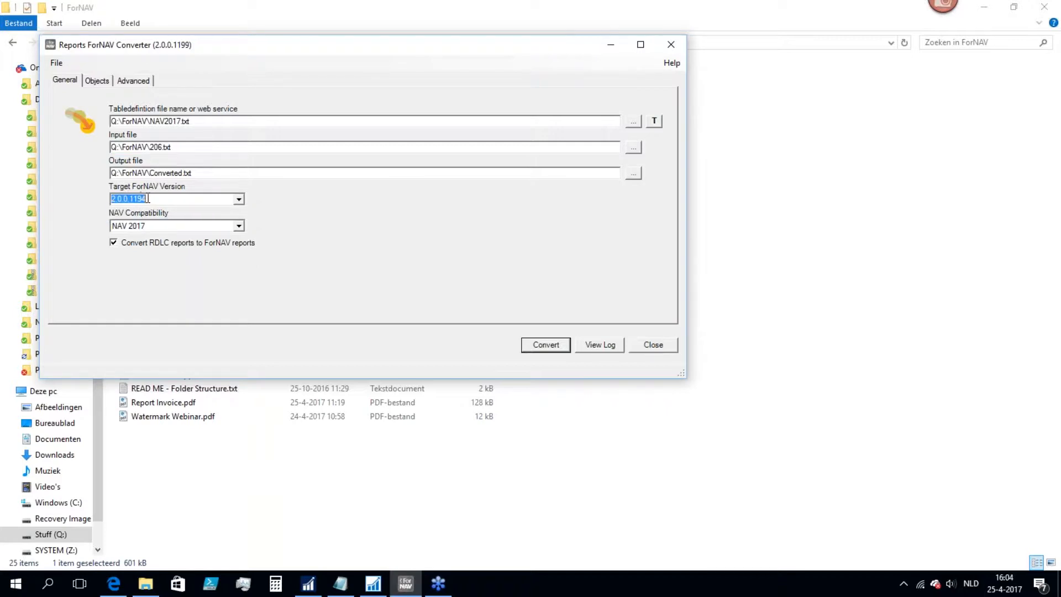
pyautogui.click(557, 347)
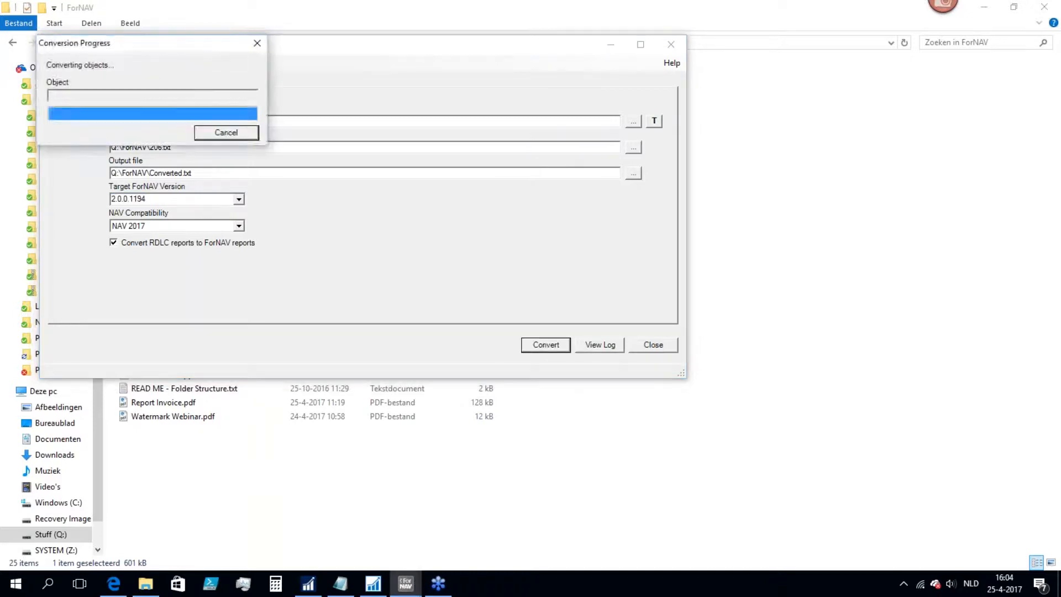
# Open Converted.txt from the ForNAV folder and search for 1194 to examine the version list and the ForNav.Reports DotNet variables.
pyautogui.click(260, 497)
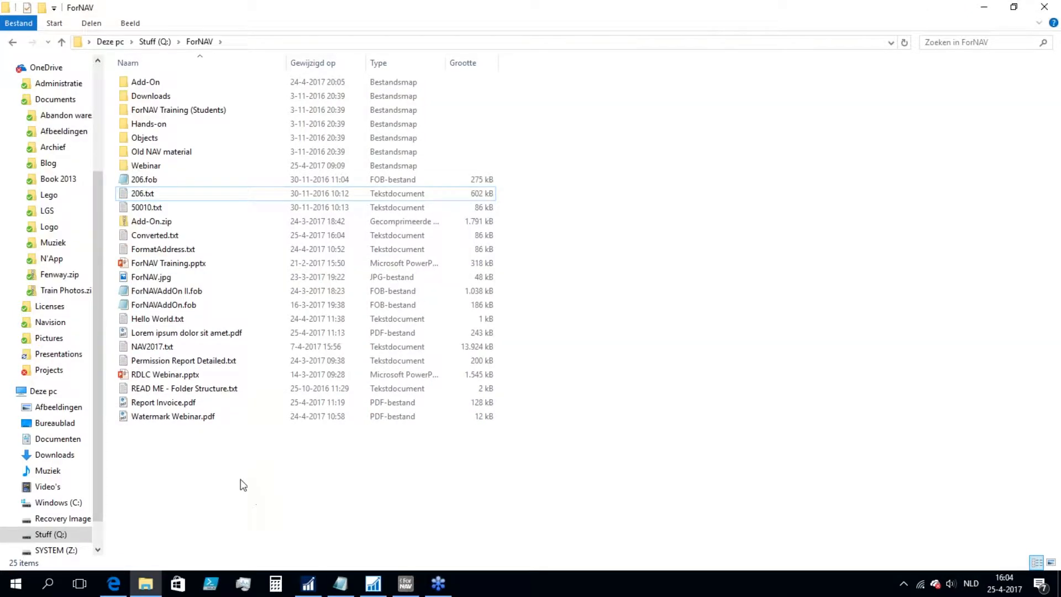
pyautogui.doubleClick(166, 235)
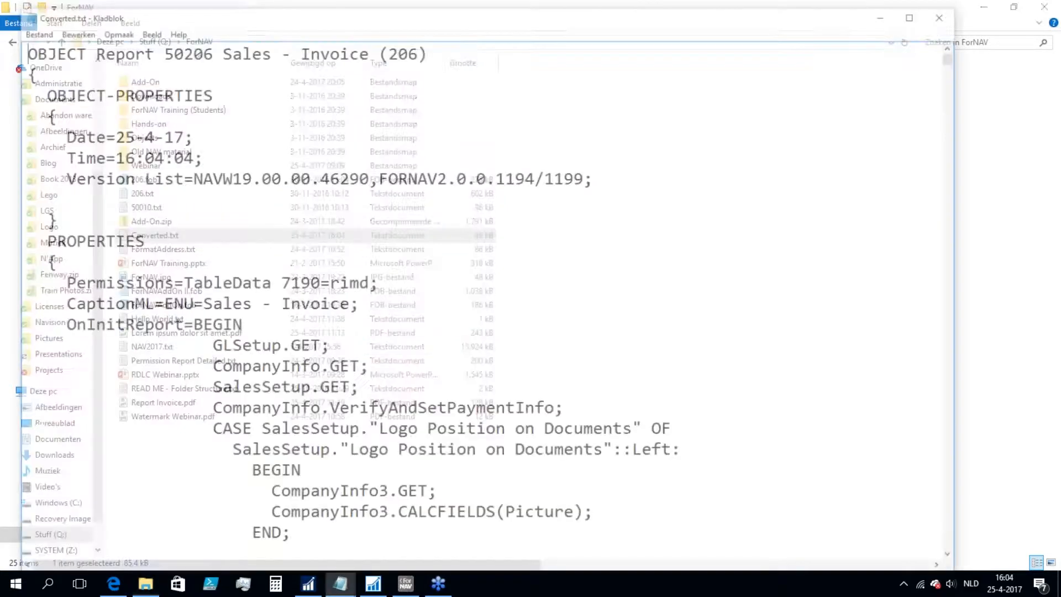
pyautogui.click(494, 176)
pyautogui.moveTo(495, 176); pyautogui.dragTo(536, 176)
pyautogui.hotkey('ctrl', 'f')
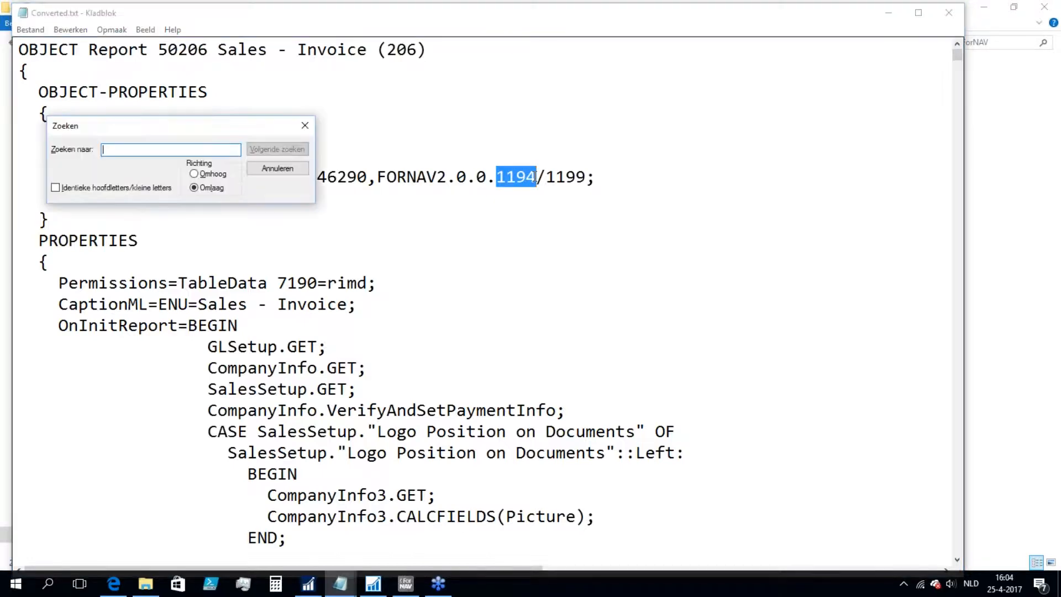
pyautogui.press('Return')
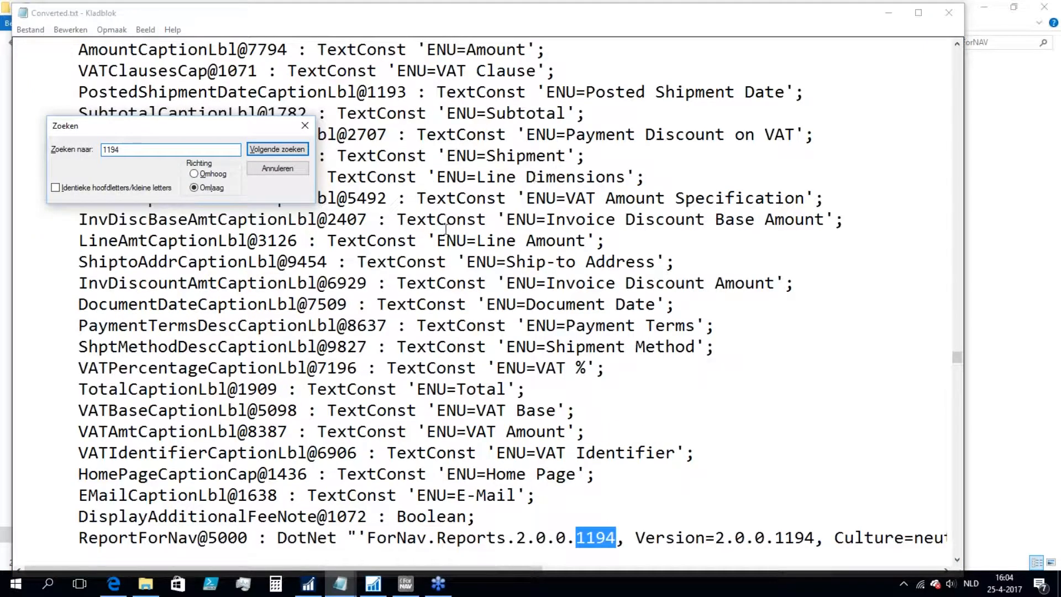
pyautogui.press('Escape')
pyautogui.scroll(-2, 244, 428)
pyautogui.moveTo(271, 410); pyautogui.dragTo(357, 410)
pyautogui.moveTo(616, 410); pyautogui.dragTo(376, 415)
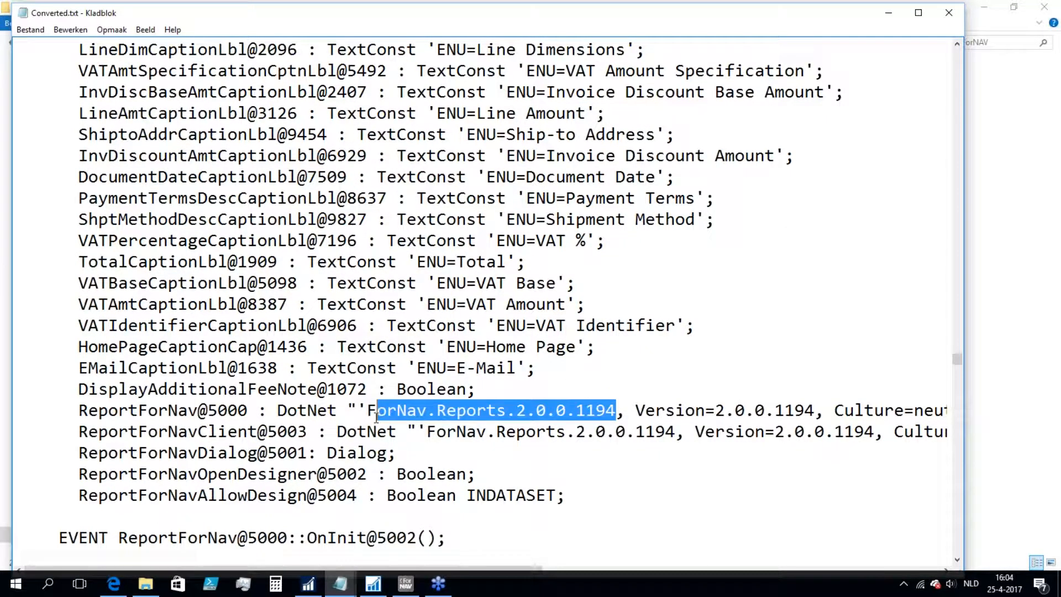
pyautogui.moveTo(367, 410); pyautogui.dragTo(616, 410)
pyautogui.click(949, 13)
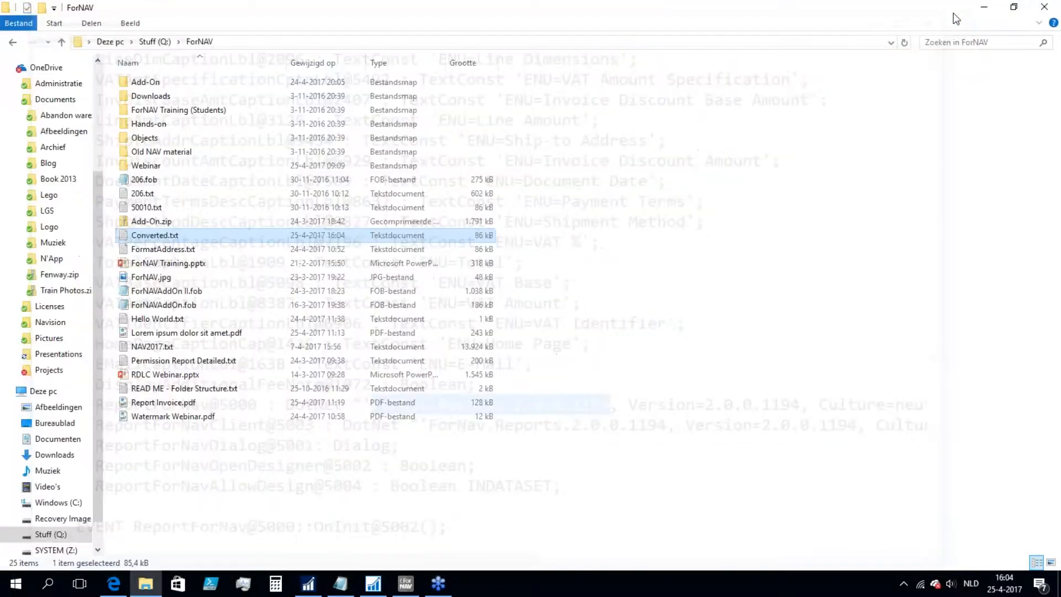
# Return to the Reports ForNAV Converter, set the target ForNAV version to 2.0.0.1199 and convert the report again.
pyautogui.click(405, 583)
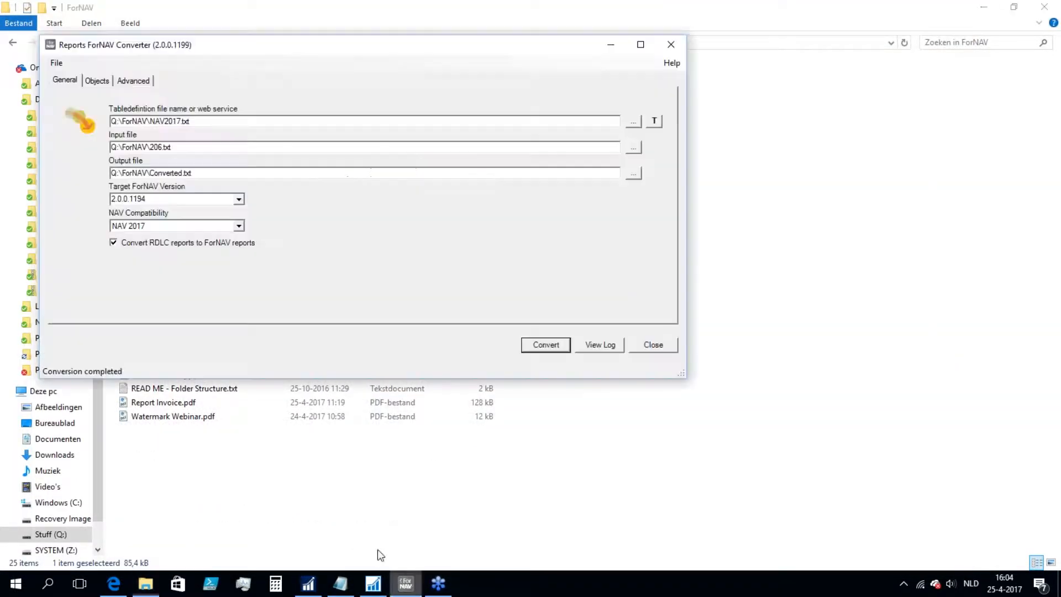
pyautogui.click(240, 202)
pyautogui.click(194, 208)
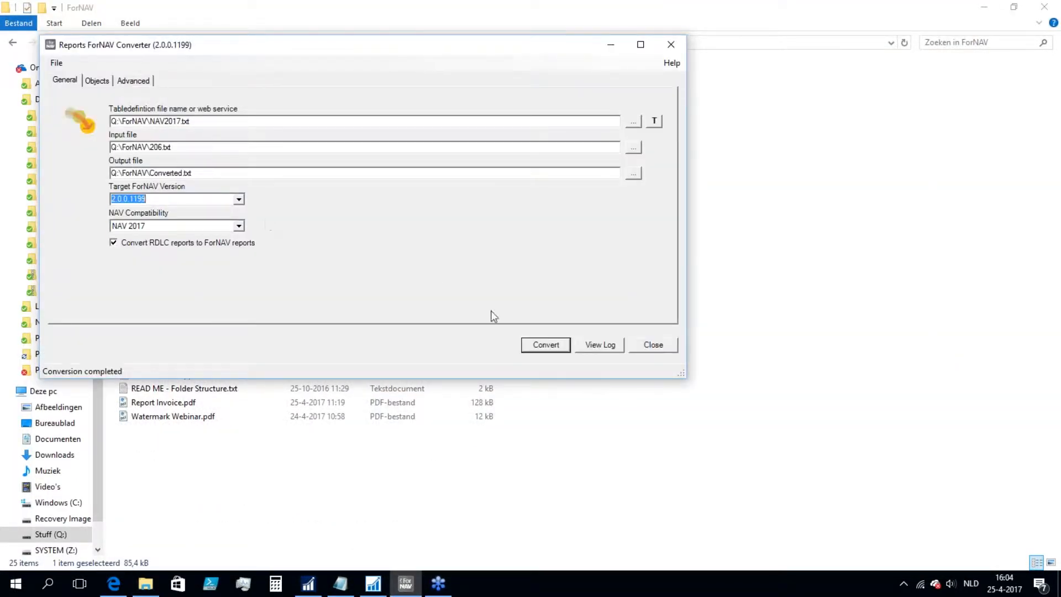
pyautogui.click(546, 345)
# Reopen Converted.txt and search for 1199 to check the version list and the DotNet references of the new conversion.
pyautogui.click(249, 490)
pyautogui.doubleClick(156, 236)
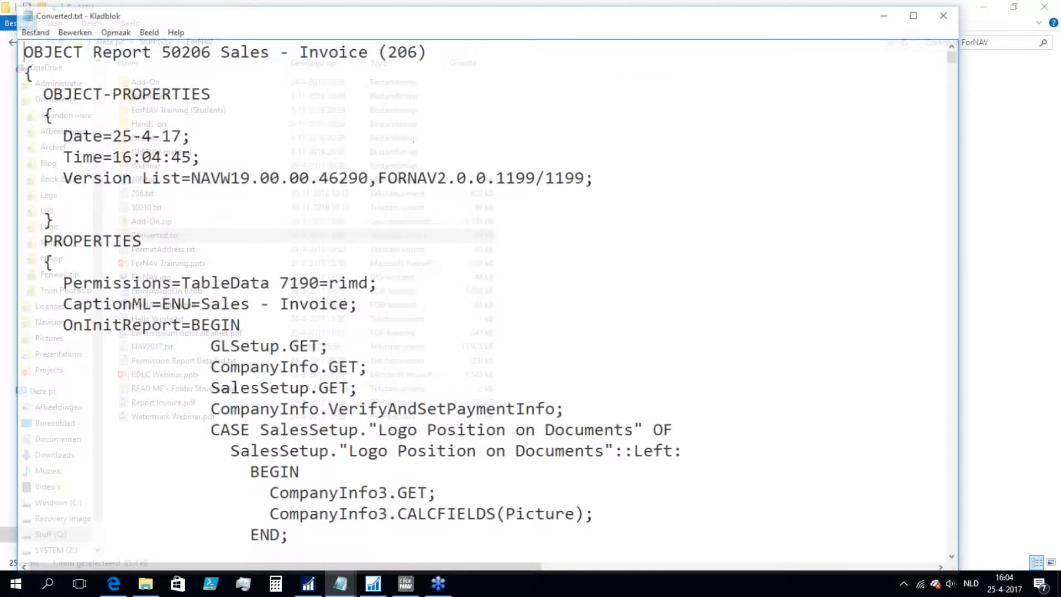
pyautogui.moveTo(496, 177); pyautogui.dragTo(537, 177)
pyautogui.hotkey('ctrl', 'c')
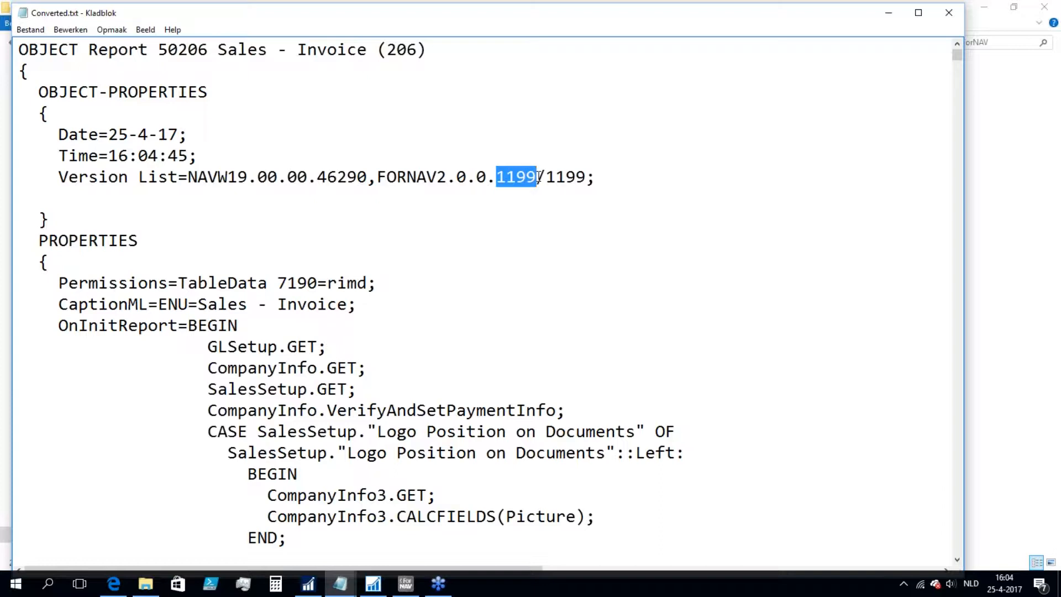
pyautogui.hotkey('ctrl', 'f')
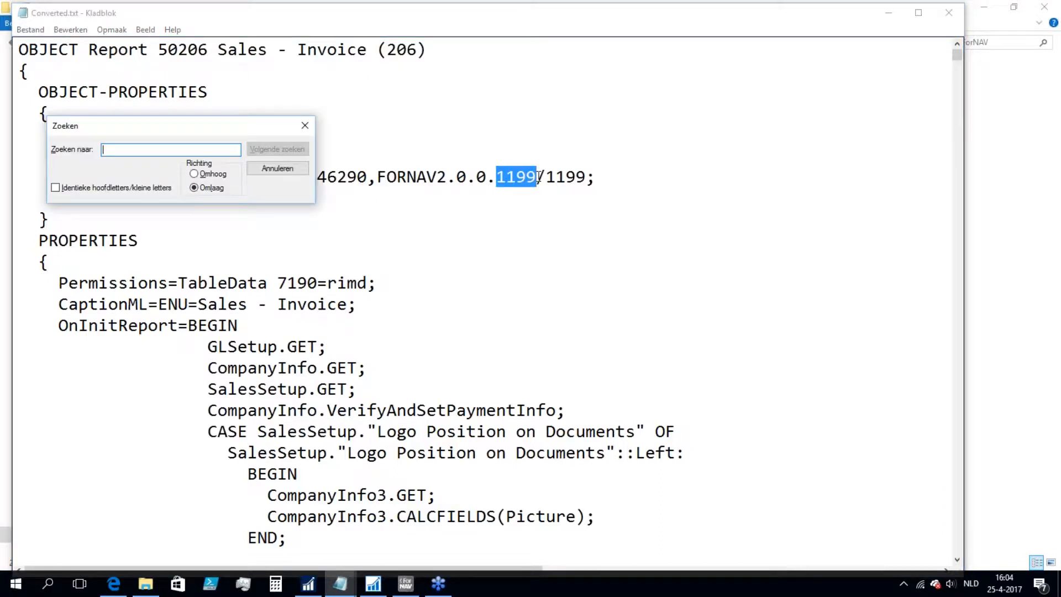
pyautogui.hotkey('ctrl', 'v')
pyautogui.press('Return')
pyautogui.press('Return')
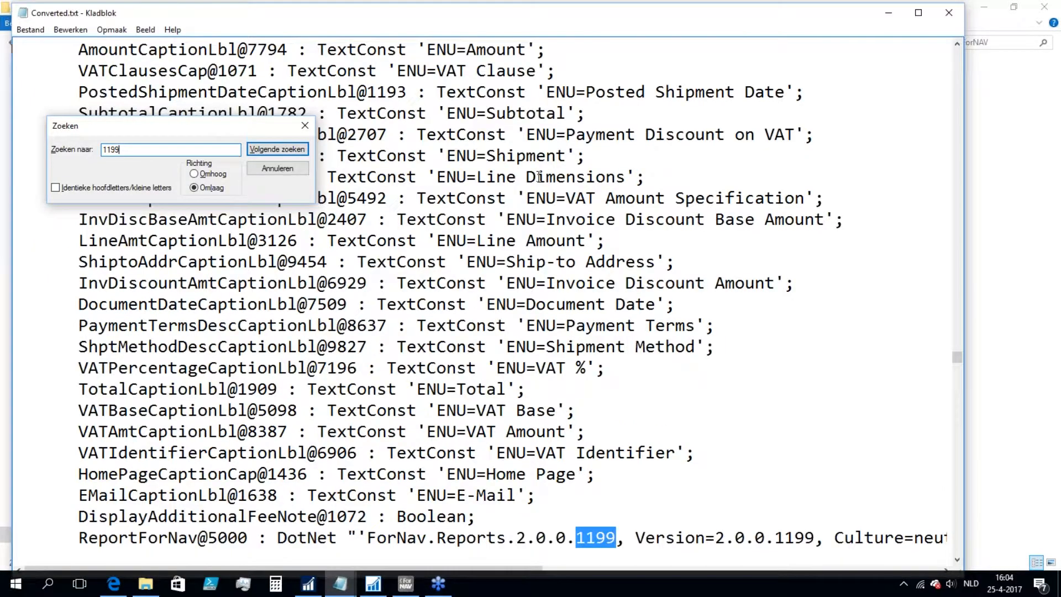
pyautogui.press('Escape')
pyautogui.scroll(-3, 648, 379)
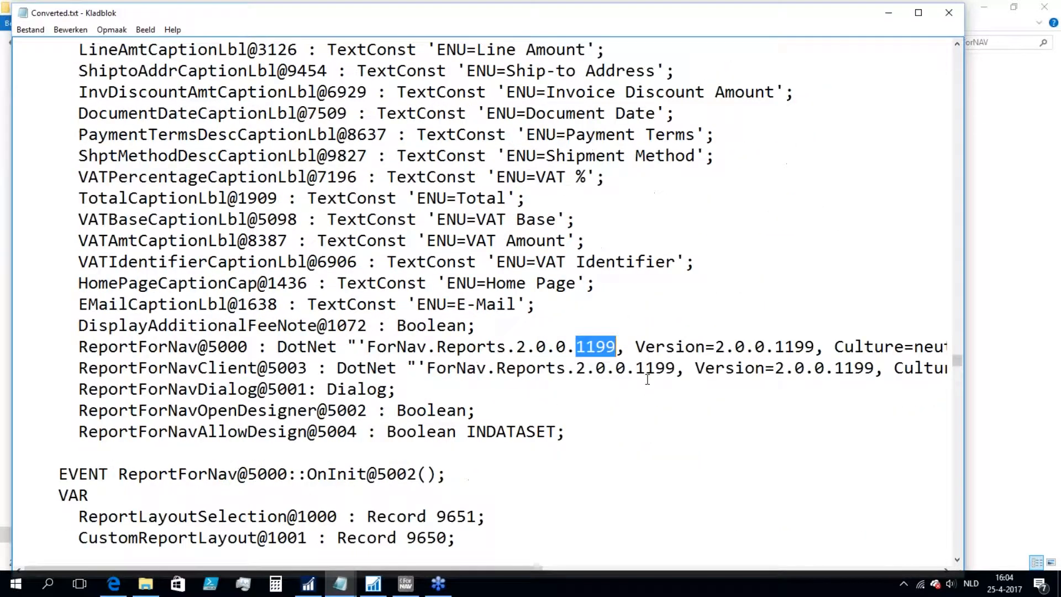
pyautogui.click(953, 12)
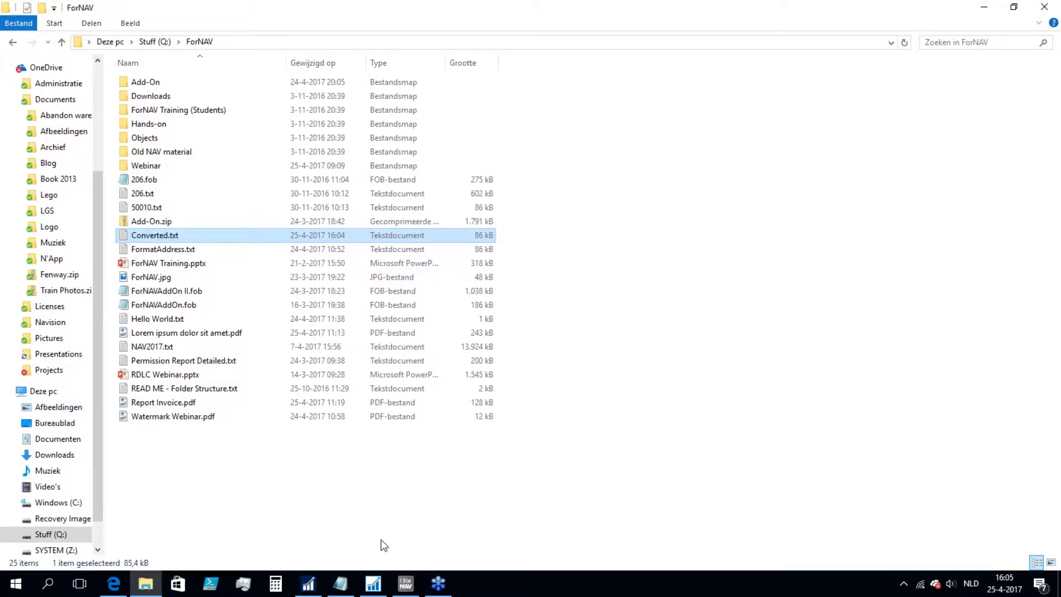
# Switch back to the Reports ForNAV Converter and set the NAV compatibility to NAV 2015 & 2016.
pyautogui.moveTo(402, 588)
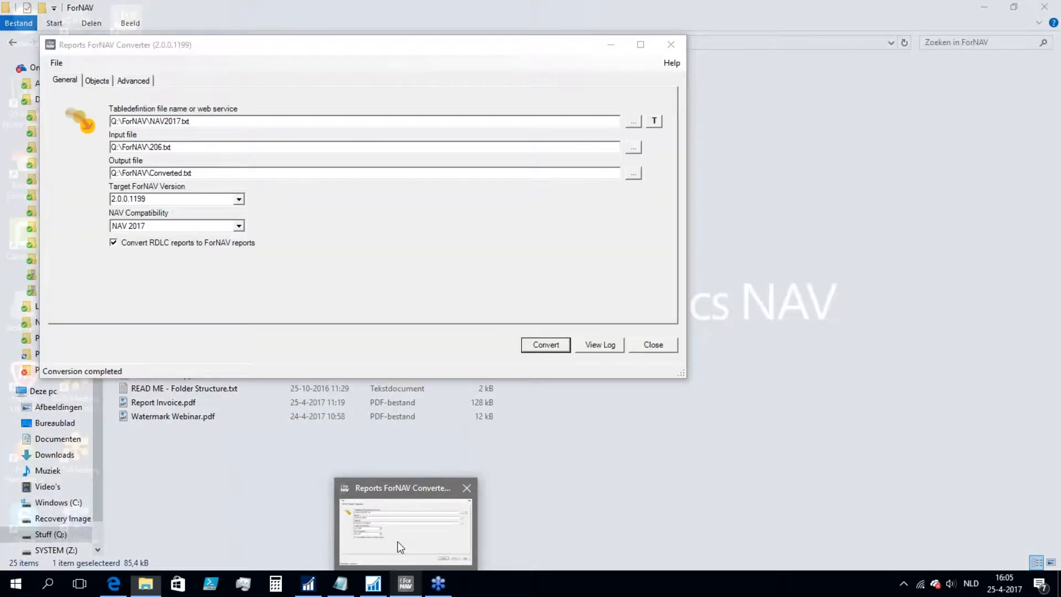
pyautogui.click(396, 542)
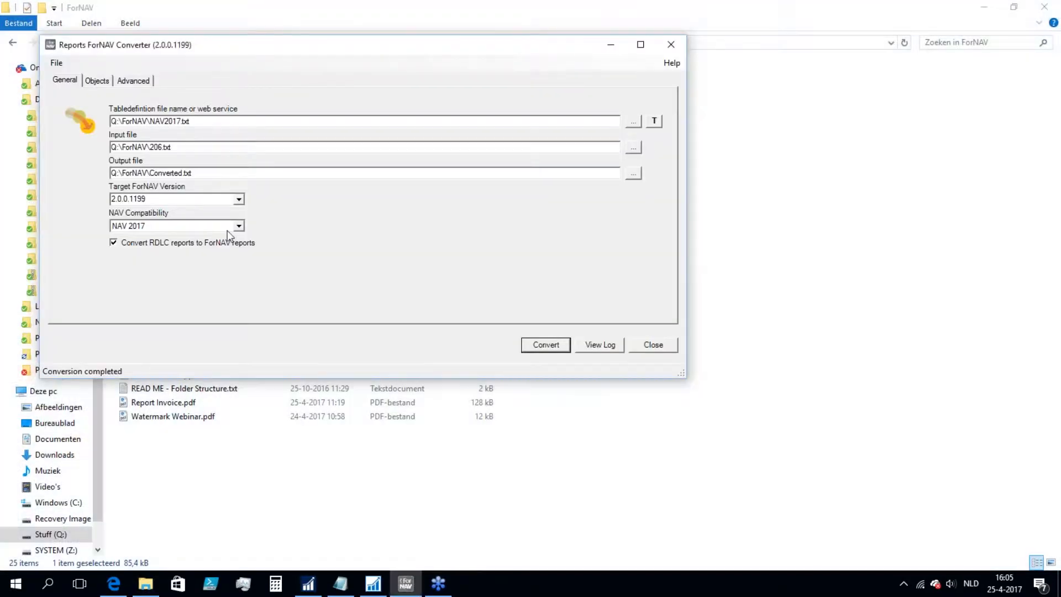
pyautogui.click(239, 227)
pyautogui.click(152, 242)
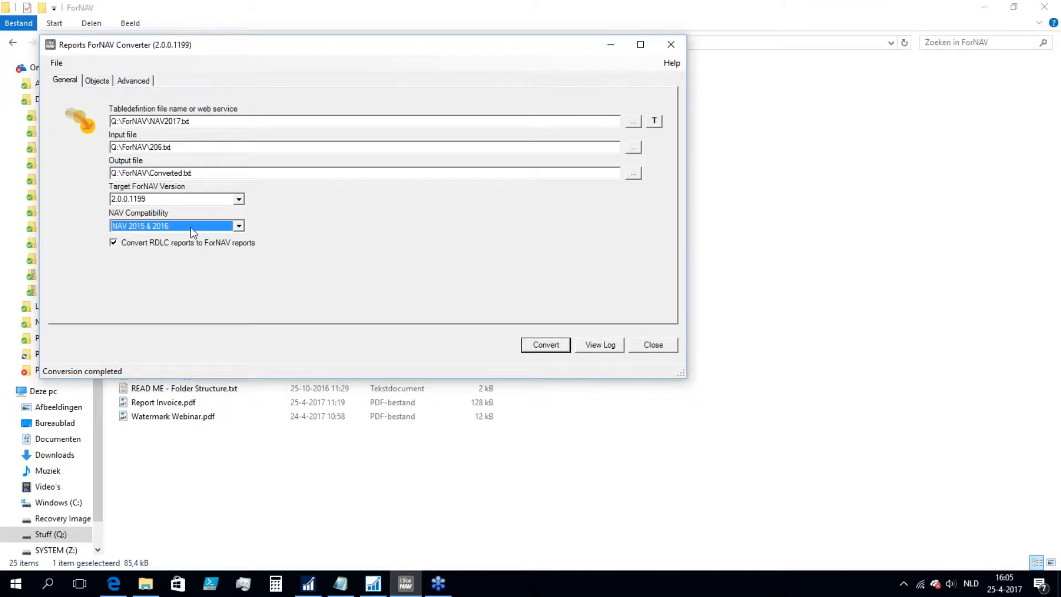
# Convert the report with this compatibility setting and import Converted.txt into the Microsoft Dynamics NAV Development Environment.
pyautogui.click(542, 346)
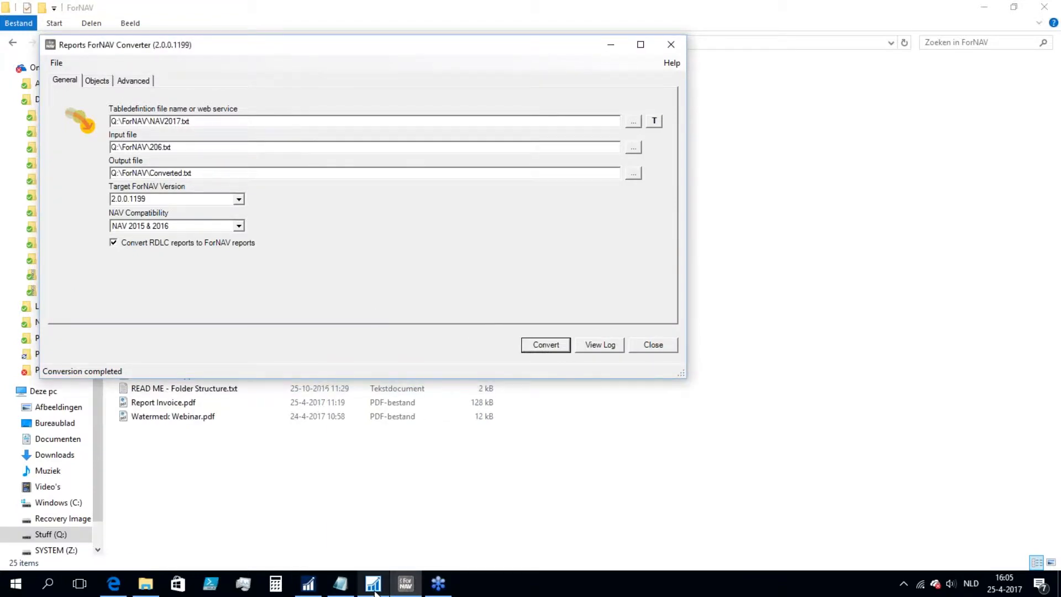
pyautogui.click(373, 583)
pyautogui.click(29, 23)
pyautogui.click(79, 152)
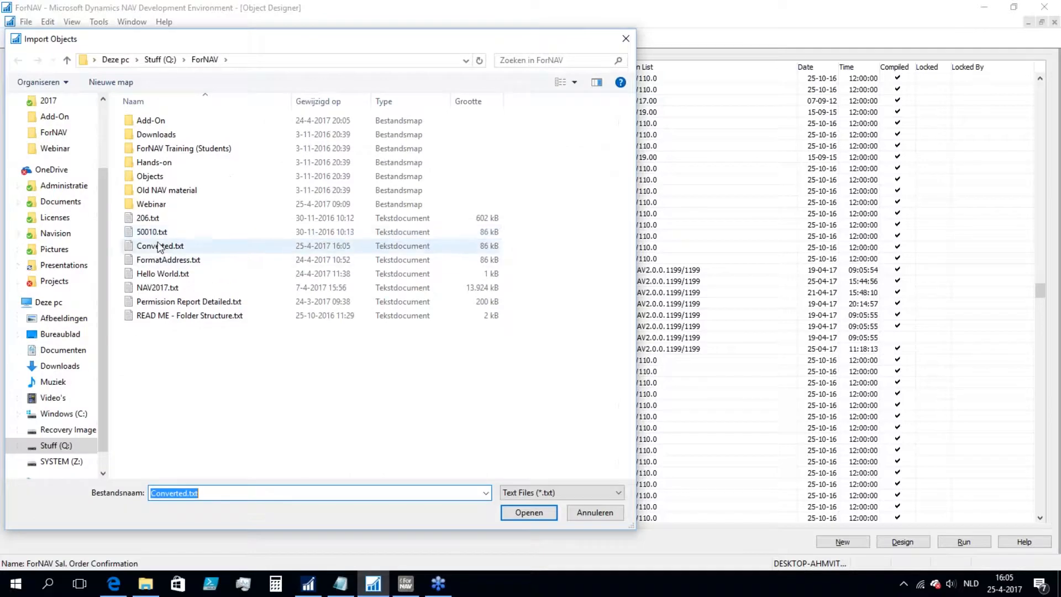
pyautogui.doubleClick(158, 245)
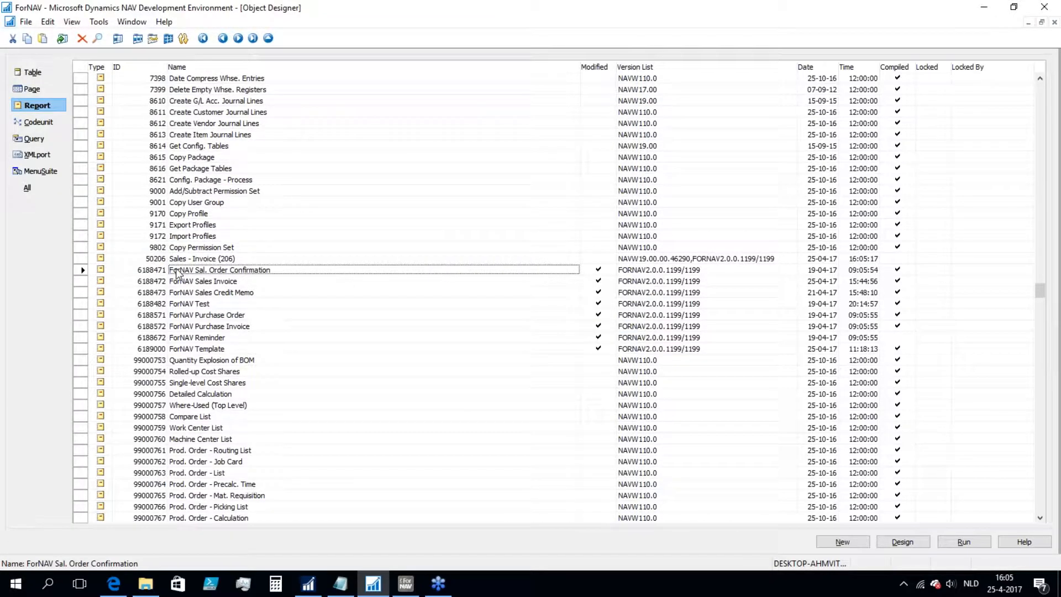
# Open report 50206 Sales - Invoice (206) in design mode and try to compile it.
pyautogui.click(216, 260)
pyautogui.click(906, 539)
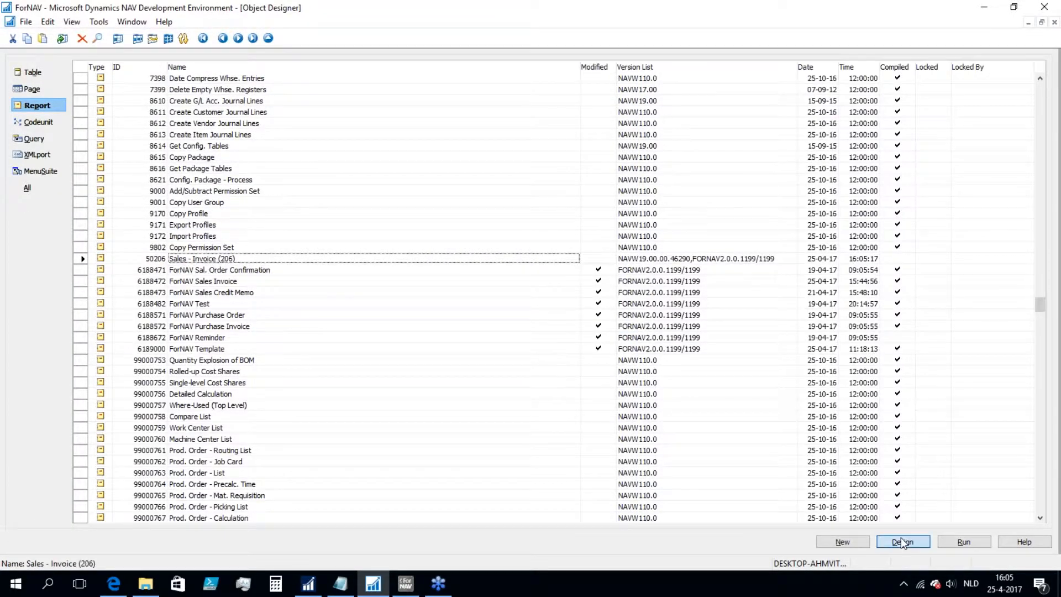
pyautogui.click(134, 23)
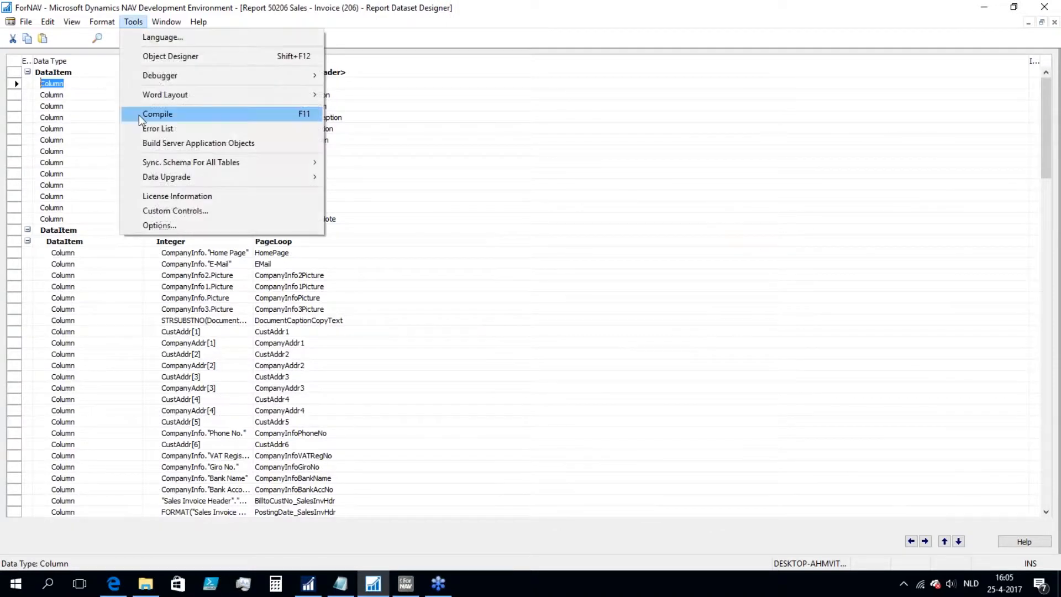
pyautogui.click(254, 111)
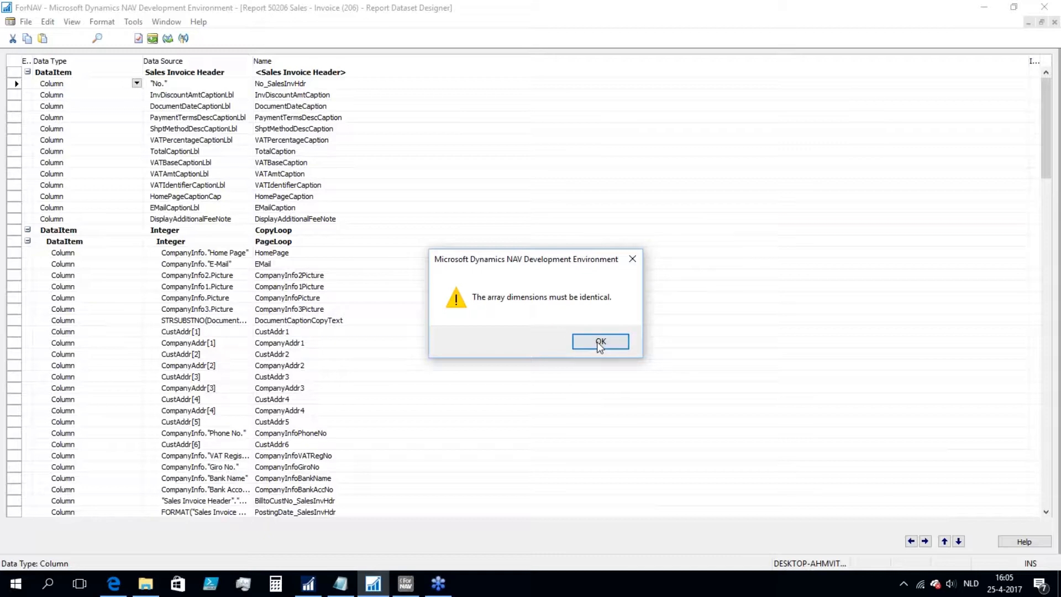
pyautogui.click(600, 341)
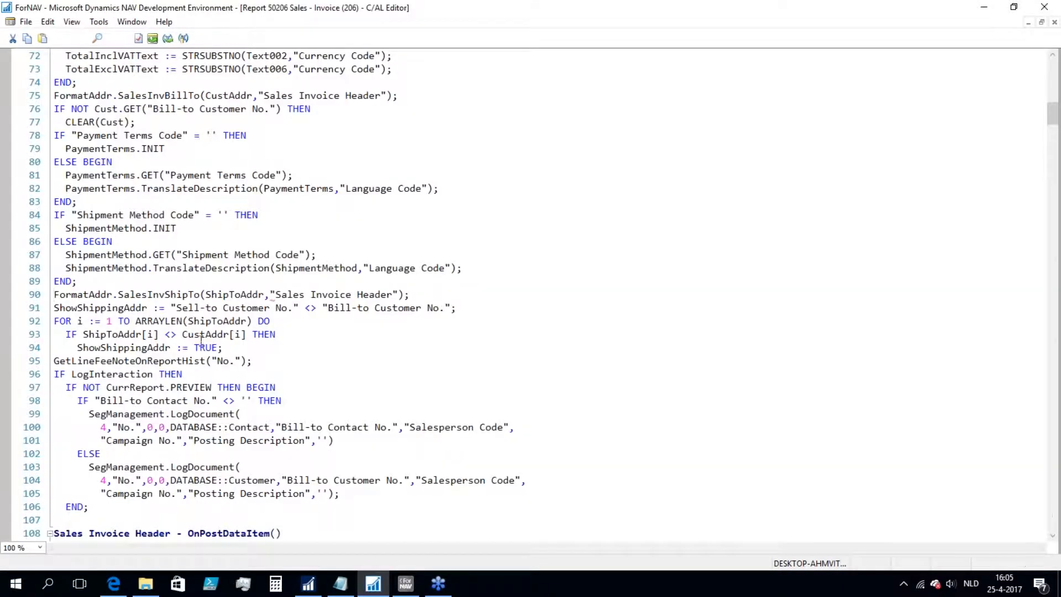
# Examine the SalesInvShipTo call and its definition in codeunit 365 Format Address, then return to the Object Designer.
pyautogui.moveTo(94, 295)
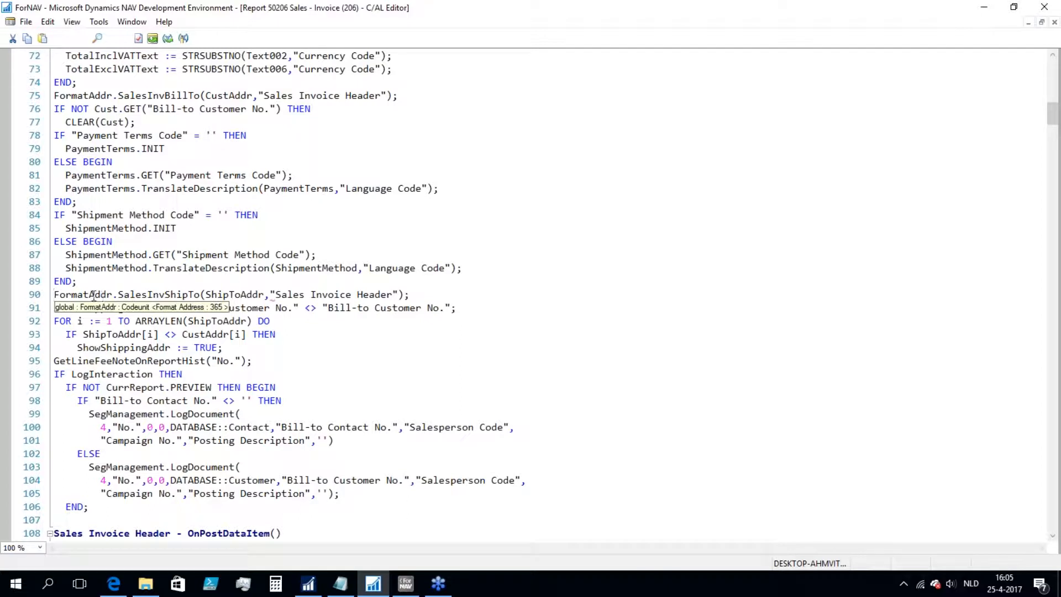
pyautogui.click(150, 295)
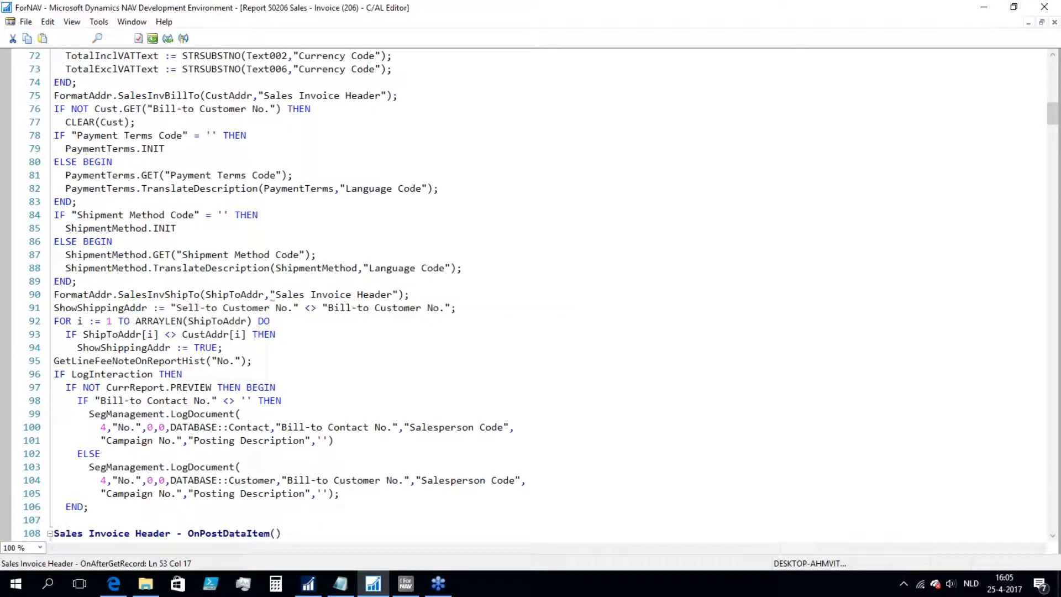
pyautogui.rightClick(151, 295)
pyautogui.click(164, 320)
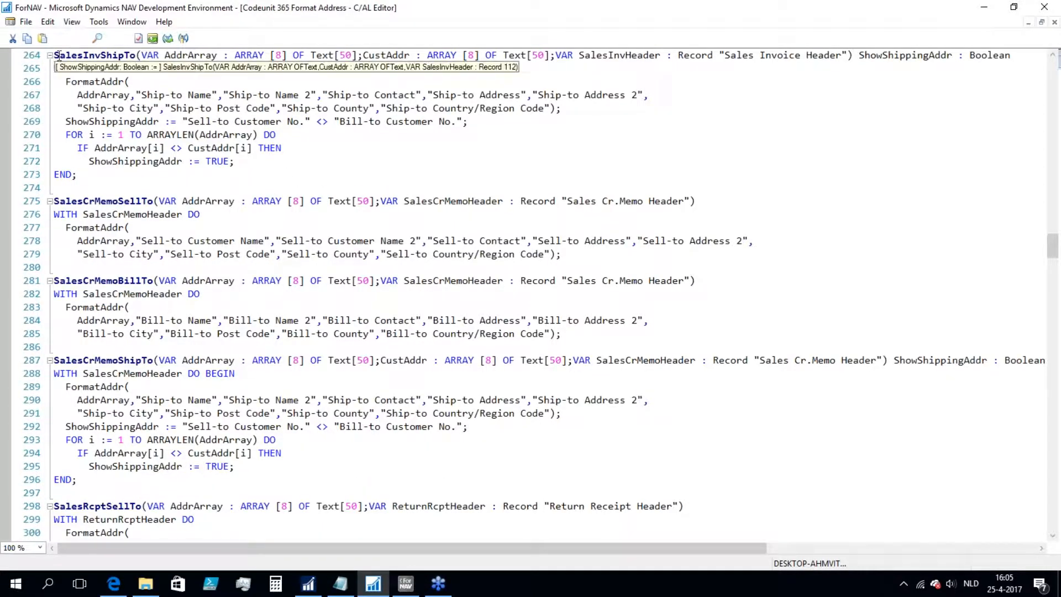
pyautogui.moveTo(55, 55); pyautogui.dragTo(136, 58)
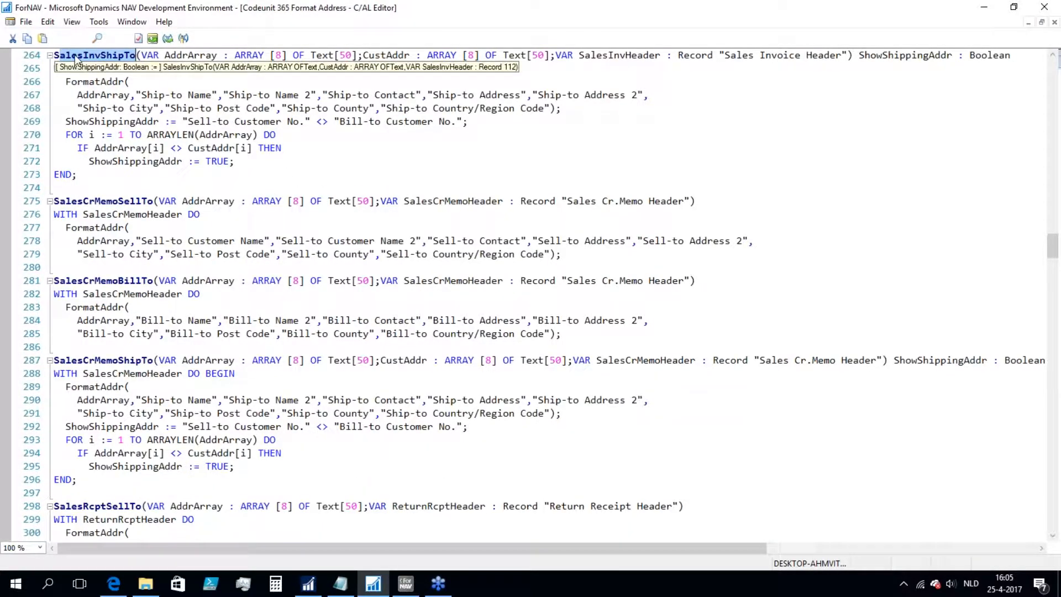
pyautogui.moveTo(137, 57)
pyautogui.mouseDown()
pyautogui.moveTo(160, 56)
pyautogui.moveTo(137, 58)
pyautogui.mouseUp()
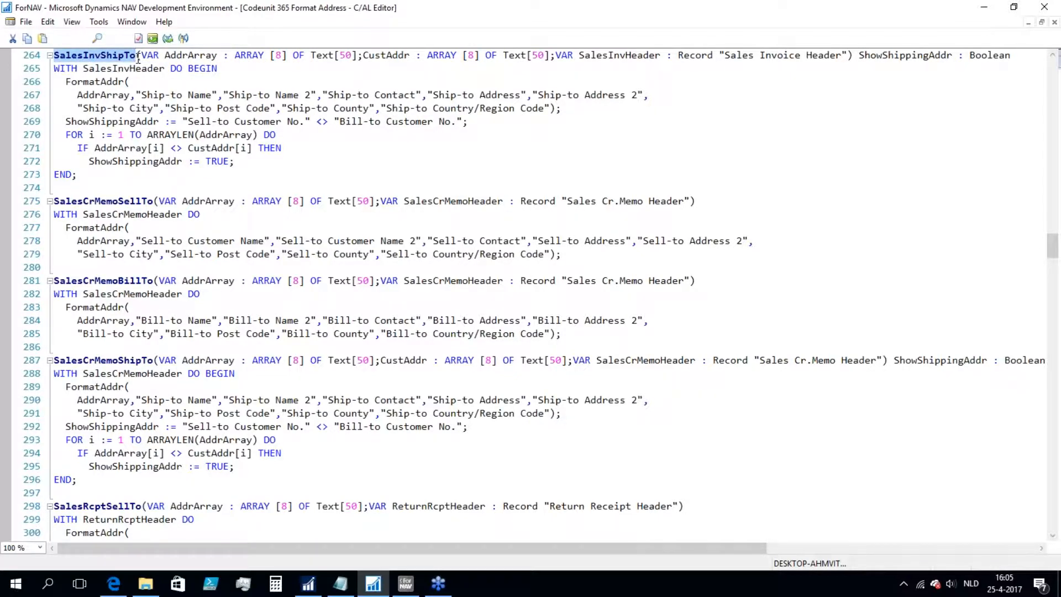
pyautogui.press('Escape')
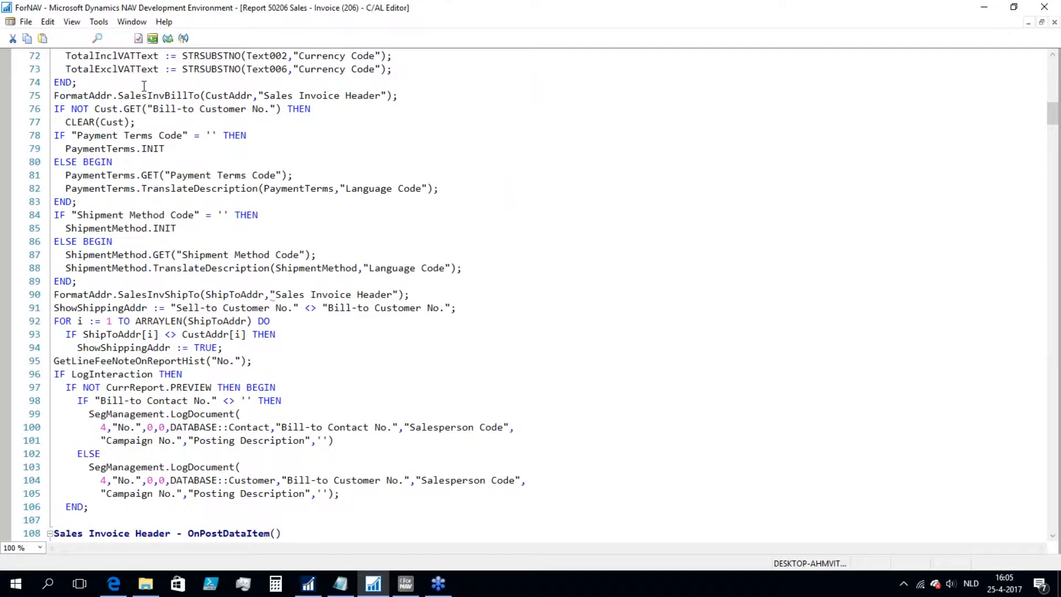
pyautogui.press('Escape')
pyautogui.press('Escape')
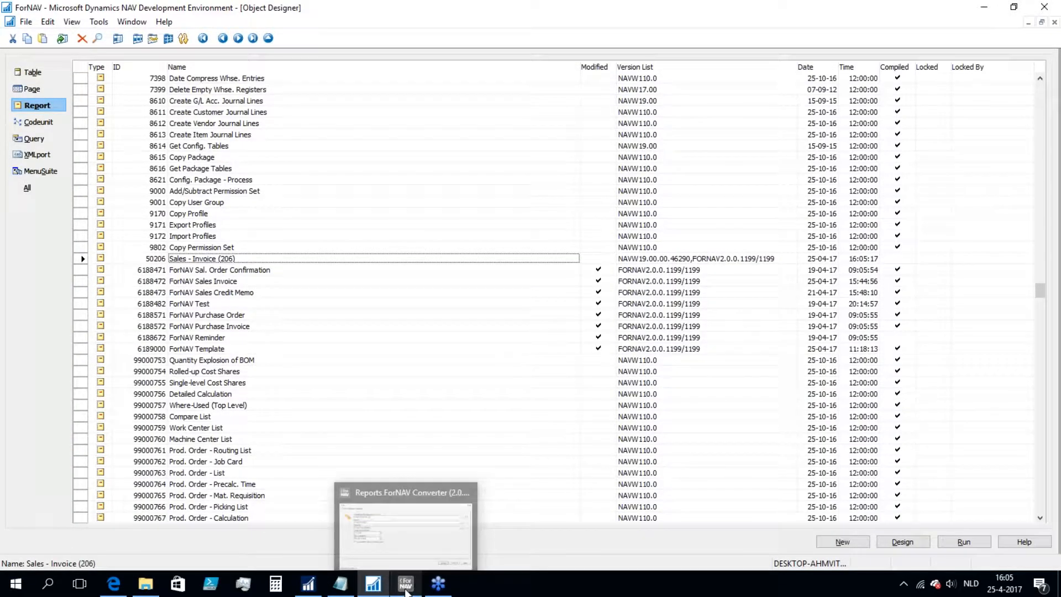
# Switch back to the Reports ForNAV Converter, set the NAV compatibility to NAV 2017 and convert the report again.
pyautogui.click(405, 589)
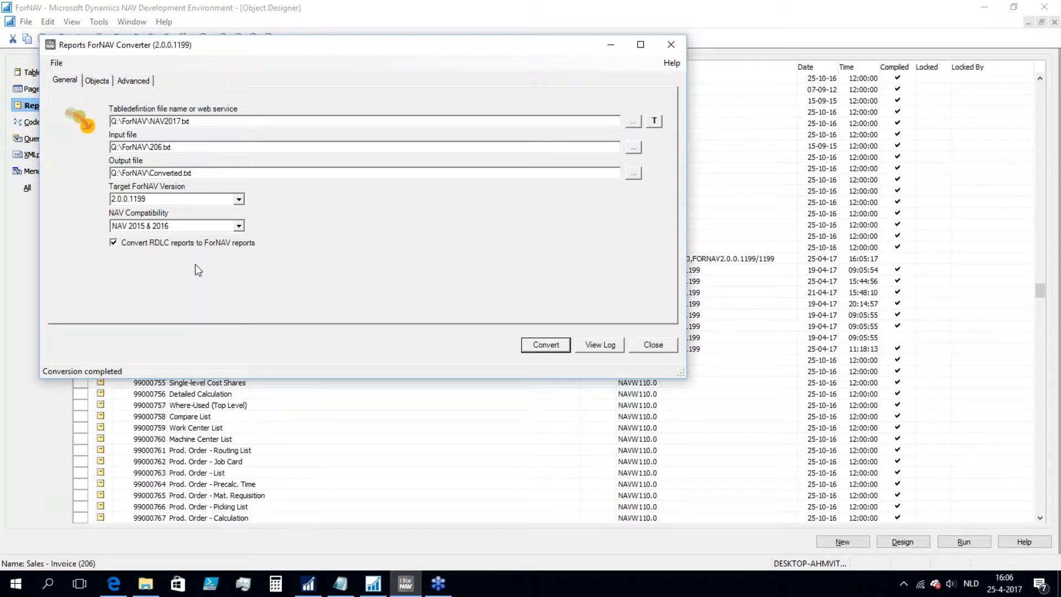
pyautogui.click(238, 225)
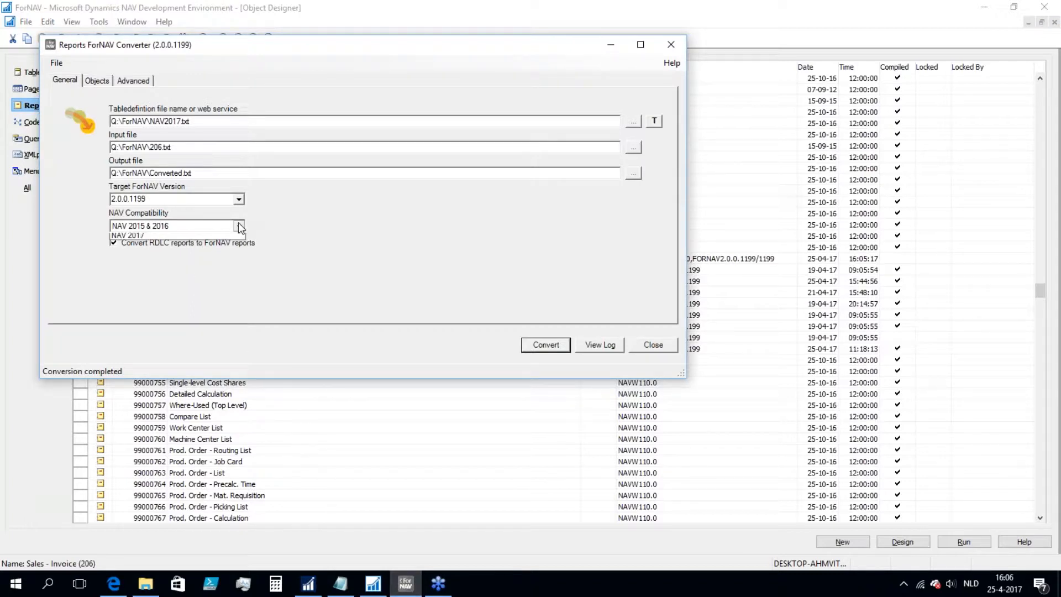
pyautogui.click(146, 255)
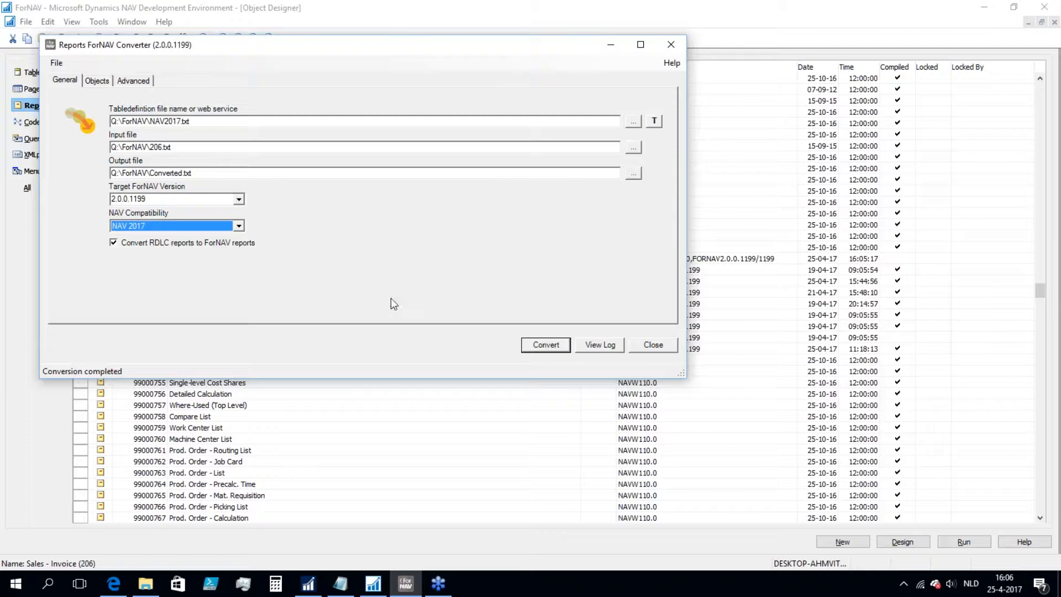
pyautogui.click(545, 345)
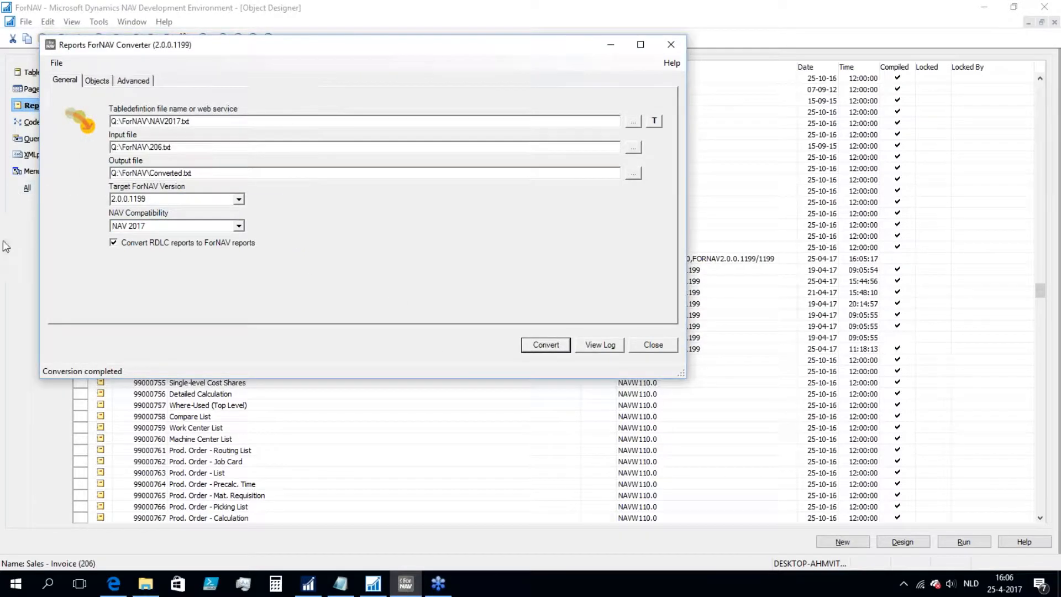
# Import the newly converted Converted.txt into the NAV Development Environment.
pyautogui.click(19, 249)
pyautogui.click(25, 22)
pyautogui.click(78, 153)
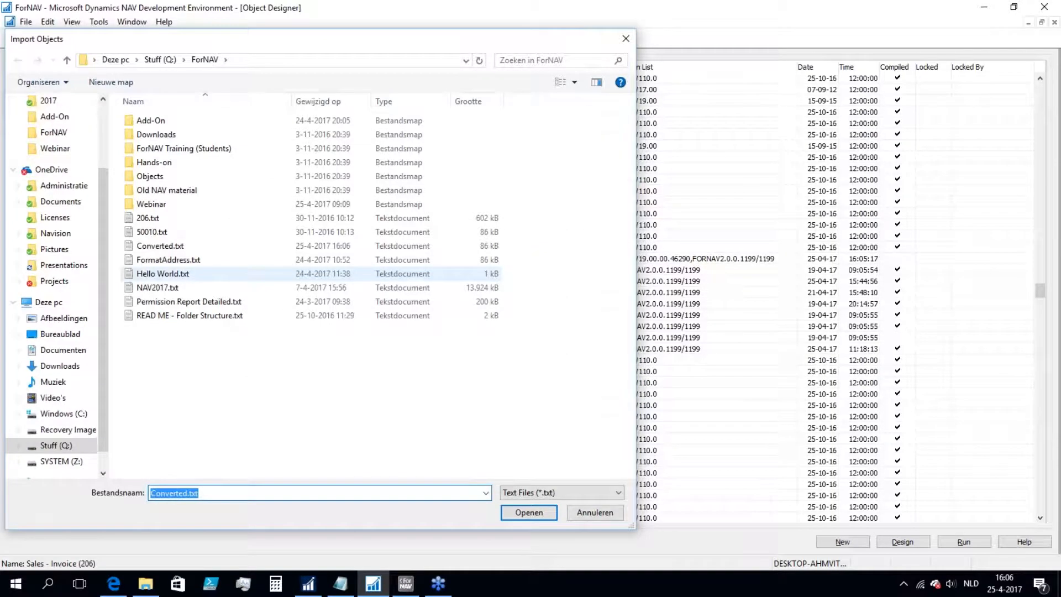
pyautogui.doubleClick(187, 276)
# Open the reimported report 50206 in design mode, compile it and close the designer.
pyautogui.click(905, 543)
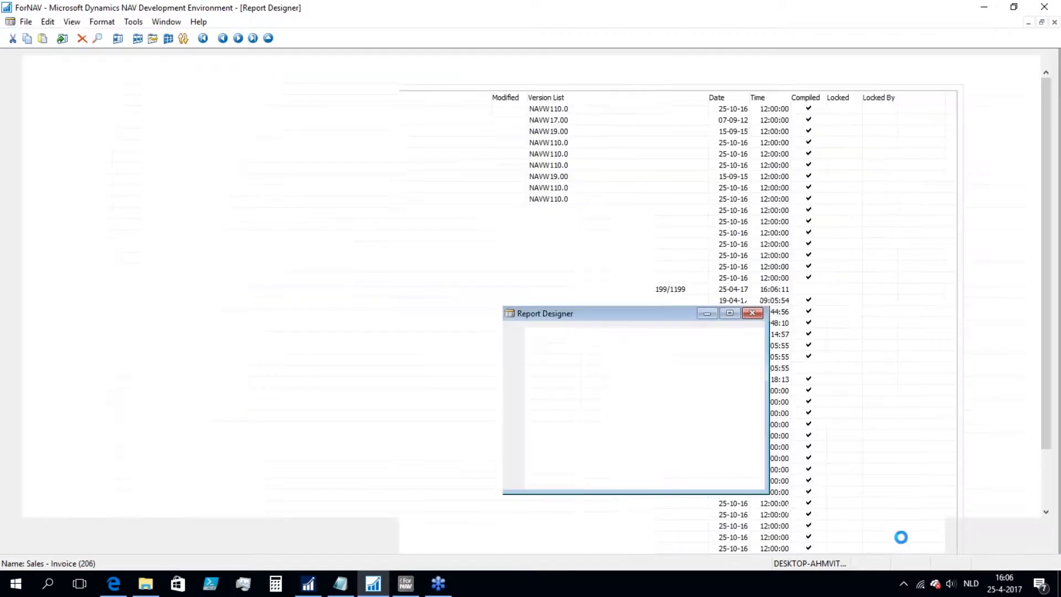
pyautogui.click(133, 21)
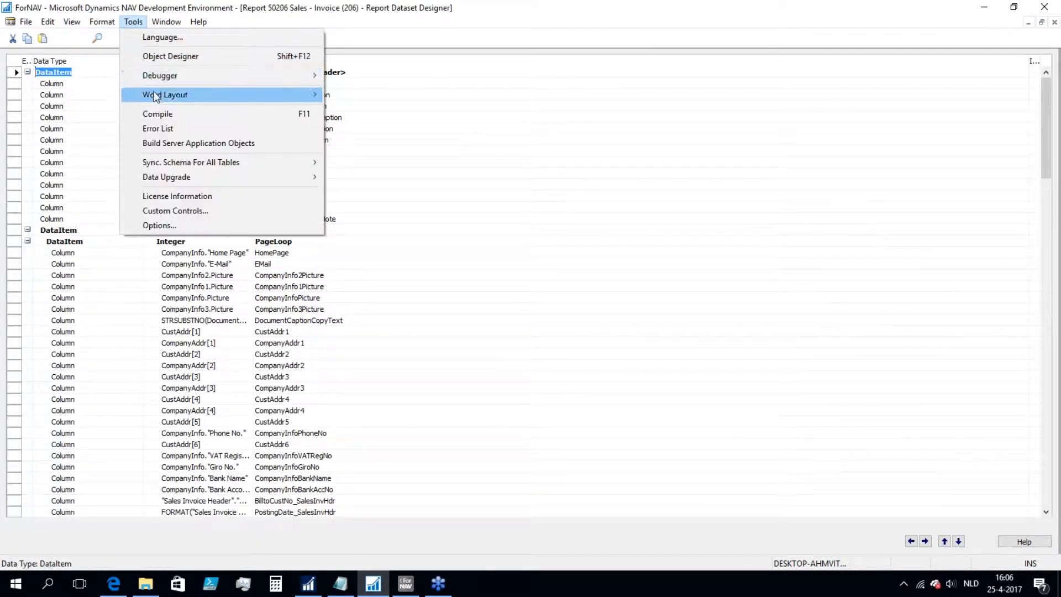
pyautogui.click(156, 113)
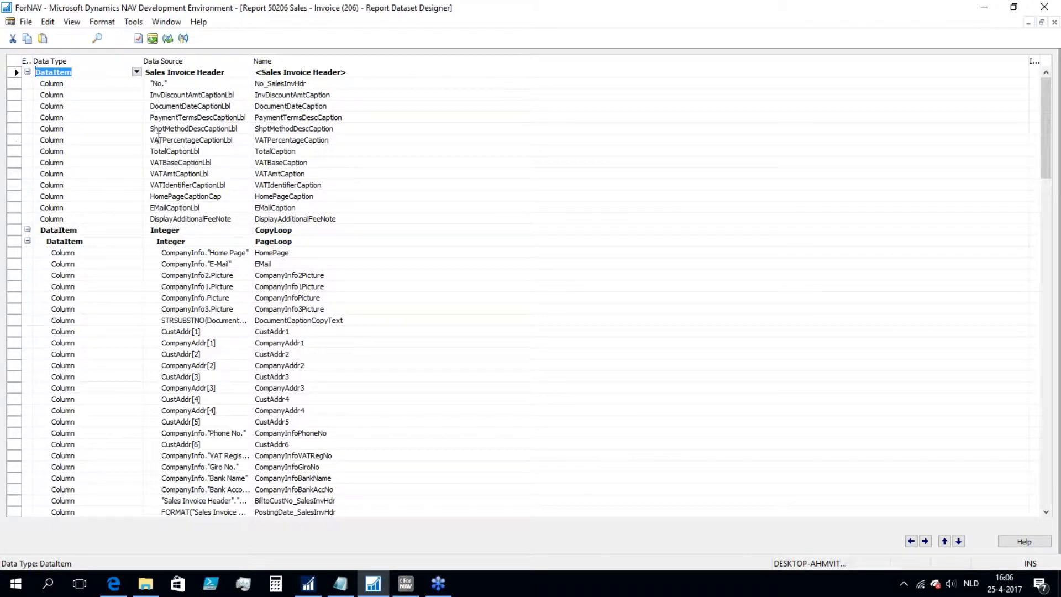
pyautogui.press('Escape')
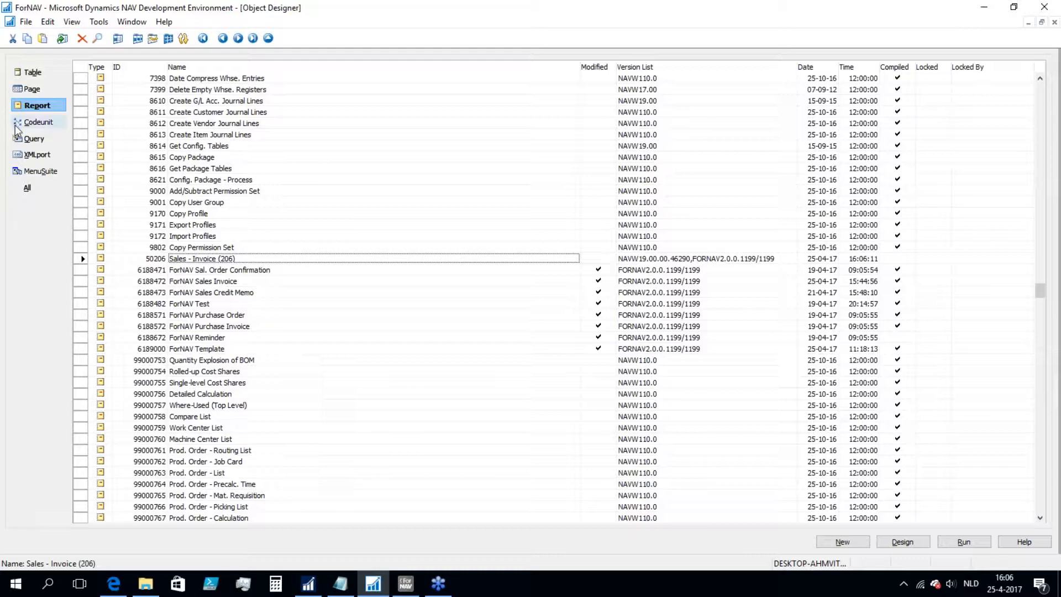
# Launch the Reports ForNAV designer and create a new report from the List Template.
pyautogui.click(16, 583)
pyautogui.click(378, 511)
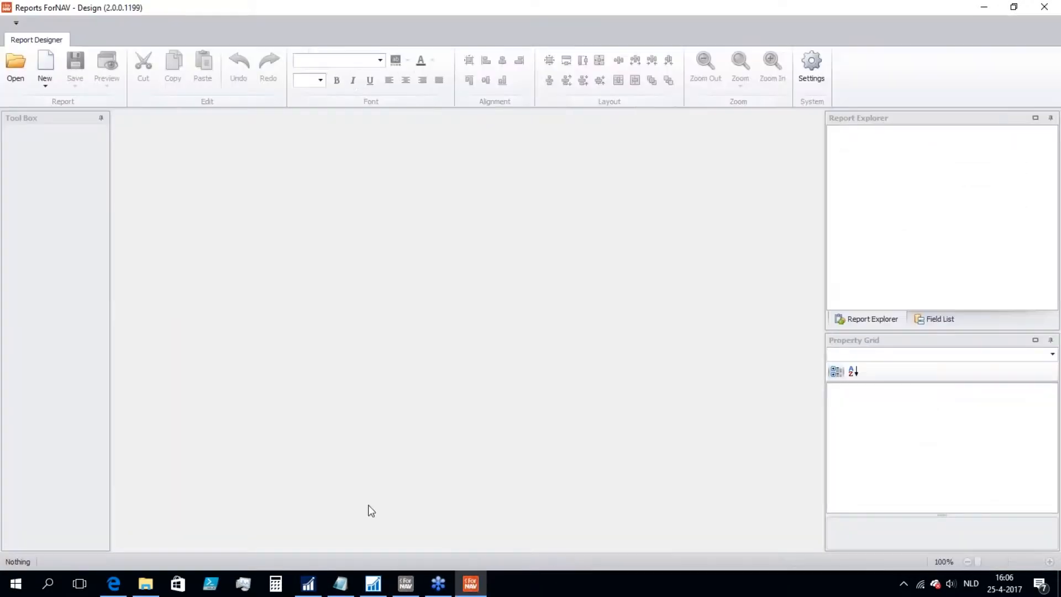
pyautogui.click(43, 61)
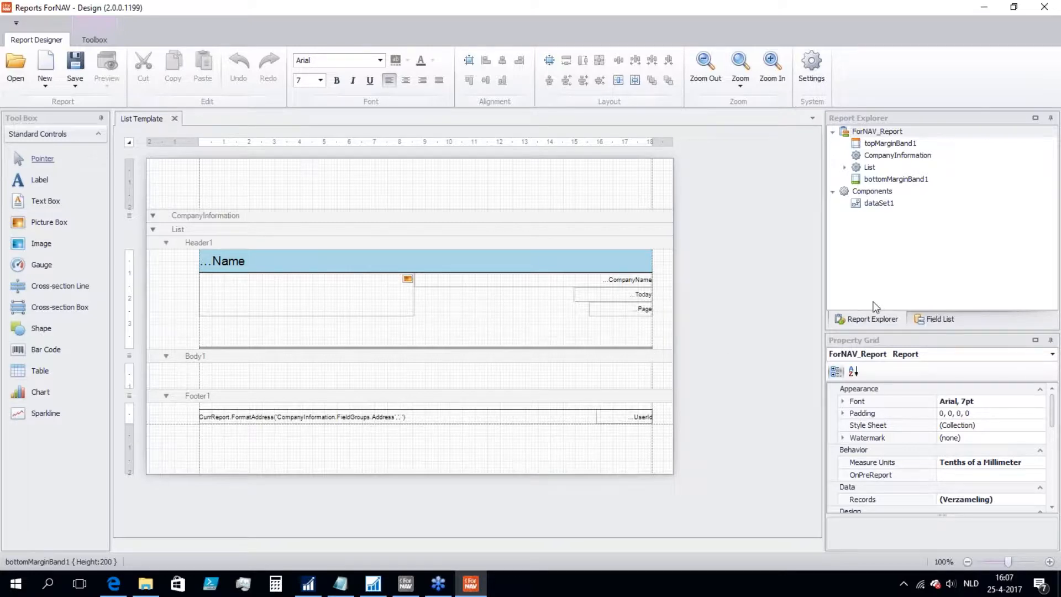
# Add the Copy standard caption from the CurrReport fields to Header1 as a text box about 63 by 24 mm.
pyautogui.click(931, 318)
pyautogui.click(844, 156)
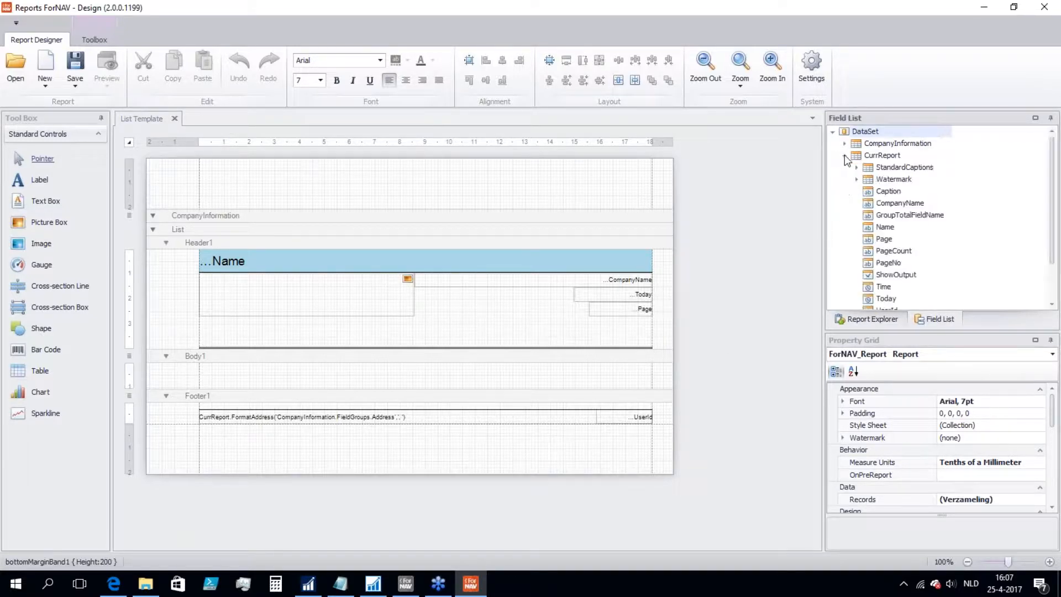
pyautogui.click(856, 168)
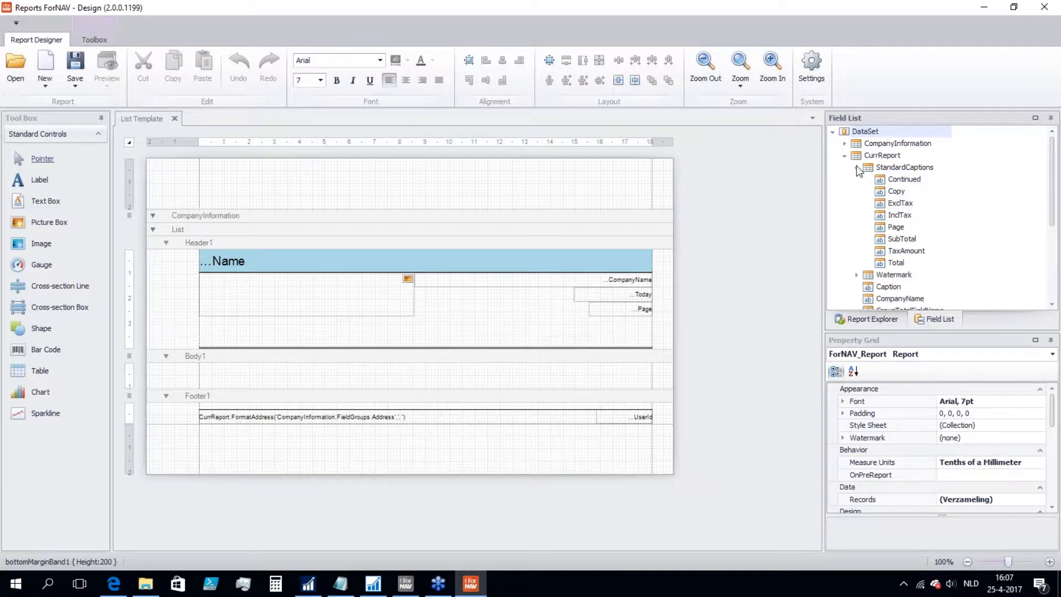
pyautogui.moveTo(824, 182); pyautogui.dragTo(766, 182)
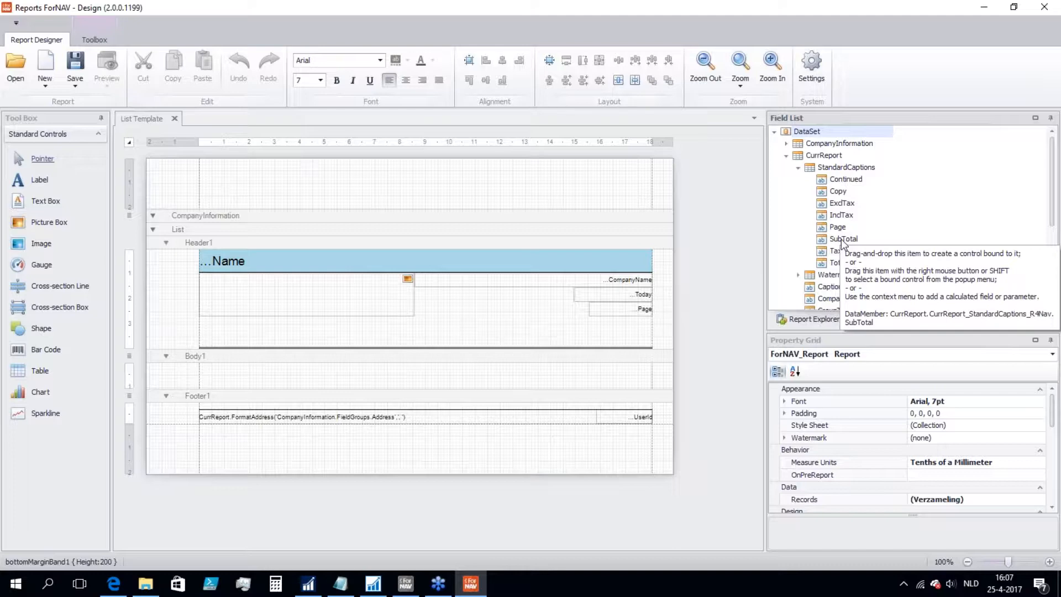
pyautogui.click(836, 192)
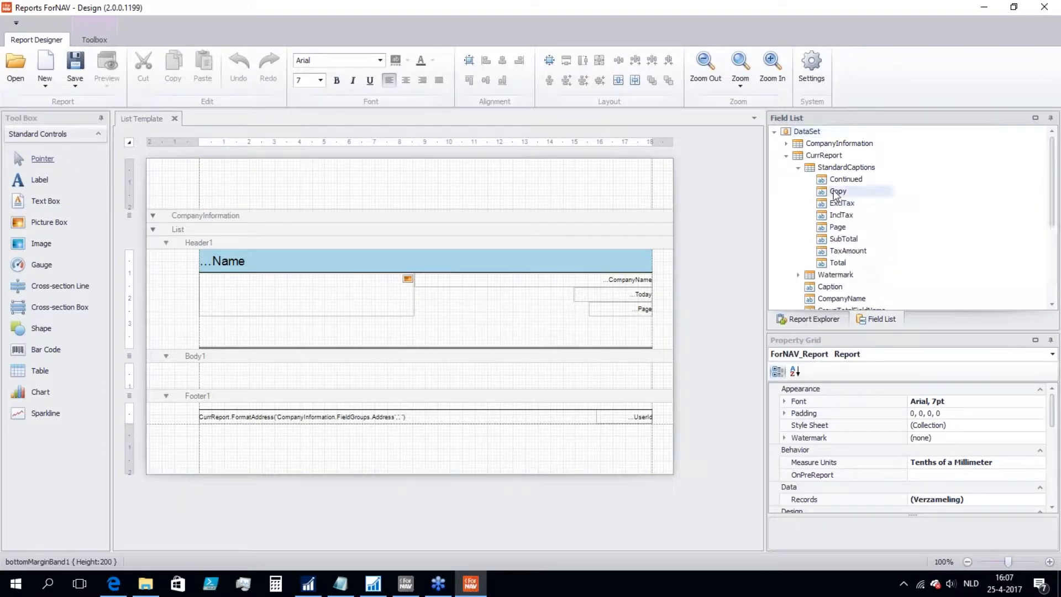
pyautogui.moveTo(836, 193); pyautogui.dragTo(574, 282)
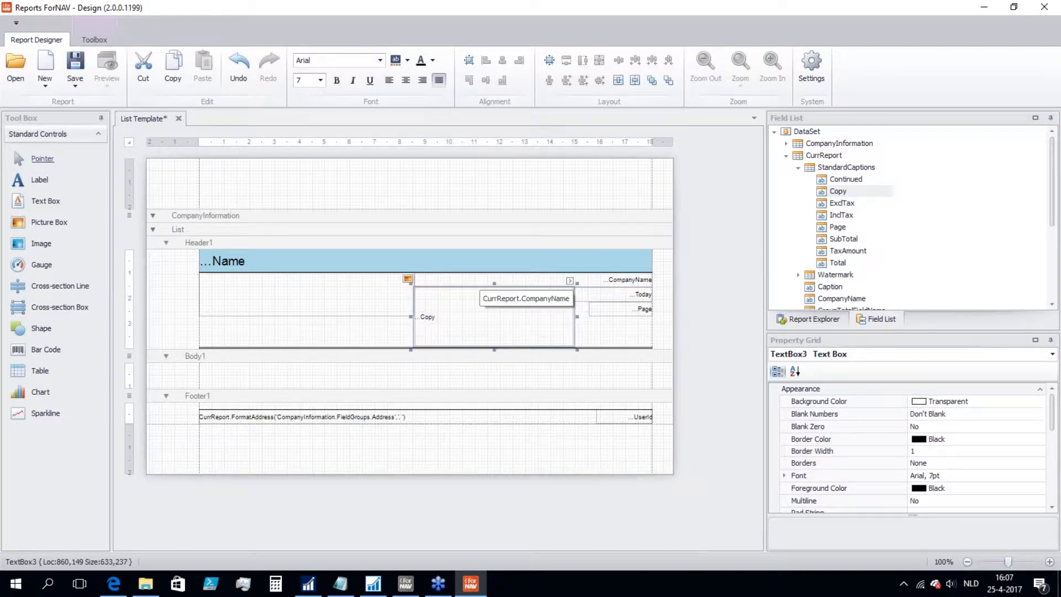
# Set the Copy text box's font size to 14 pt and its text colour to light gray (192, 192, 192).
pyautogui.click(320, 80)
pyautogui.click(304, 152)
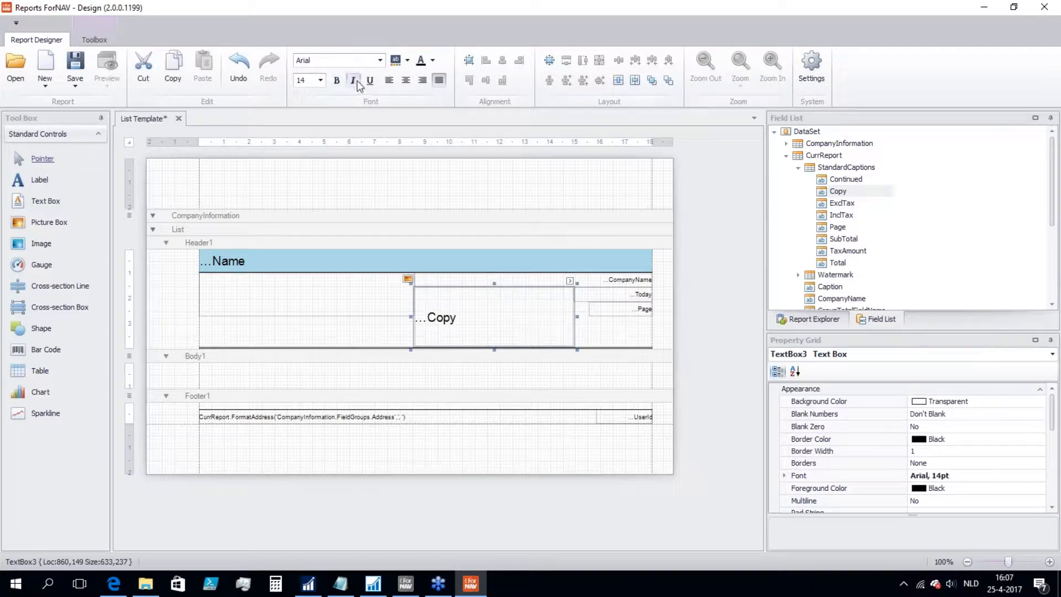
pyautogui.click(433, 60)
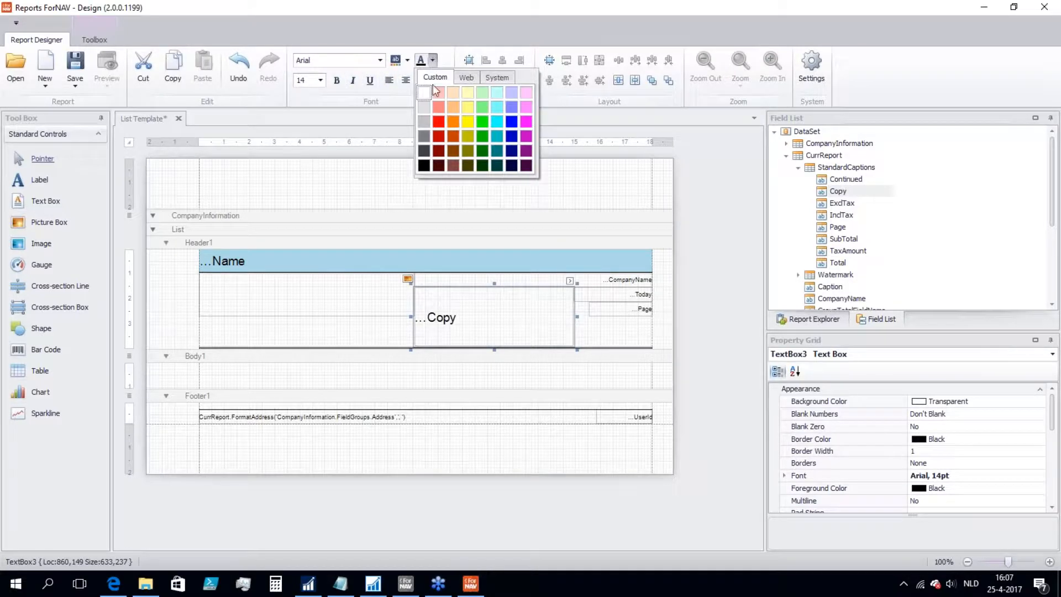
pyautogui.click(419, 122)
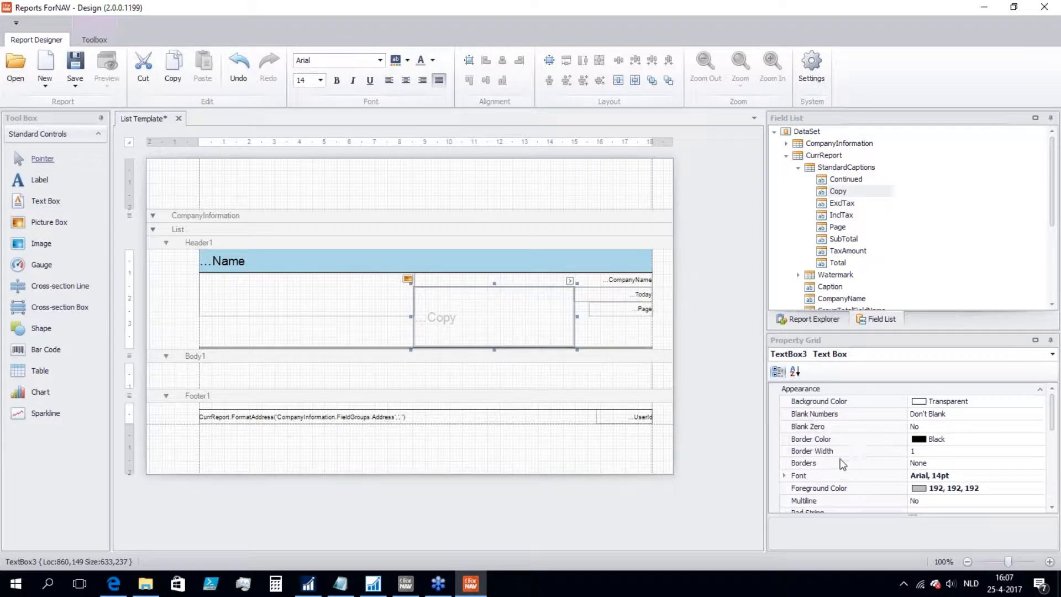
# Set the Copy text box's text angle to 45 degrees.
pyautogui.click(795, 372)
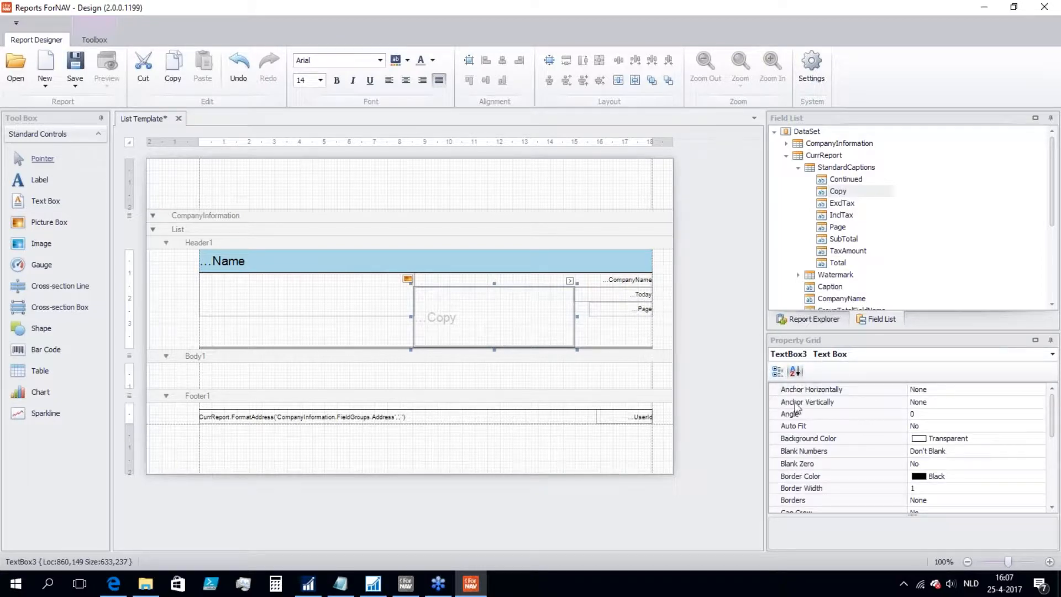
pyautogui.click(809, 414)
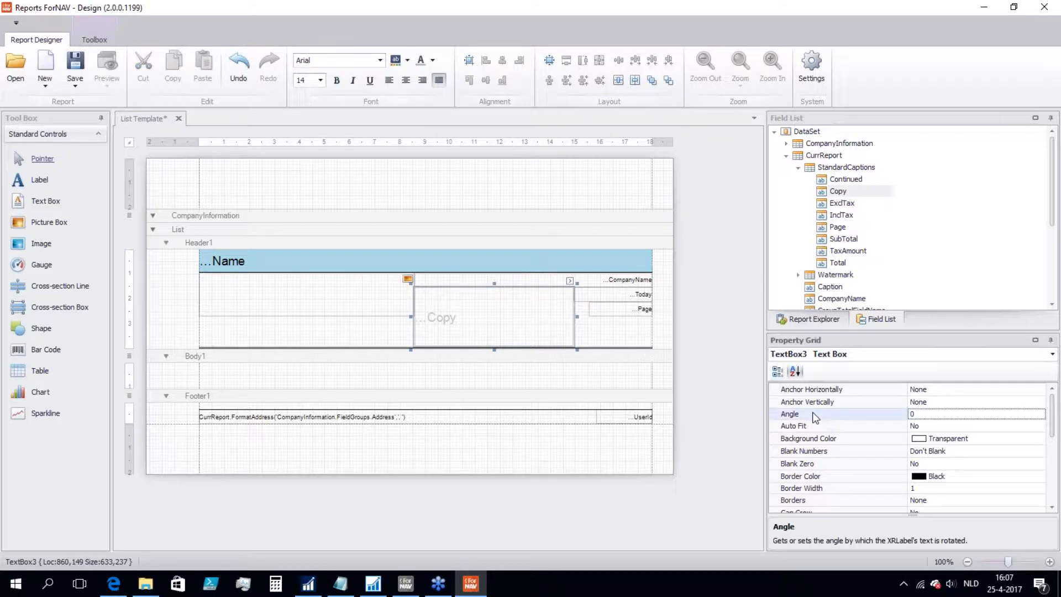
pyautogui.doubleClick(913, 414)
pyautogui.write('45')
pyautogui.click(846, 426)
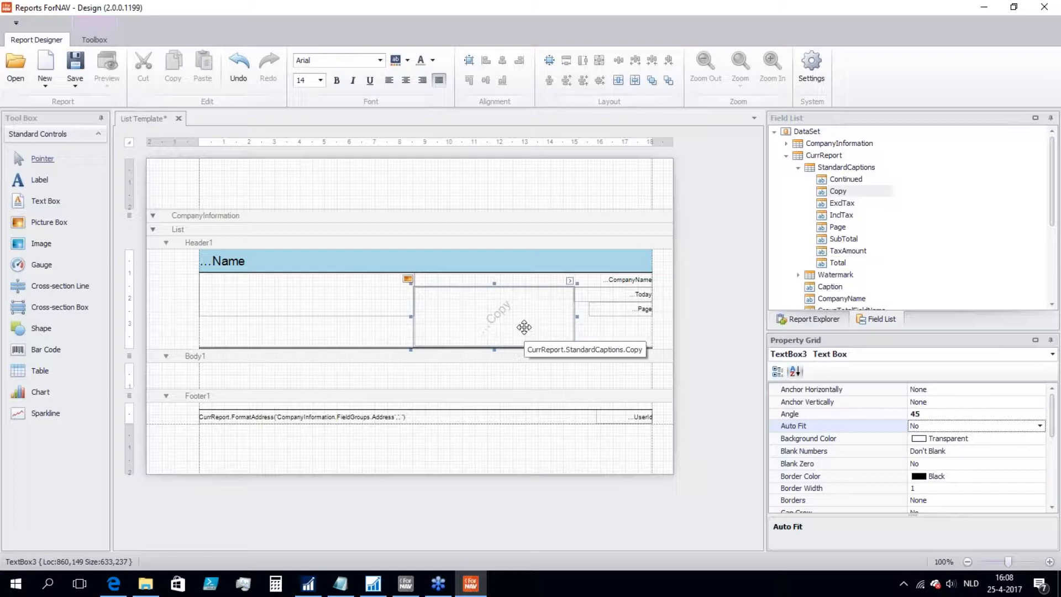
# Delete the Copy text box from Header1.
pyautogui.click(524, 327)
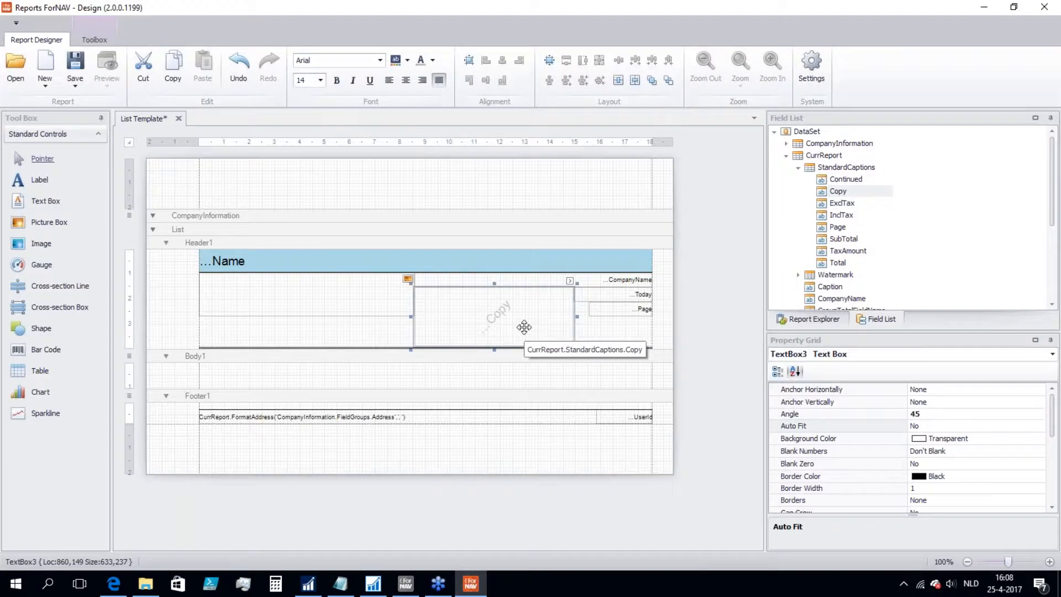
pyautogui.press('Delete')
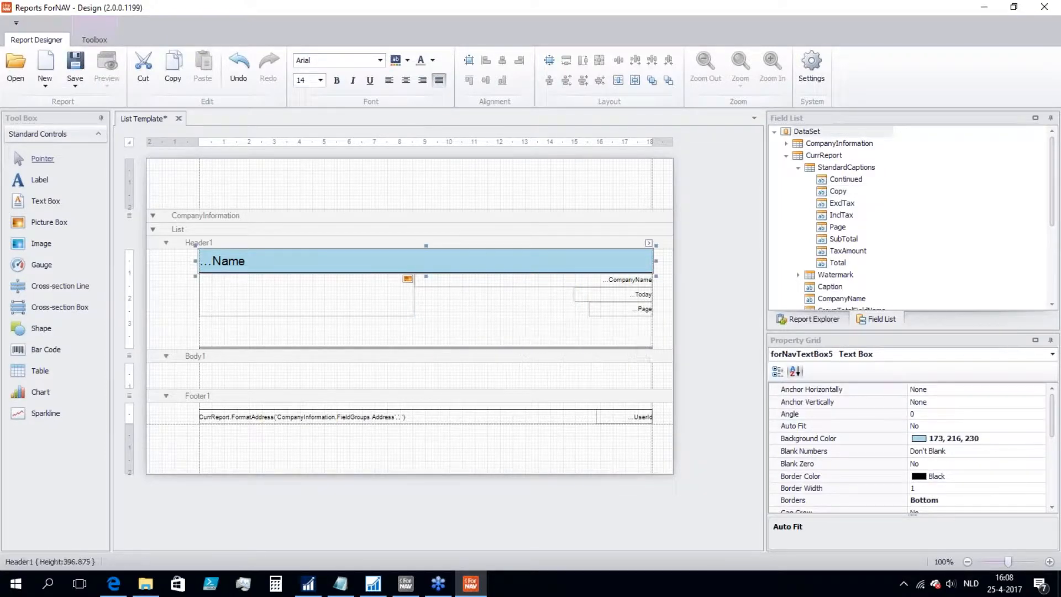
pyautogui.click(520, 327)
pyautogui.click(175, 451)
pyautogui.moveTo(199, 267); pyautogui.dragTo(199, 267)
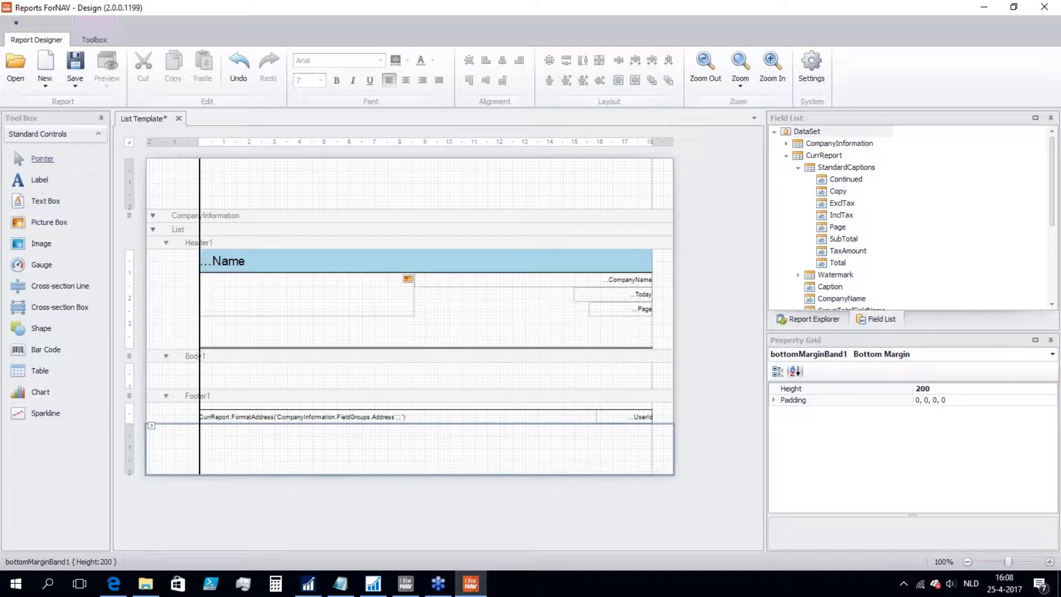
pyautogui.click(228, 188)
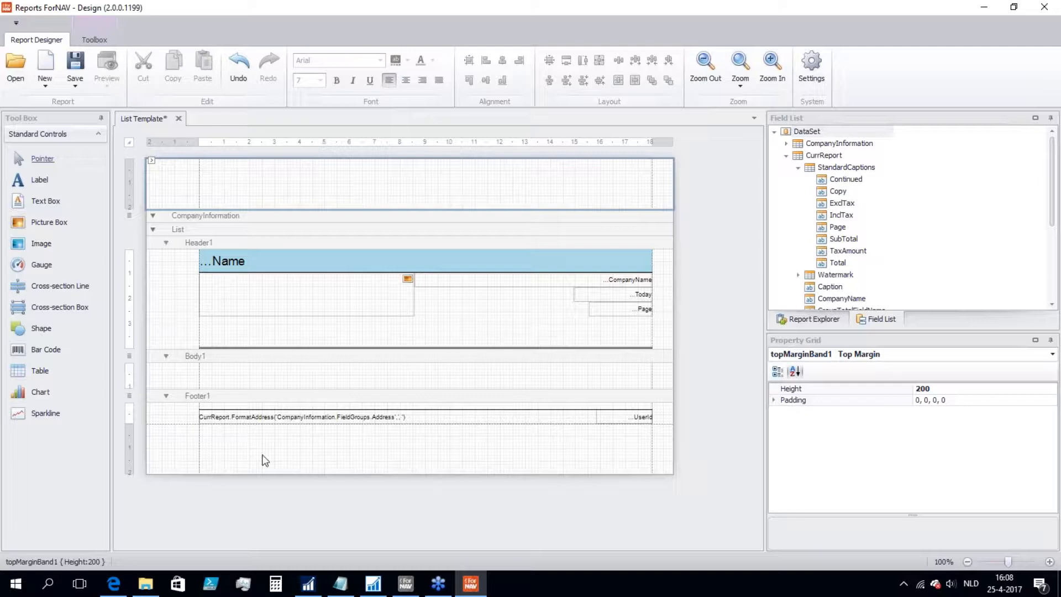
# Add the text watermark "Wecome to the ForNAV 2.0 Webinar" to the whole report.
pyautogui.click(694, 416)
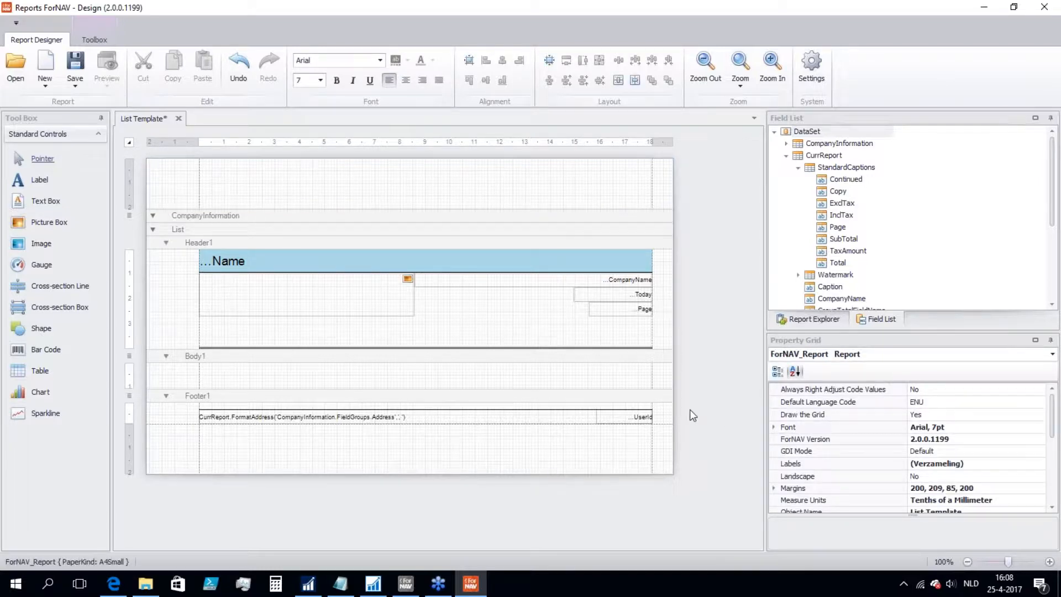
pyautogui.click(778, 372)
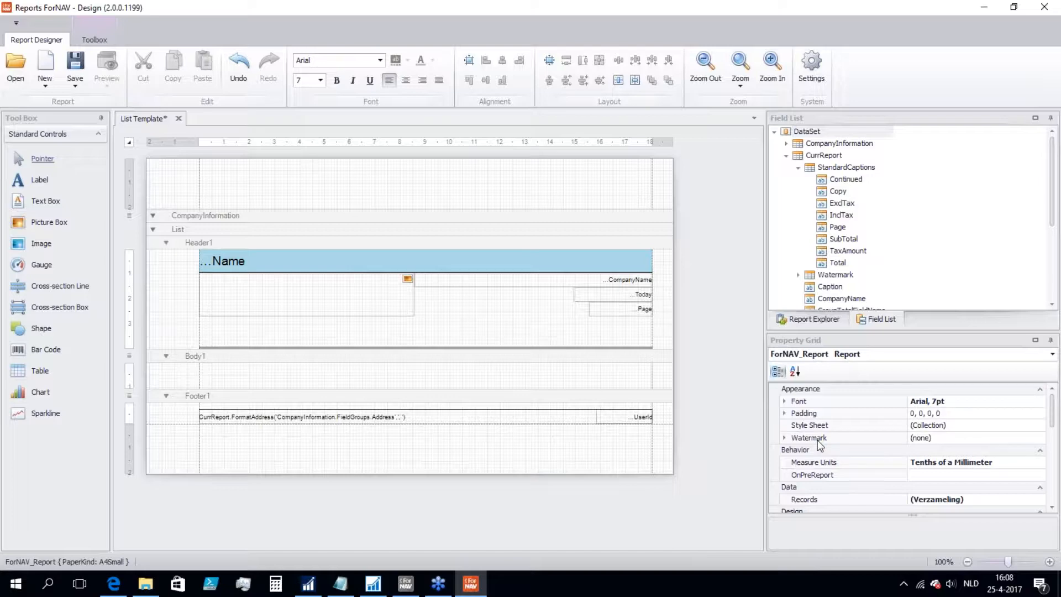
pyautogui.click(967, 440)
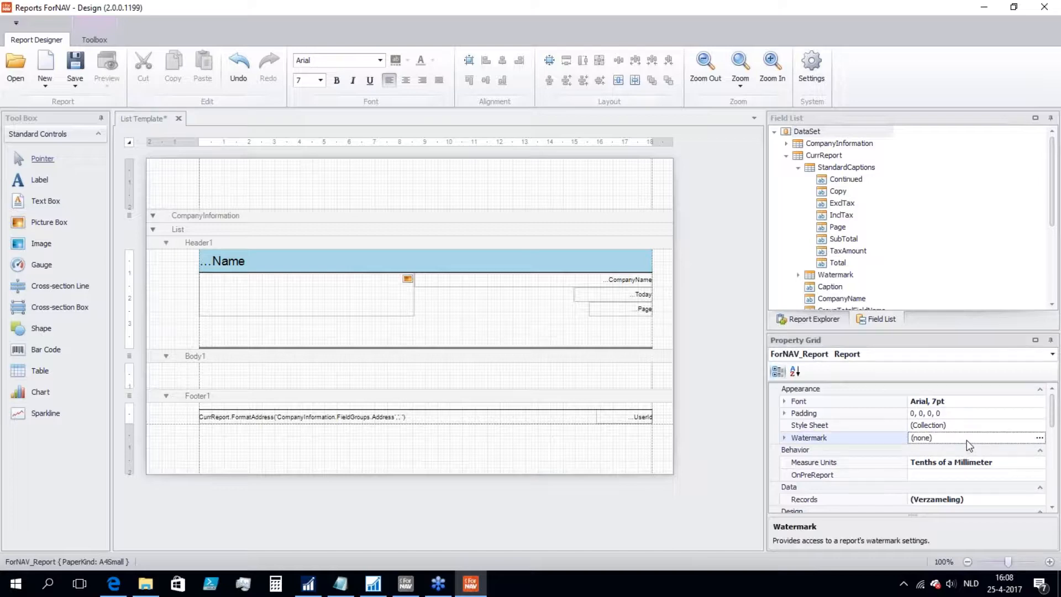
pyautogui.click(1040, 439)
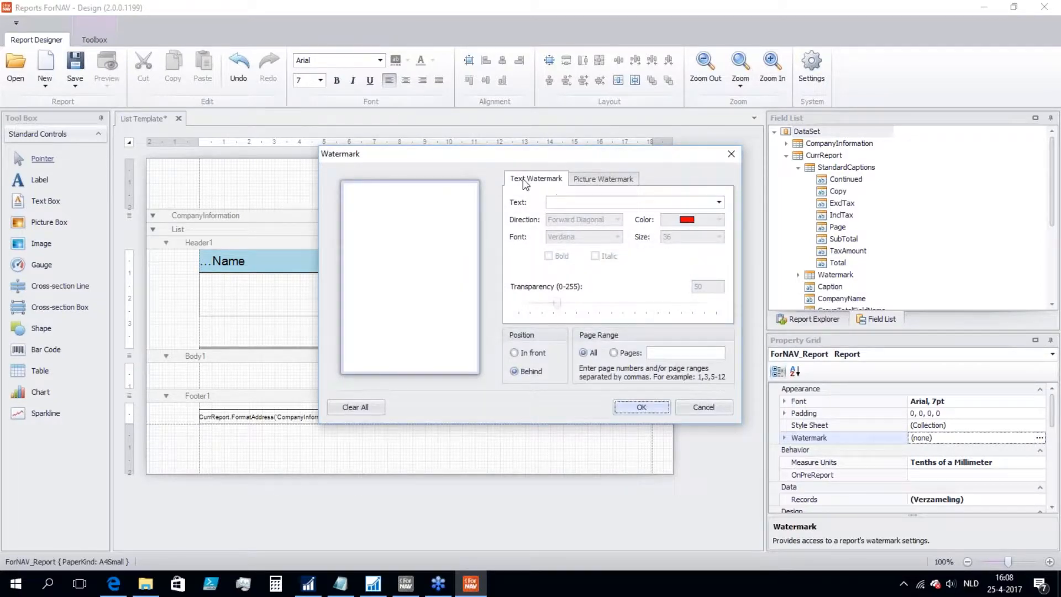
pyautogui.click(577, 202)
pyautogui.write('Wecome')
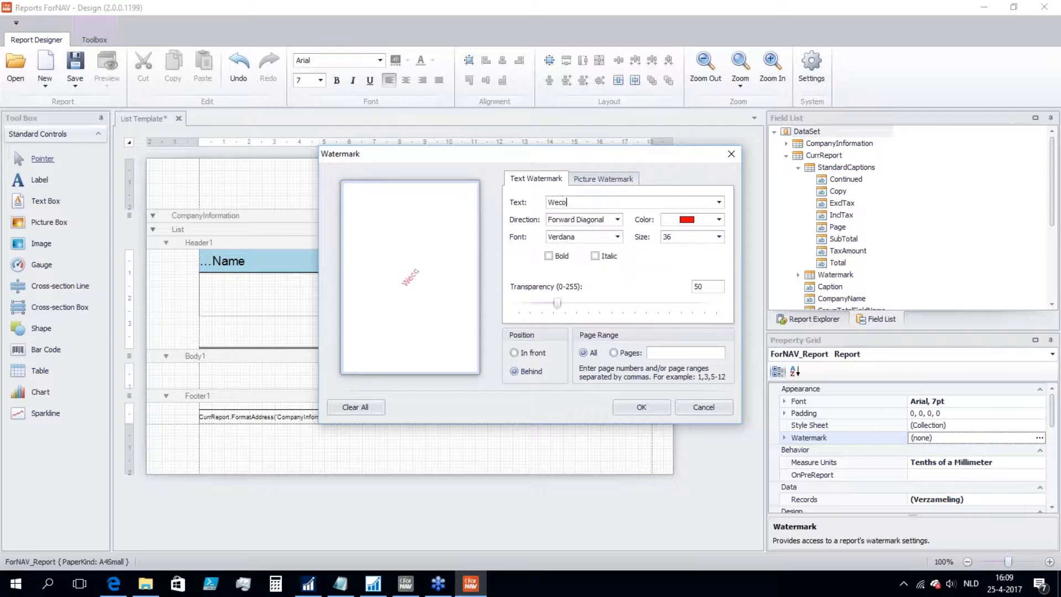
pyautogui.write('to the ForN')
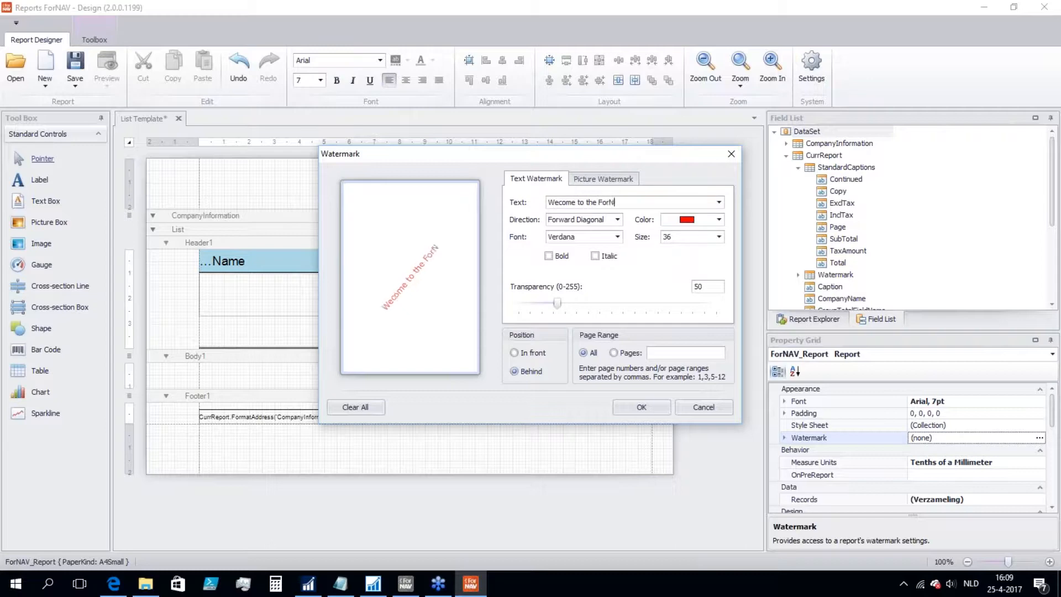
pyautogui.write('AV 2.0 Webinar')
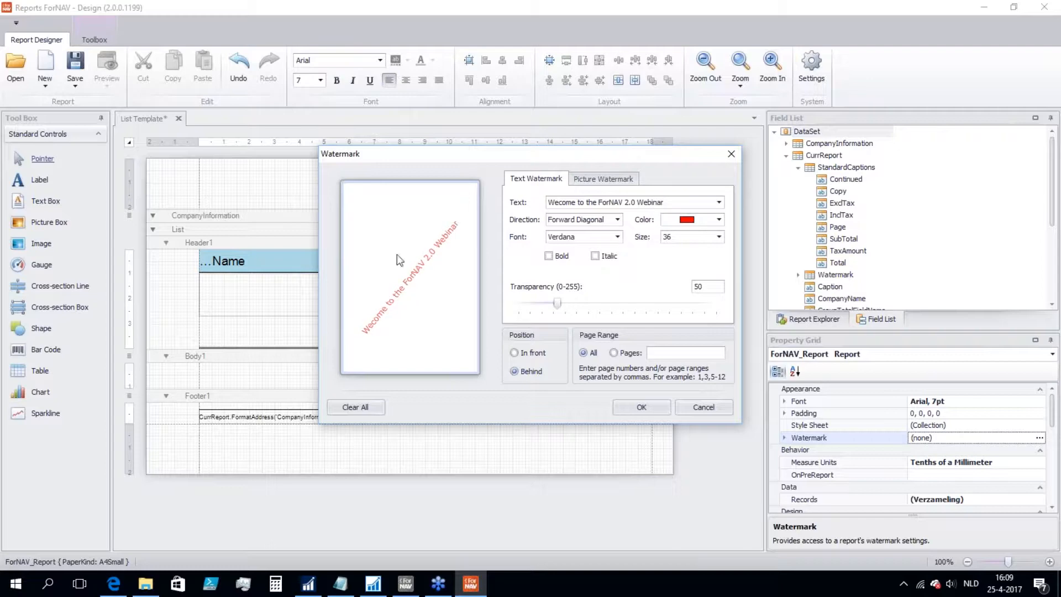
pyautogui.click(641, 407)
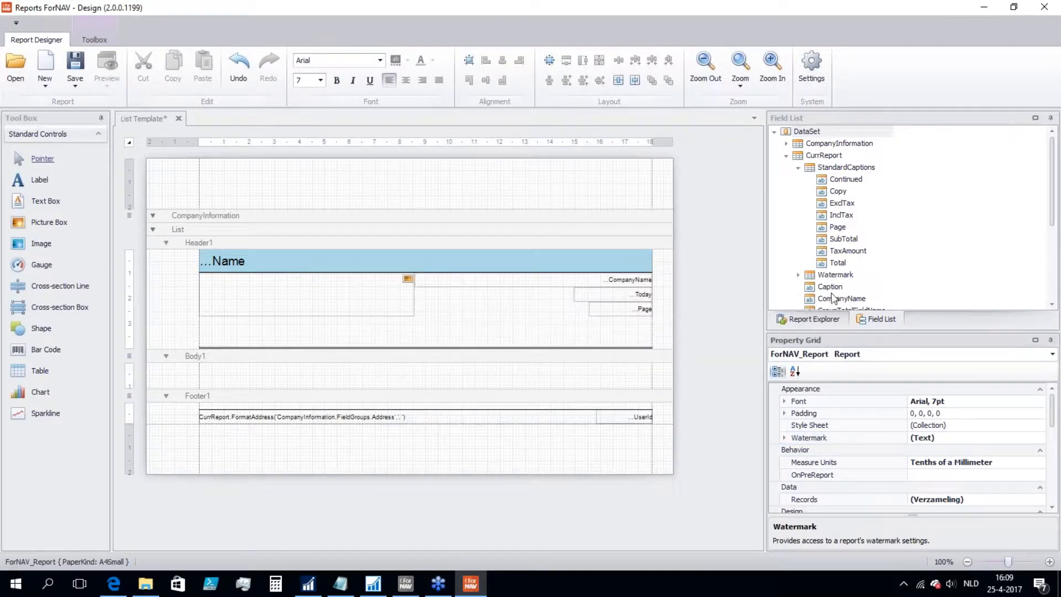
# Add the List fields Name2, Name and No together to Body1 as a three-column table spanning the page width.
pyautogui.scroll(-1, 807, 299)
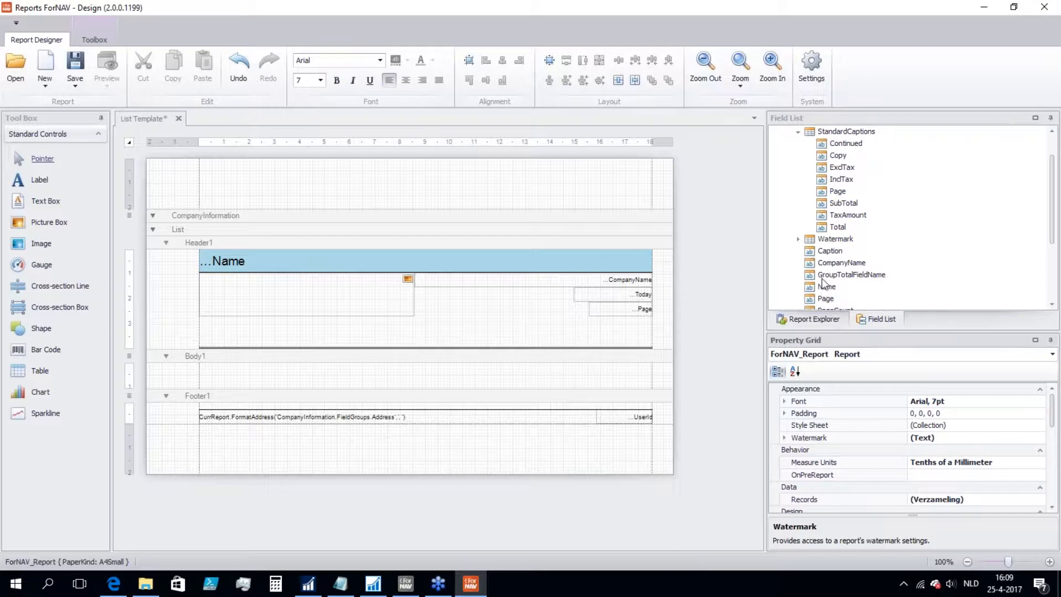
pyautogui.click(798, 131)
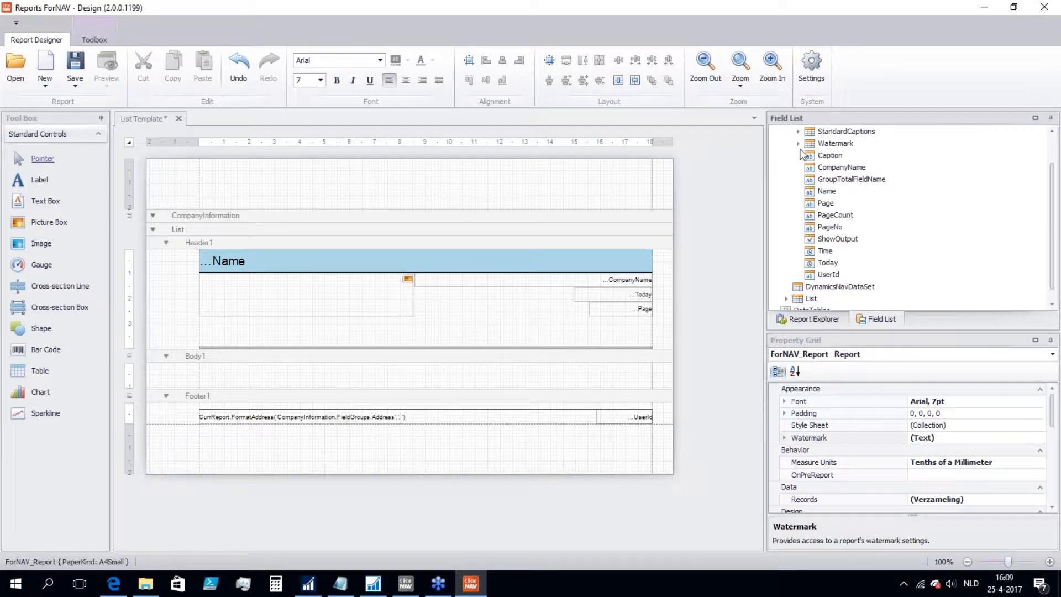
pyautogui.scroll(1, 795, 235)
pyautogui.click(786, 156)
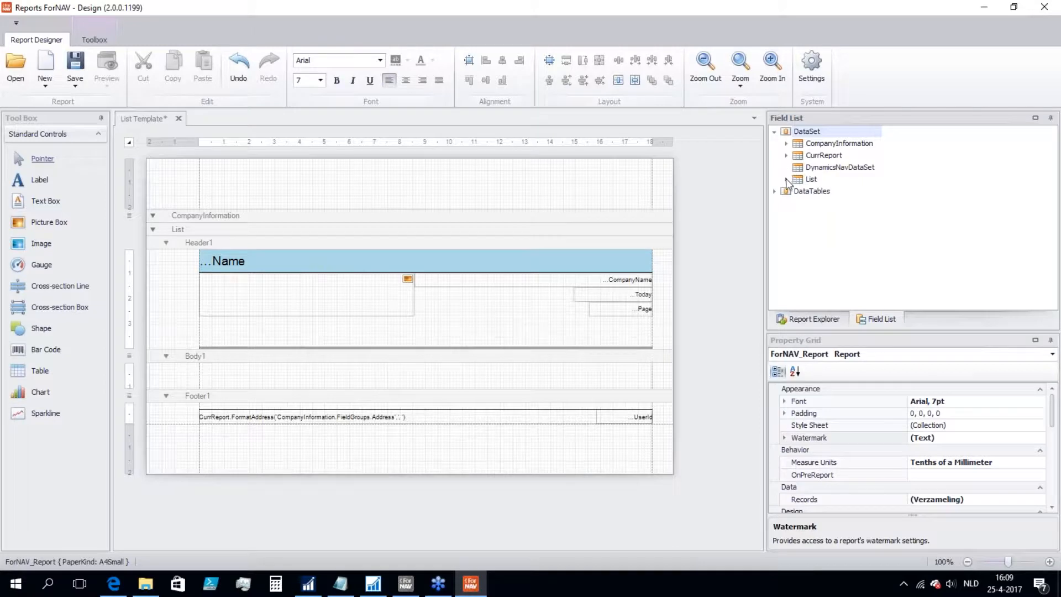
pyautogui.click(786, 179)
pyautogui.scroll(-10, 834, 258)
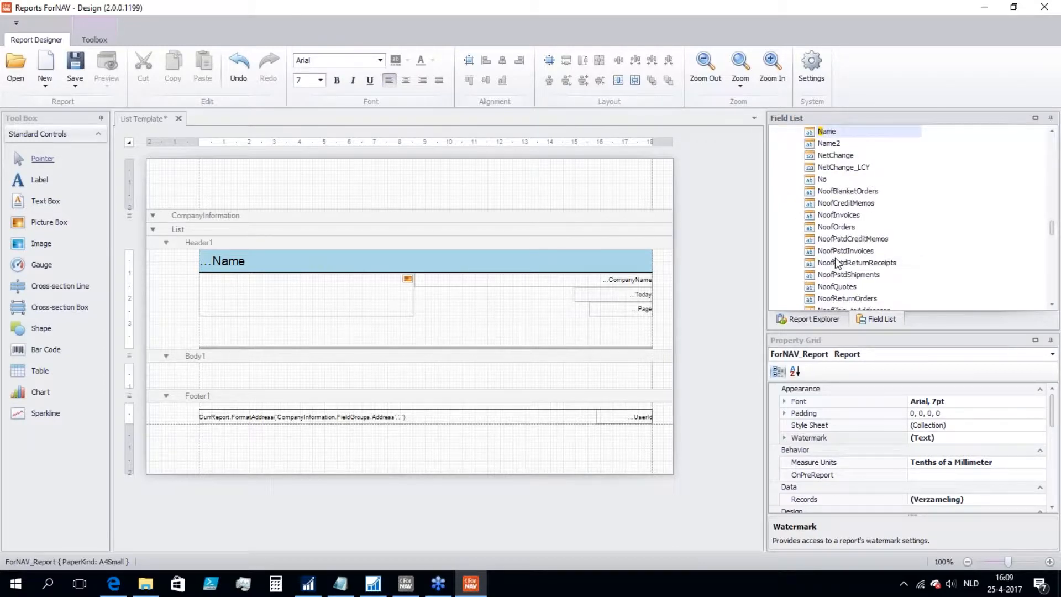
pyautogui.click(831, 145)
pyautogui.keyDown('ctrl'); pyautogui.click(832, 133); pyautogui.keyUp('ctrl')
pyautogui.keyDown('ctrl'); pyautogui.click(821, 181); pyautogui.keyUp('ctrl')
pyautogui.moveTo(824, 177); pyautogui.dragTo(406, 367)
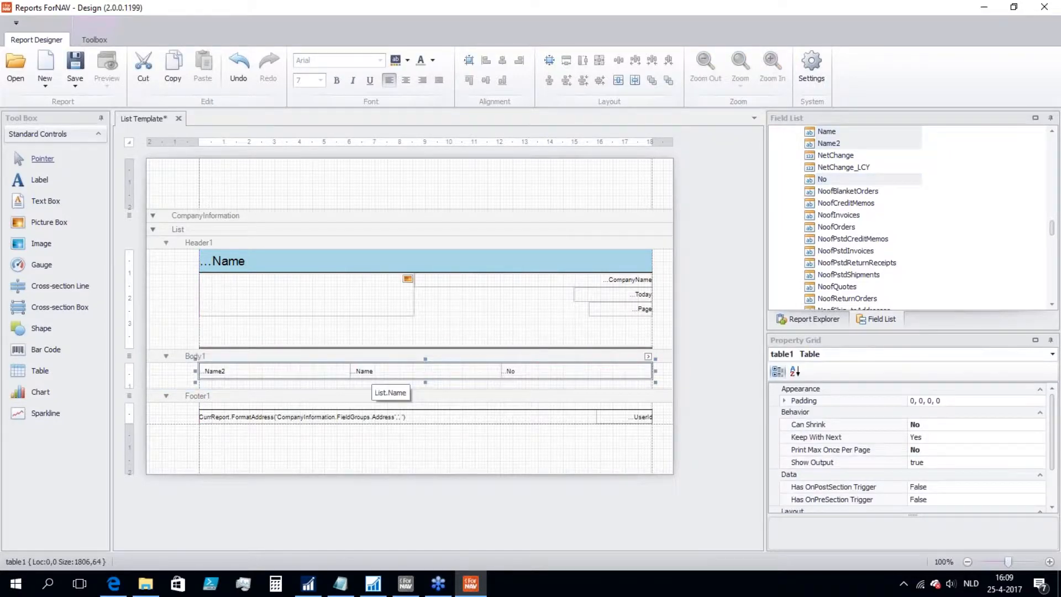
# Save the List Template report, close the designer and dismiss its notification.
pyautogui.click(78, 82)
pyautogui.click(111, 118)
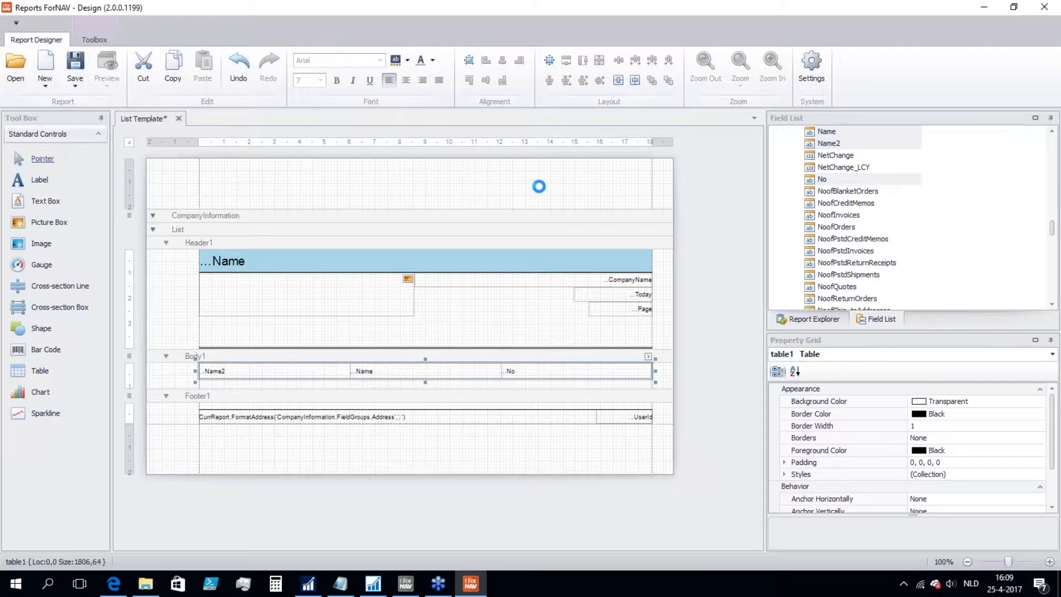
pyautogui.click(1044, 7)
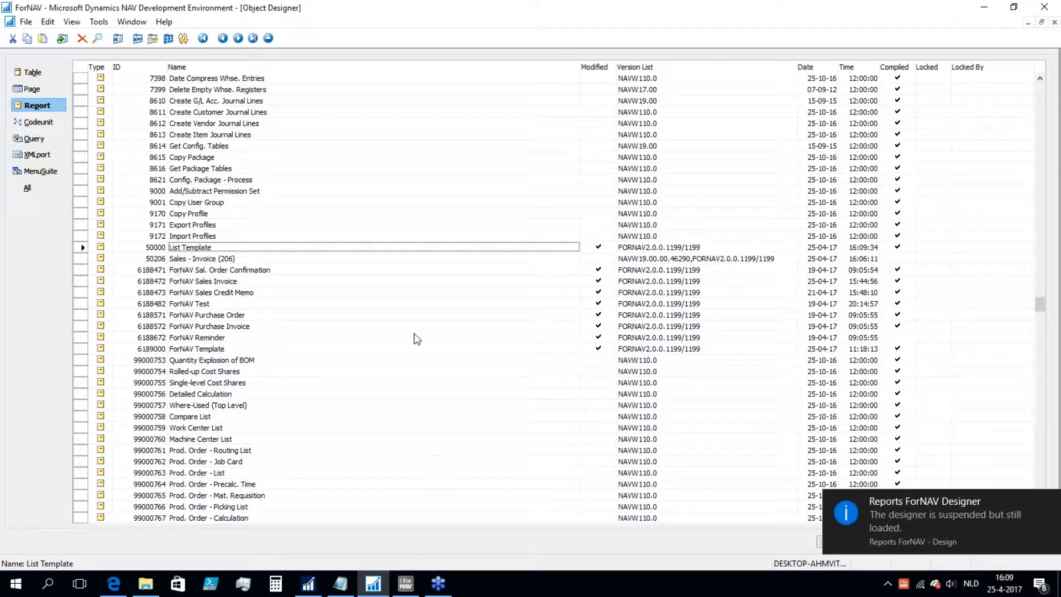
pyautogui.click(1050, 501)
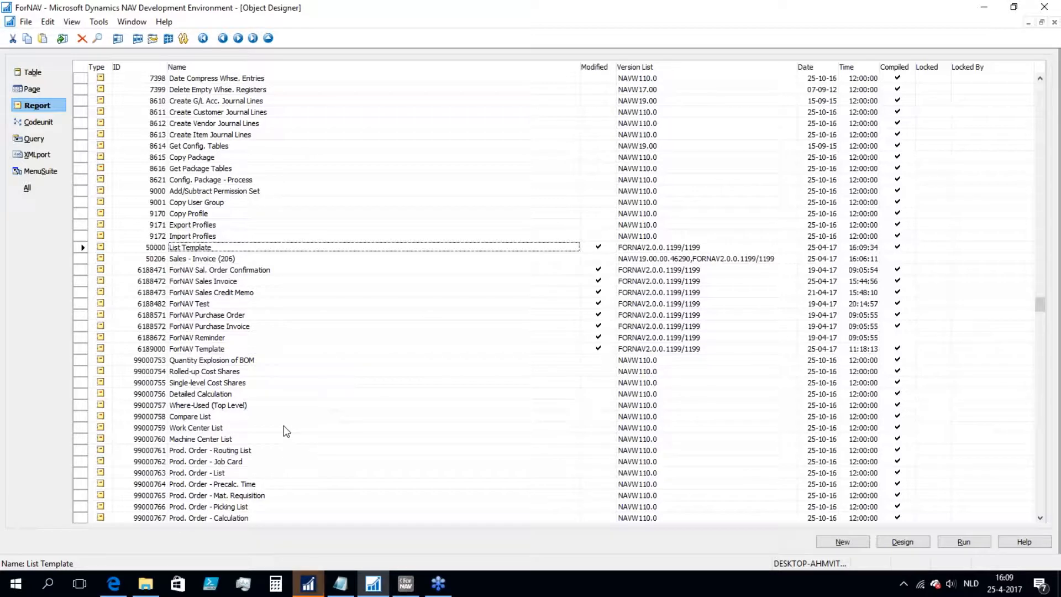
# Switch to the Dynamics NAV client, preview the List Template report to examine its watermark, and close the preview.
pyautogui.click(309, 586)
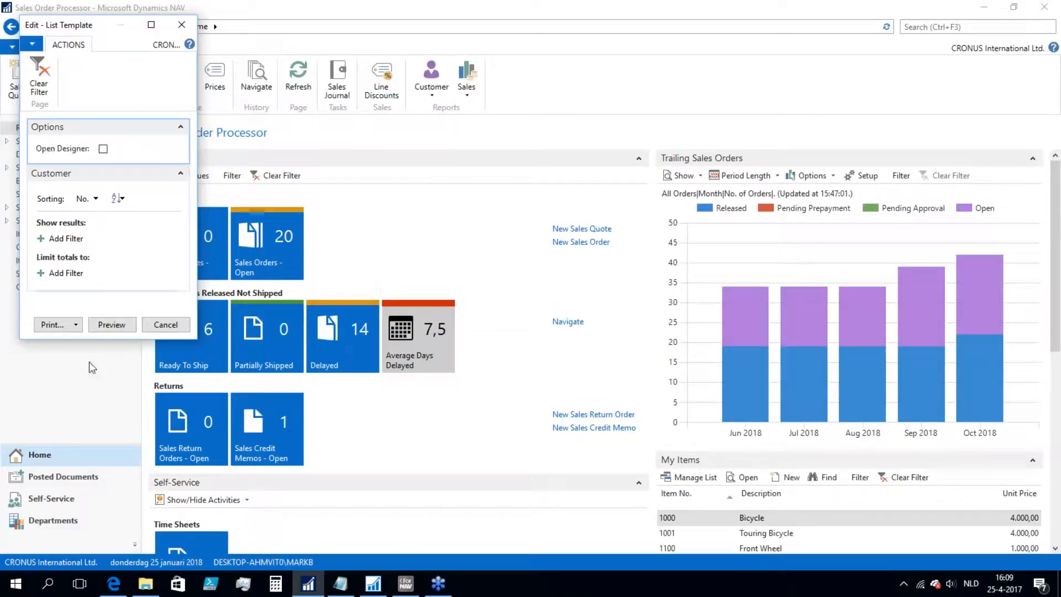
pyautogui.click(112, 324)
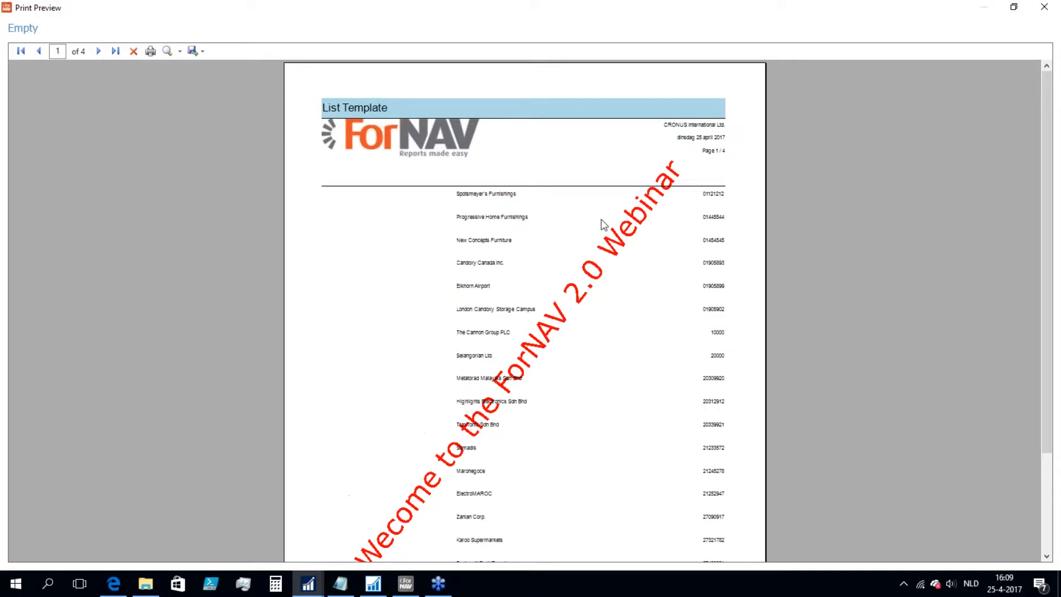
pyautogui.scroll(-2, 611, 311)
pyautogui.scroll(2, 571, 288)
pyautogui.click(1042, 6)
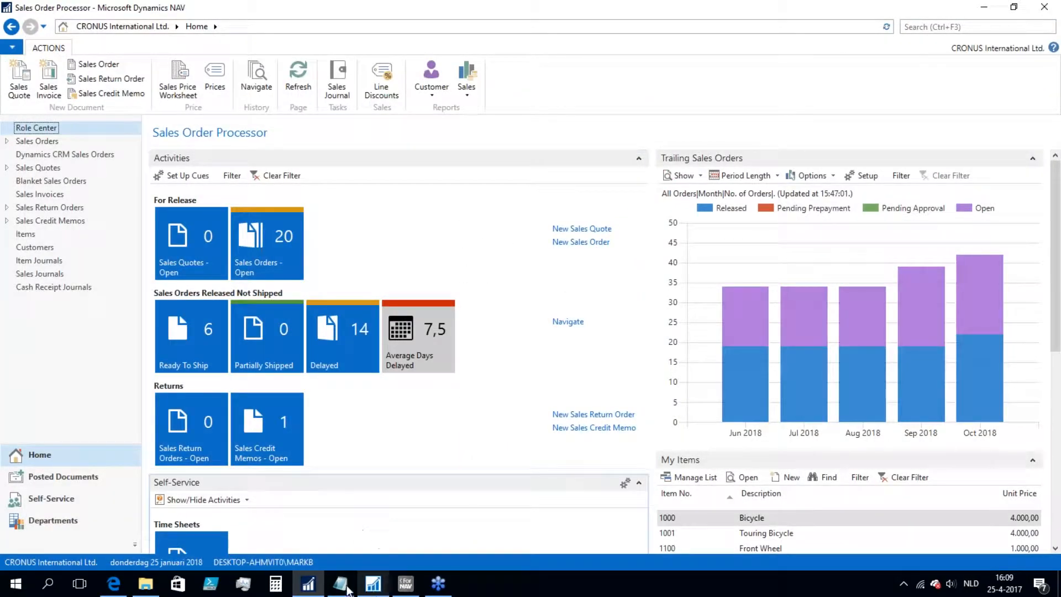
# Run report 50000 List Template from the NAV Development Environment with Open Designer enabled to reopen it in the ForNAV designer.
pyautogui.click(373, 583)
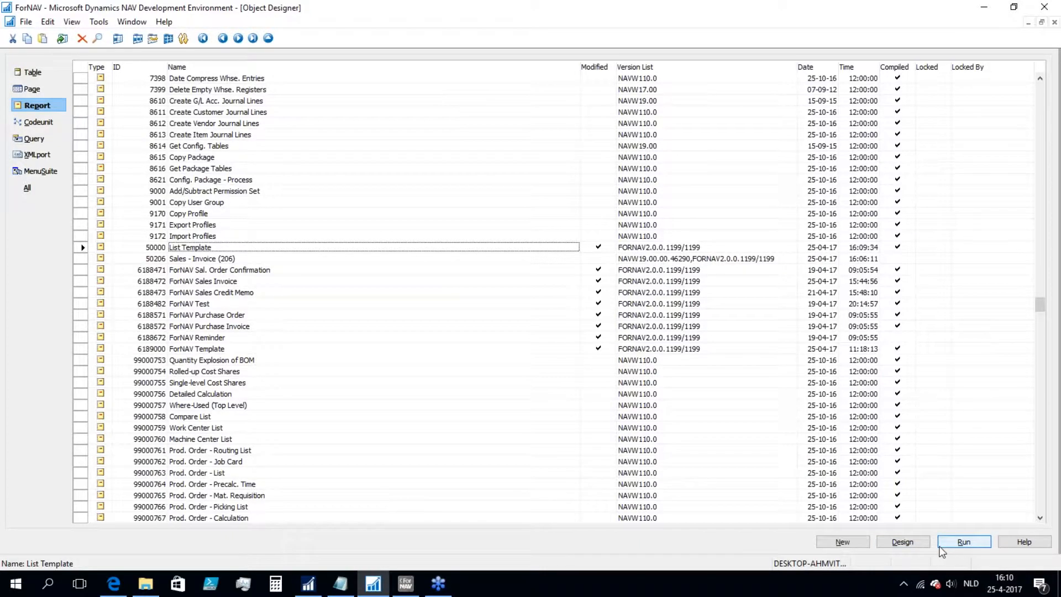
pyautogui.click(941, 545)
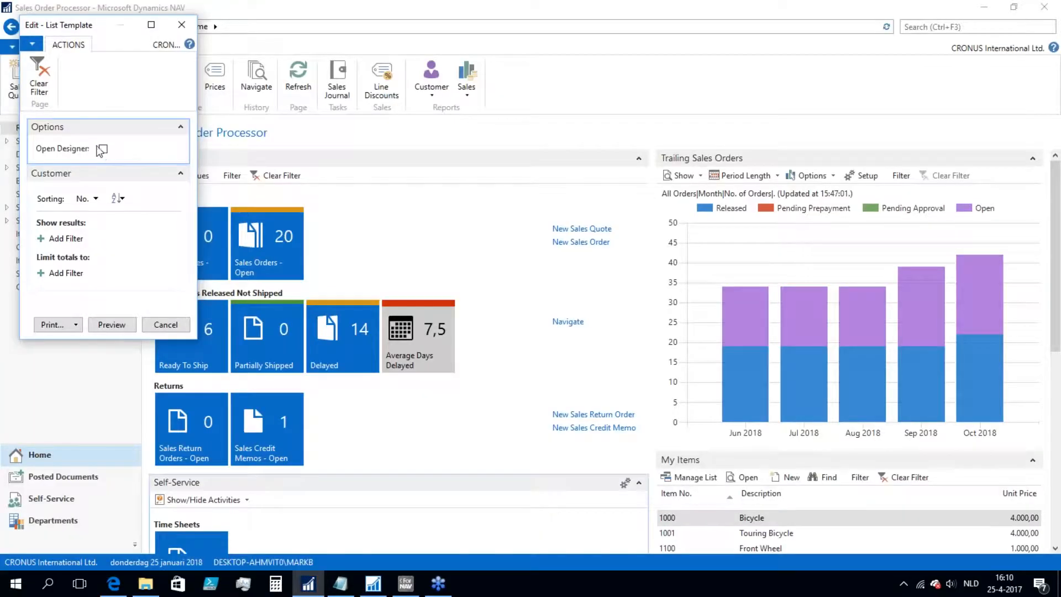
pyautogui.click(102, 149)
pyautogui.click(109, 324)
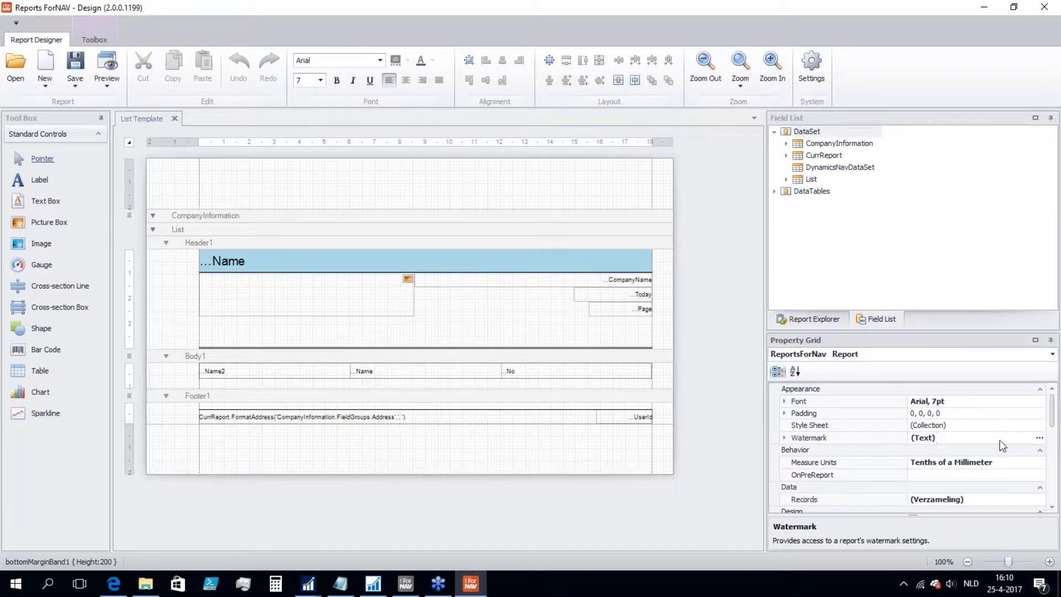
# Clear the report's text watermark and load Watermark Webinar.pdf from the ForNAV folder as its picture watermark.
pyautogui.click(1039, 438)
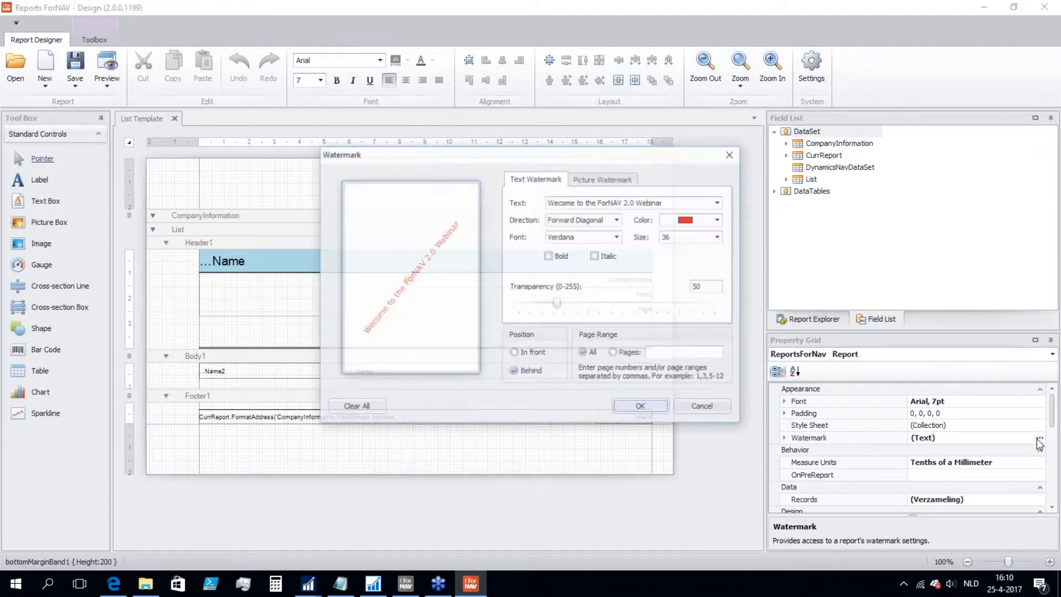
pyautogui.click(355, 407)
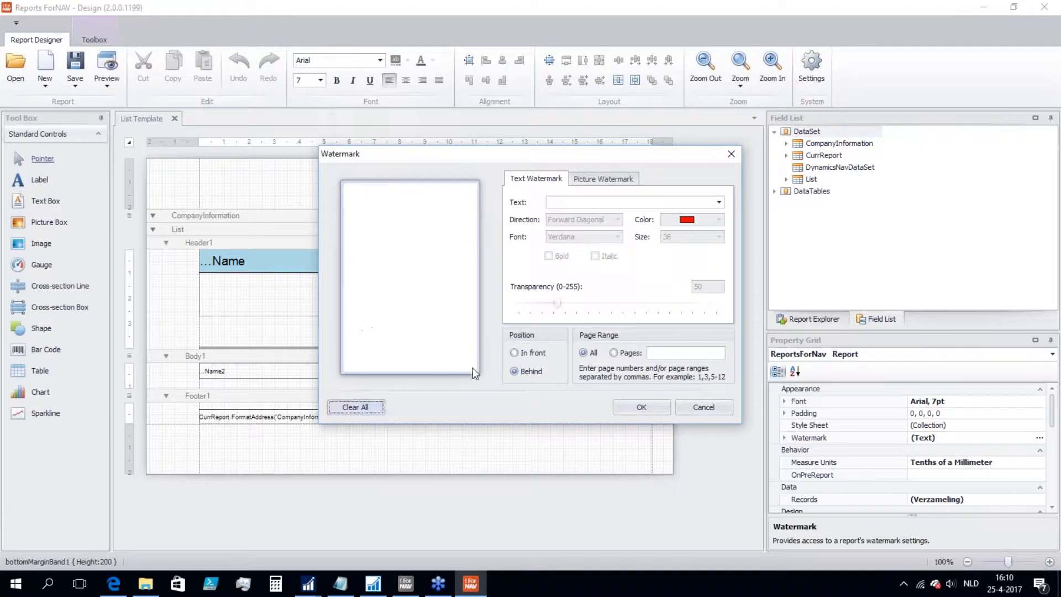
pyautogui.click(597, 181)
pyautogui.click(631, 203)
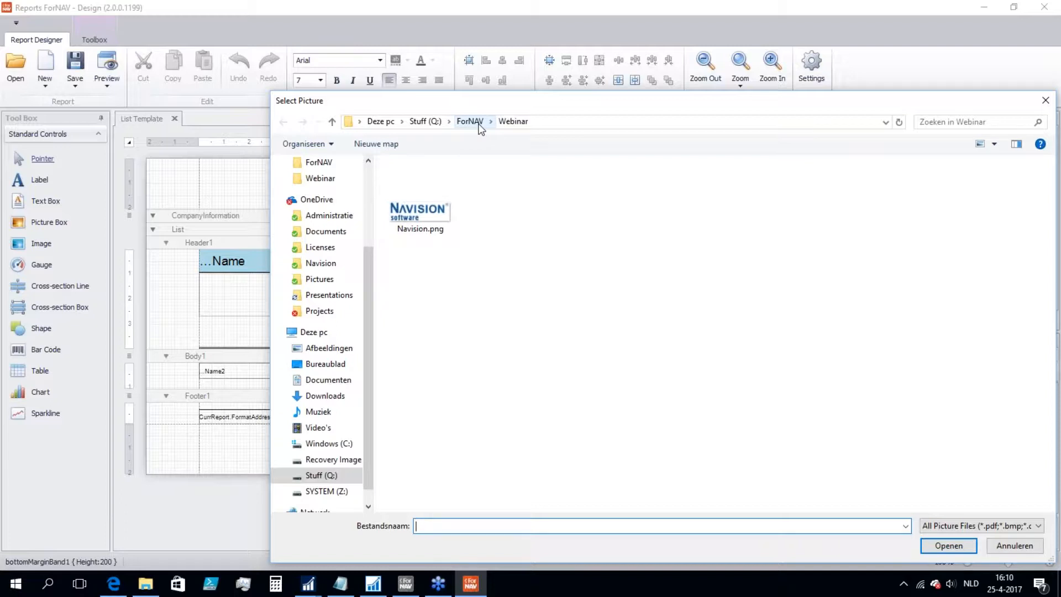
pyautogui.click(470, 122)
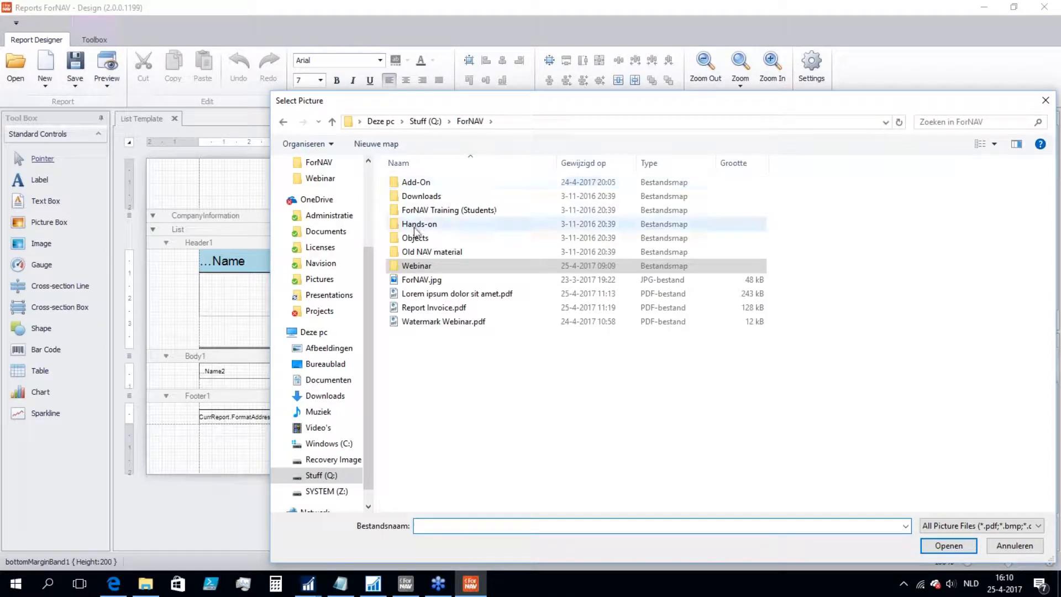
pyautogui.click(436, 322)
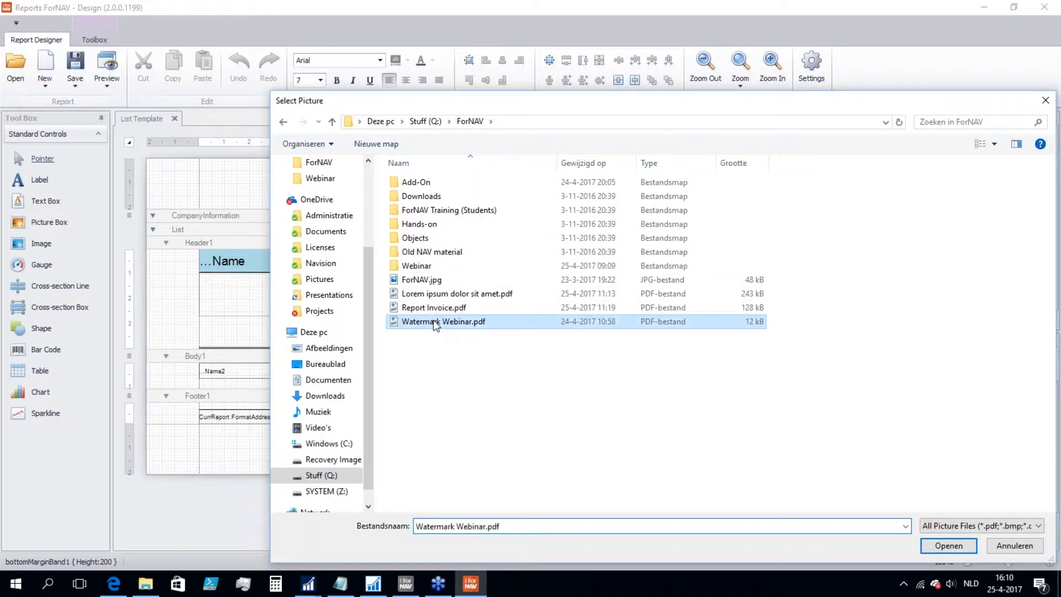
pyautogui.doubleClick(436, 322)
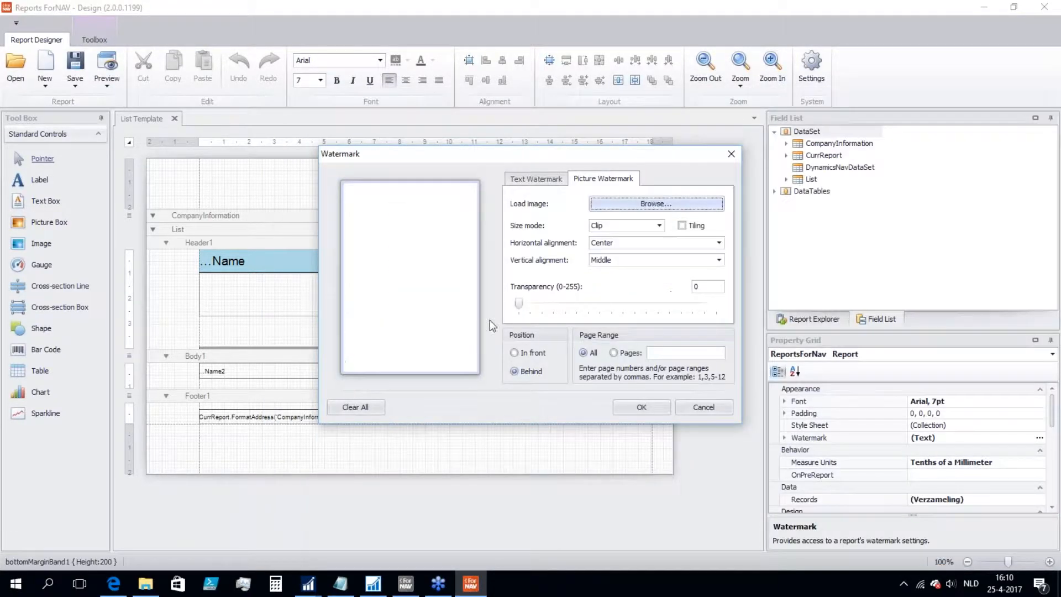
pyautogui.click(636, 407)
# Preview the List Template report without filters, examine the PDF watermark over the whole first page, and close the preview.
pyautogui.click(81, 66)
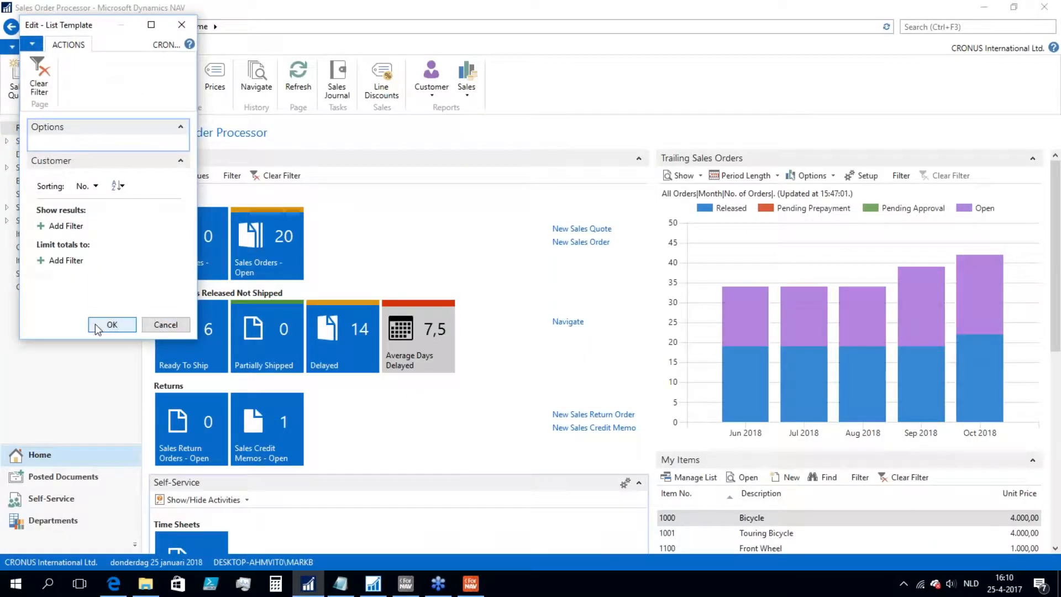
pyautogui.click(95, 324)
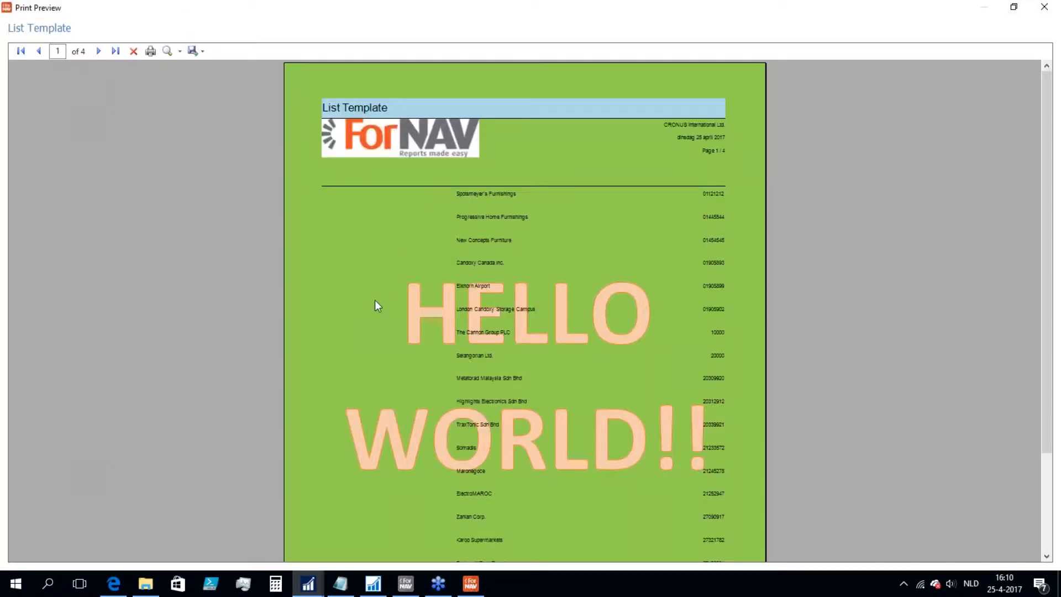
pyautogui.scroll(-5, 353, 323)
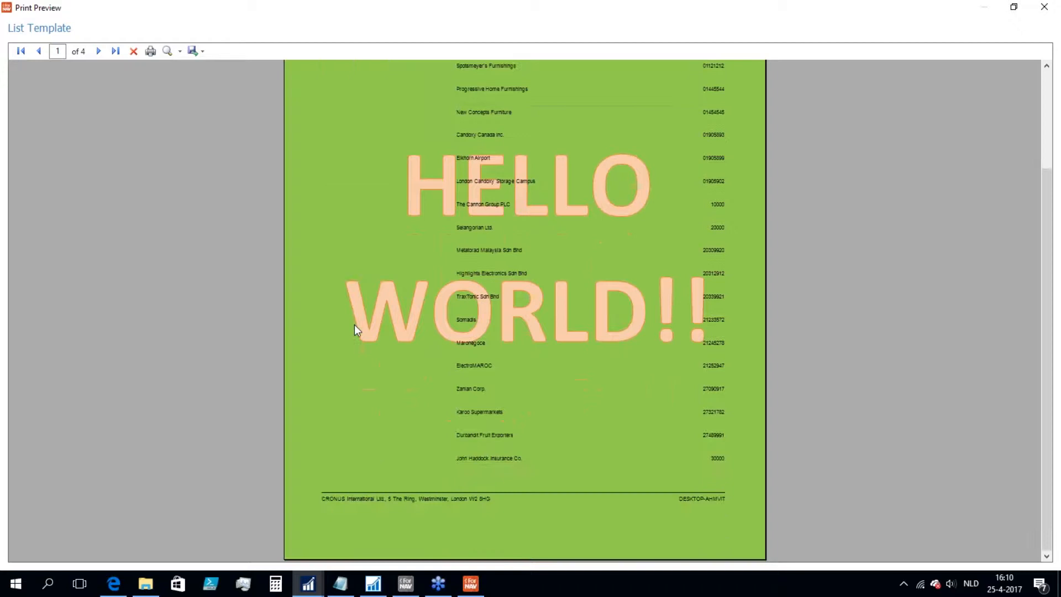
pyautogui.scroll(3, 354, 324)
pyautogui.scroll(1, 354, 330)
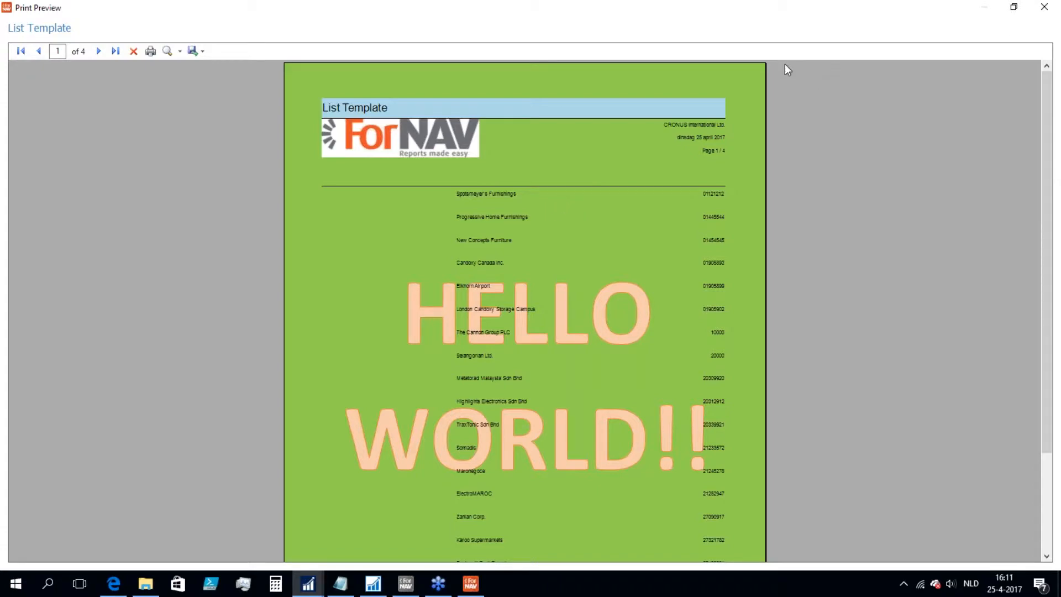
pyautogui.click(1043, 12)
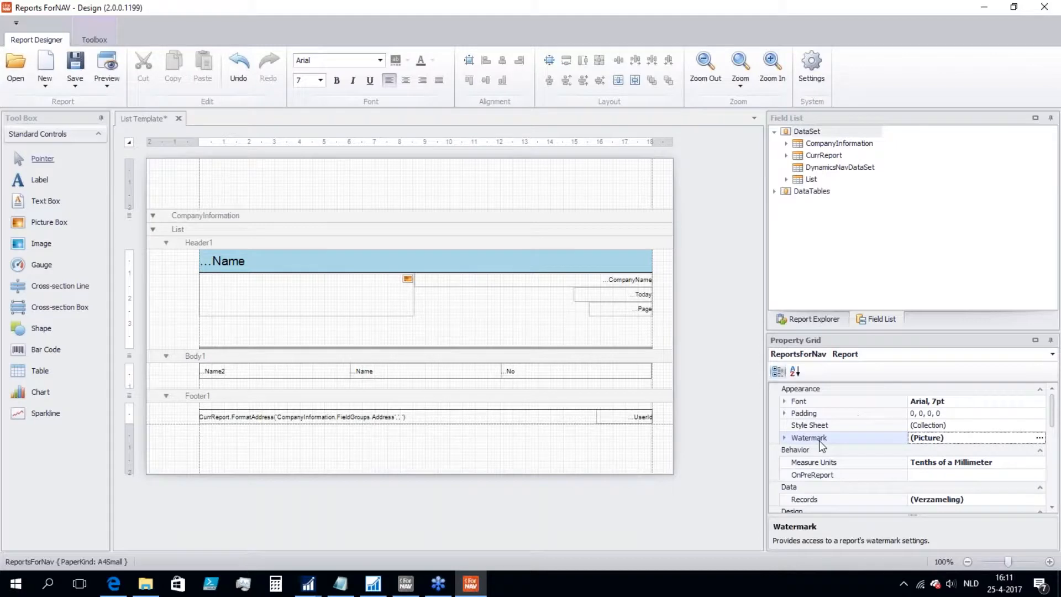
# Clear all watermark settings from the List Template report.
pyautogui.click(1039, 437)
pyautogui.click(362, 407)
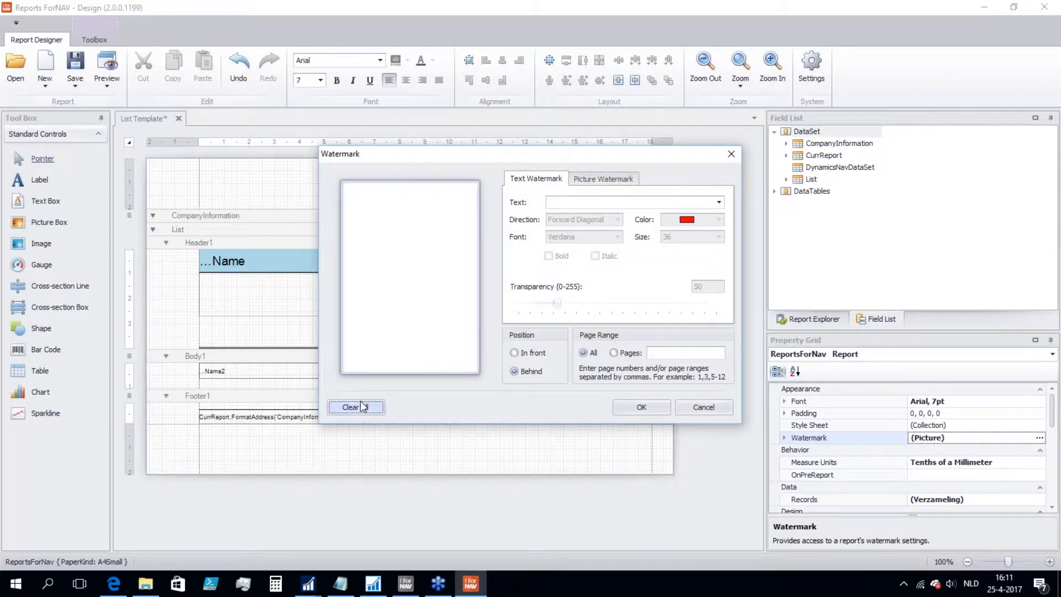
pyautogui.click(644, 407)
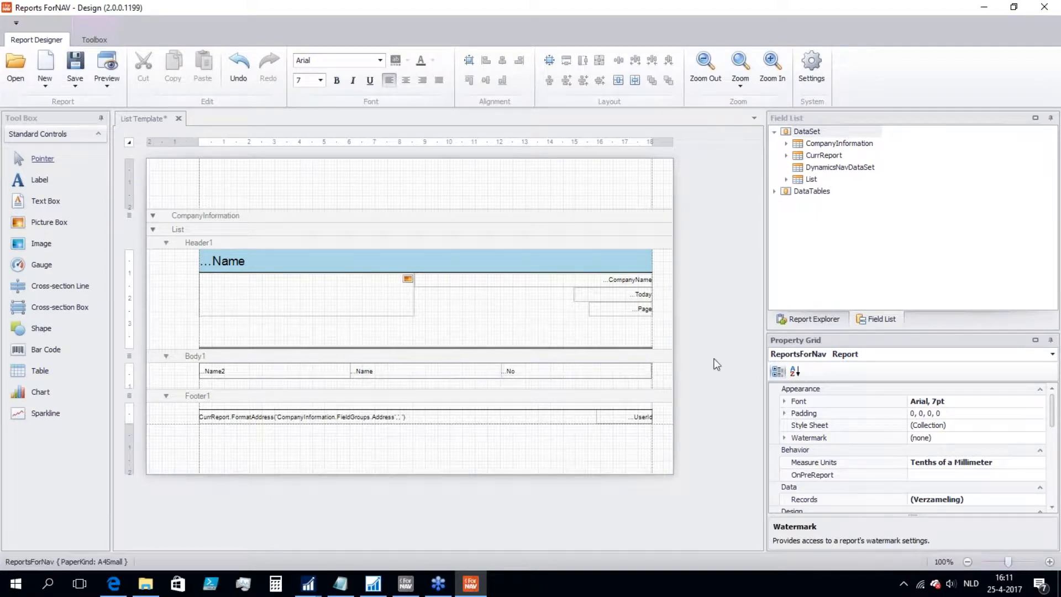
# Set the report's OnPreReport trigger to i=1; to initialise a row counter.
pyautogui.click(950, 474)
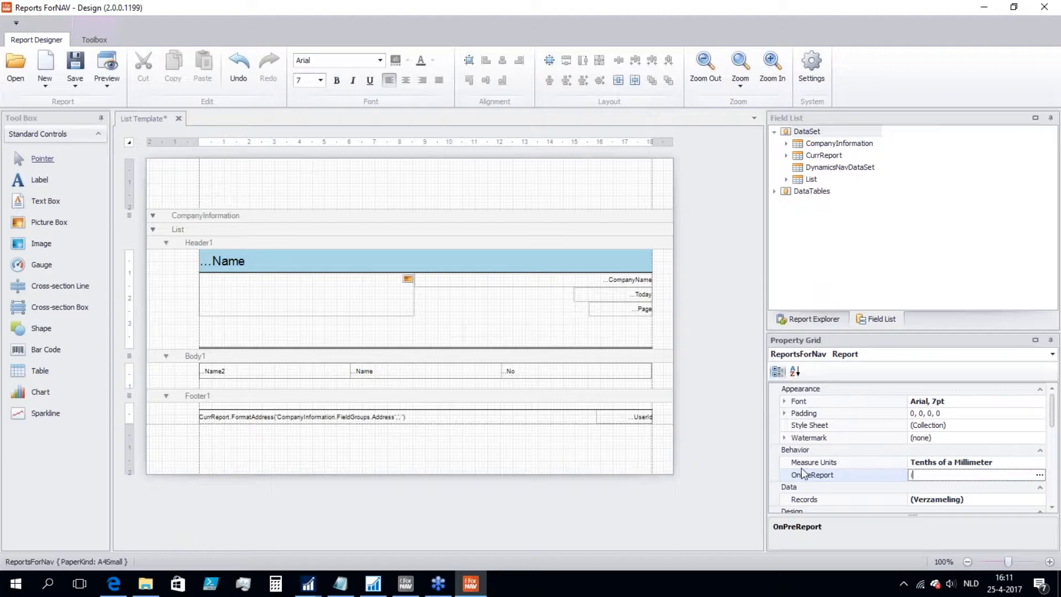
pyautogui.write('i=1;')
pyautogui.click(832, 462)
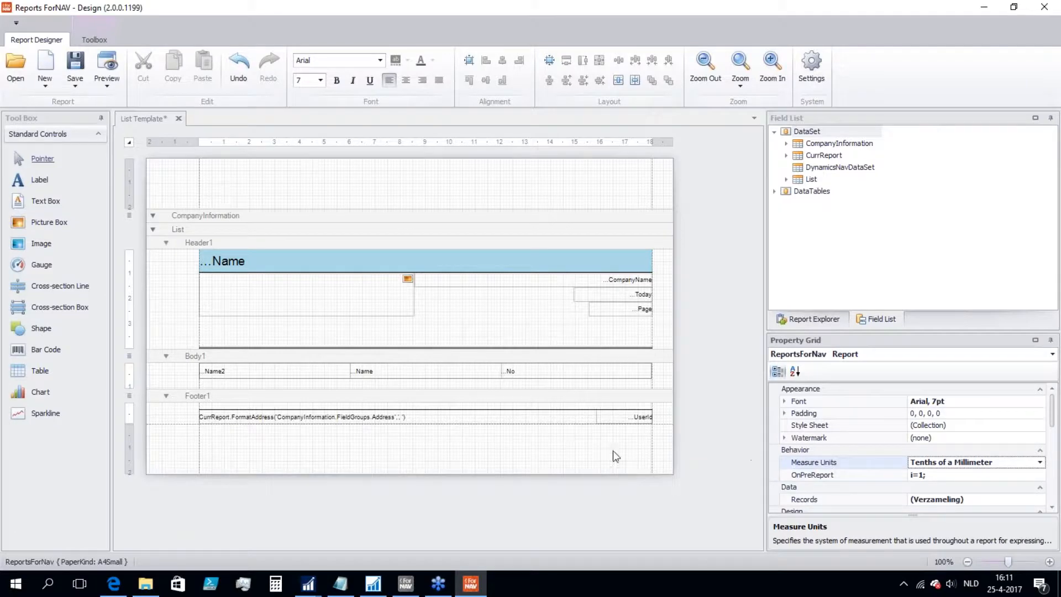
# Change the source expression of the first table cell in Body1 from a field to the variable i.
pyautogui.click(247, 372)
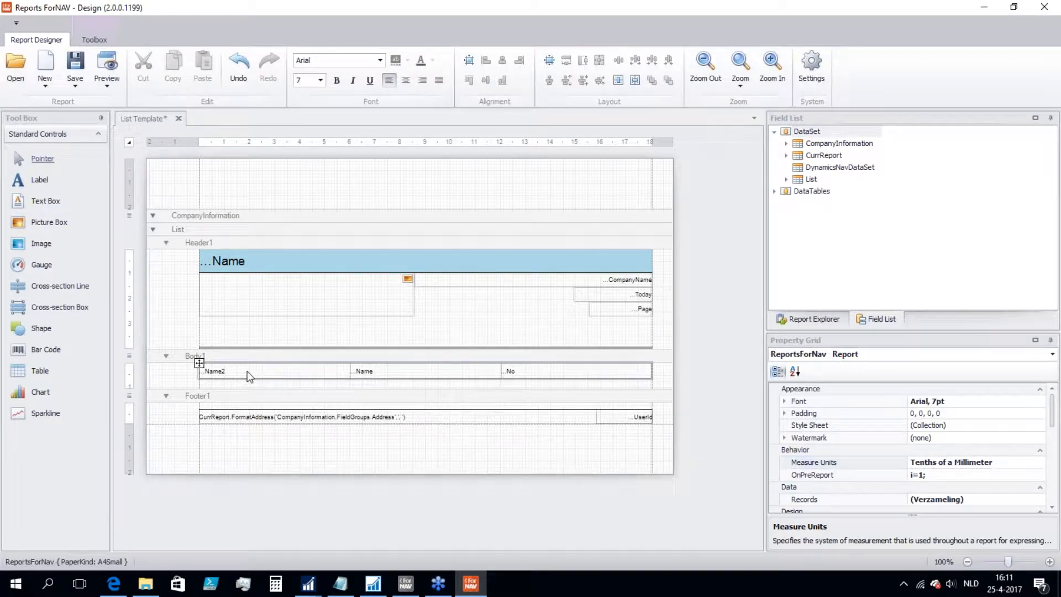
pyautogui.click(247, 371)
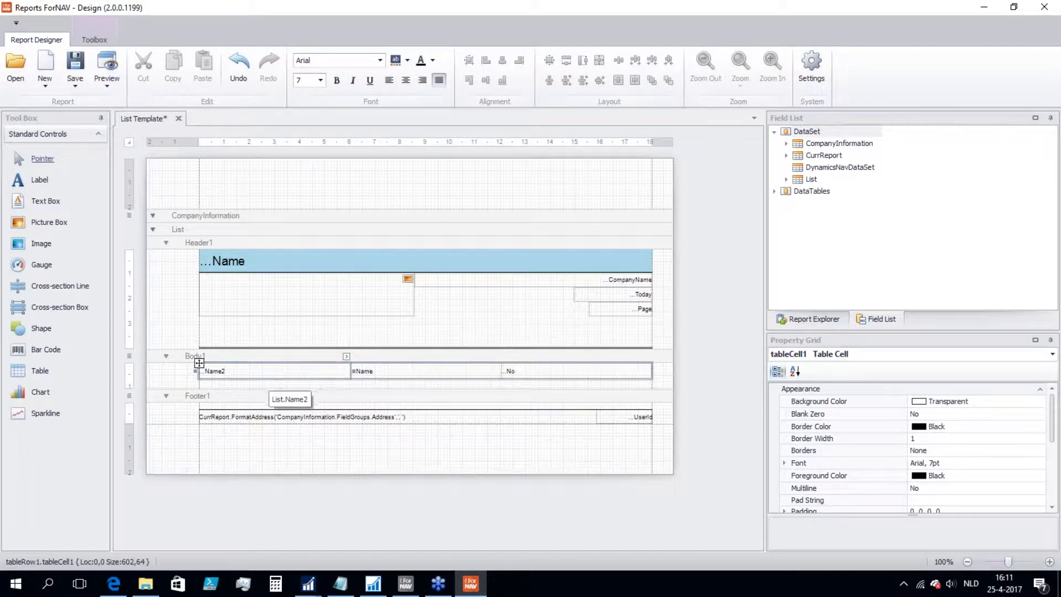
pyautogui.click(346, 357)
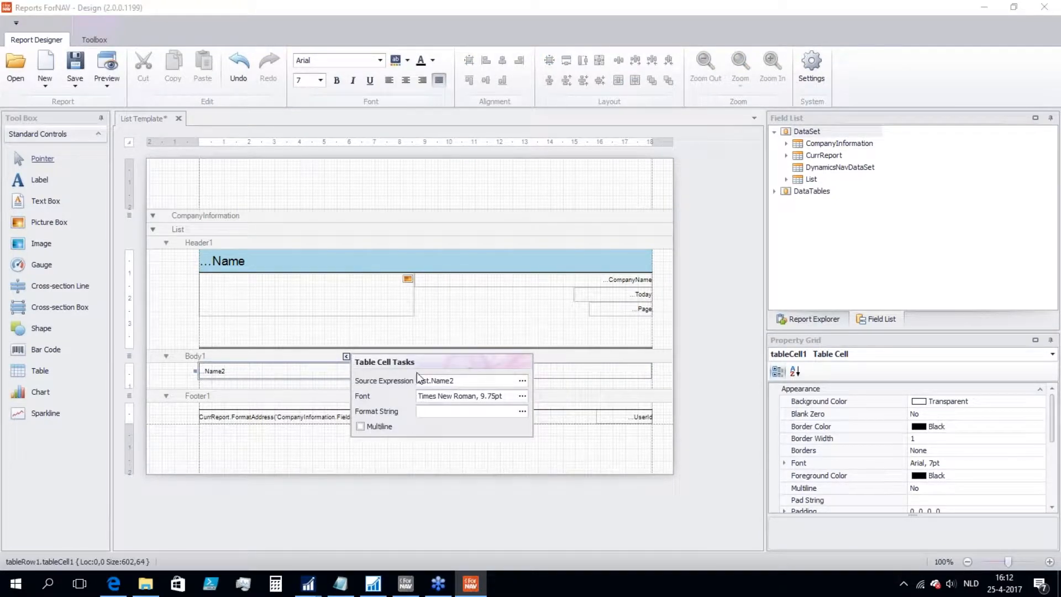
pyautogui.moveTo(468, 381); pyautogui.dragTo(312, 374)
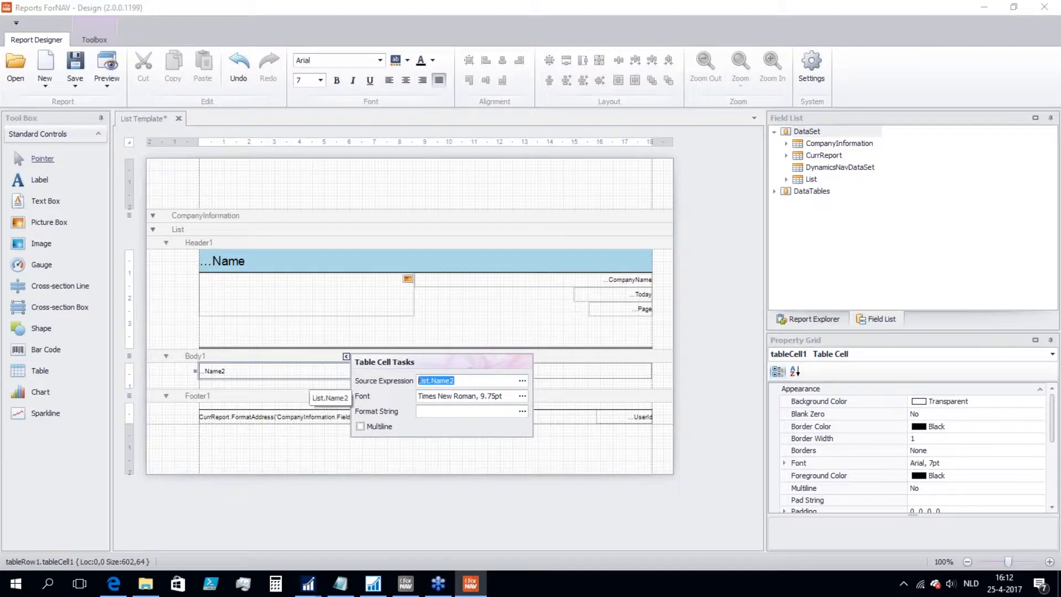
pyautogui.press('Delete')
pyautogui.write('i')
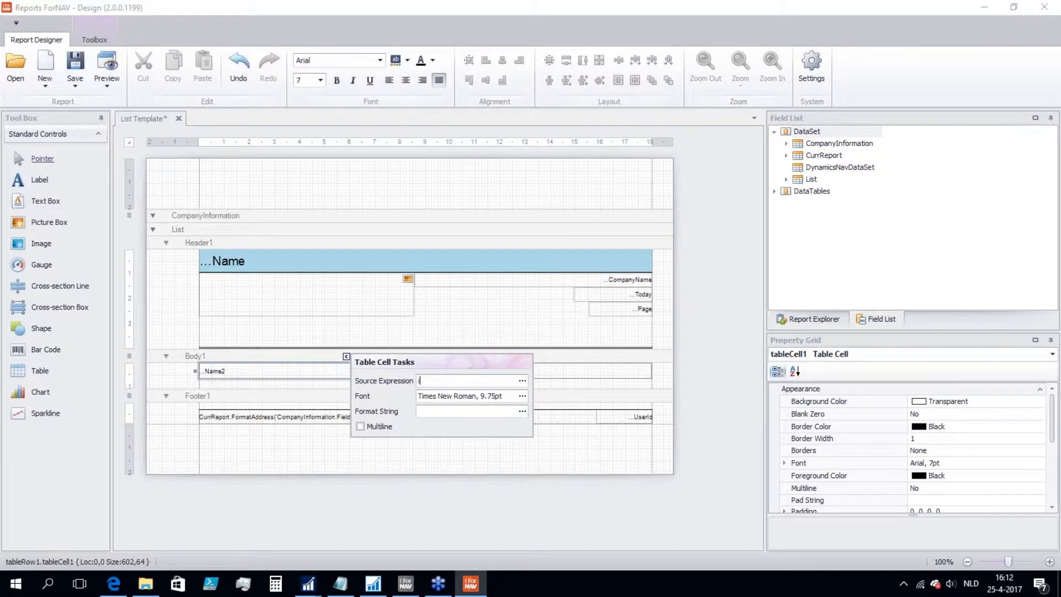
pyautogui.click(345, 356)
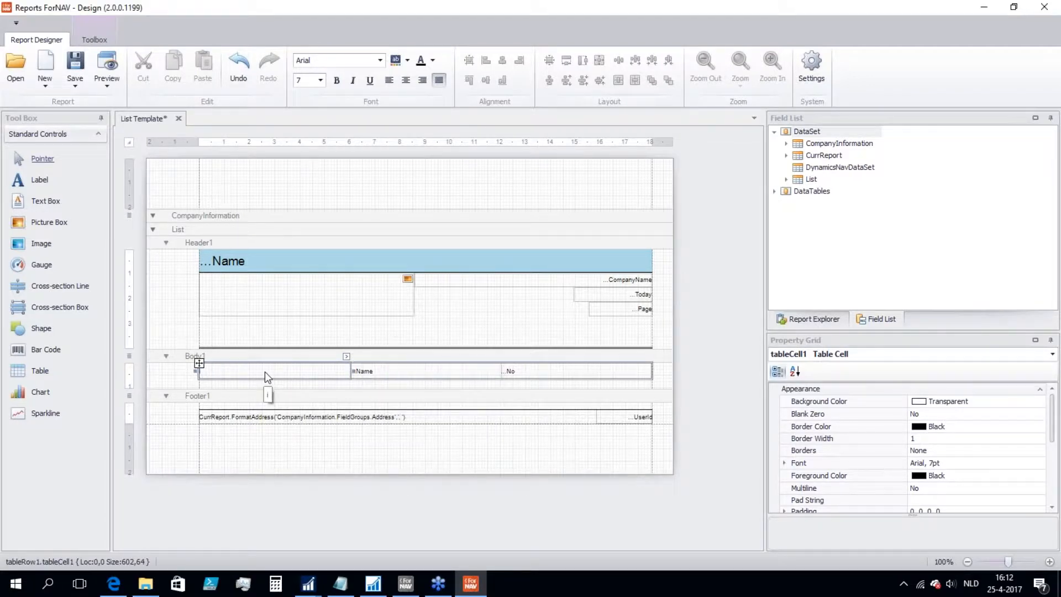
# Examine the properties of the Body1 section and its first table cell for a suitable trigger.
pyautogui.click(171, 370)
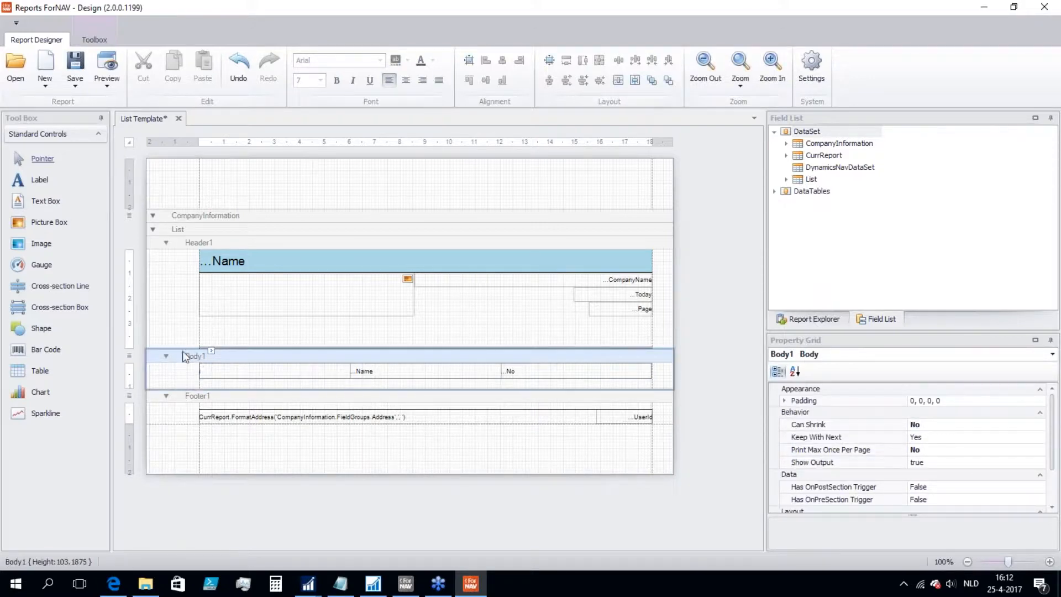
pyautogui.click(232, 368)
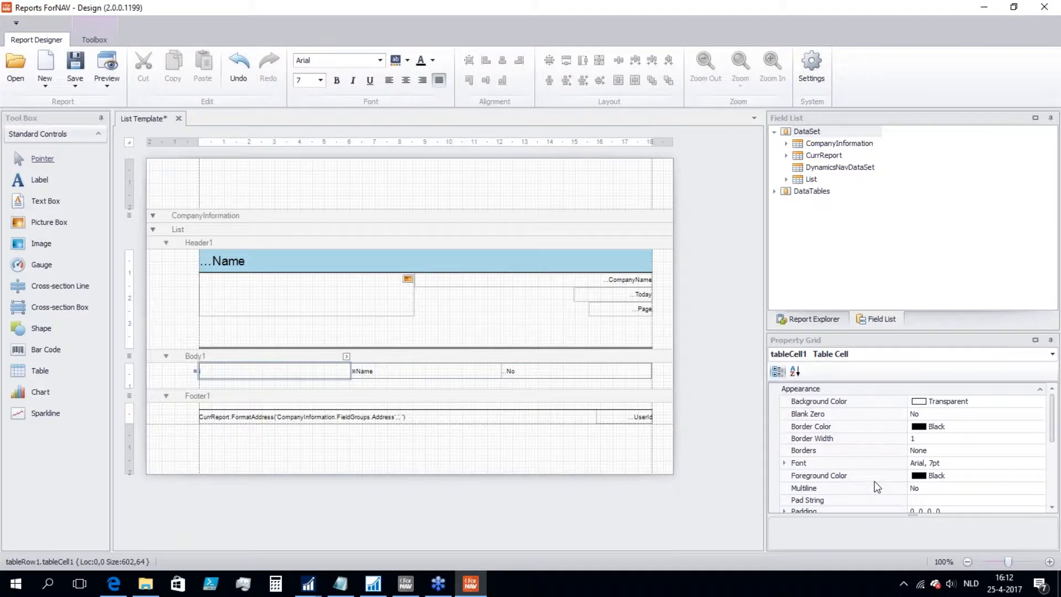
pyautogui.scroll(-5, 857, 471)
pyautogui.scroll(6, 857, 471)
pyautogui.click(183, 361)
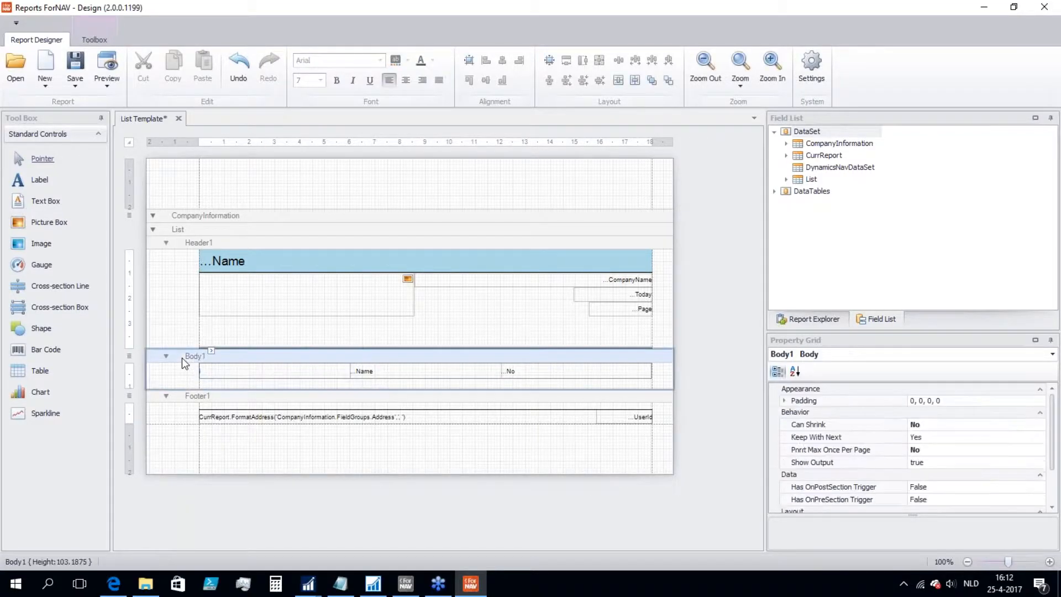
pyautogui.scroll(-3, 848, 470)
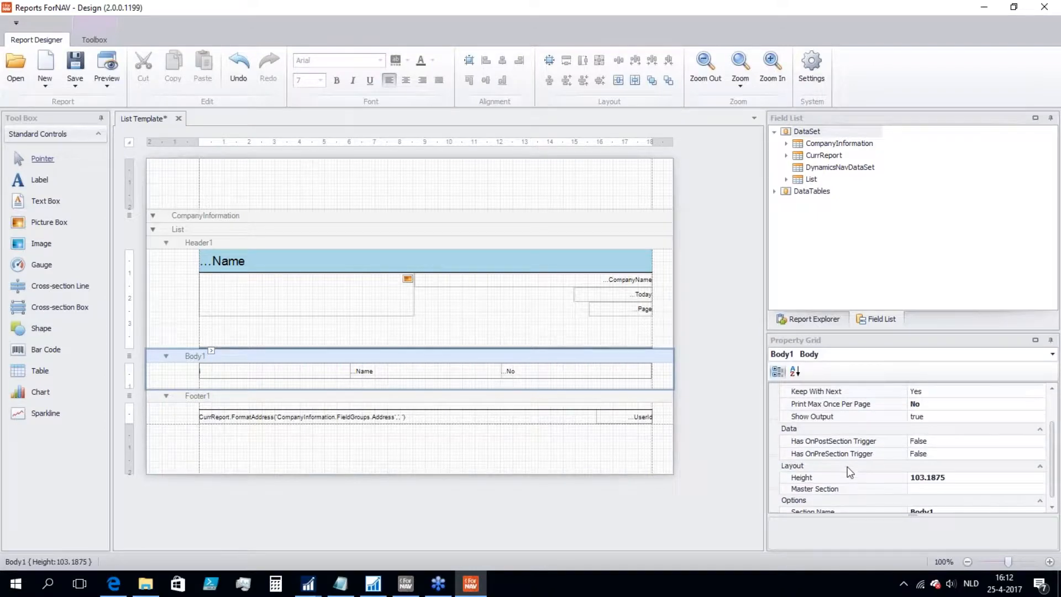
pyautogui.scroll(2, 849, 471)
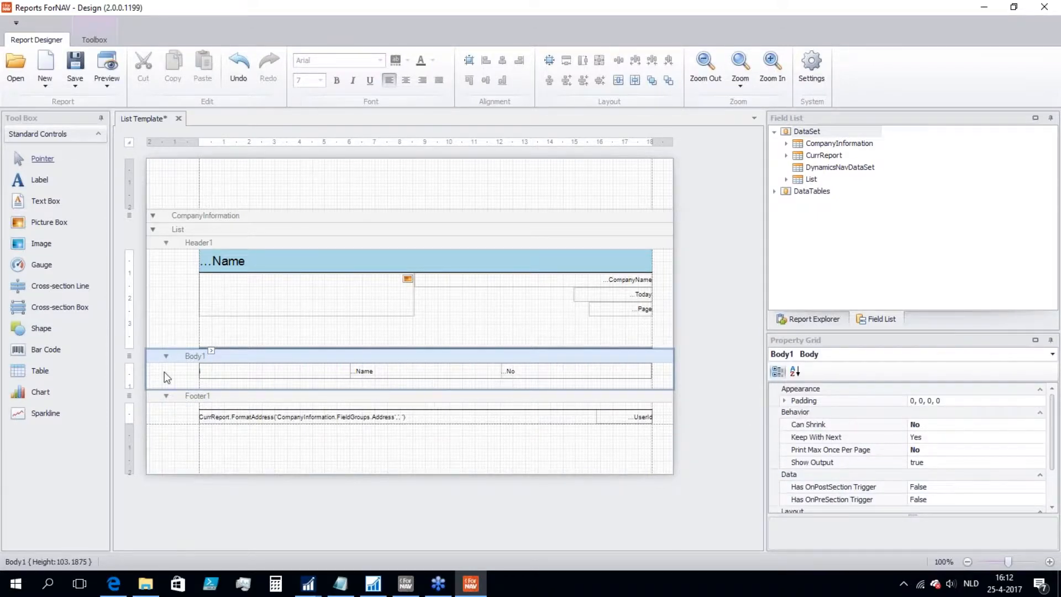
# Set the OnPrint trigger of the first table cell in Body1 to i++; to increment the counter.
pyautogui.click(251, 370)
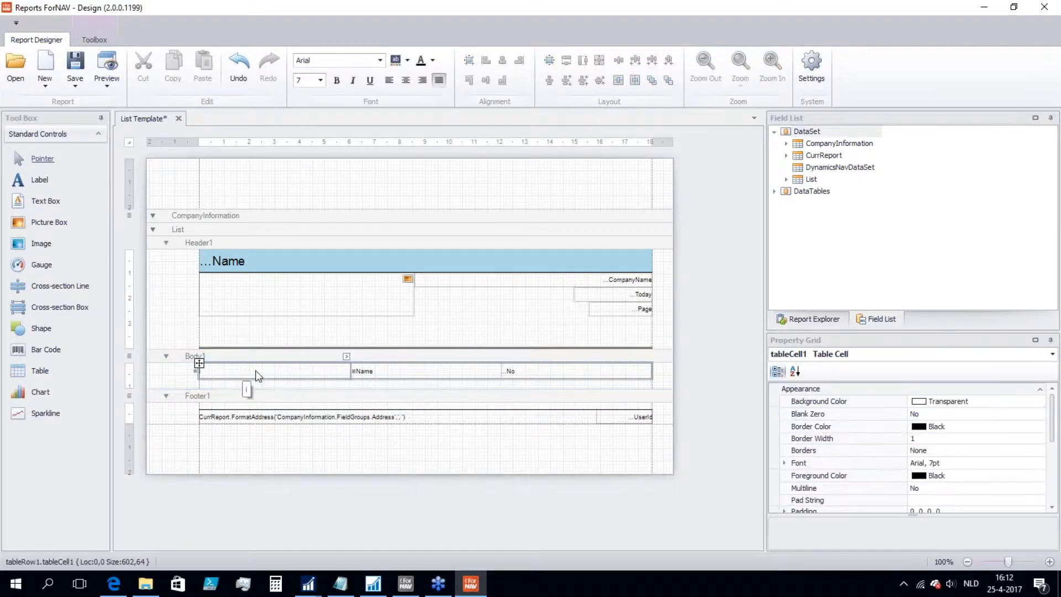
pyautogui.click(860, 489)
pyautogui.scroll(-3, 862, 498)
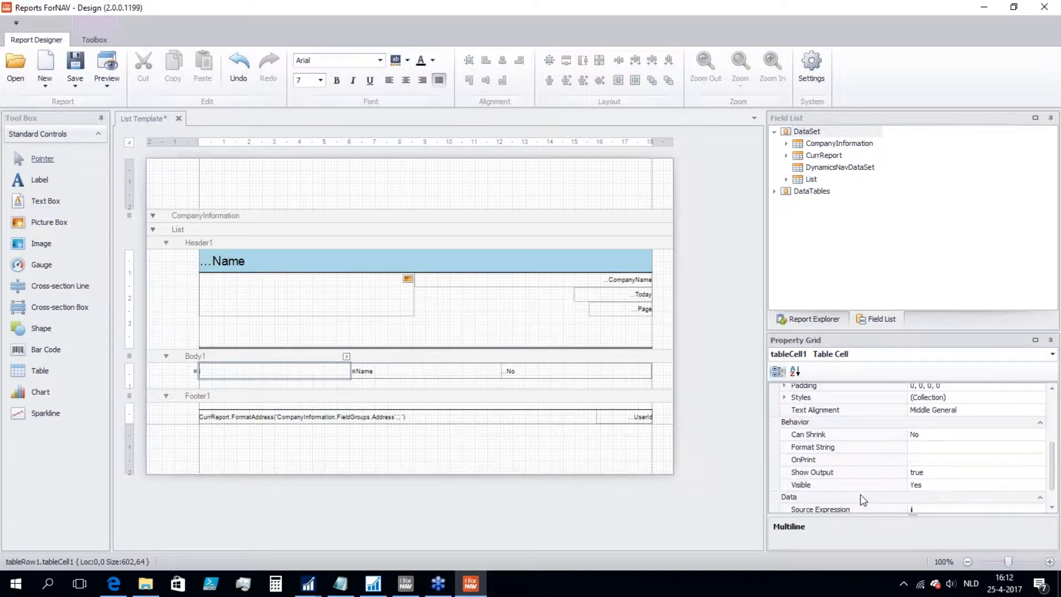
pyautogui.click(929, 459)
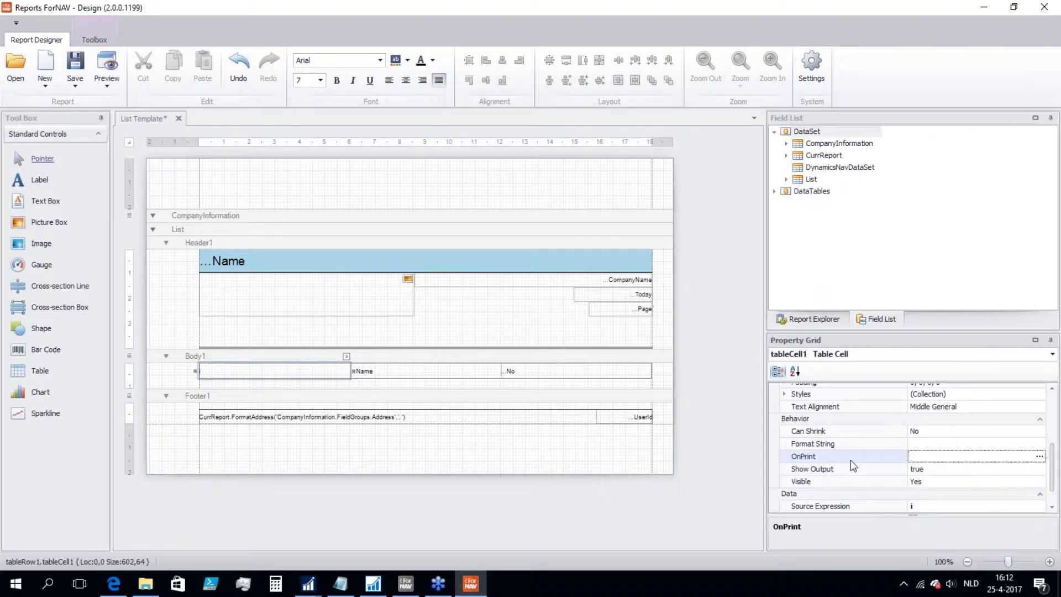
pyautogui.write('i++;')
pyautogui.click(836, 471)
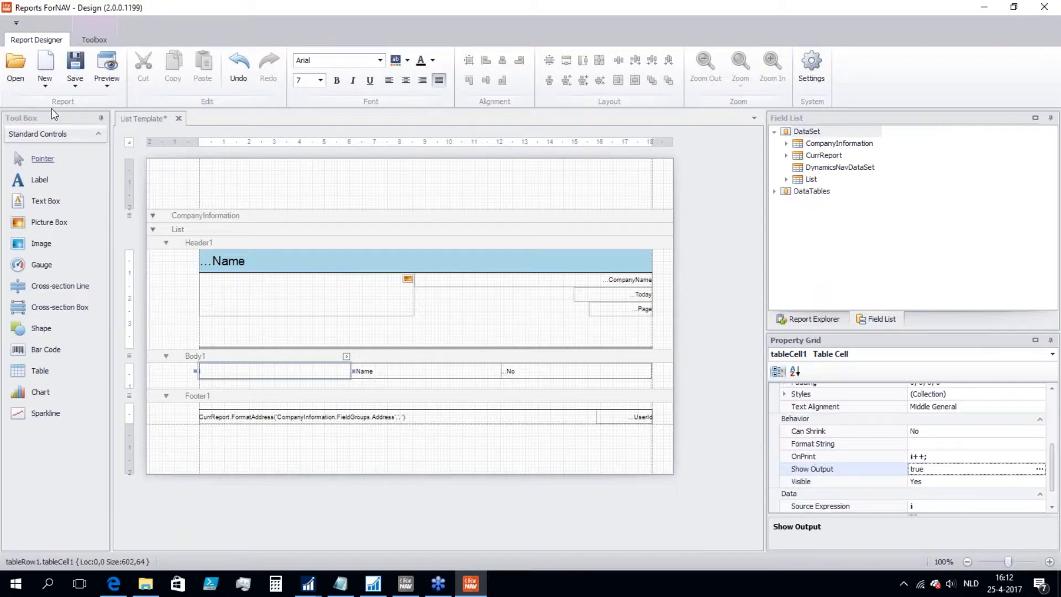
# Preview the List Template report to examine the row numbering down the first page, and close the preview.
pyautogui.click(109, 62)
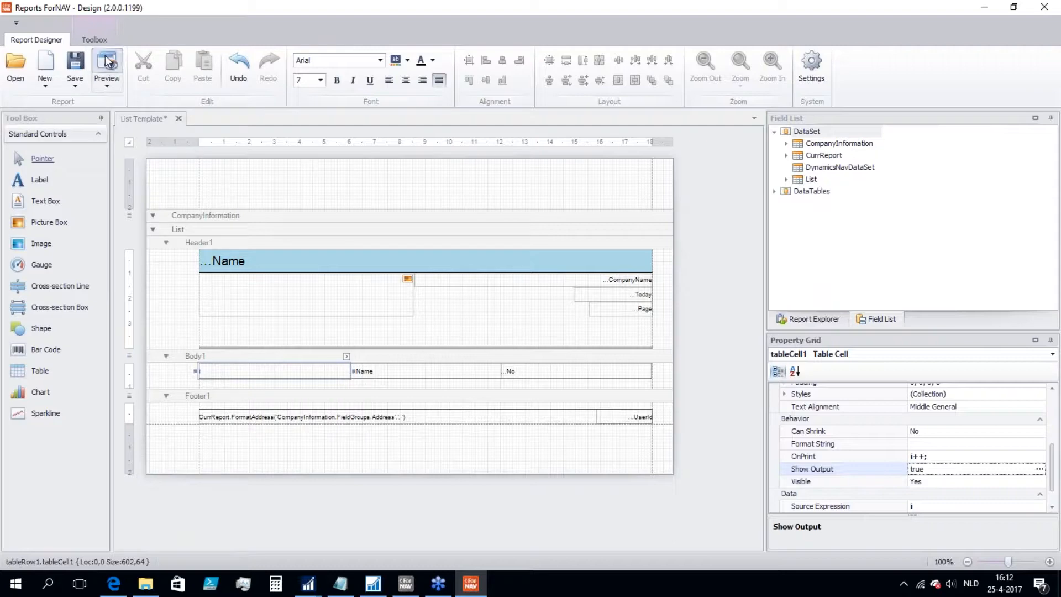
pyautogui.scroll(-15, 462, 467)
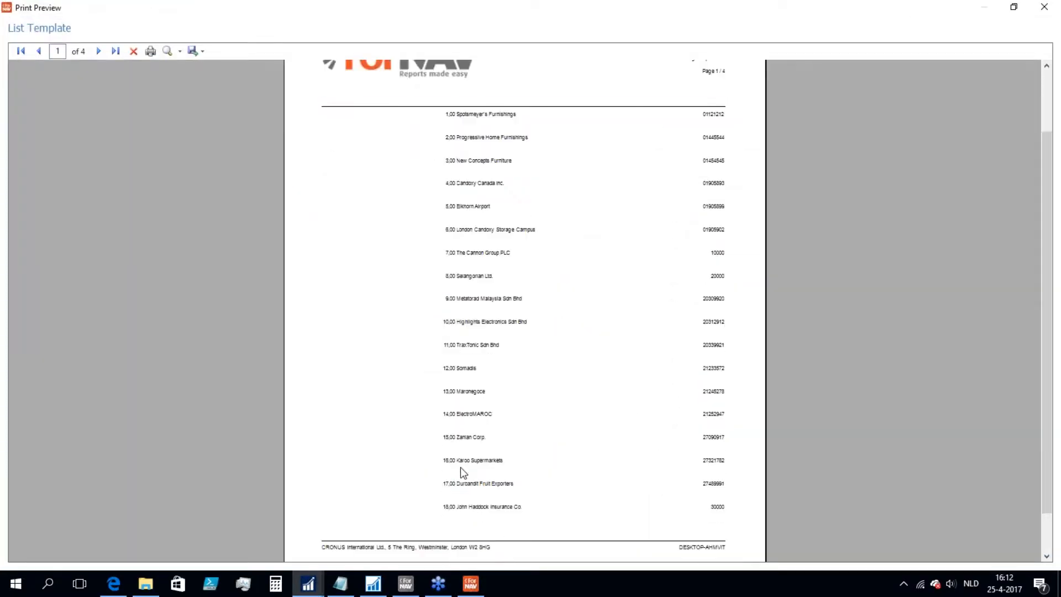
pyautogui.scroll(15, 463, 468)
pyautogui.scroll(2, 465, 469)
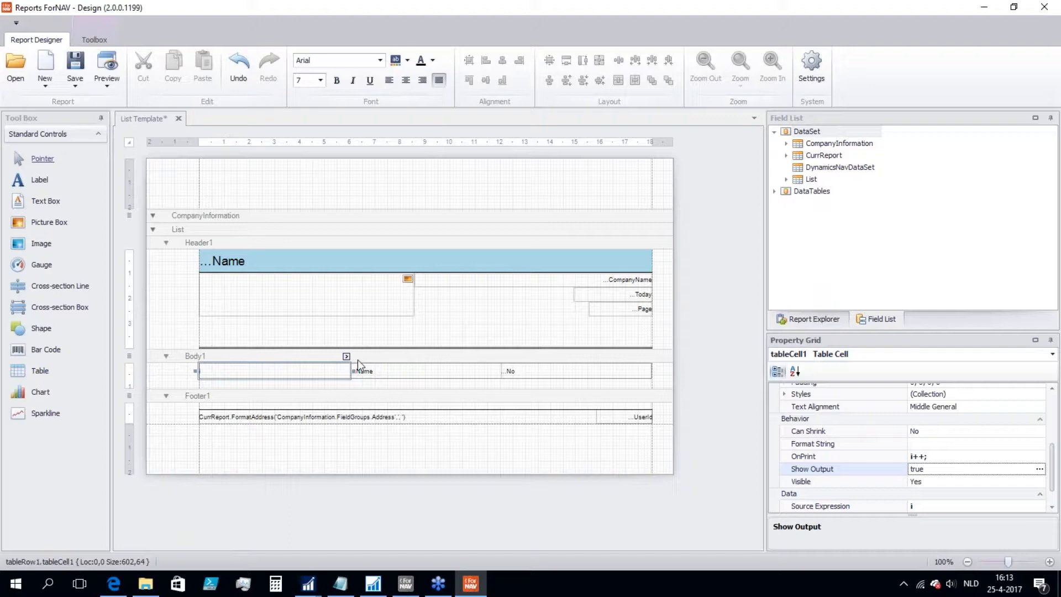
# Append CurrControl.Font.Bold = true; CurrControl.ForeColor = 'Blue' from the Notepad notes to the OnPrint trigger of the first table cell in Body1.
pyautogui.click(973, 459)
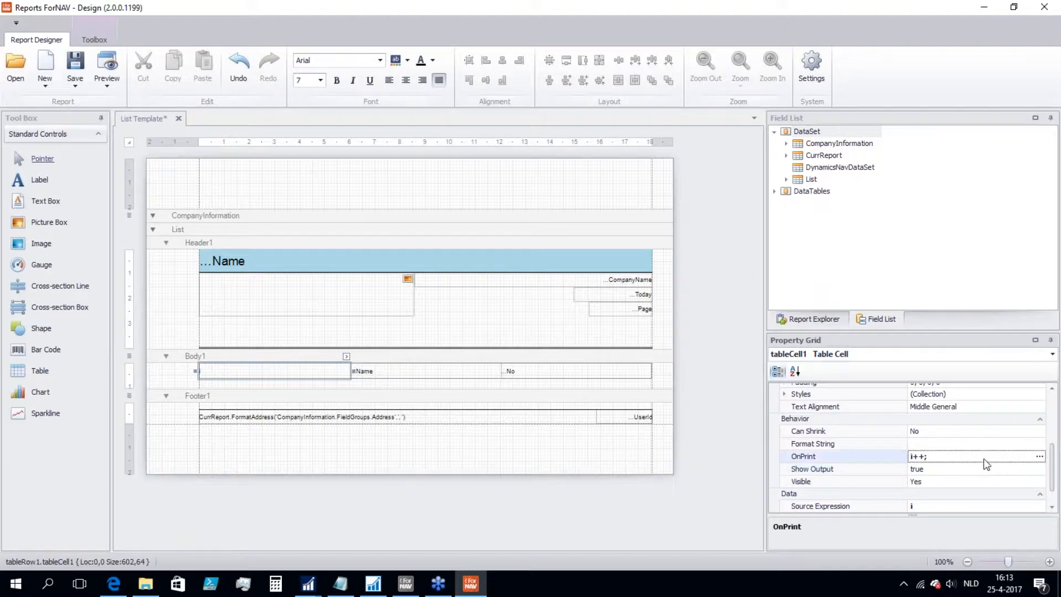
pyautogui.click(1039, 457)
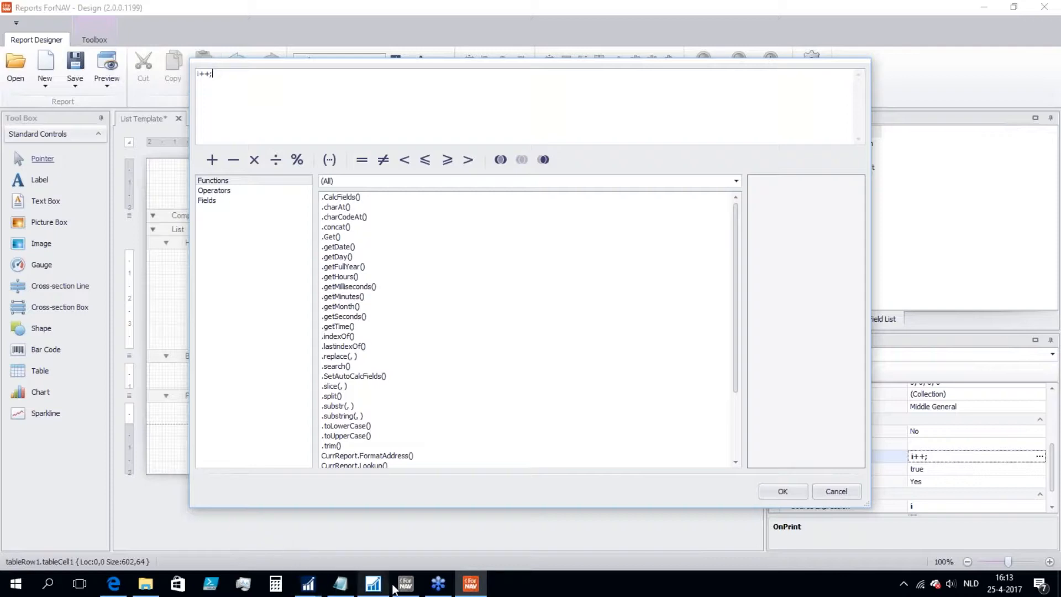
pyautogui.moveTo(403, 587)
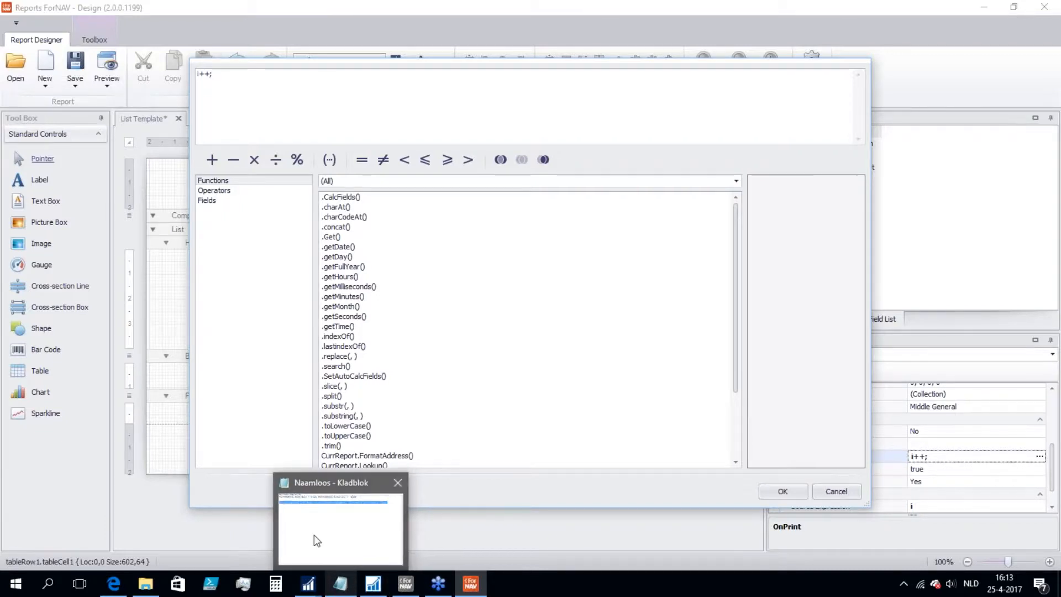
pyautogui.click(314, 534)
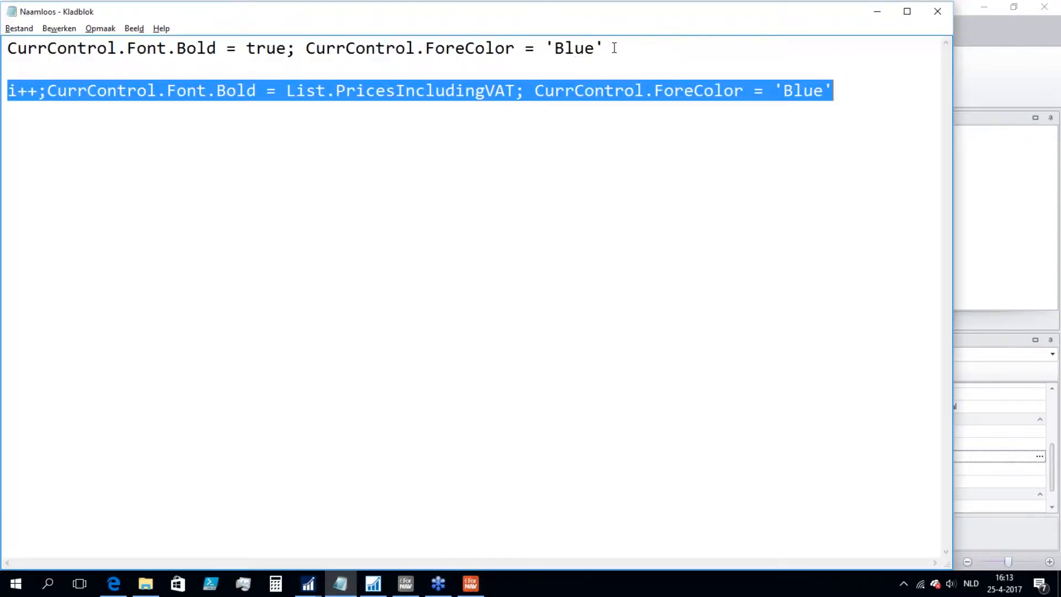
pyautogui.moveTo(607, 48); pyautogui.dragTo(464, 49)
pyautogui.moveTo(376, 34); pyautogui.dragTo(8, 47)
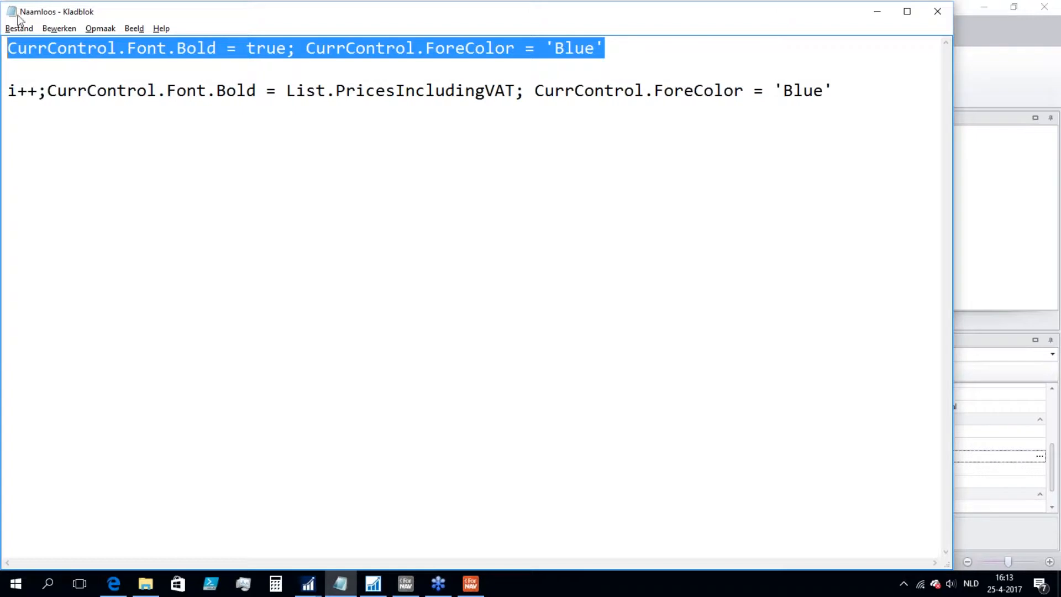
pyautogui.hotkey('ctrl', 'c')
pyautogui.hotkey('alt', 'Tab')
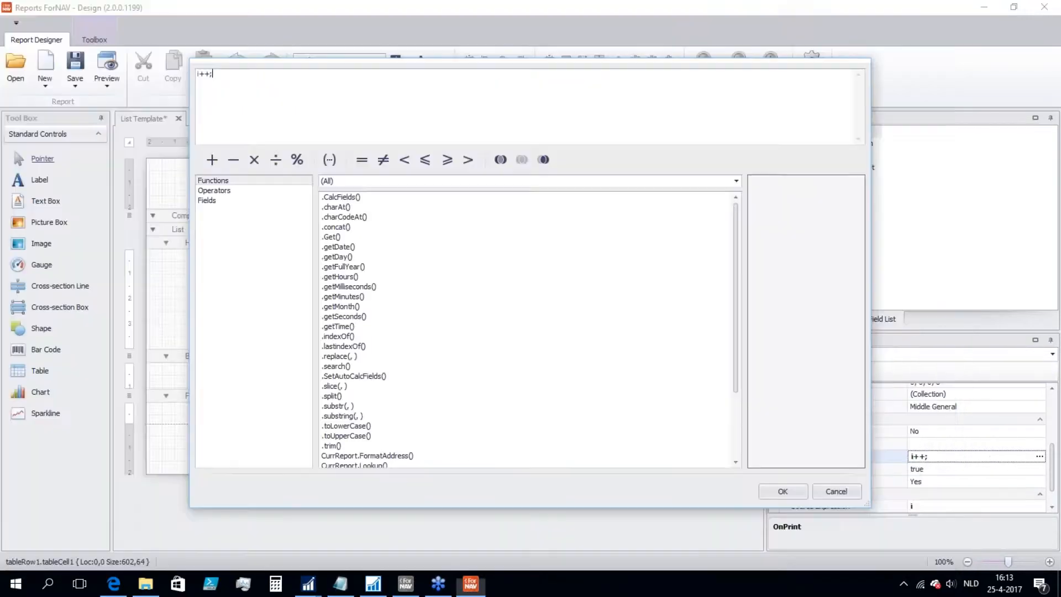
pyautogui.hotkey('ctrl', 'v')
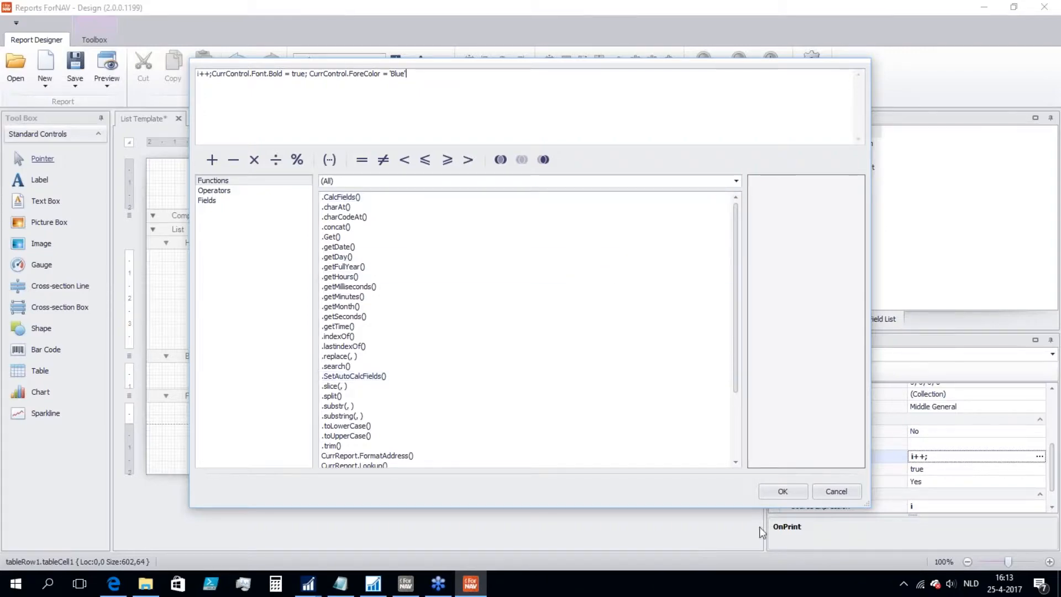
pyautogui.click(793, 492)
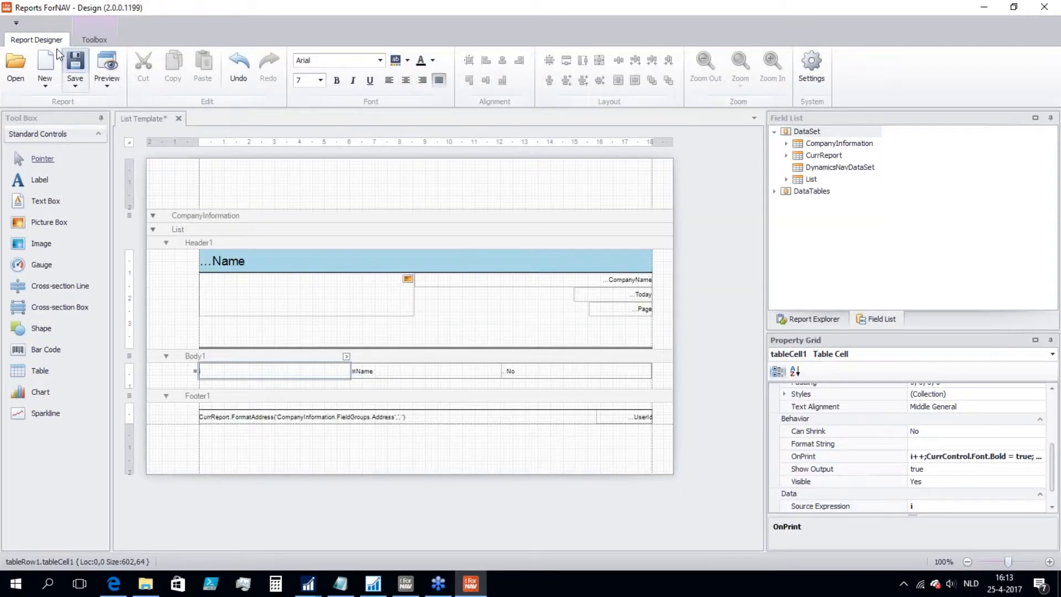
# Preview the List Template report to examine the formatting of the row numbers, and close the preview.
pyautogui.click(107, 67)
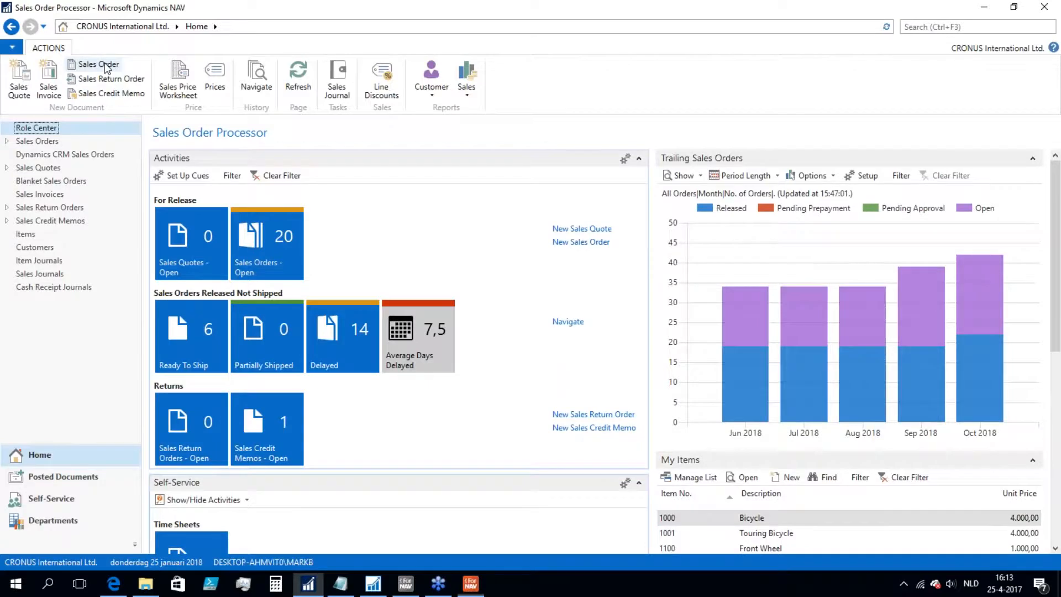
pyautogui.scroll(-3, 463, 491)
pyautogui.scroll(3, 462, 492)
pyautogui.scroll(-1, 464, 490)
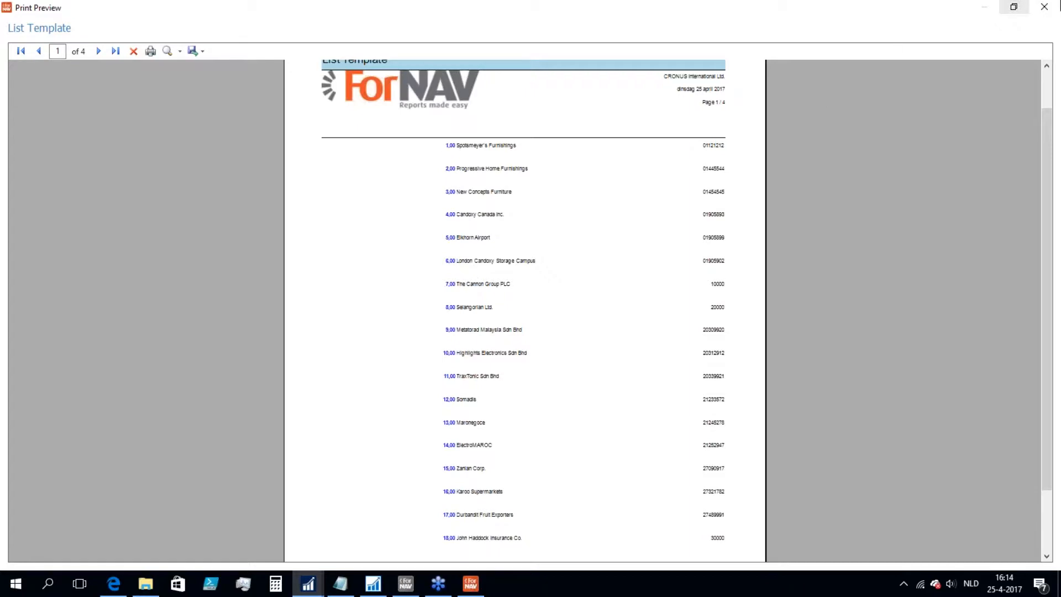
pyautogui.click(1046, 8)
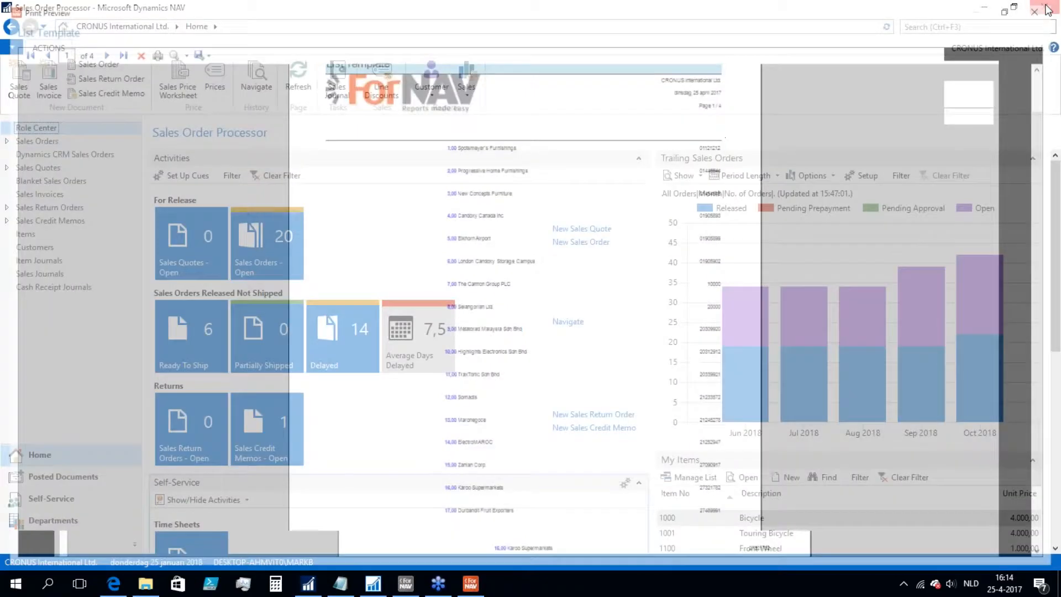
# Replace the cell's OnPrint code with the Notepad line i++;CurrControl.Font.Bold = List.PricesIncludingVAT; CurrControl.ForeColor = 'Blue'.
pyautogui.click(963, 462)
pyautogui.click(1039, 457)
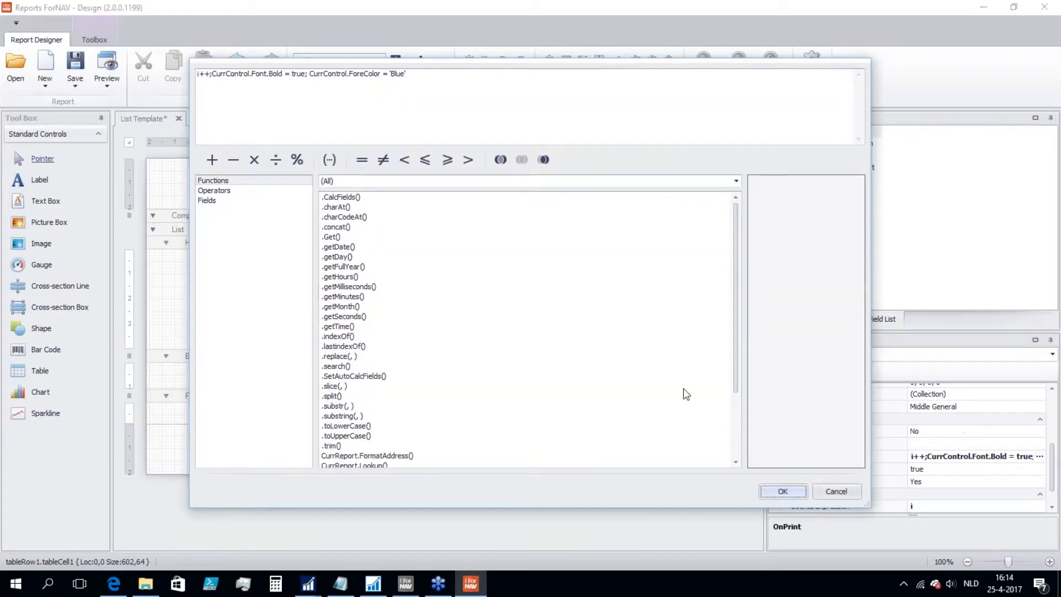
pyautogui.click(342, 580)
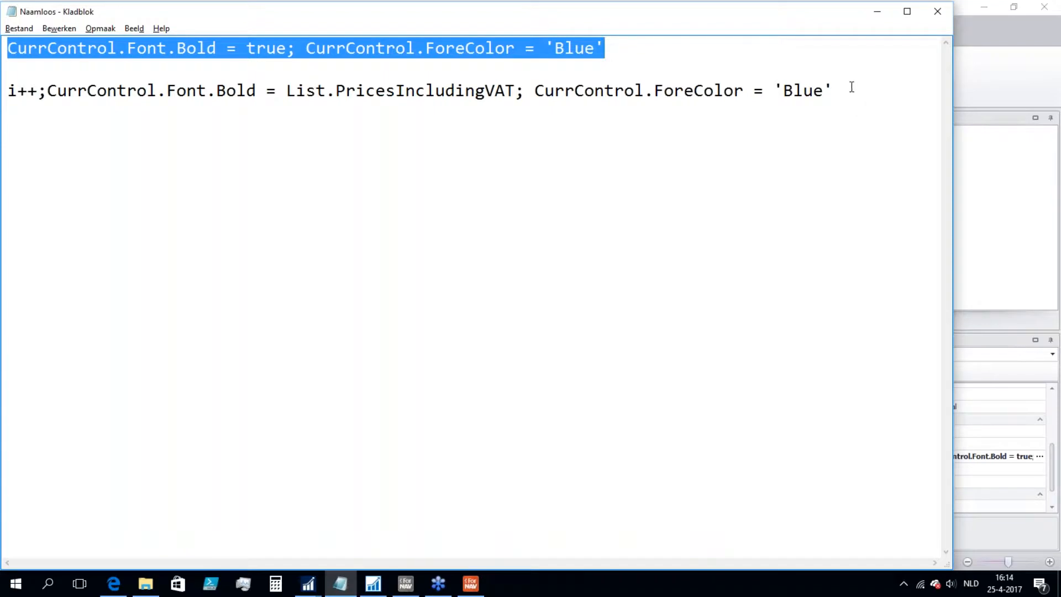
pyautogui.moveTo(854, 83); pyautogui.dragTo(6, 89)
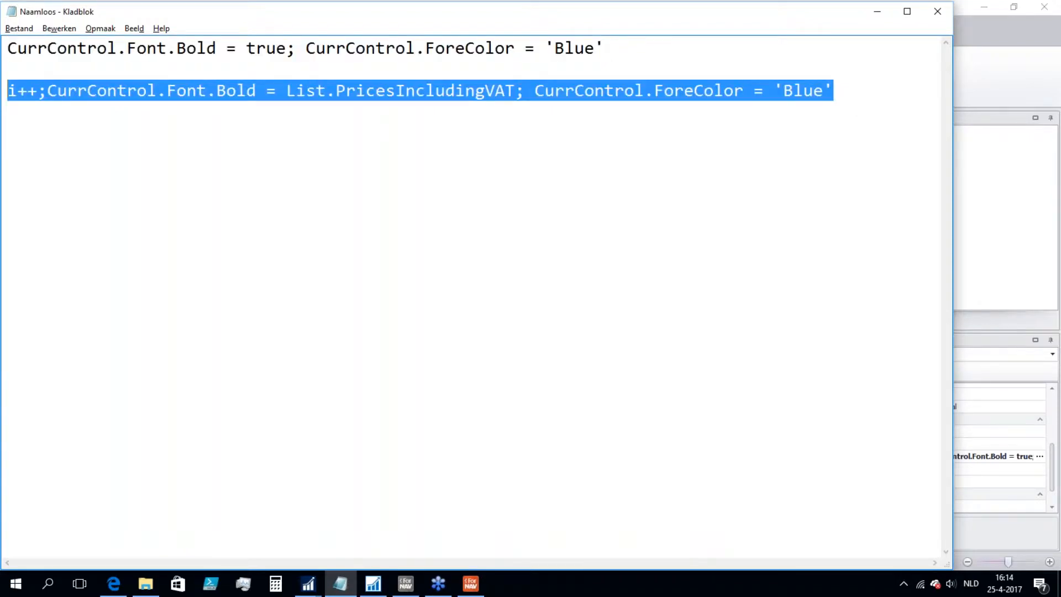
pyautogui.hotkey('alt', 'Tab')
pyautogui.hotkey('ctrl', 'a')
pyautogui.hotkey('ctrl', 'v')
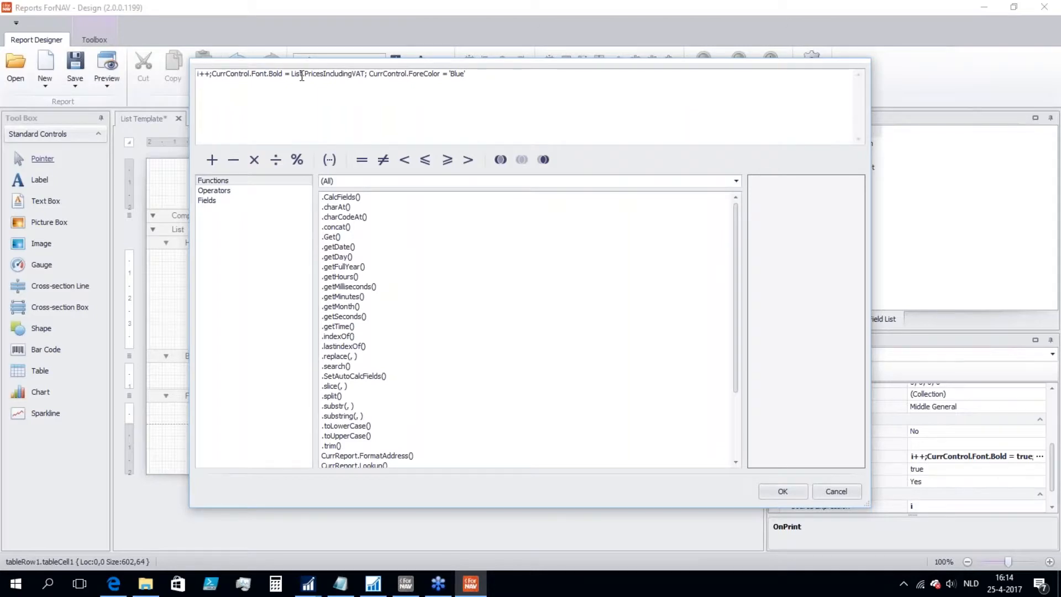
pyautogui.moveTo(306, 76); pyautogui.dragTo(367, 79)
pyautogui.click(489, 79)
pyautogui.moveTo(286, 74); pyautogui.dragTo(184, 76)
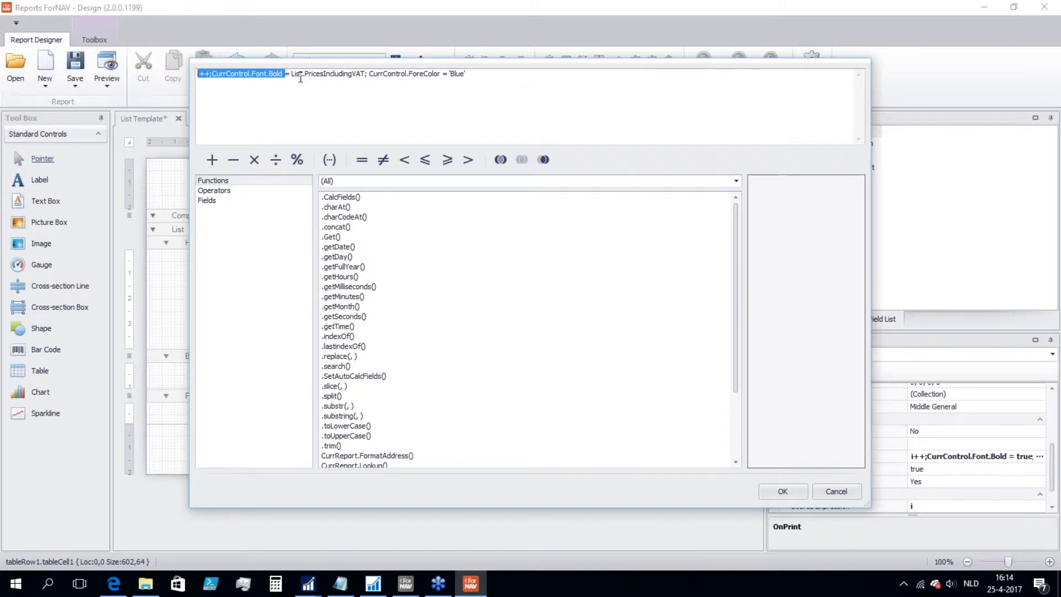
pyautogui.click(776, 492)
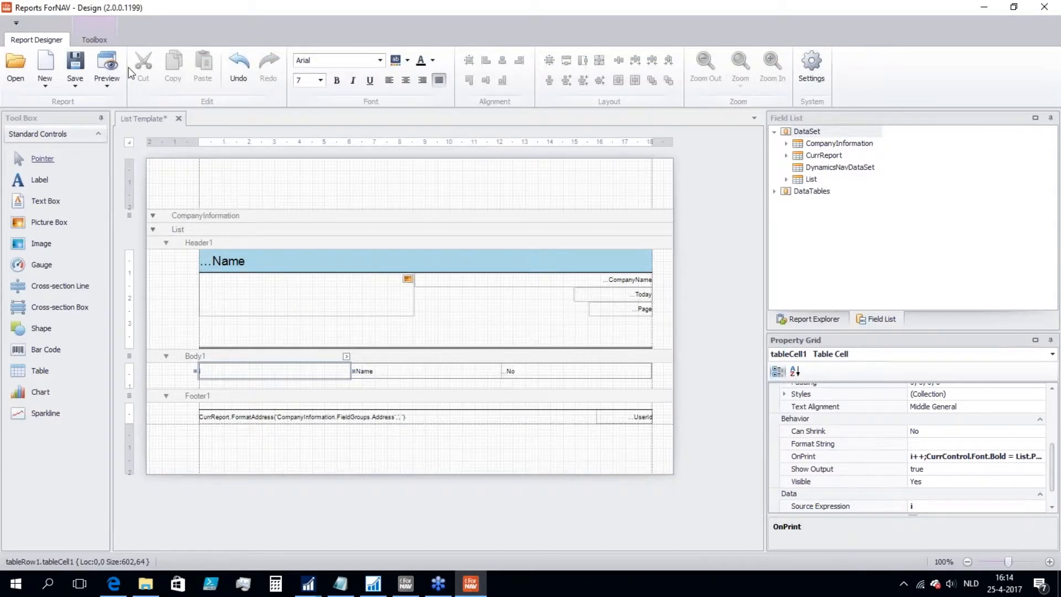
# Preview the List Template report to examine the conditional bolding of the row numbers, and save the report.
pyautogui.click(107, 65)
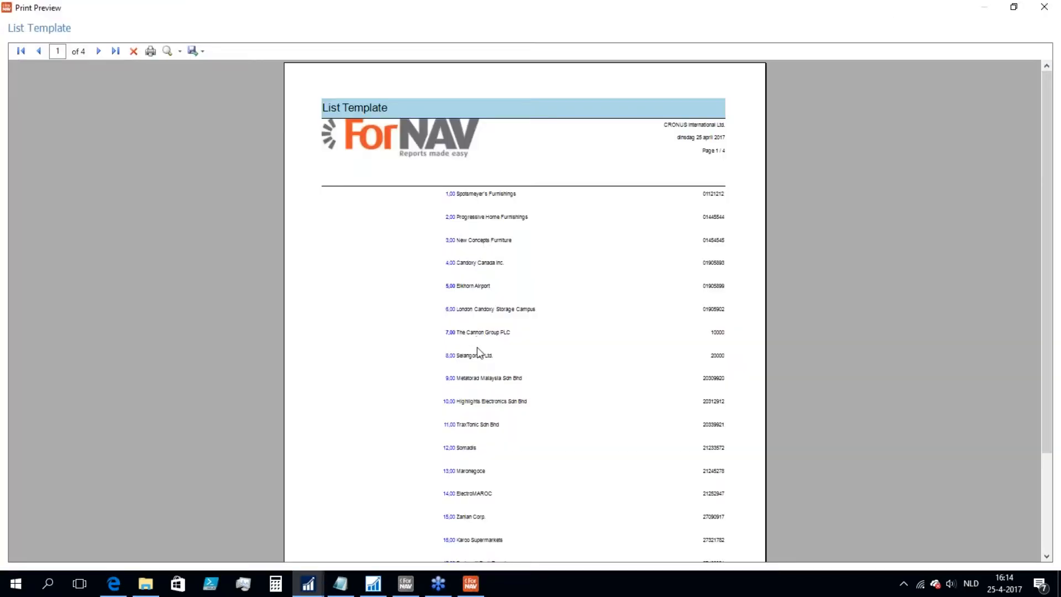
pyautogui.scroll(4, 476, 347)
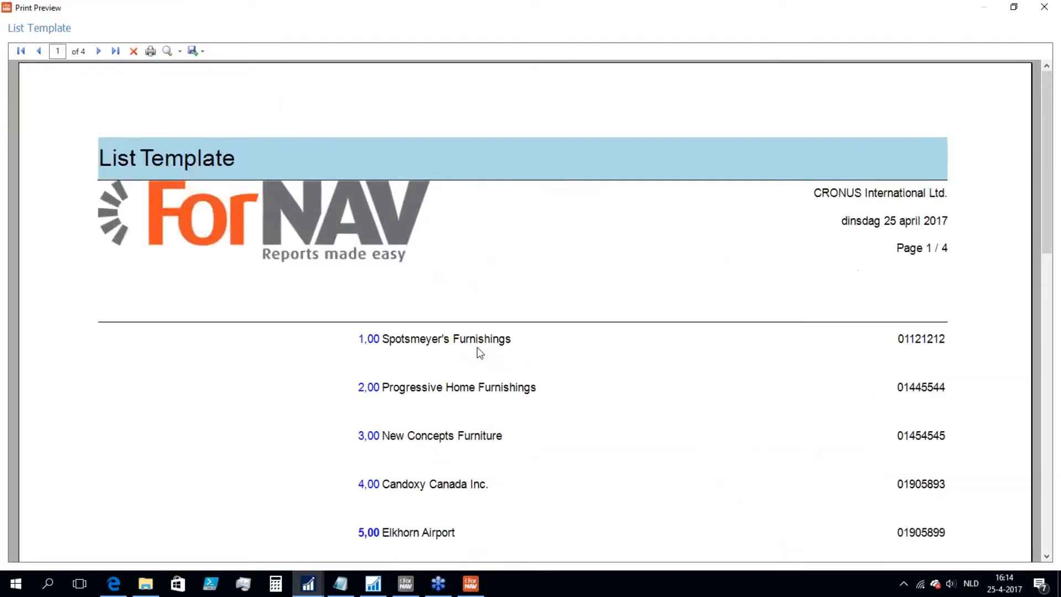
pyautogui.scroll(-6, 476, 347)
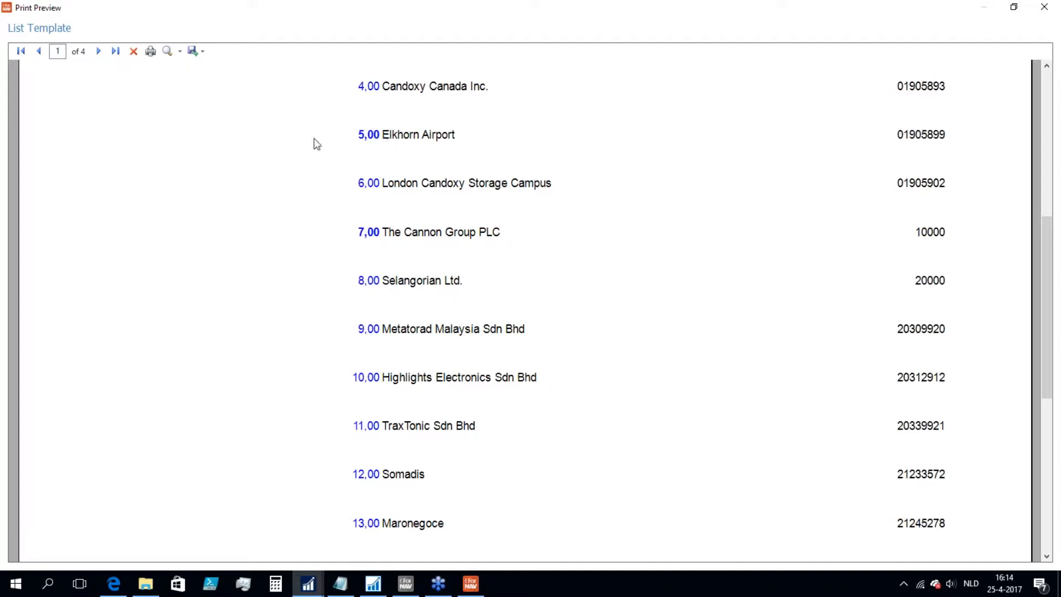
pyautogui.press('Escape')
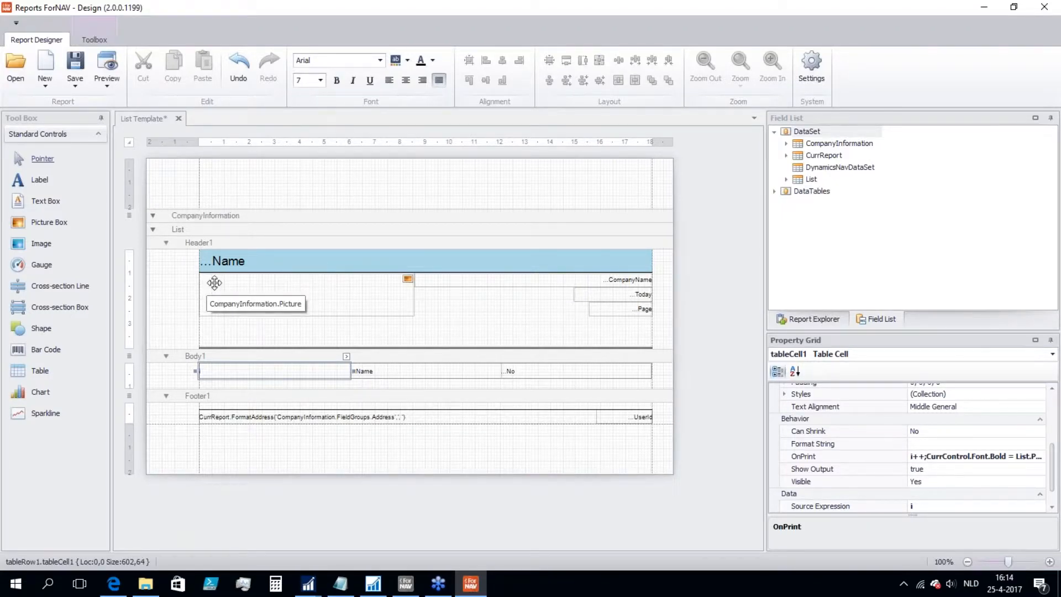
pyautogui.click(75, 80)
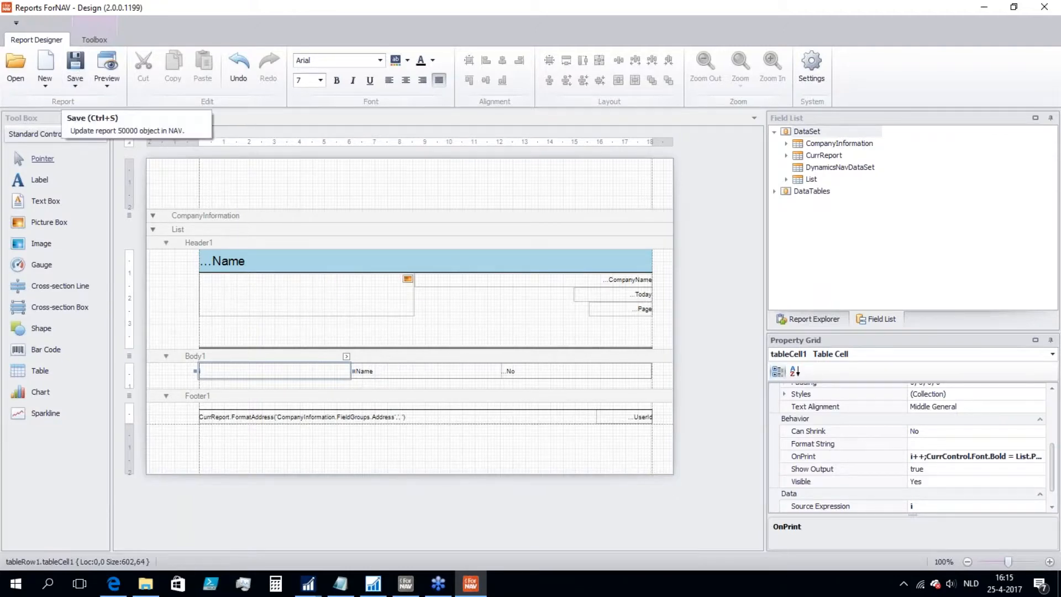
pyautogui.click(75, 72)
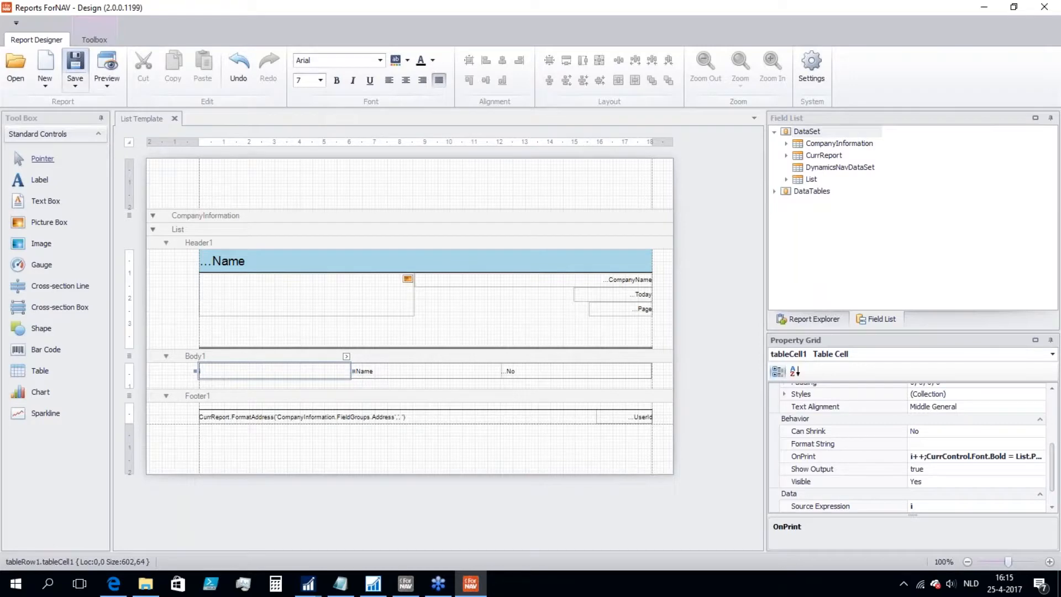
# Replace the CompanyInformation.Picture box in Header1 with an Image control about 860 by 260 in size.
pyautogui.click(276, 308)
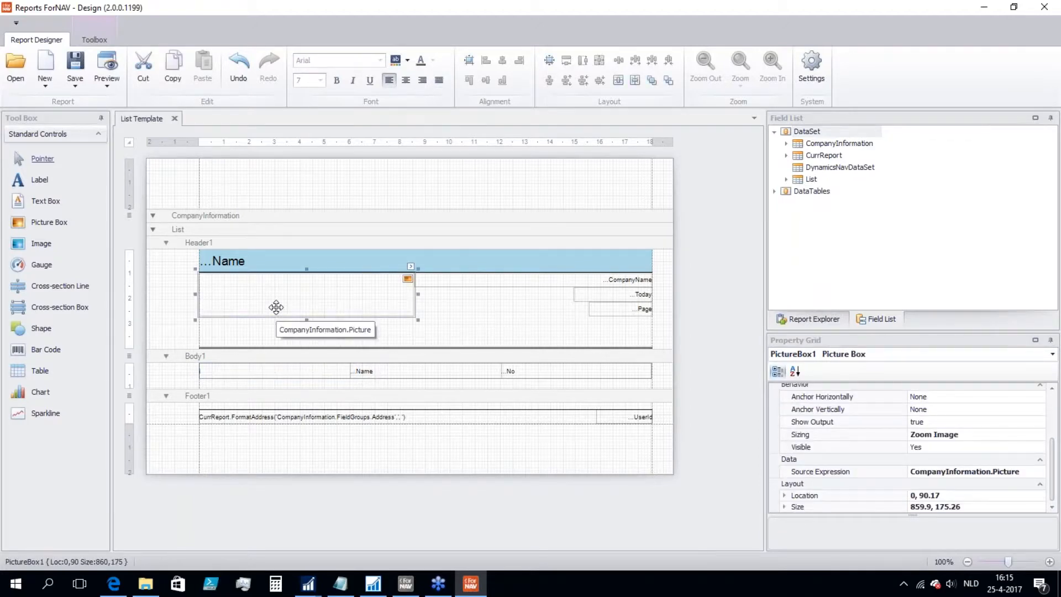
pyautogui.press('Delete')
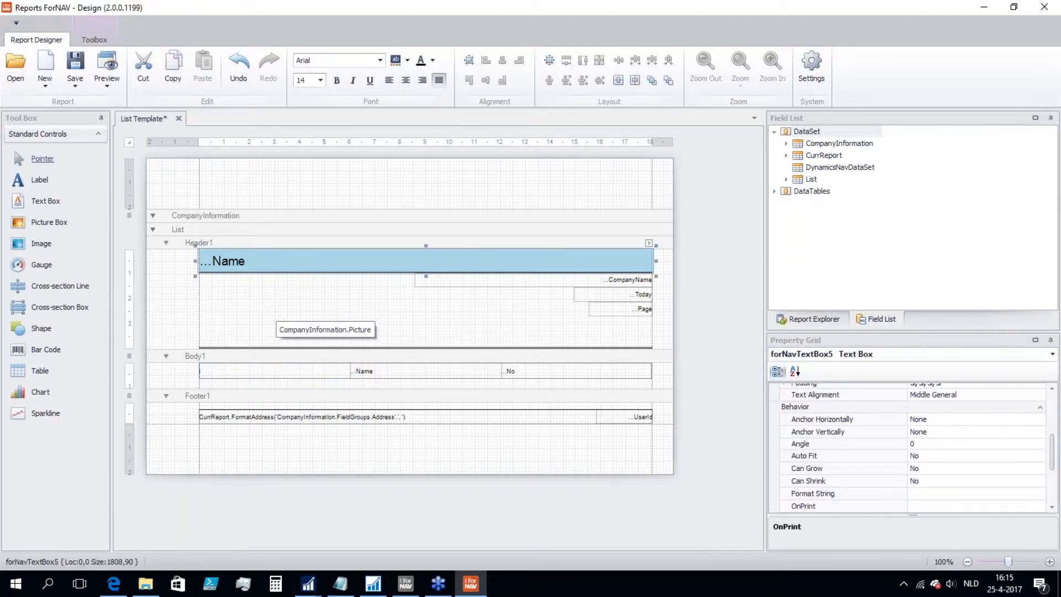
pyautogui.moveTo(22, 246); pyautogui.dragTo(414, 337)
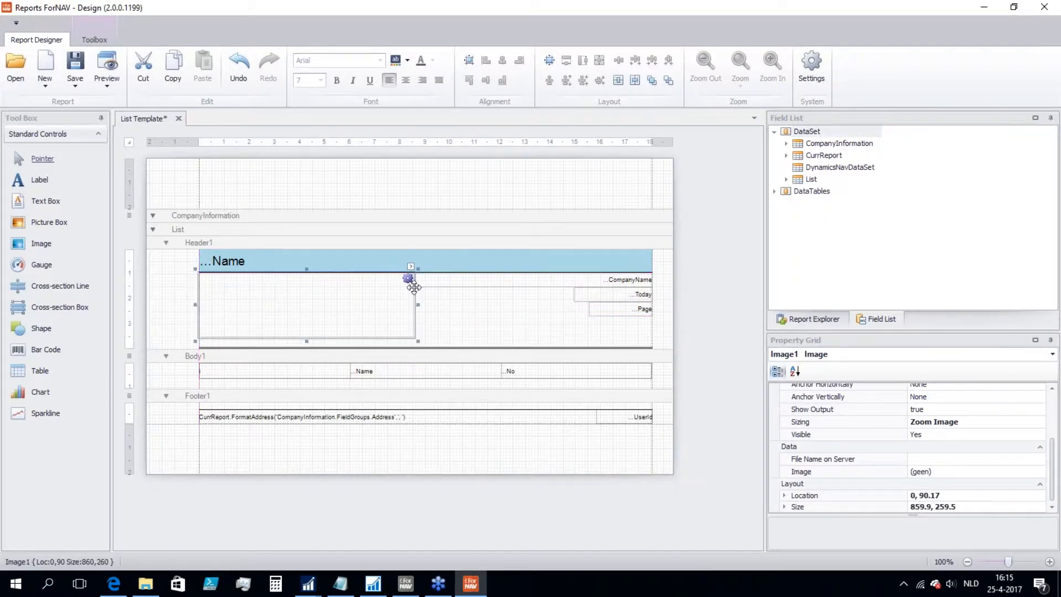
# Load Navision.png from the Webinar folder into the new Image control in Header1.
pyautogui.click(410, 266)
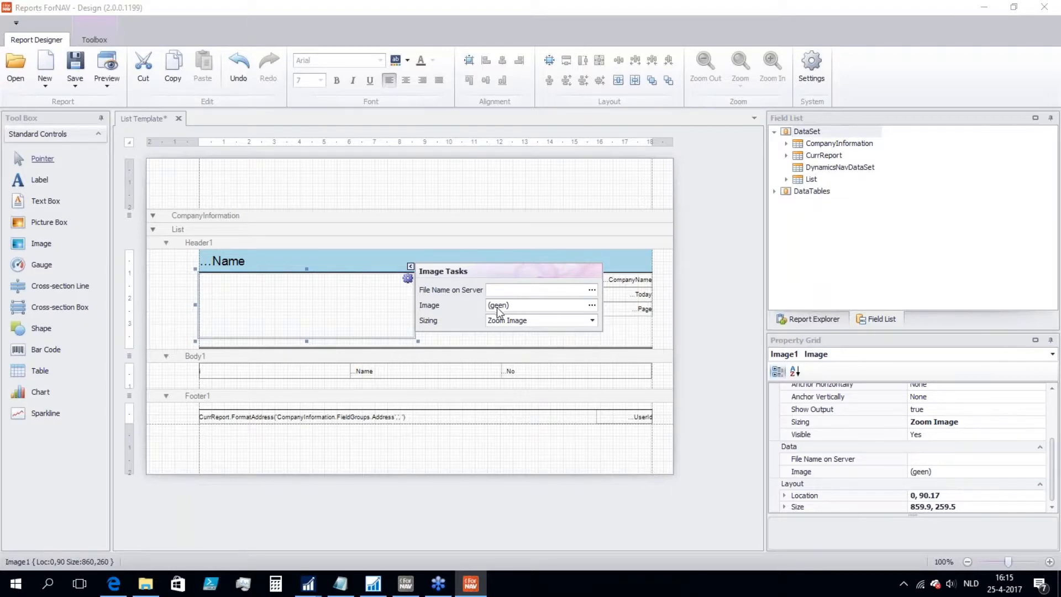
pyautogui.click(593, 306)
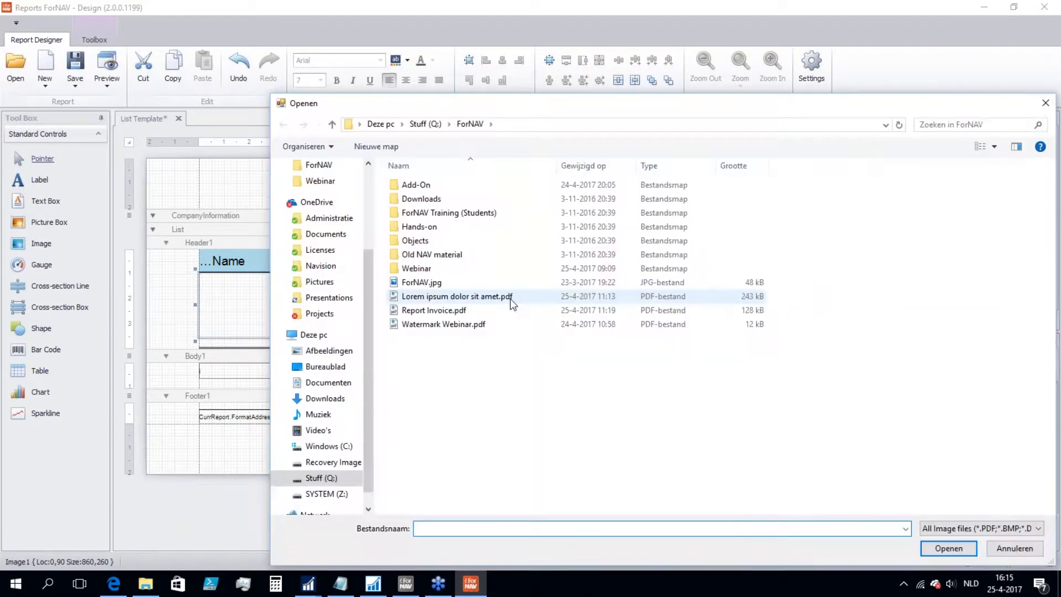
pyautogui.doubleClick(417, 268)
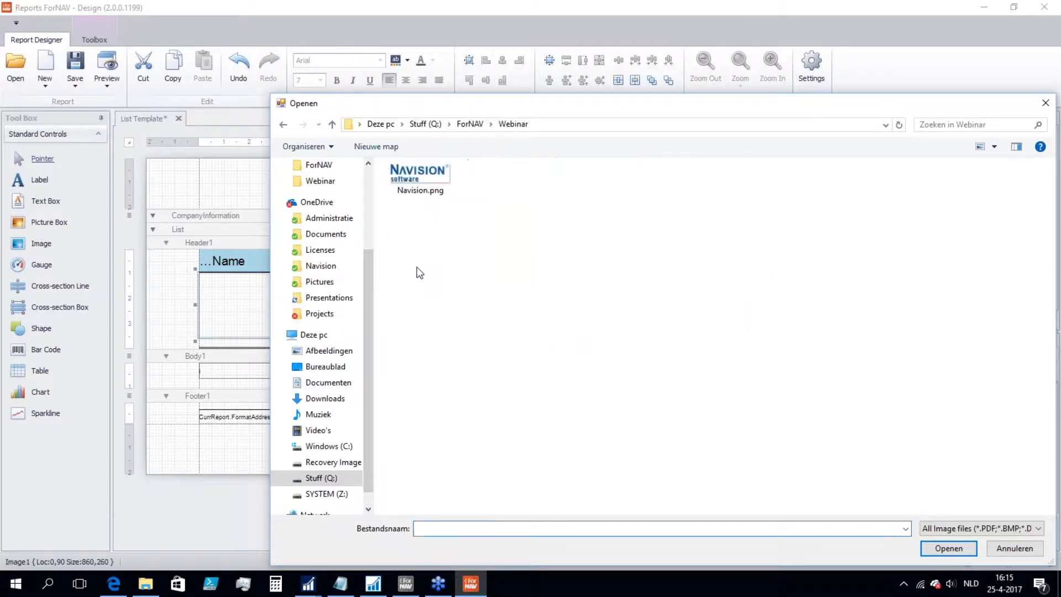
pyautogui.doubleClick(413, 187)
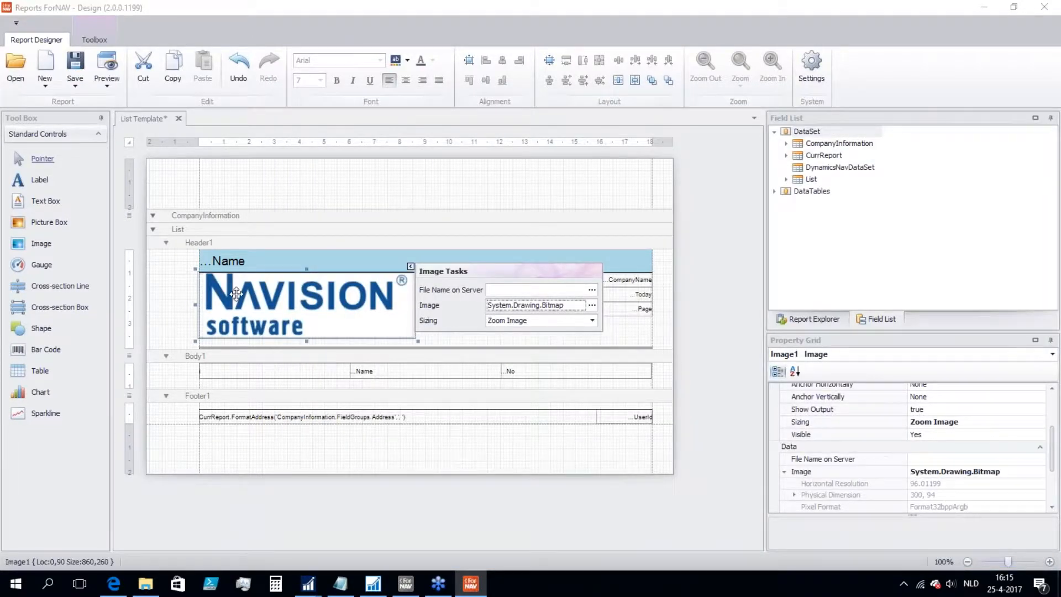
# Preview the List Template report to examine the embedded logo in the header, and close the preview.
pyautogui.click(163, 304)
pyautogui.click(108, 64)
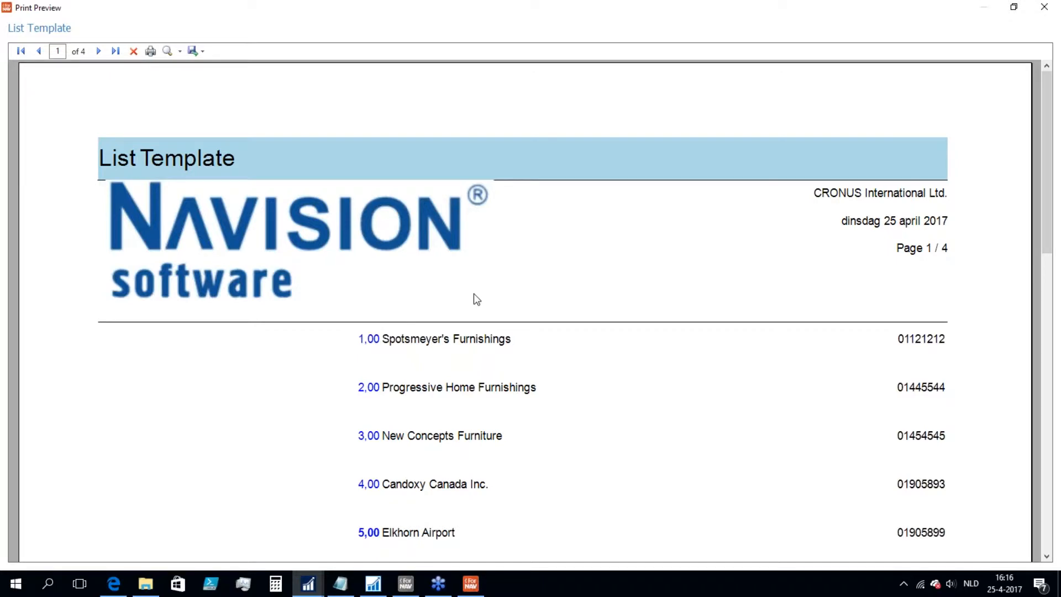
pyautogui.press('Escape')
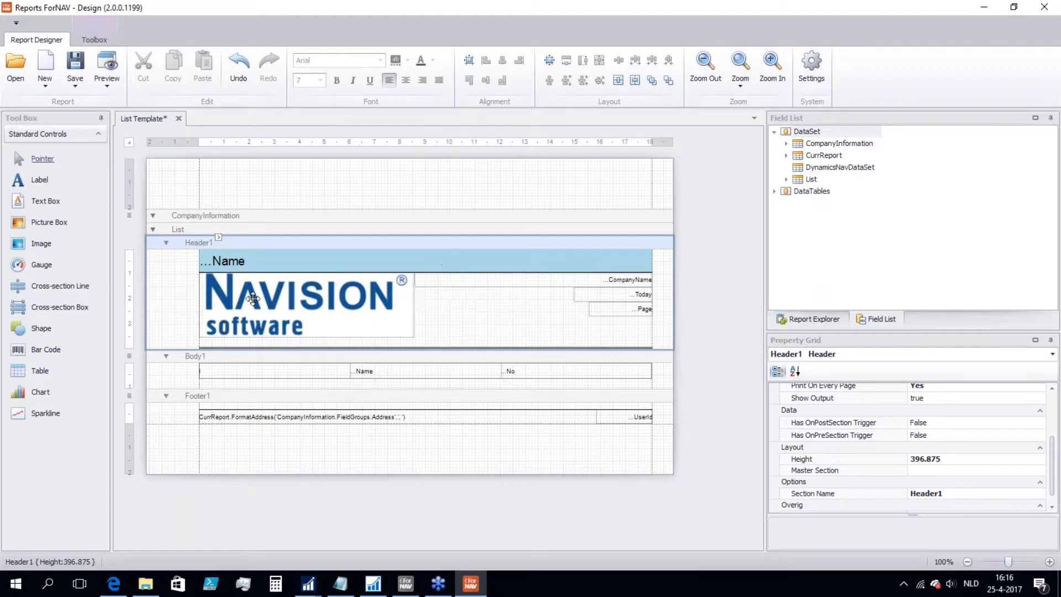
# Close the List Template design without saving the changes, and switch to the NAV Development Environment's Object Designer.
pyautogui.click(1051, 10)
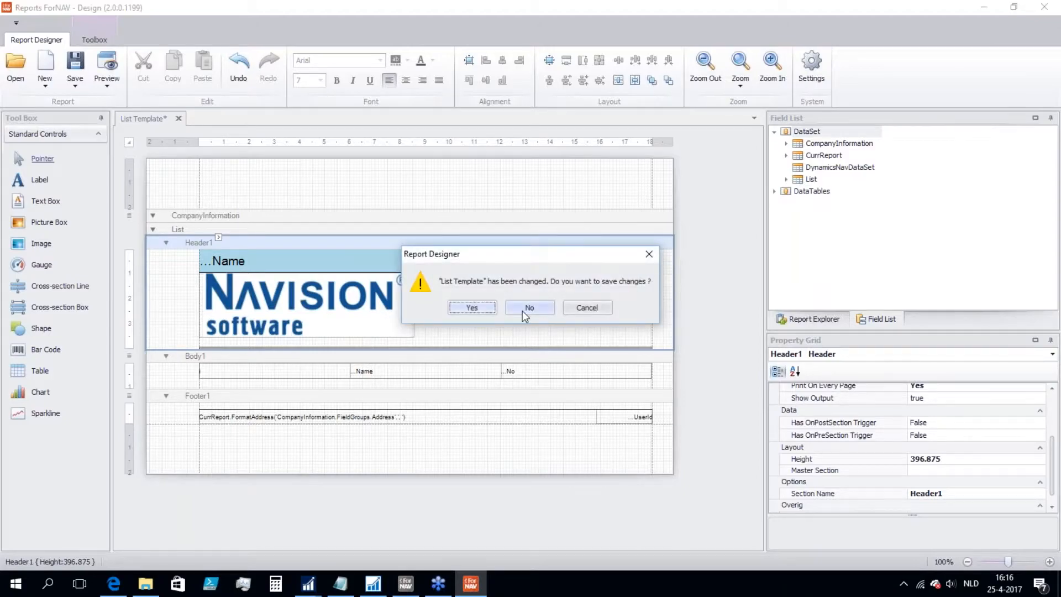
pyautogui.click(522, 308)
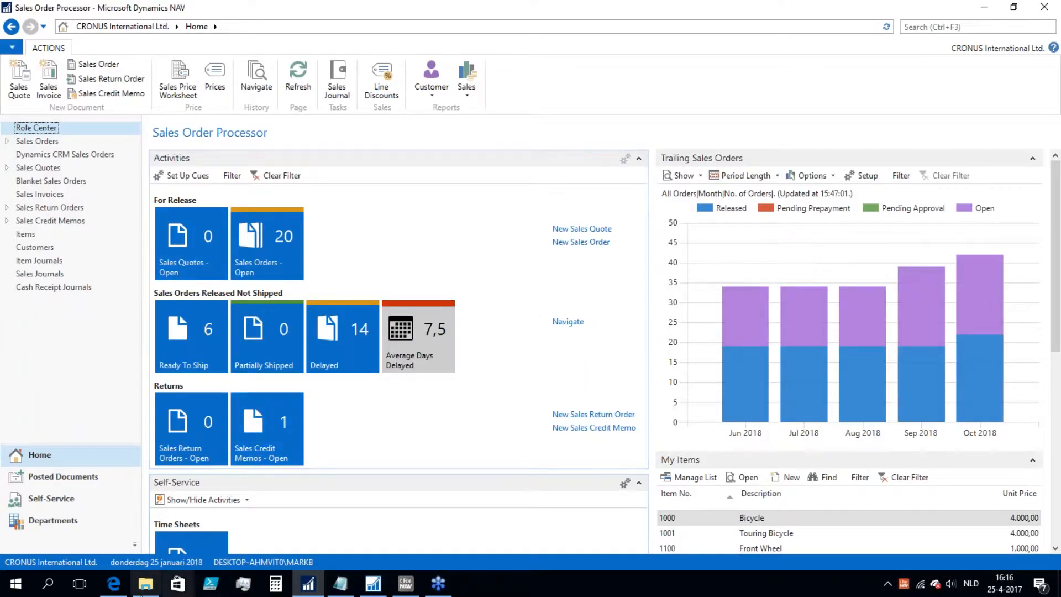
pyautogui.click(373, 586)
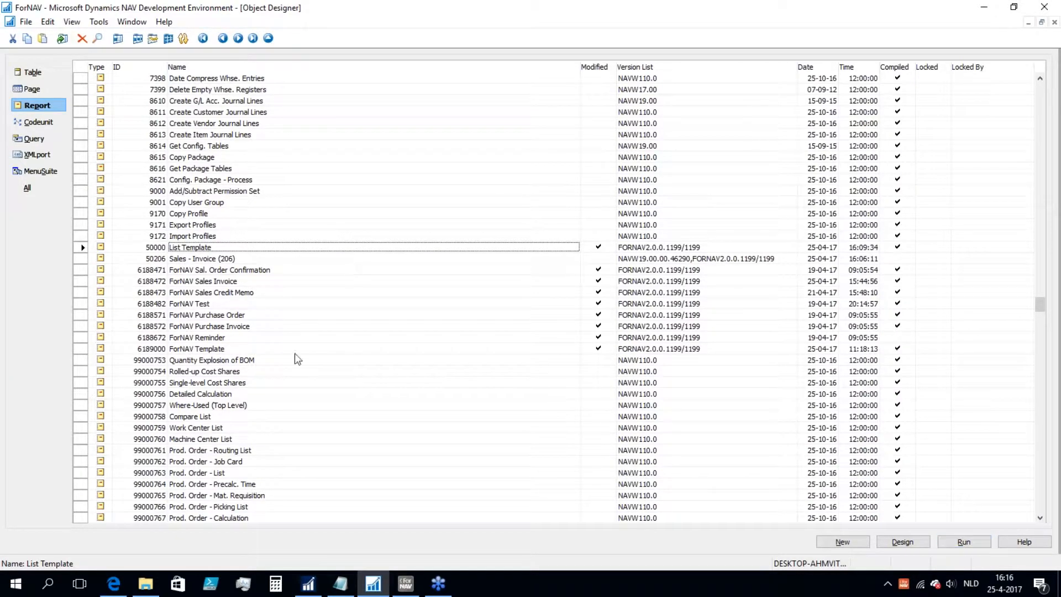
# Run the List Template report with Open Designer enabled, preview it from the ForNAV designer, and close the preview.
pyautogui.click(308, 583)
pyautogui.click(103, 149)
pyautogui.click(111, 325)
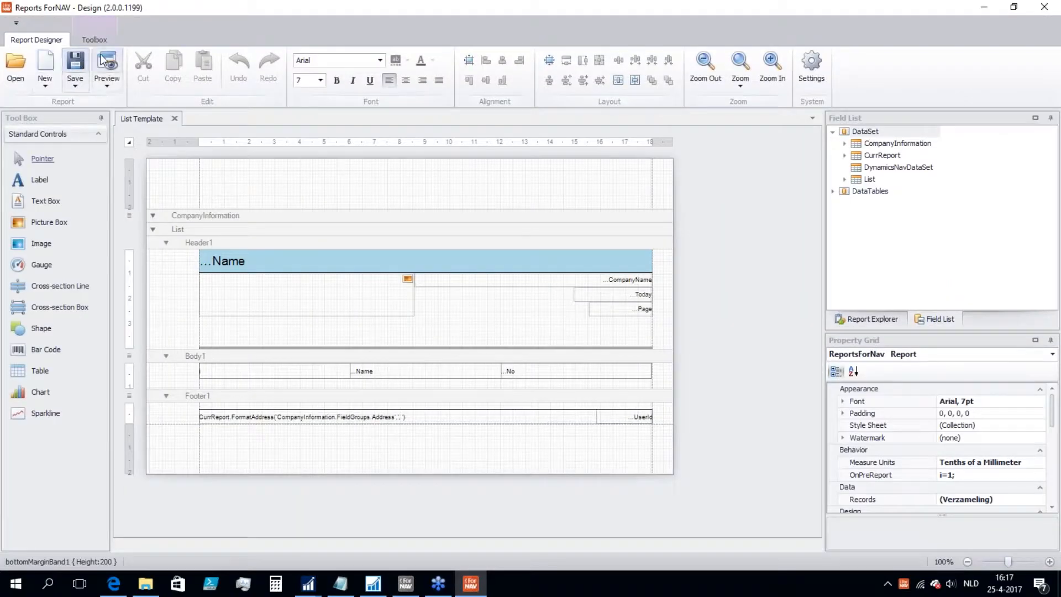
pyautogui.click(103, 61)
pyautogui.click(111, 321)
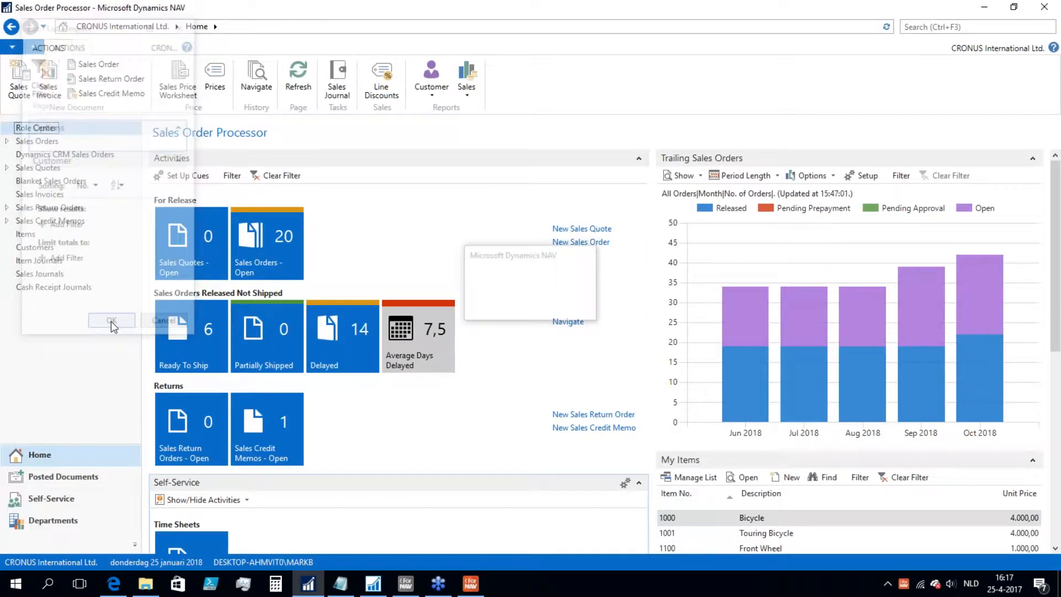
pyautogui.click(1045, 8)
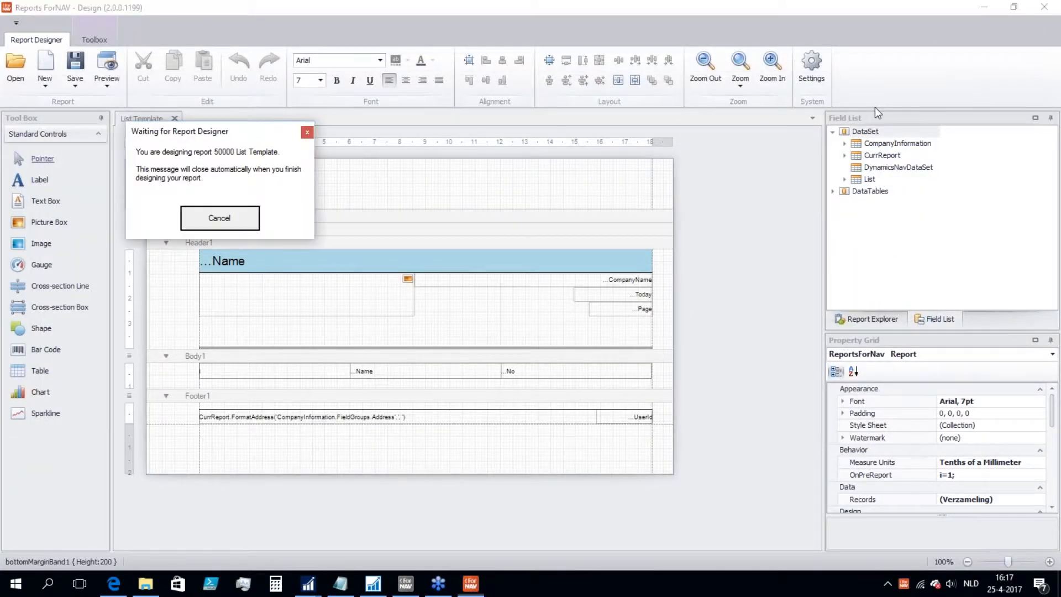
# Close the report design, search for "comp inf" to examine the Picture on the Company Information page, and close the page.
pyautogui.click(681, 160)
pyautogui.click(1046, 7)
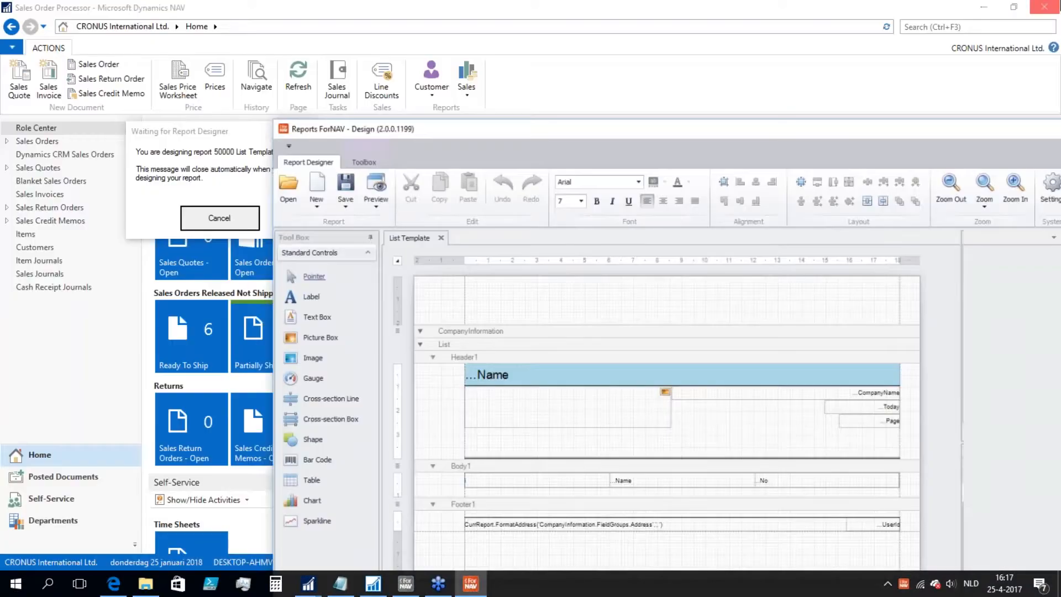
pyautogui.write('comp inf')
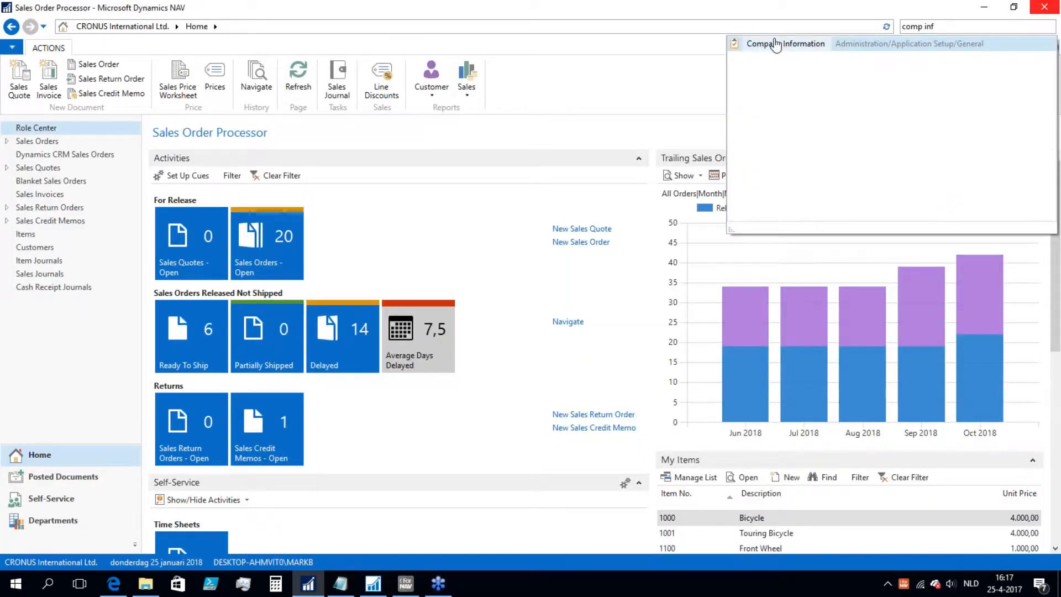
pyautogui.click(754, 50)
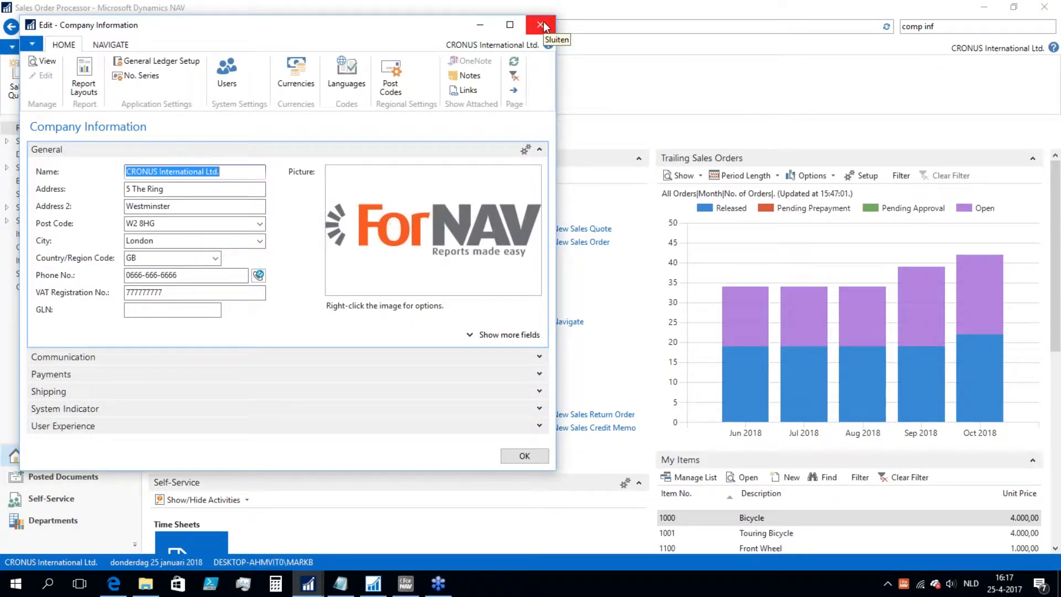
pyautogui.click(543, 22)
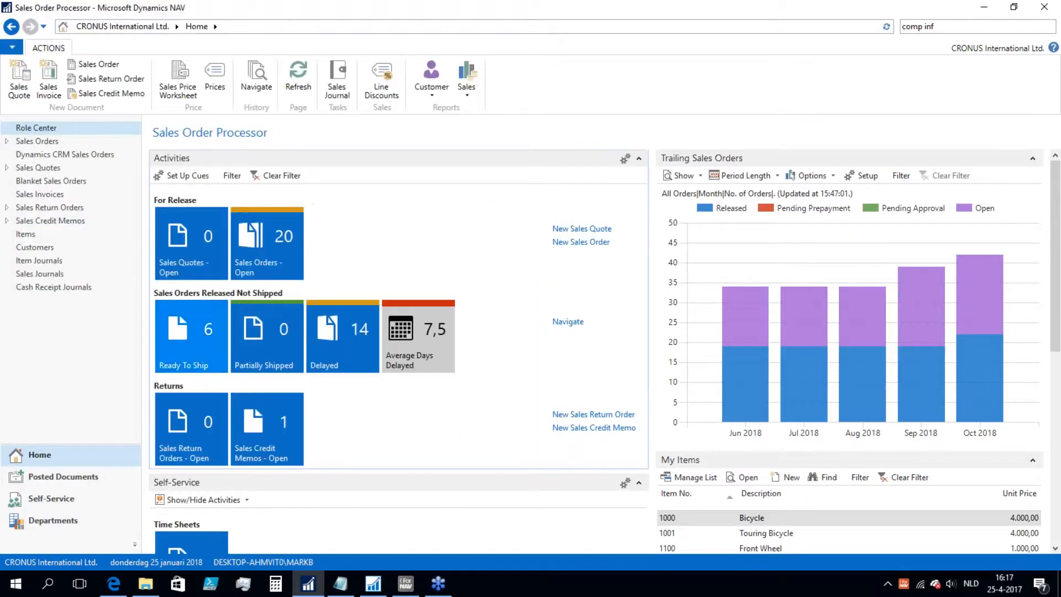
# Examine the Watermark Webinar.pdf import code in codeunit 50000 Set Watermark as Picture in the NAV Development Environment, and close the window.
pyautogui.click(374, 586)
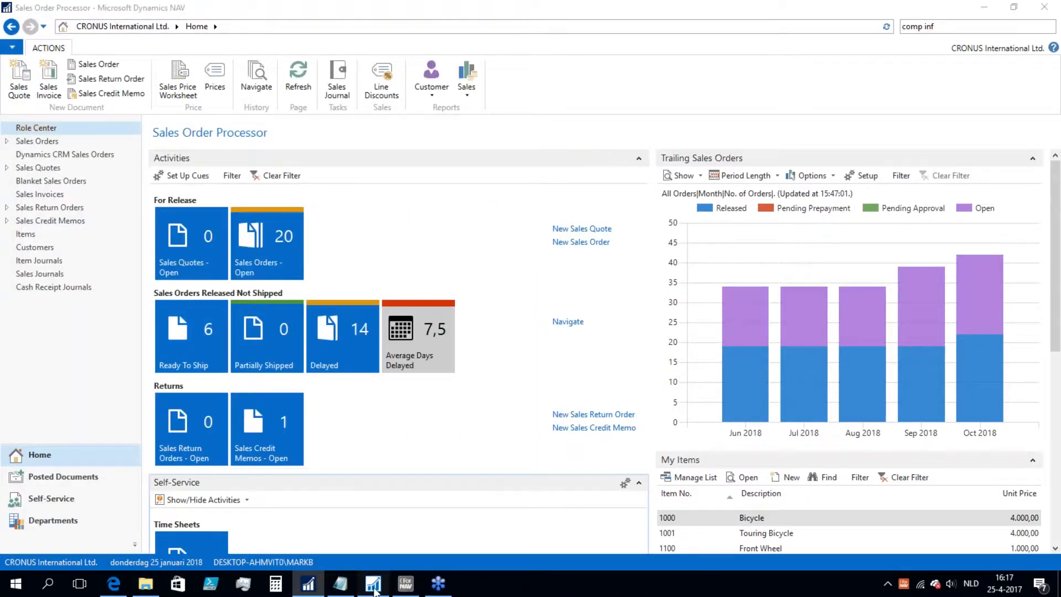
pyautogui.click(40, 123)
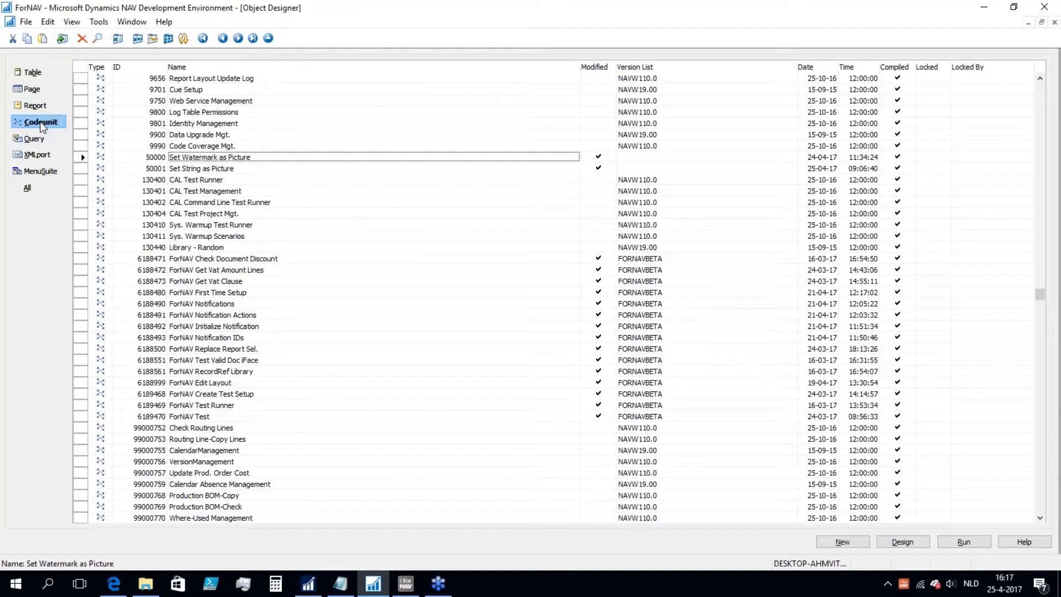
pyautogui.click(902, 541)
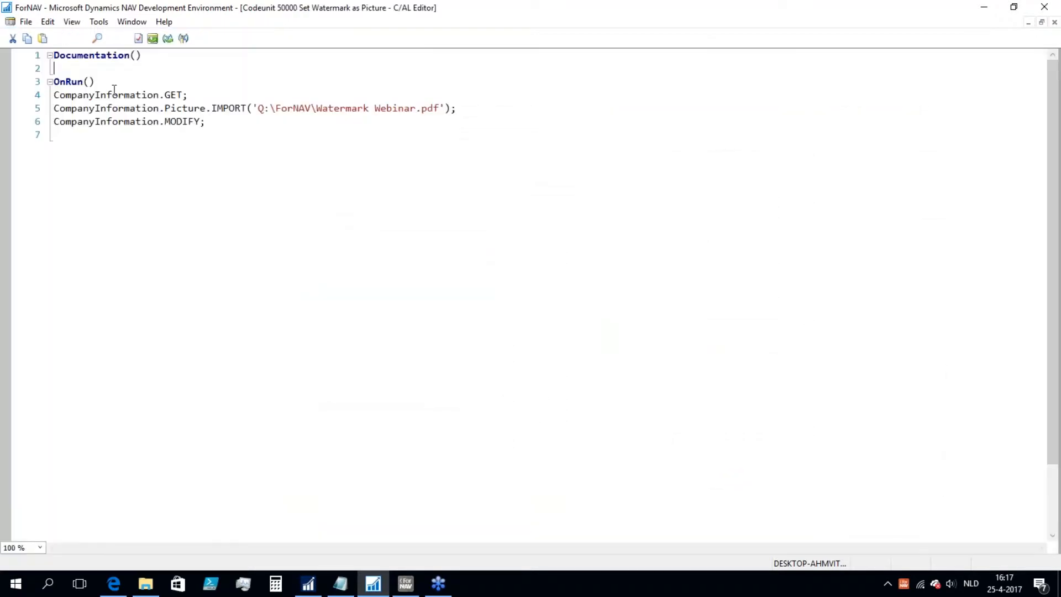
pyautogui.moveTo(95, 95); pyautogui.dragTo(224, 100)
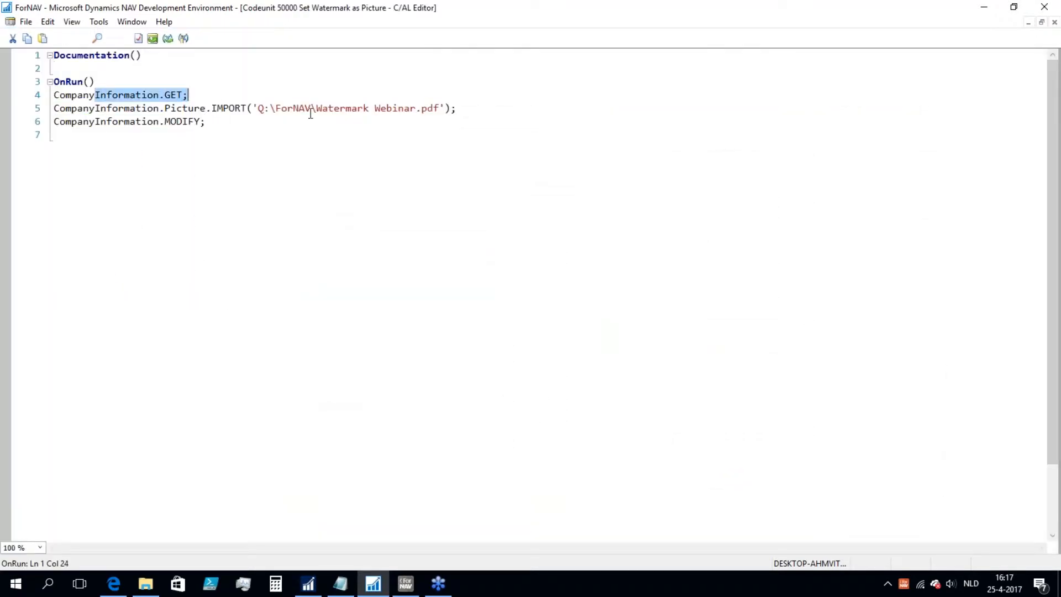
pyautogui.moveTo(440, 108); pyautogui.dragTo(318, 113)
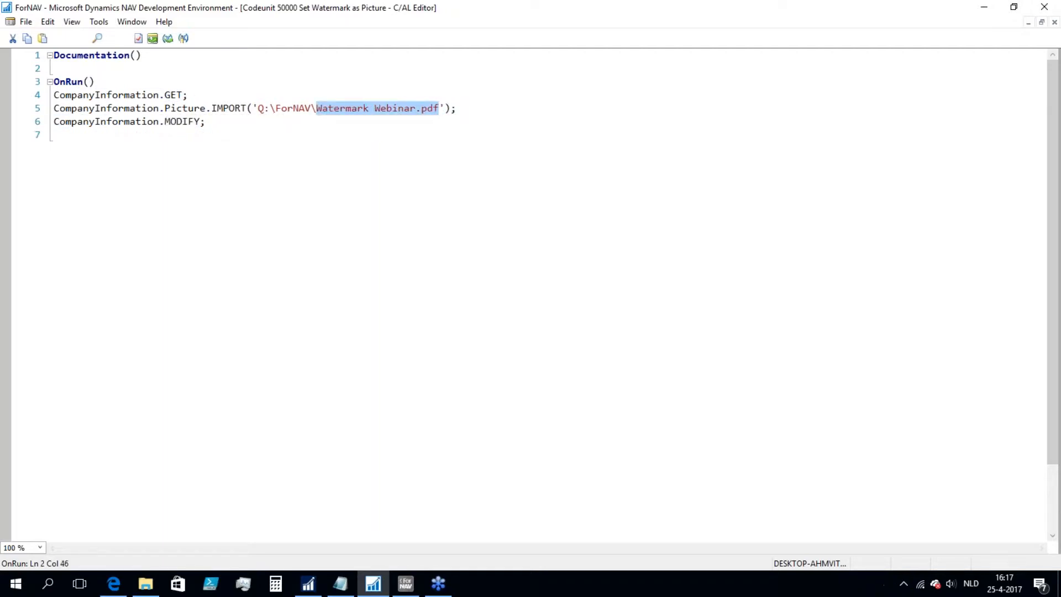
pyautogui.click(1054, 9)
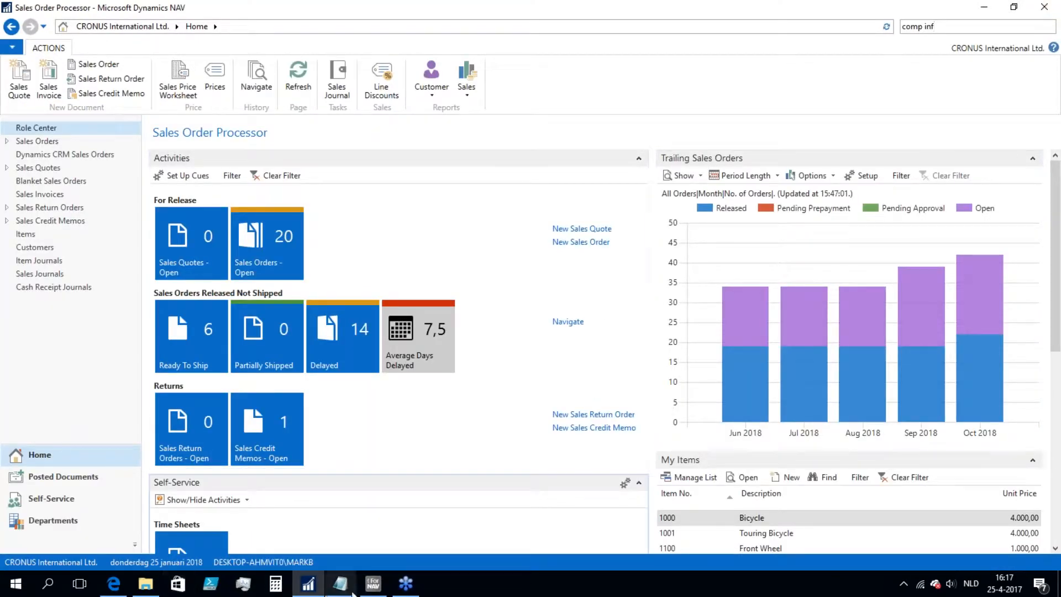
# Restart the NAV Development Environment and list the Report objects in the Object Designer.
pyautogui.click(8, 591)
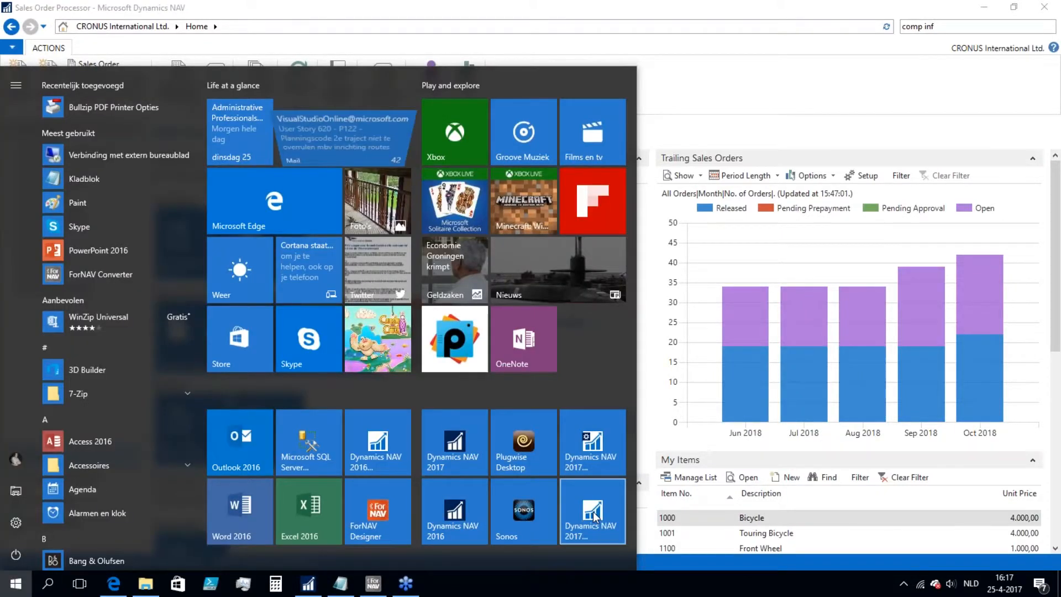
pyautogui.click(429, 525)
pyautogui.click(615, 345)
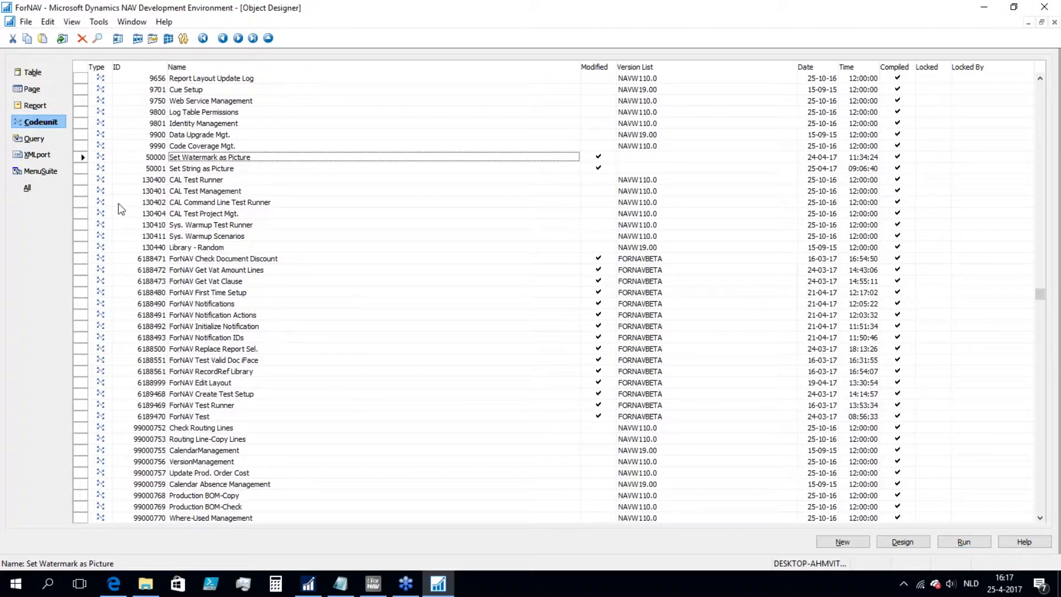
pyautogui.moveTo(311, 588)
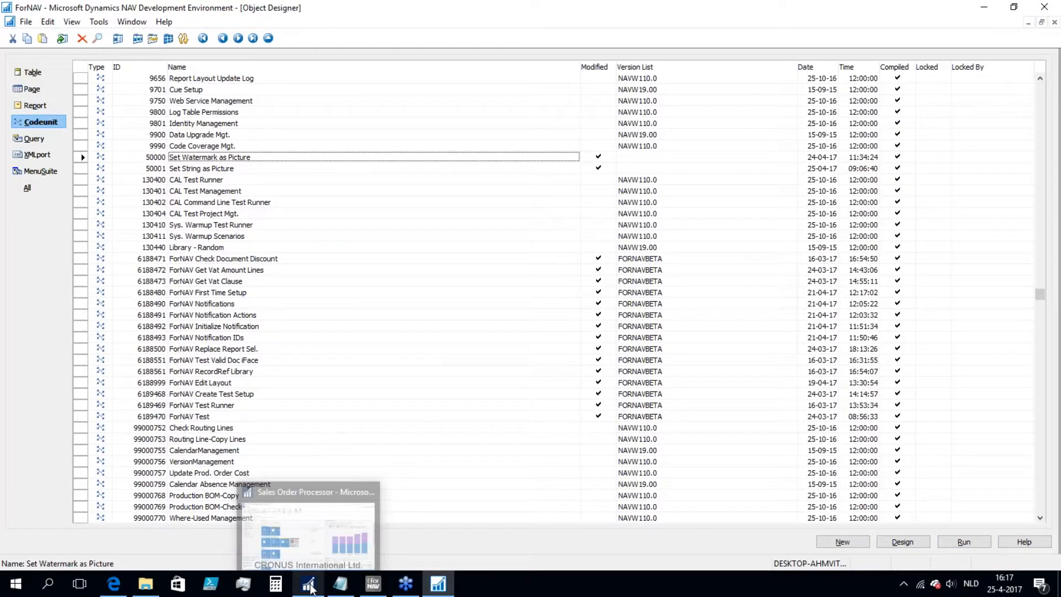
pyautogui.click(35, 105)
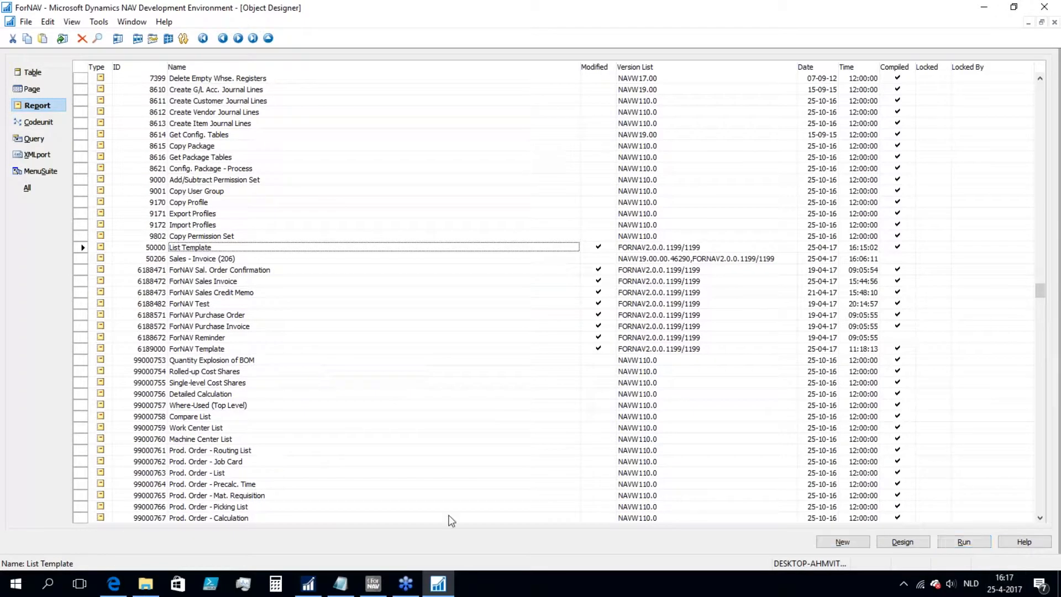
# Preview the List Template report from the Dynamics NAV client to examine its full-page watermark, and close the preview.
pyautogui.click(307, 583)
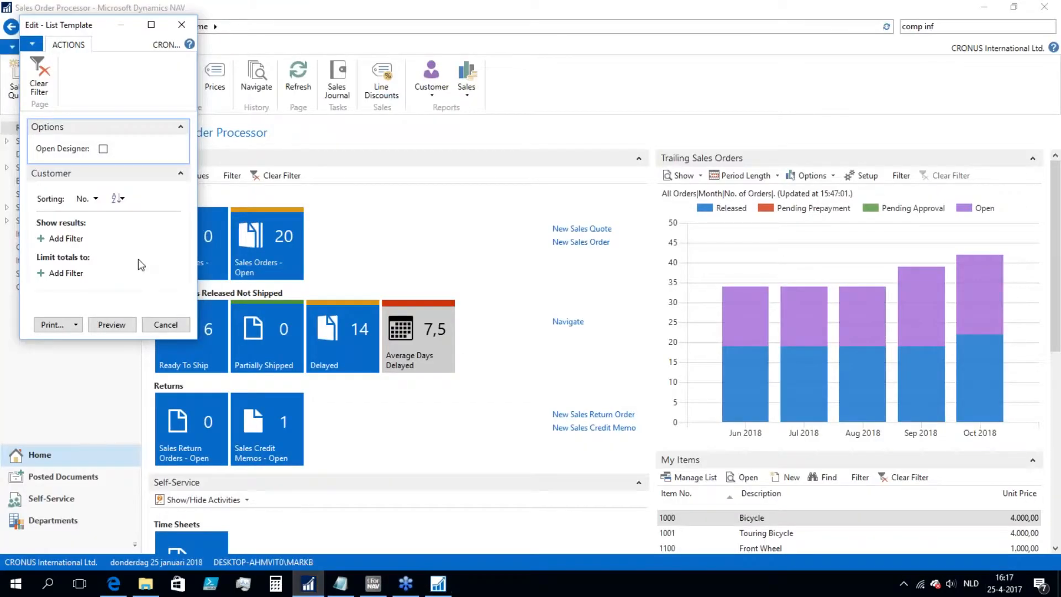
pyautogui.click(111, 324)
pyautogui.scroll(-4, 389, 324)
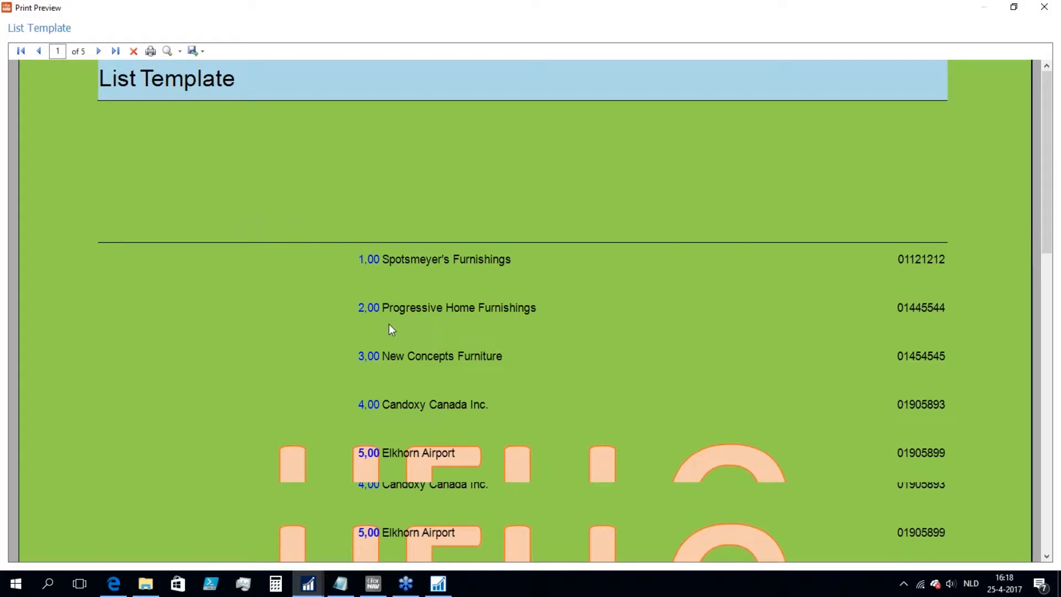
pyautogui.scroll(3, 176, 287)
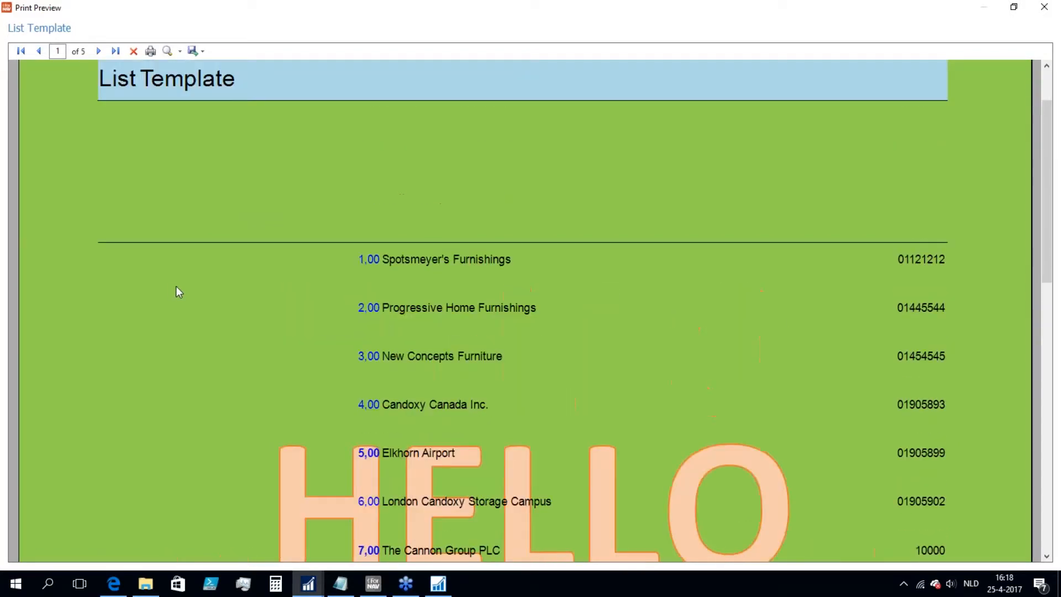
pyautogui.scroll(-10, 176, 287)
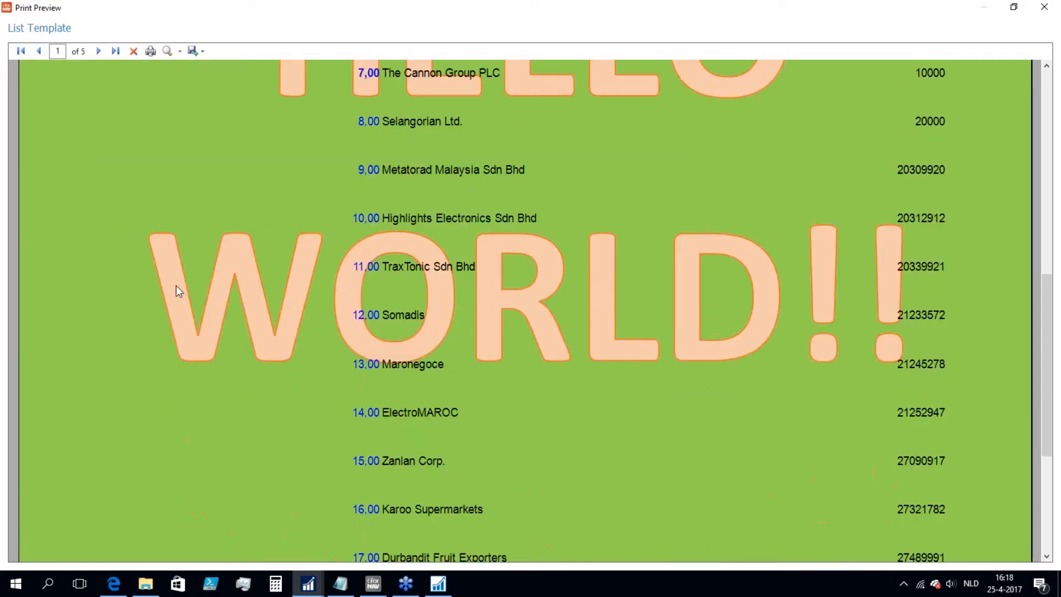
pyautogui.scroll(10, 175, 286)
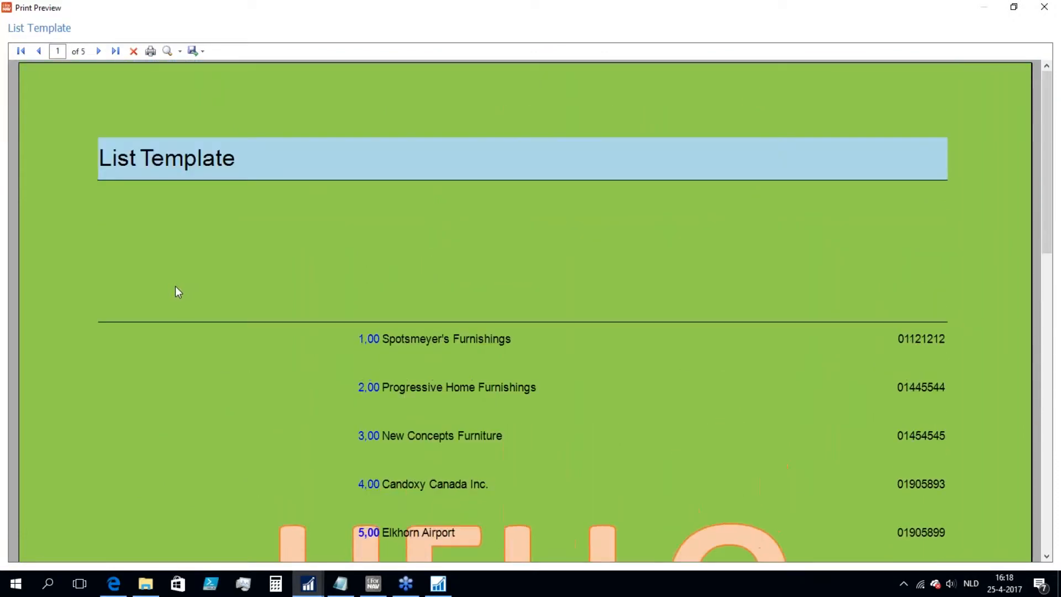
pyautogui.scroll(-6, 253, 373)
pyautogui.scroll(2, 253, 373)
pyautogui.scroll(4, 253, 373)
pyautogui.click(1045, 10)
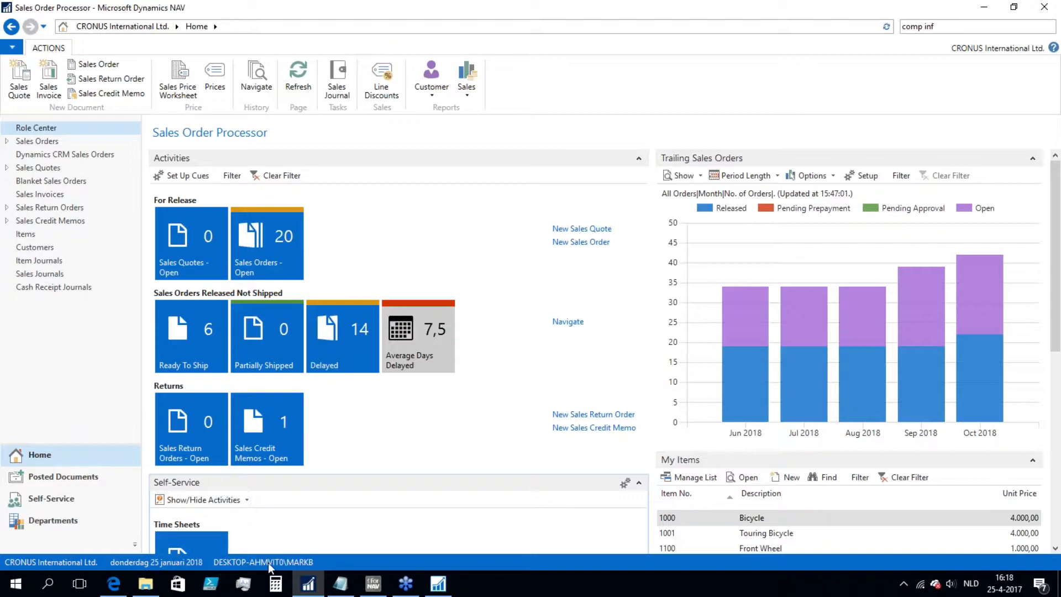
# Switch to the NAV Development Environment, find report 206 by its ID, and open it in the Report Dataset Designer.
pyautogui.moveTo(439, 589)
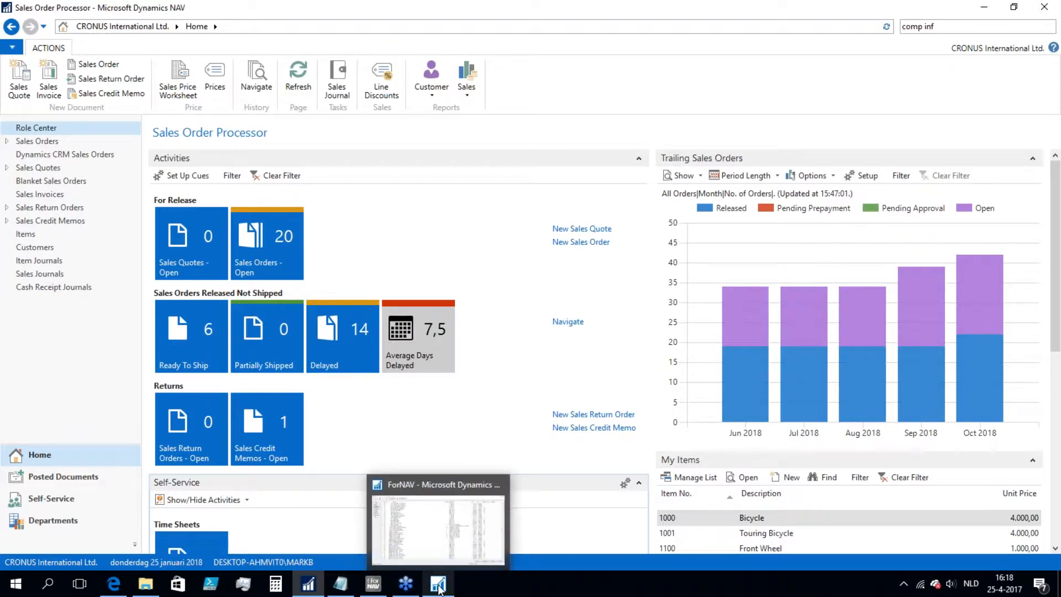
pyautogui.click(429, 536)
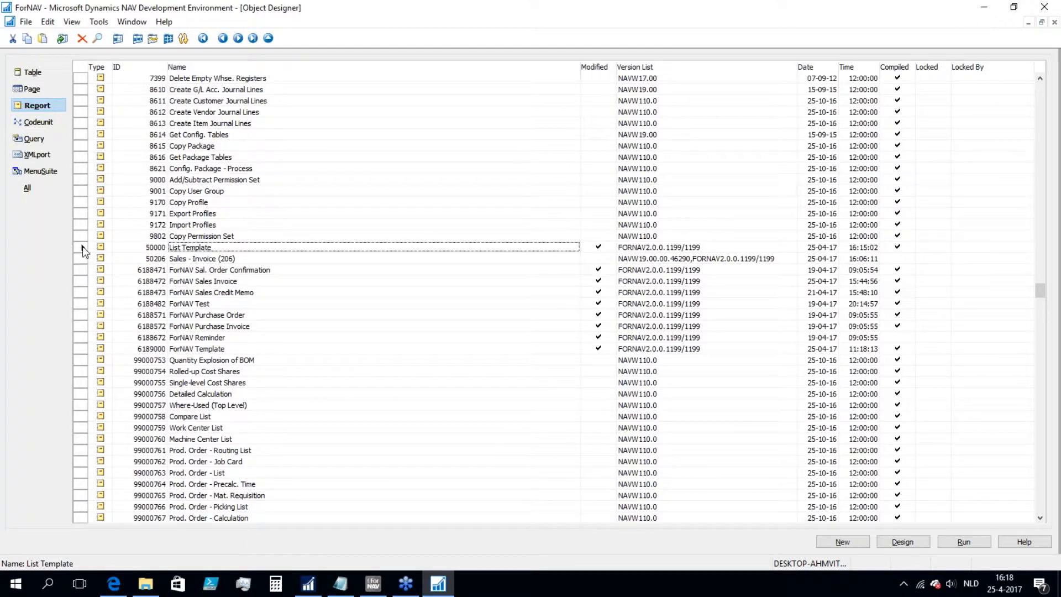
pyautogui.click(145, 226)
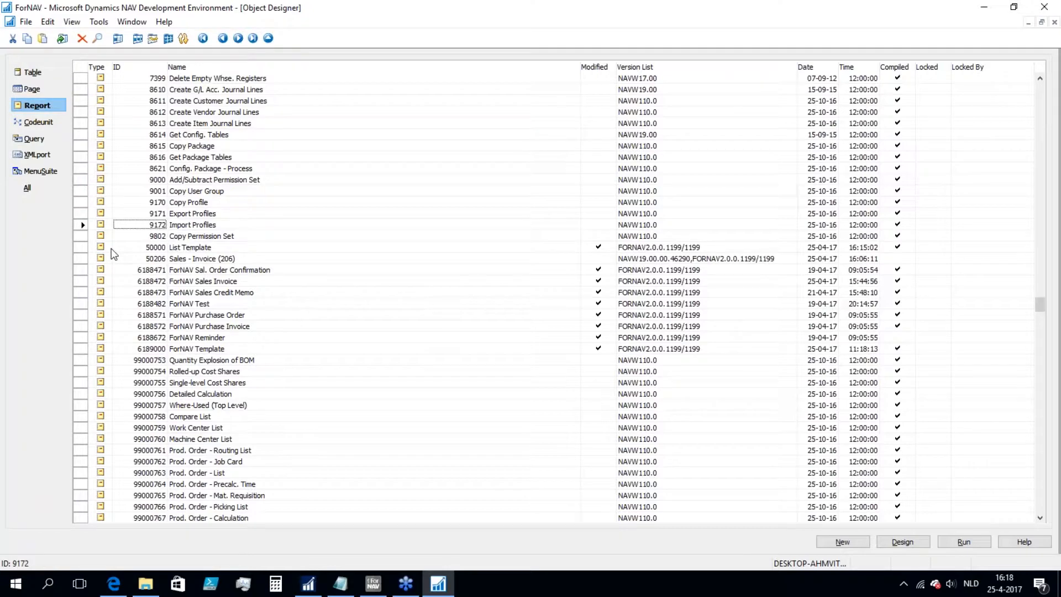
pyautogui.write('2')
pyautogui.press('Return')
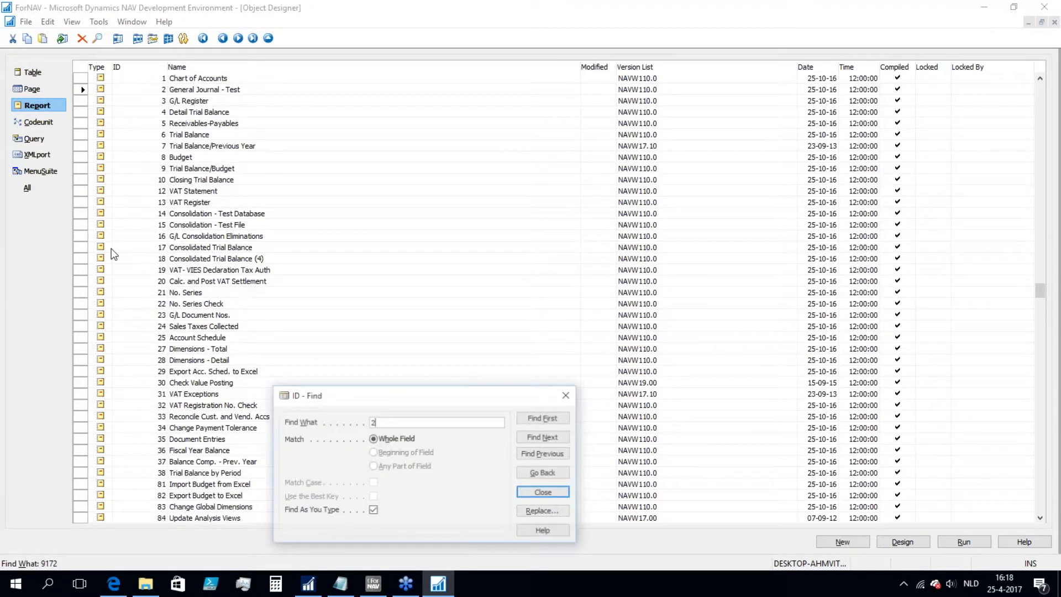
pyautogui.write('06')
pyautogui.press('Return')
pyautogui.hotkey('alt', 'd')
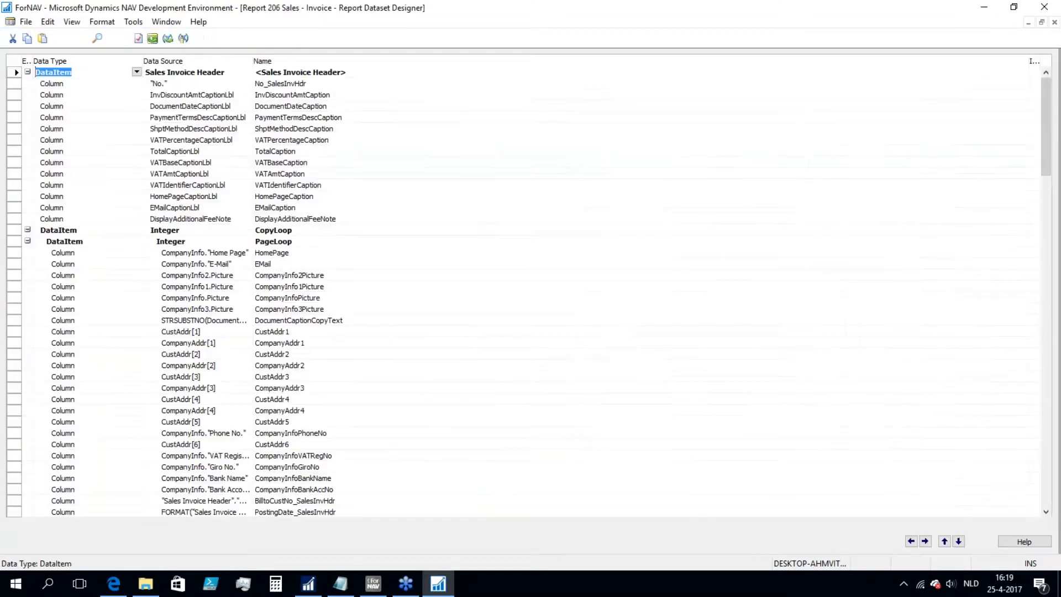
# Examine the data items and columns in the Sales - Invoice report's dataset, and close the design.
pyautogui.press('Down')
pyautogui.press('Down')
pyautogui.press('Down')
pyautogui.press('Down')
pyautogui.press('Down')
pyautogui.press('Down')
pyautogui.press('Down')
pyautogui.press('Down')
pyautogui.press('Down')
pyautogui.press('Down')
pyautogui.press('Down')
pyautogui.press('Down')
pyautogui.press('Down')
pyautogui.press('Down')
pyautogui.press('Down')
pyautogui.press('Down')
pyautogui.press('Down')
pyautogui.press('Down')
pyautogui.press('Down')
pyautogui.press('Down')
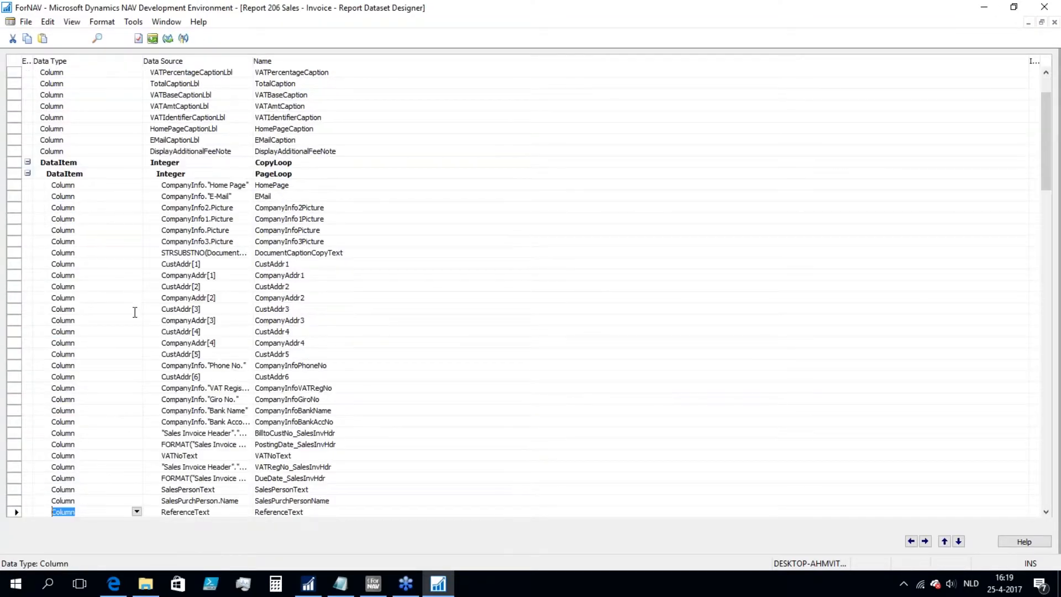
pyautogui.press('Down')
pyautogui.press('Down')
pyautogui.press('Down')
pyautogui.press('Down')
pyautogui.press('Down')
pyautogui.press('Down')
pyautogui.press('Down')
pyautogui.press('Down')
pyautogui.press('Down')
pyautogui.press('Down')
pyautogui.press('Down')
pyautogui.press('Down')
pyautogui.press('Down')
pyautogui.press('Down')
pyautogui.press('Down')
pyautogui.press('Down')
pyautogui.press('Down')
pyautogui.press('Down')
pyautogui.press('Down')
pyautogui.press('Down')
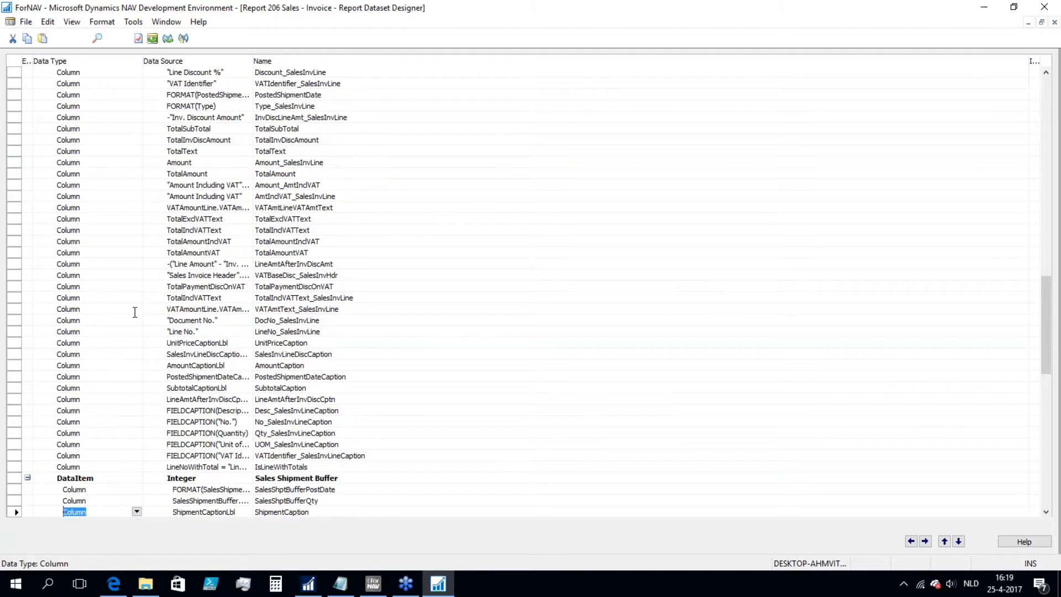
pyautogui.press('Down')
pyautogui.press('Down')
pyautogui.press('Down')
pyautogui.press('Down')
pyautogui.press('Down')
pyautogui.press('Down')
pyautogui.press('Down')
pyautogui.press('Down')
pyautogui.press('Down')
pyautogui.press('Down')
pyautogui.press('Down')
pyautogui.press('Down')
pyautogui.press('Down')
pyautogui.press('Down')
pyautogui.press('Down')
pyautogui.press('Down')
pyautogui.press('Down')
pyautogui.press('Down')
pyautogui.press('Down')
pyautogui.press('Down')
pyautogui.press('Escape')
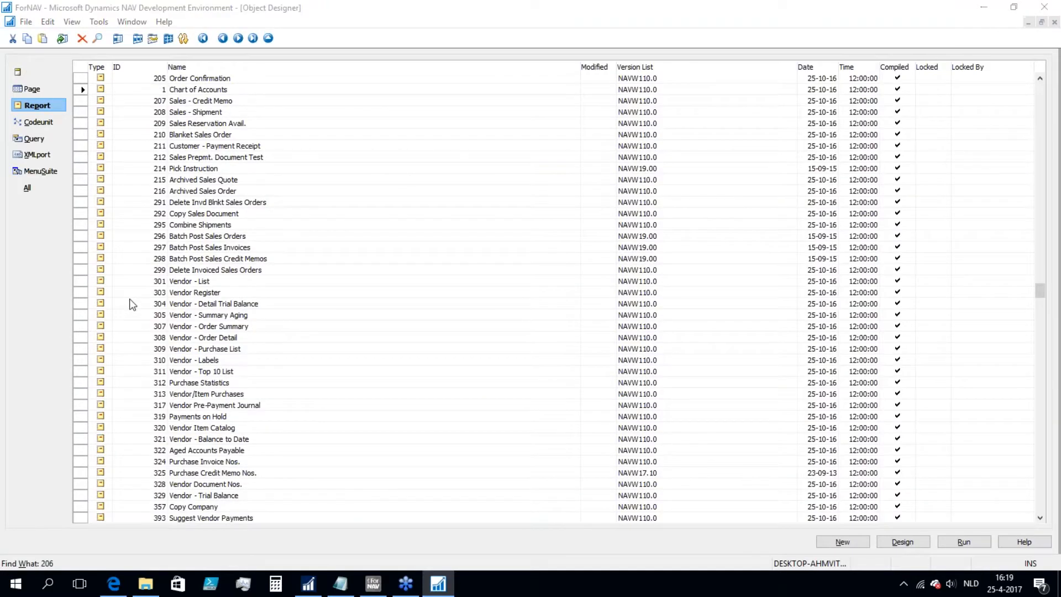
# Find report 1306 by its ID and open its dataset design to examine its data items and columns.
pyautogui.write('1306')
pyautogui.press('Return')
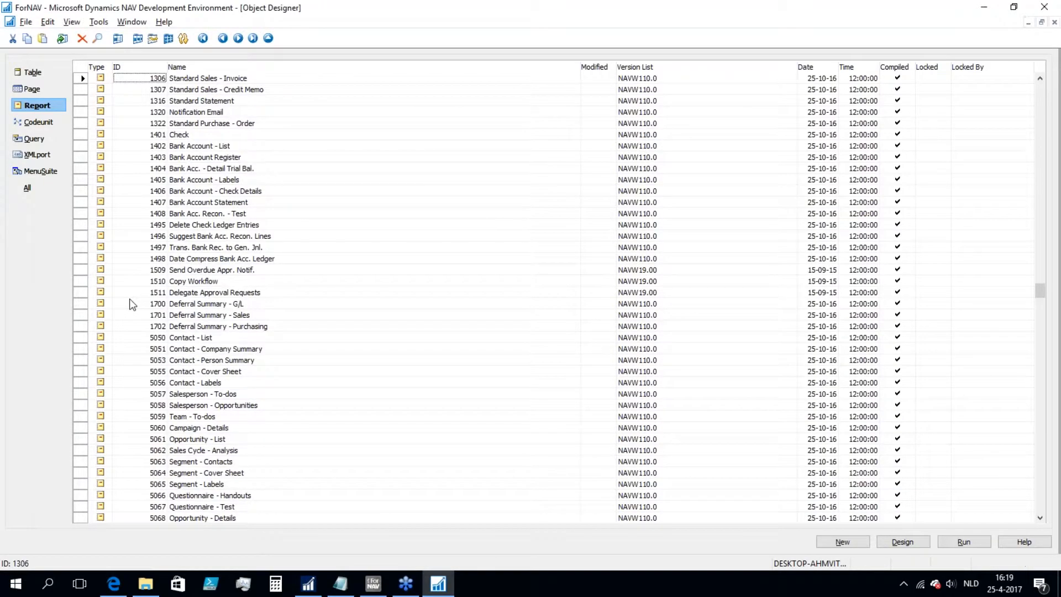
pyautogui.hotkey('shift', 'F9')
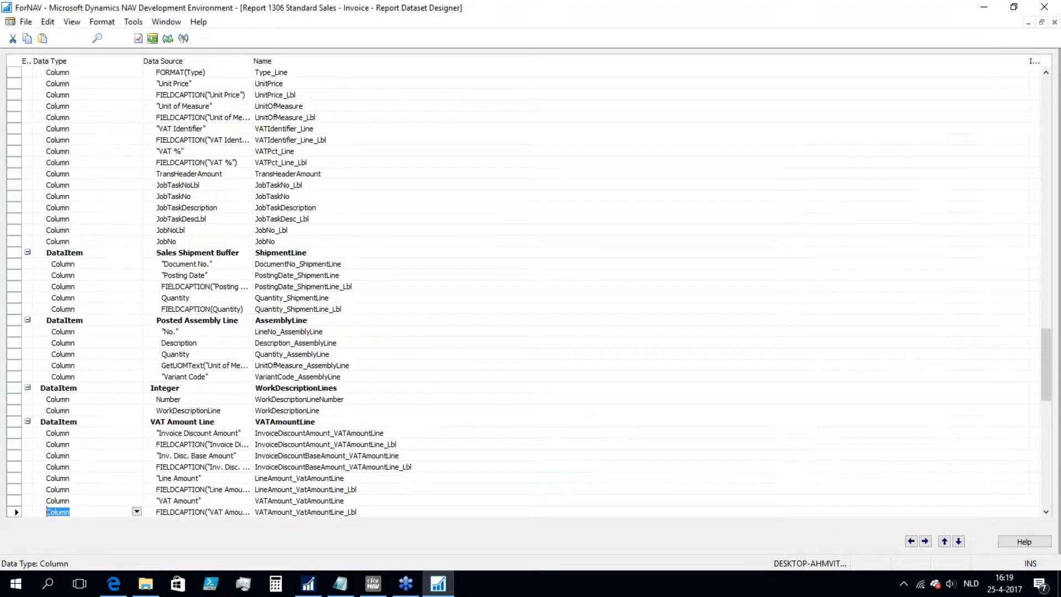
pyautogui.scroll(-19, 130, 346)
pyautogui.scroll(5, 132, 350)
pyautogui.scroll(20, 131, 350)
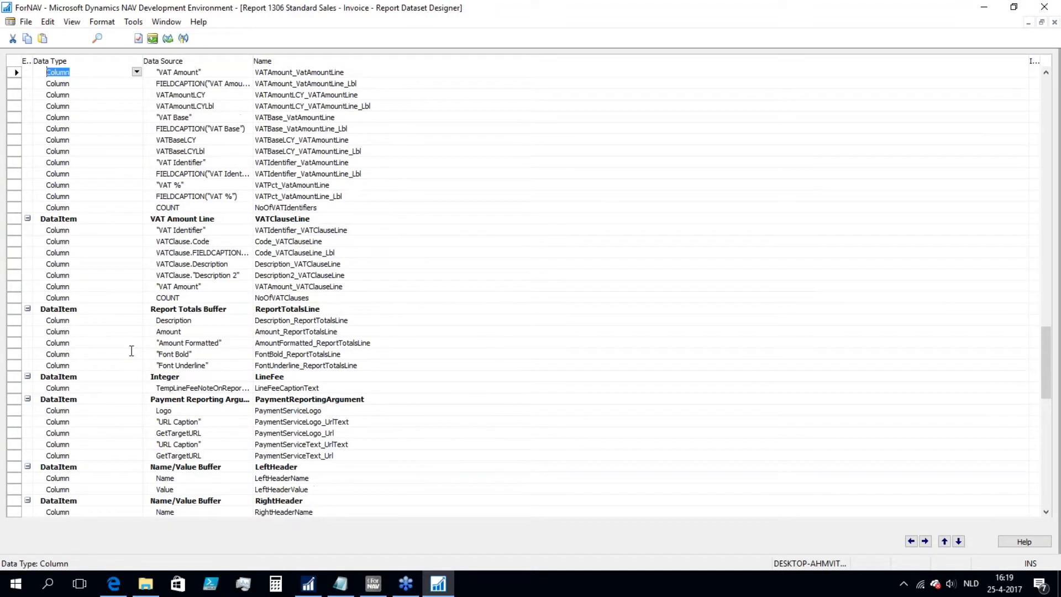
pyautogui.scroll(20, 131, 350)
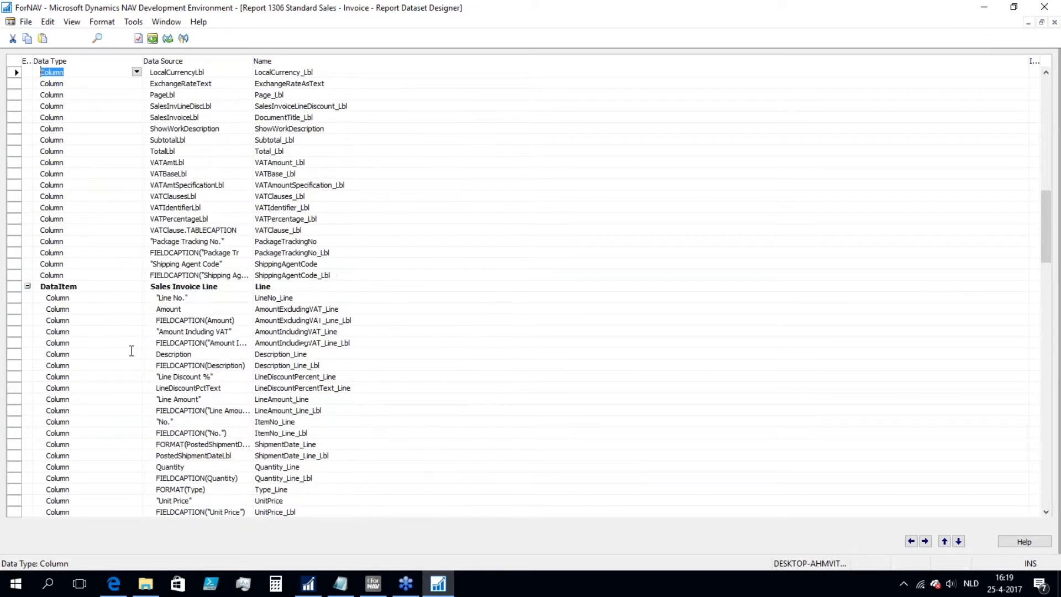
# Close the report 1306 design, locate the ForNAV Sales Invoice report near the list's end, and open its dataset design.
pyautogui.scroll(10, 131, 350)
pyautogui.press('Escape')
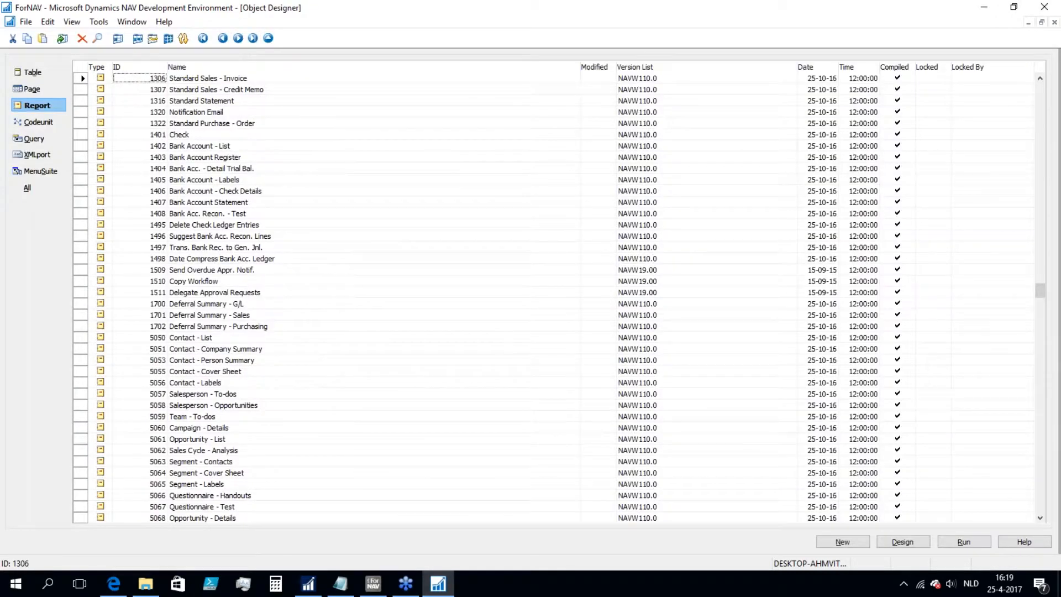
pyautogui.hotkey('ctrl', 'End')
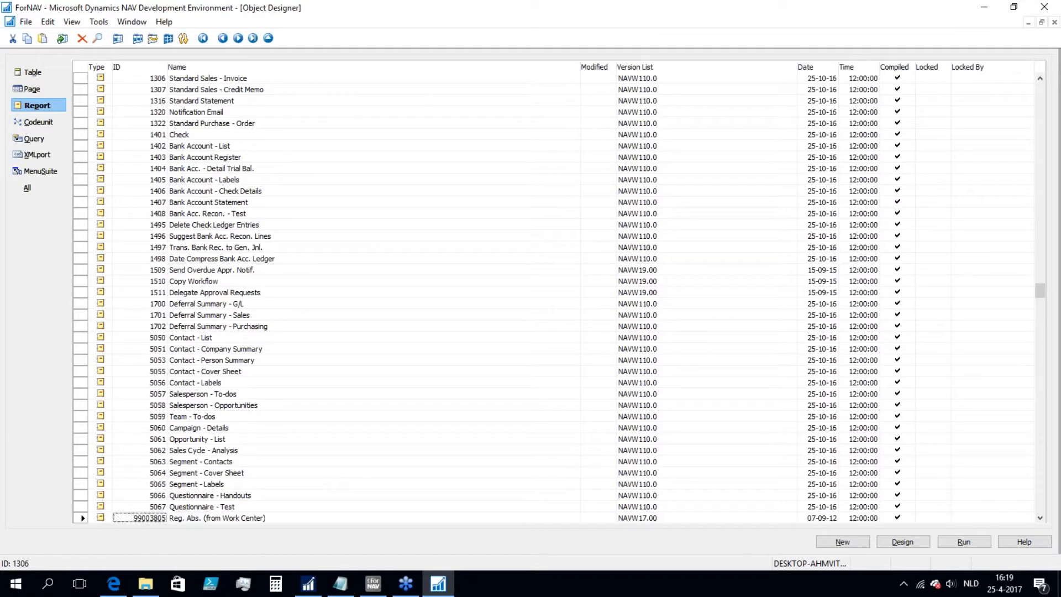
pyautogui.press('Down')
pyautogui.press('pageup')
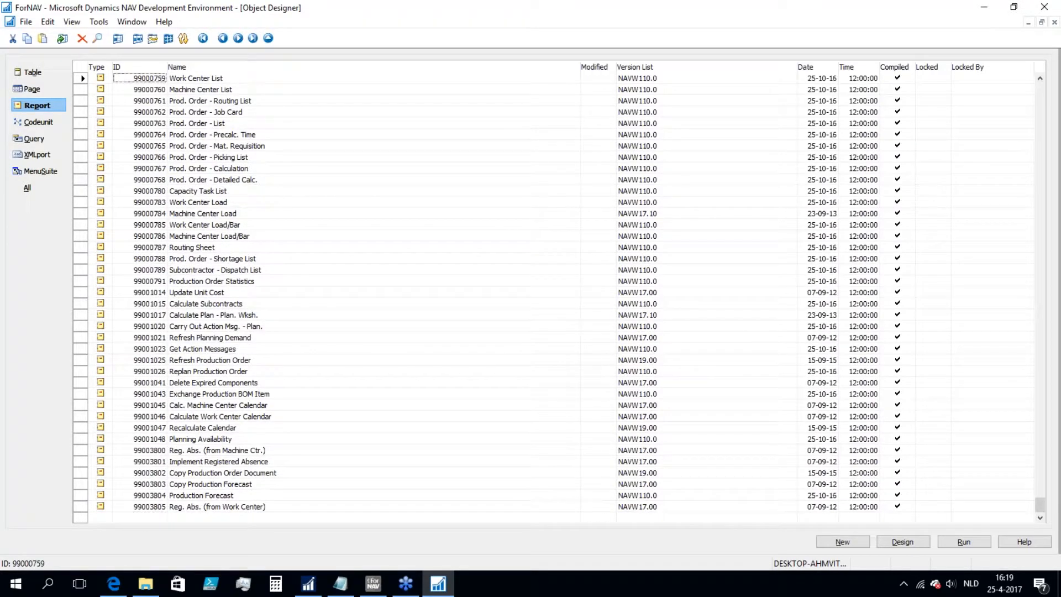
pyautogui.press('pageup')
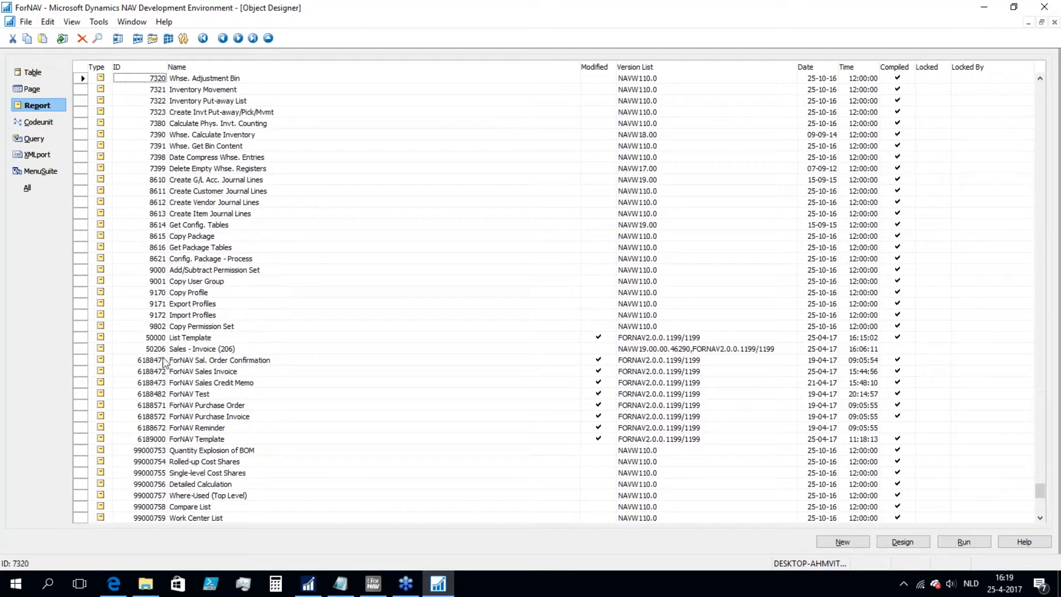
pyautogui.click(247, 374)
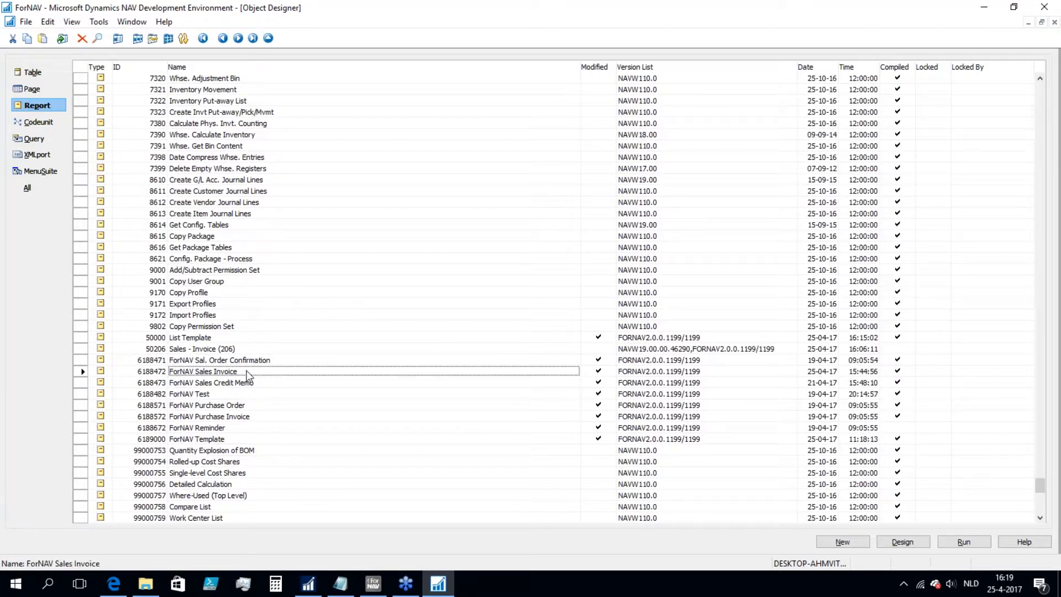
pyautogui.press('Down')
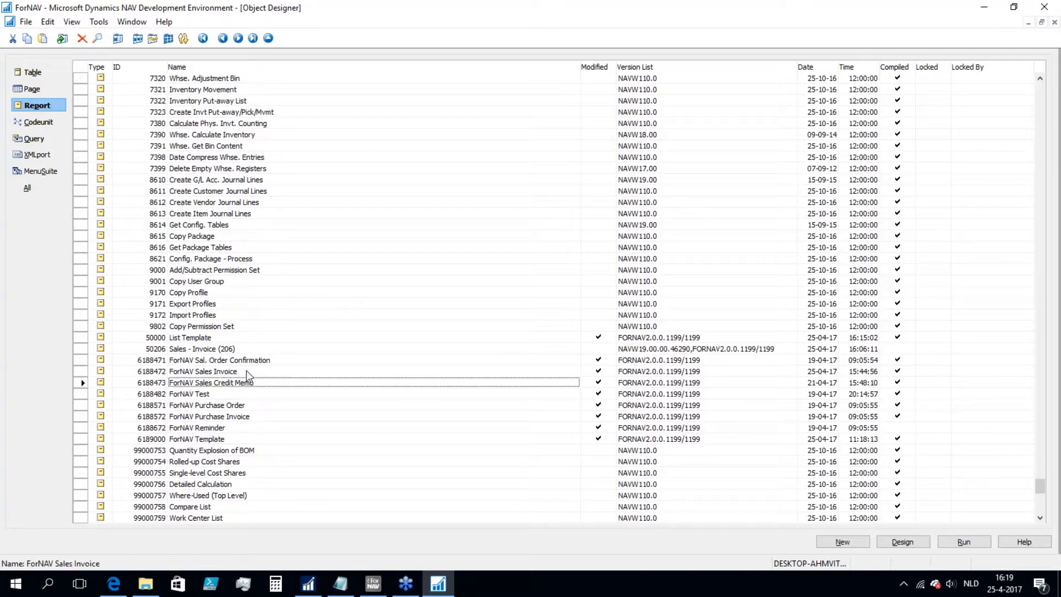
pyautogui.press('Up')
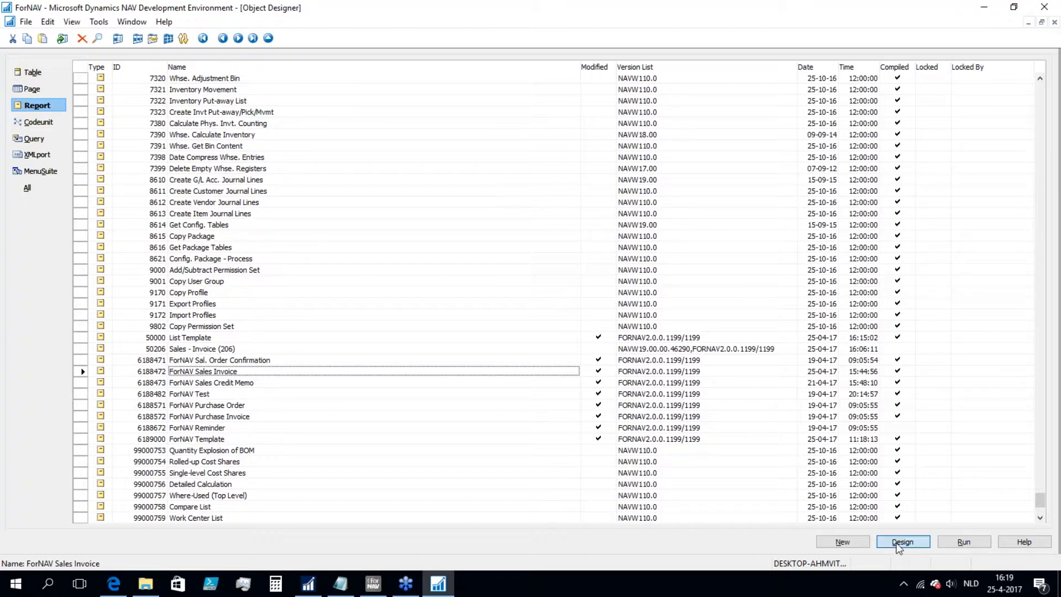
pyautogui.click(901, 541)
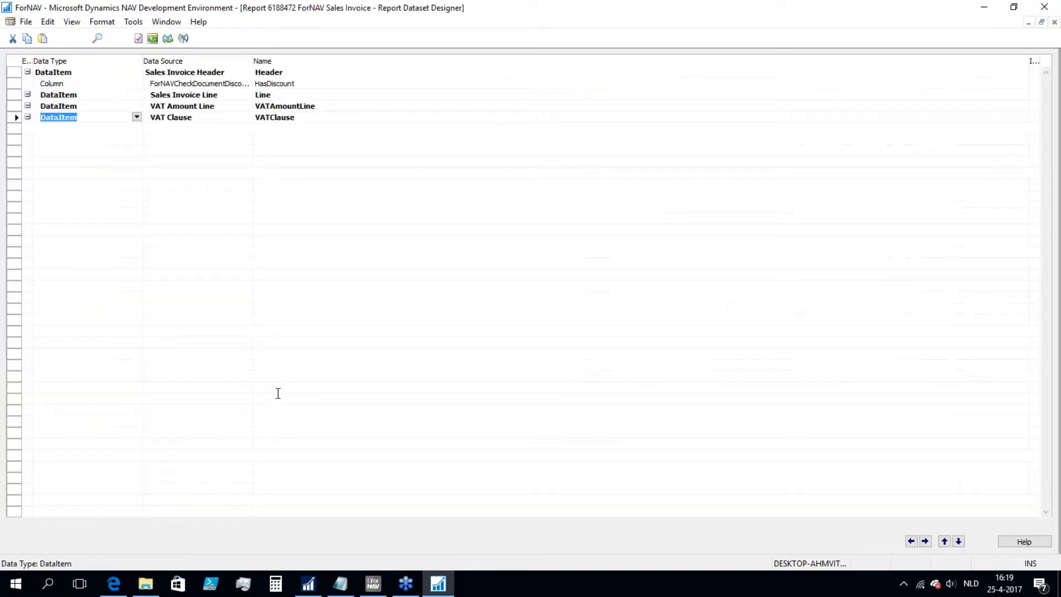
# Examine the data items and the HasDiscount column in the ForNAV Sales Invoice dataset, and close the design.
pyautogui.press('Up')
pyautogui.press('Up')
pyautogui.press('Up')
pyautogui.press('Up')
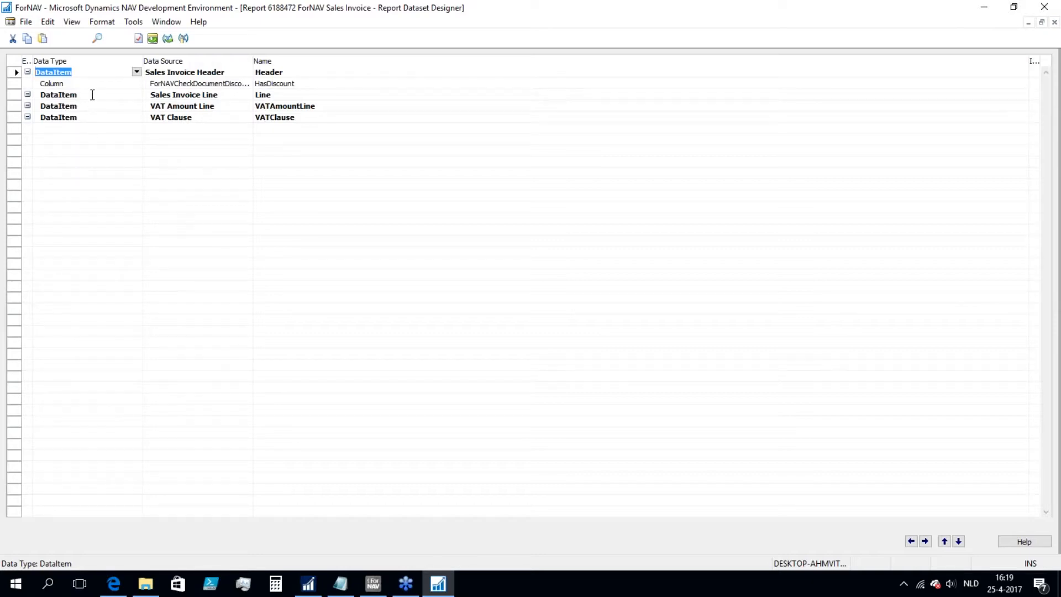
pyautogui.click(326, 84)
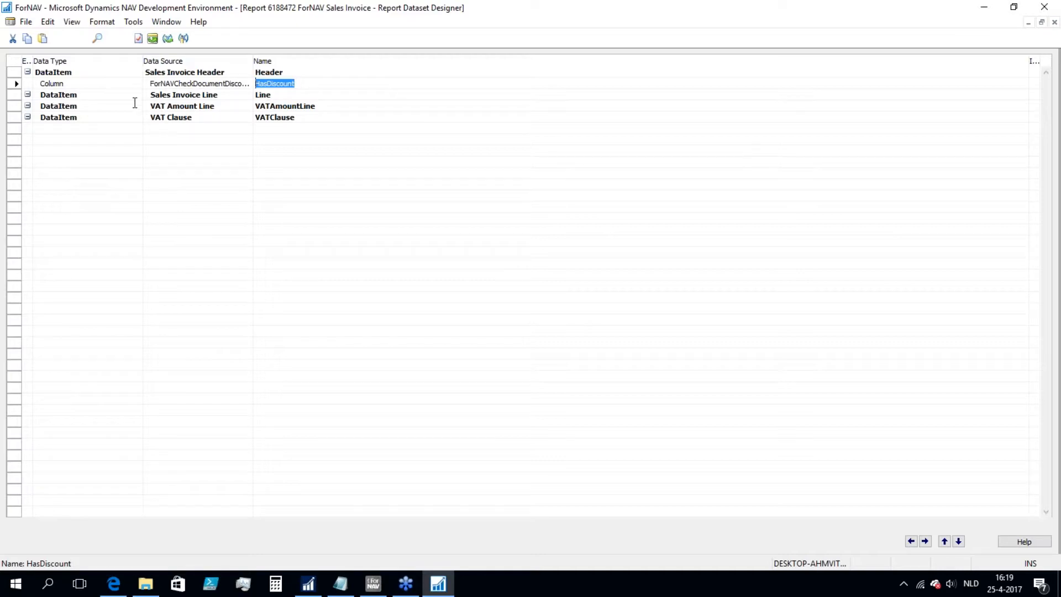
pyautogui.click(102, 95)
pyautogui.doubleClick(102, 95)
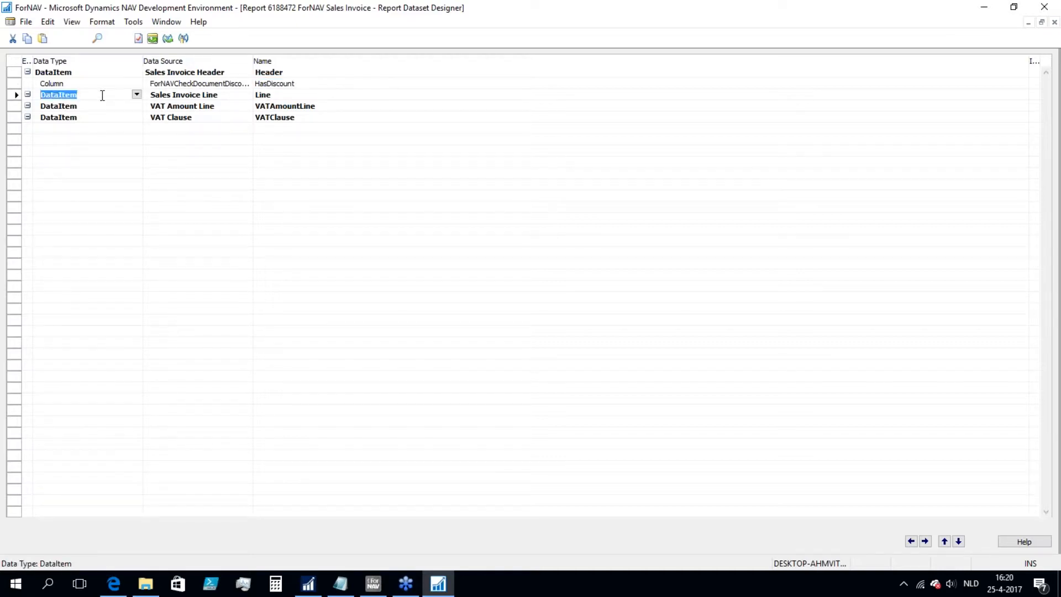
pyautogui.press('Escape')
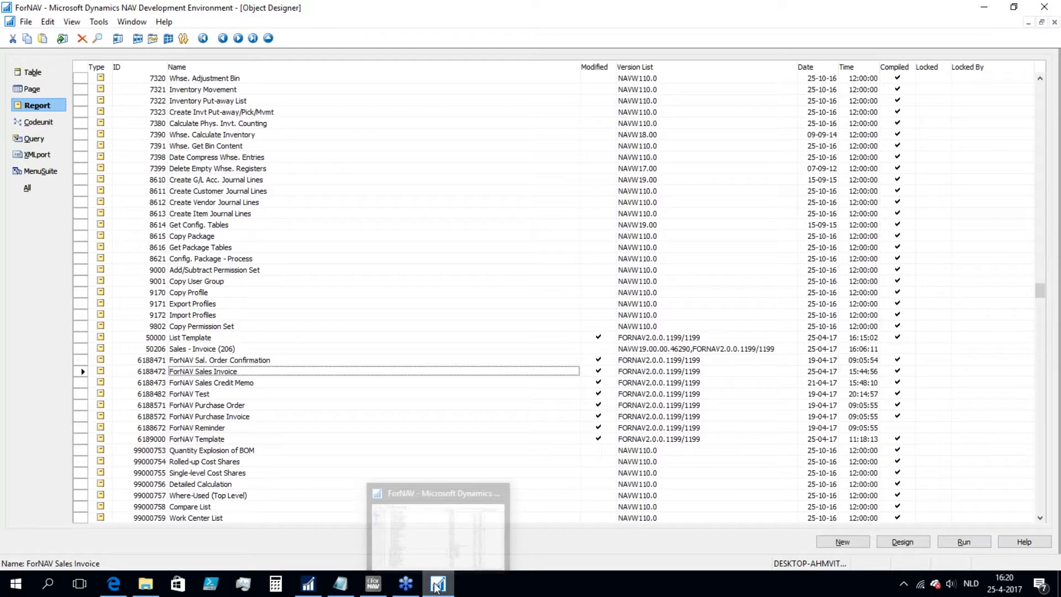
# Switch to the Dynamics NAV client, search for "for nav", and open the ForNAV Setup page.
pyautogui.click(318, 505)
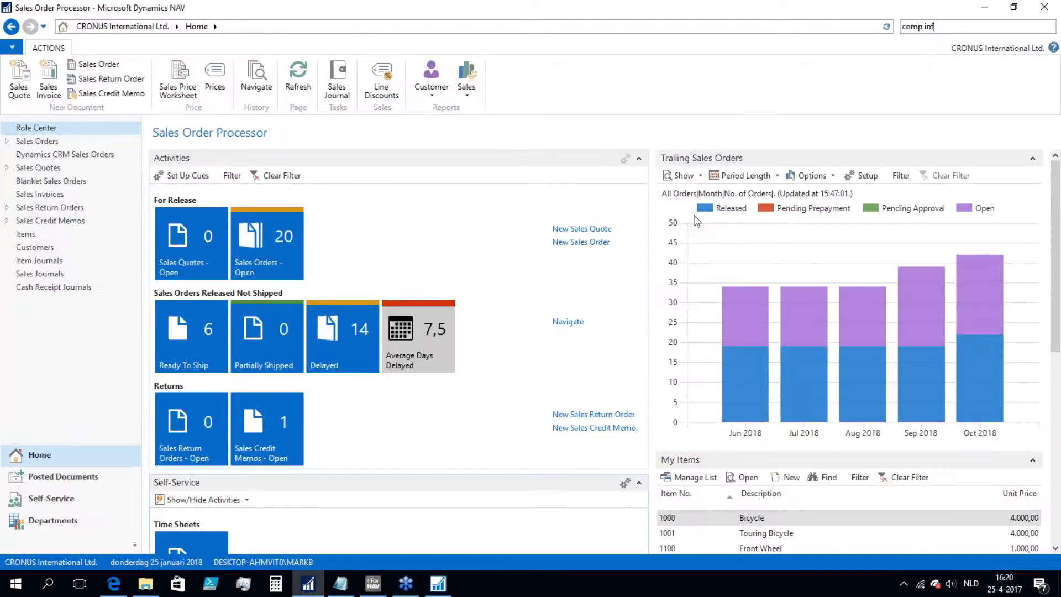
pyautogui.moveTo(945, 27); pyautogui.dragTo(724, 4)
pyautogui.write('for n')
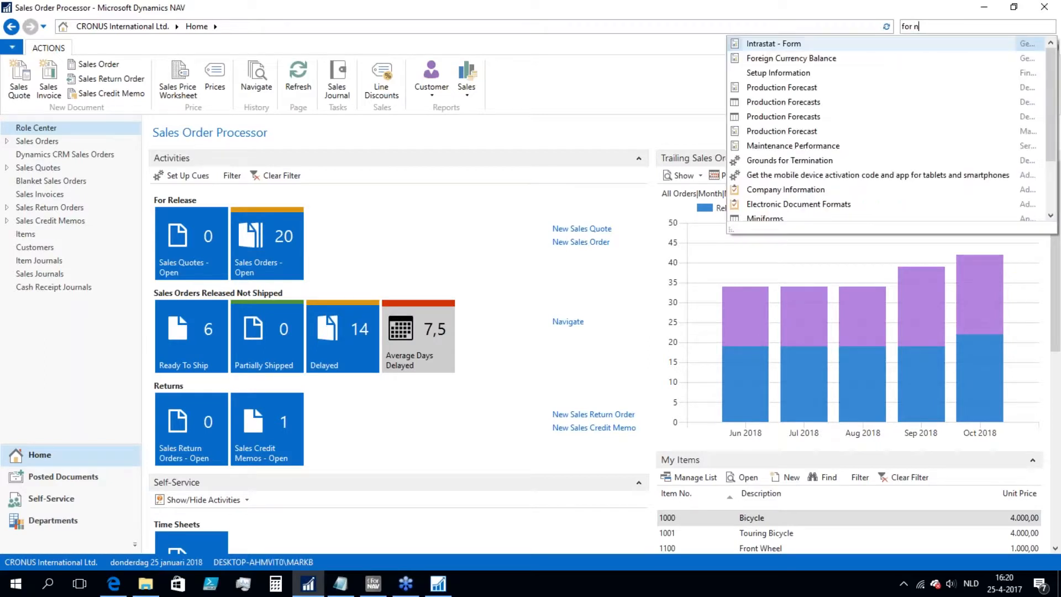
pyautogui.write('av')
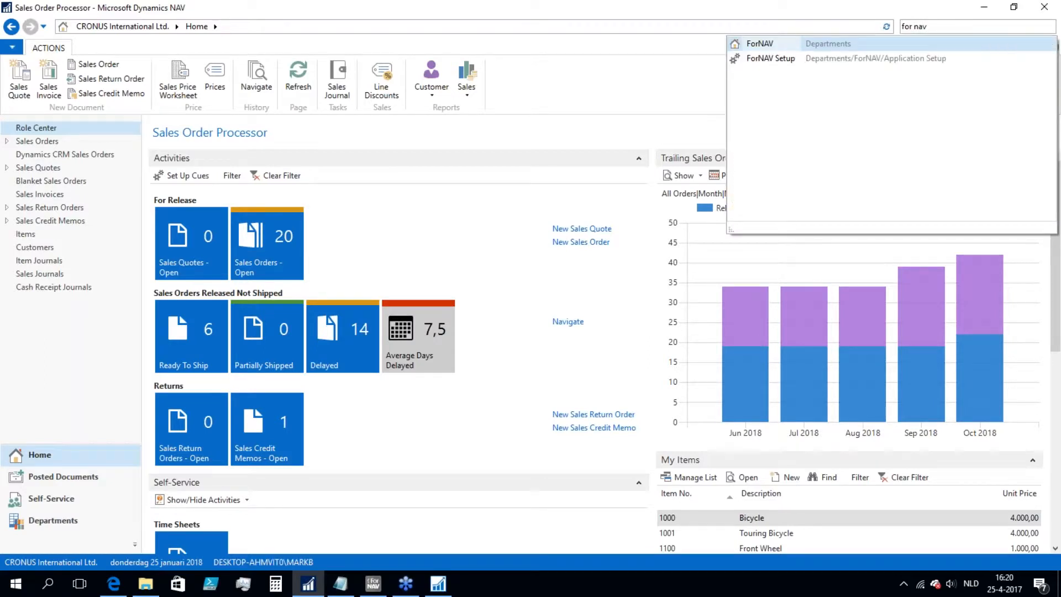
pyautogui.press('Down')
pyautogui.press('Return')
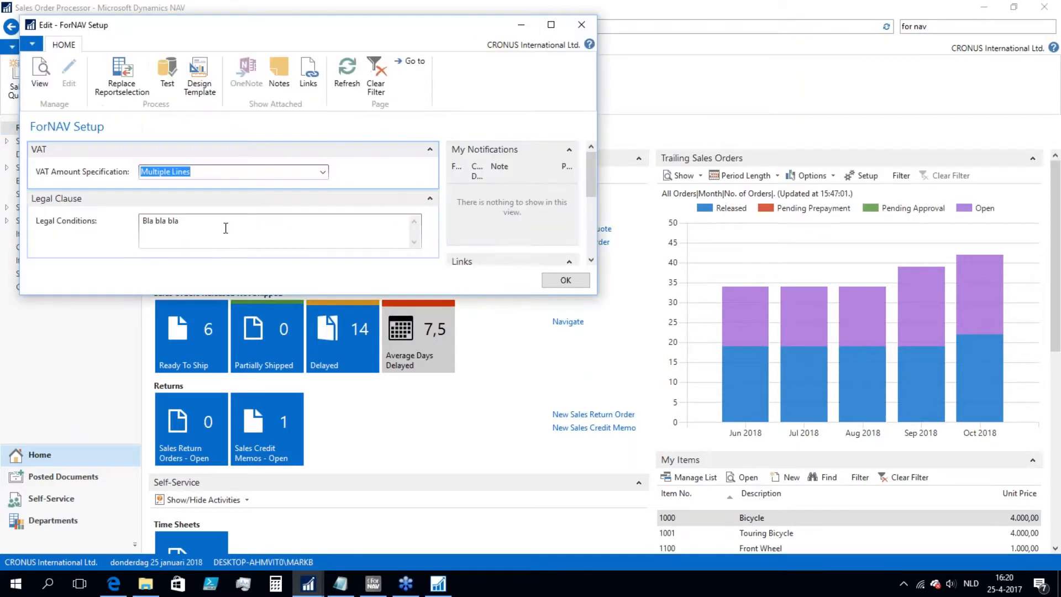
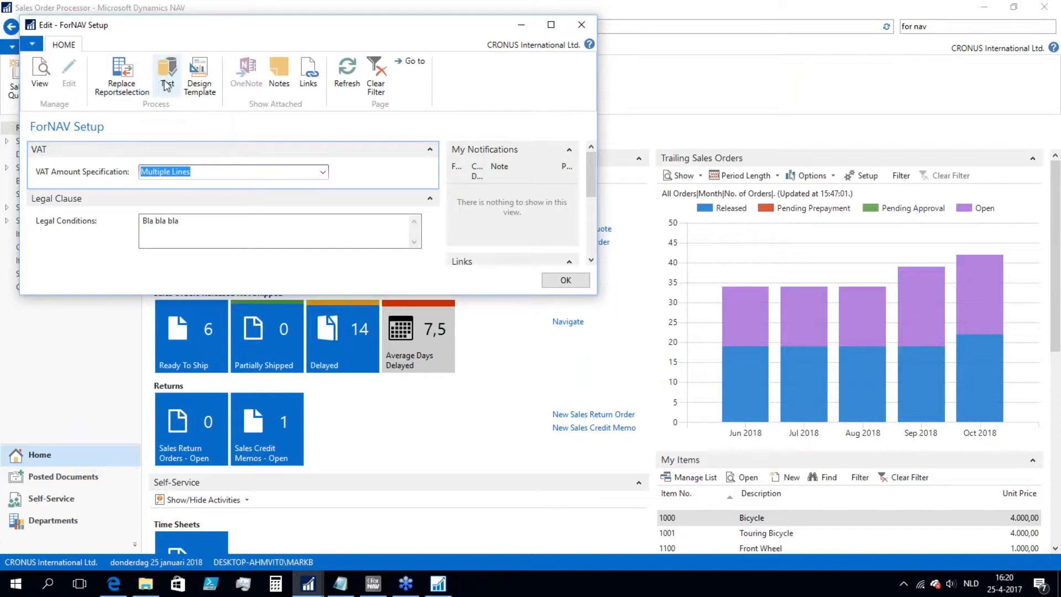
# Run the ForNAV test from ForNAV Setup, dismiss its result message, and move the setup window aside.
pyautogui.click(161, 60)
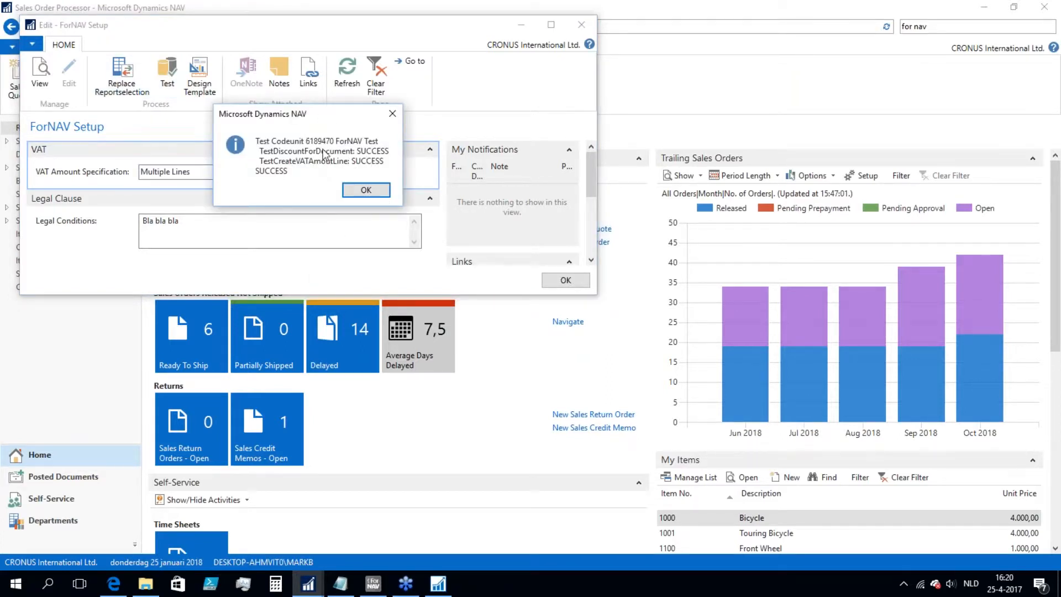
pyautogui.click(362, 188)
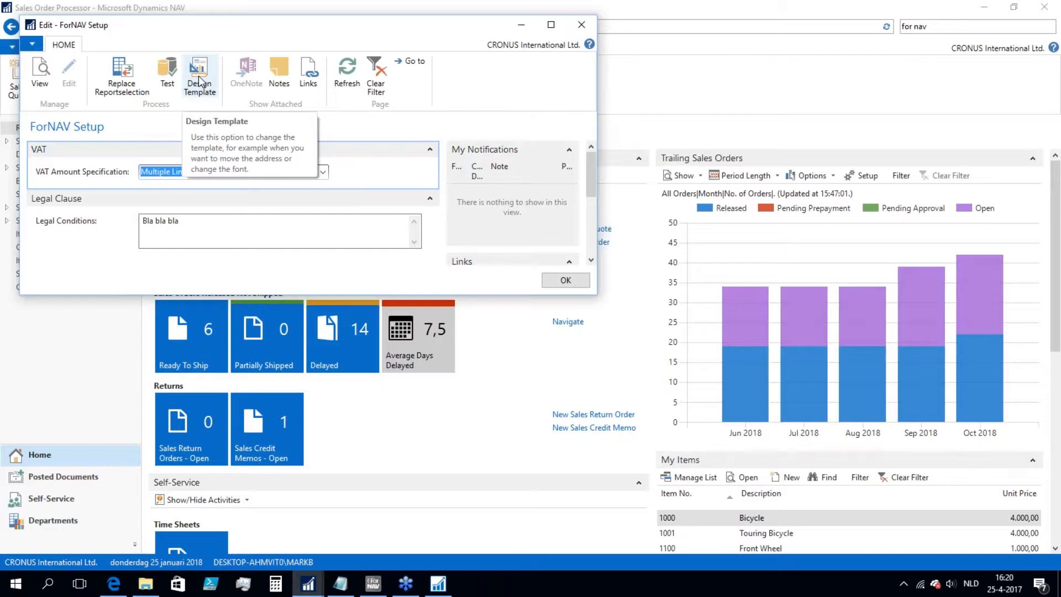
pyautogui.moveTo(159, 24); pyautogui.dragTo(529, 134)
# Open the Posted Sales Invoices list and preview the printout of the first invoice.
pyautogui.click(72, 477)
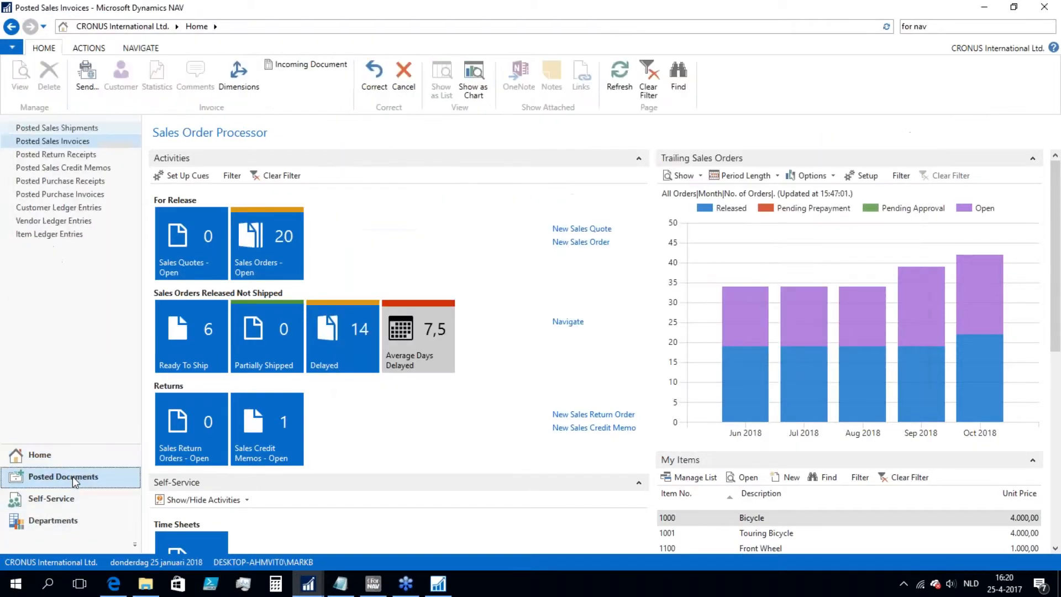
pyautogui.click(141, 48)
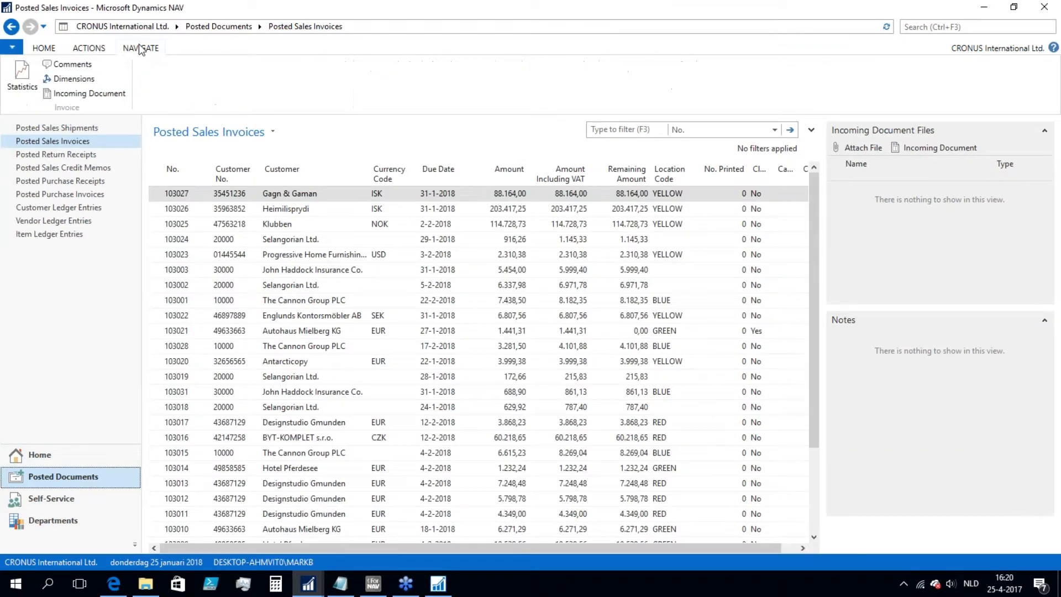
pyautogui.click(88, 48)
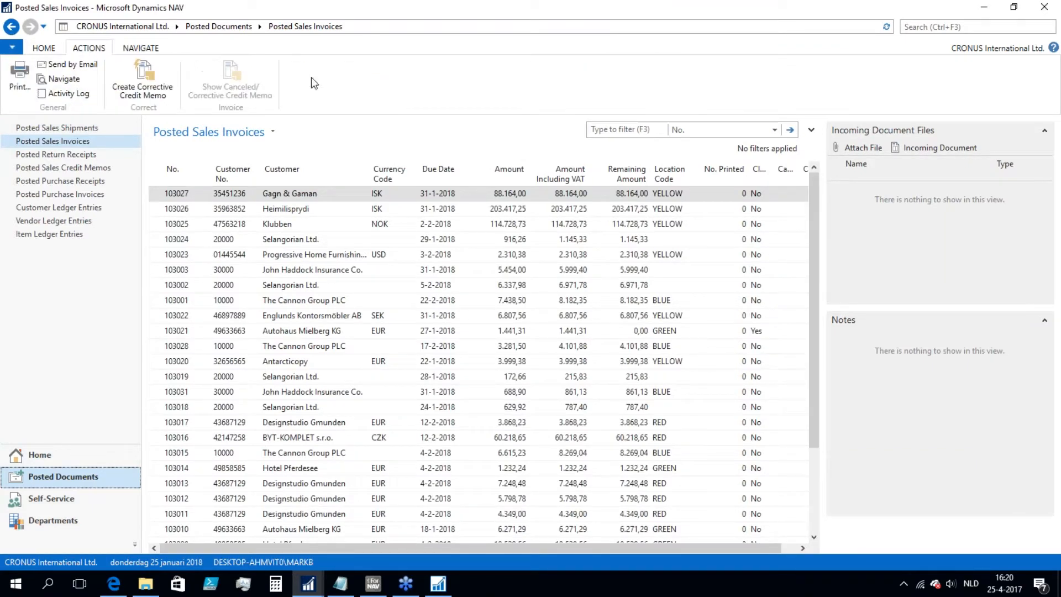
pyautogui.click(20, 73)
pyautogui.click(735, 424)
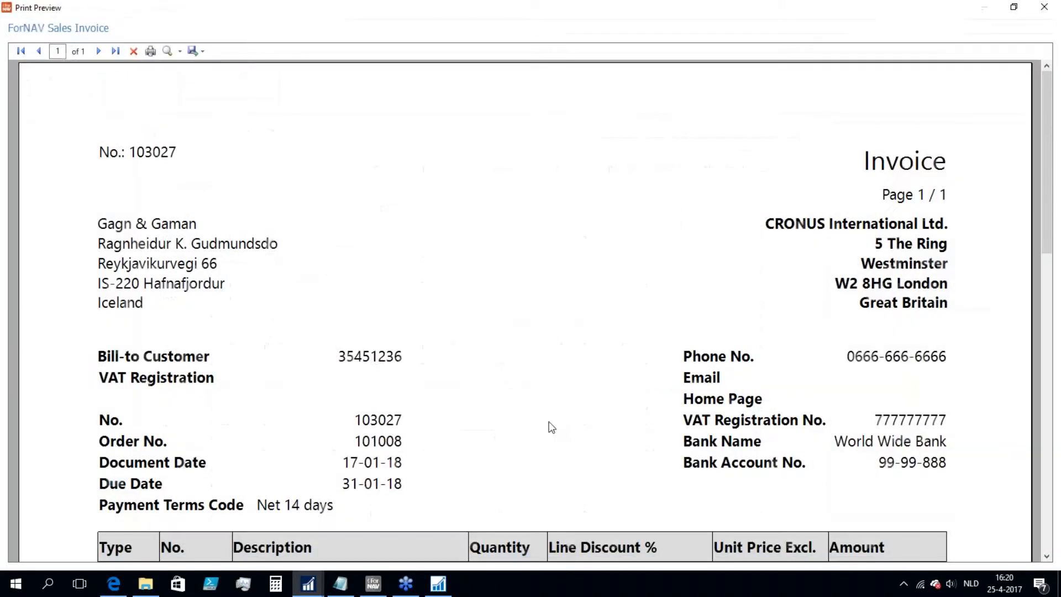
# Examine the header, lines and totals in the ForNAV Sales Invoice preview, and close it.
pyautogui.scroll(-3, 476, 280)
pyautogui.scroll(3, 138, 201)
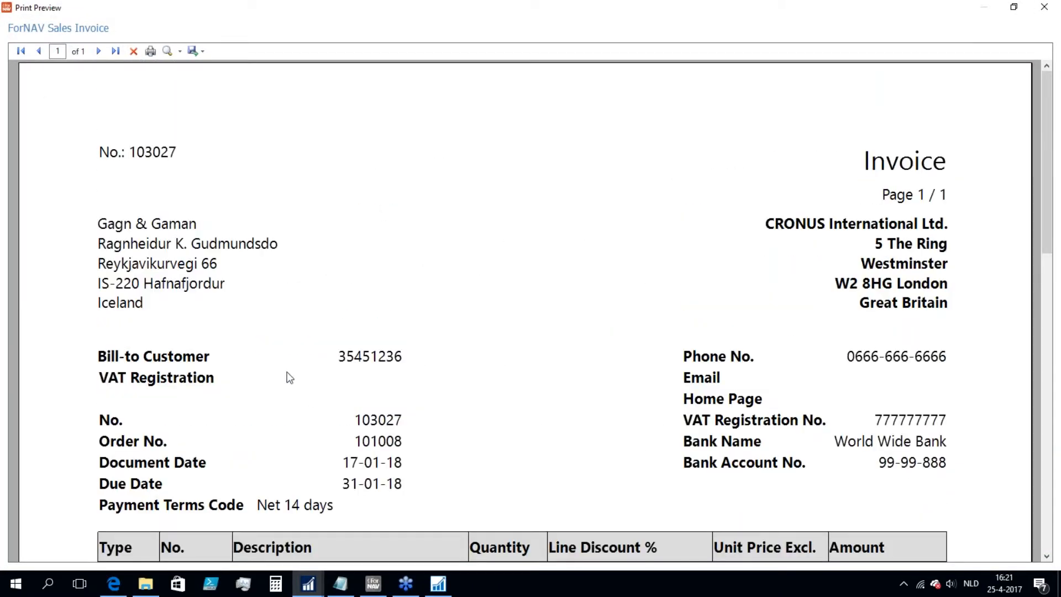
pyautogui.scroll(-3, 289, 378)
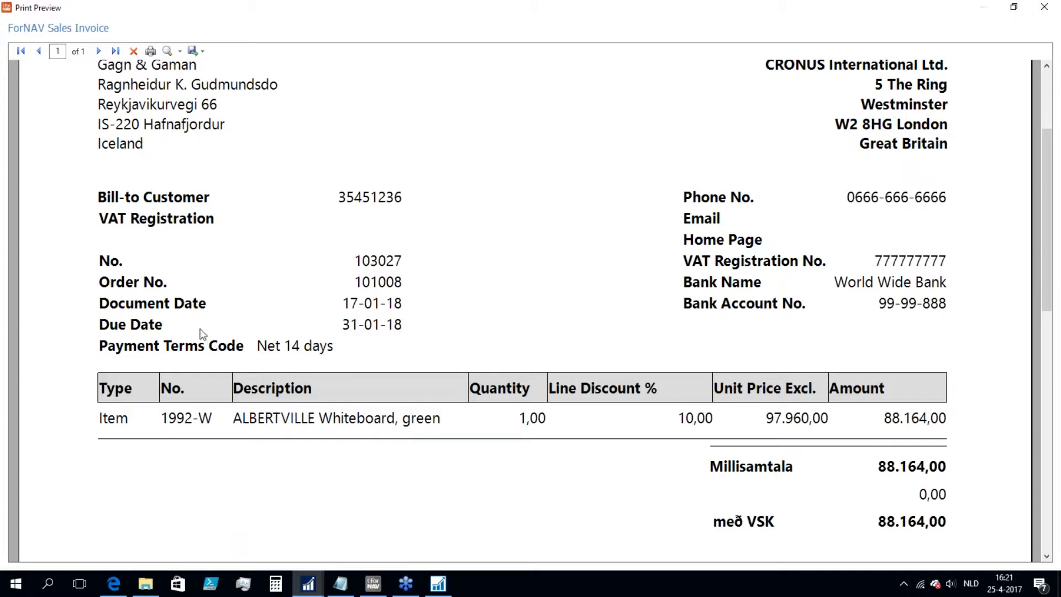
pyautogui.scroll(-2, 418, 432)
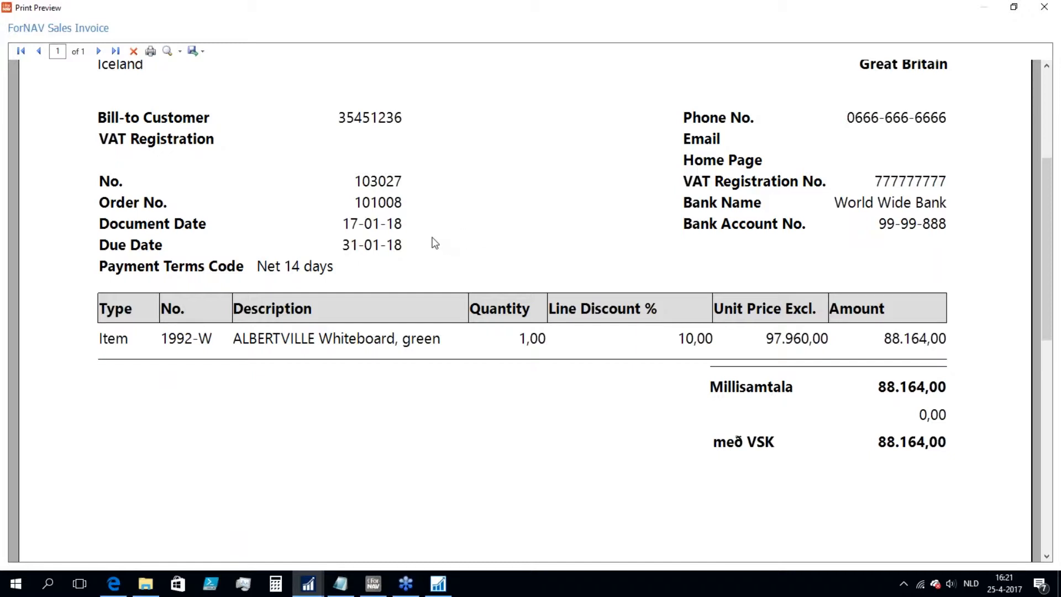
pyautogui.scroll(-12, 394, 362)
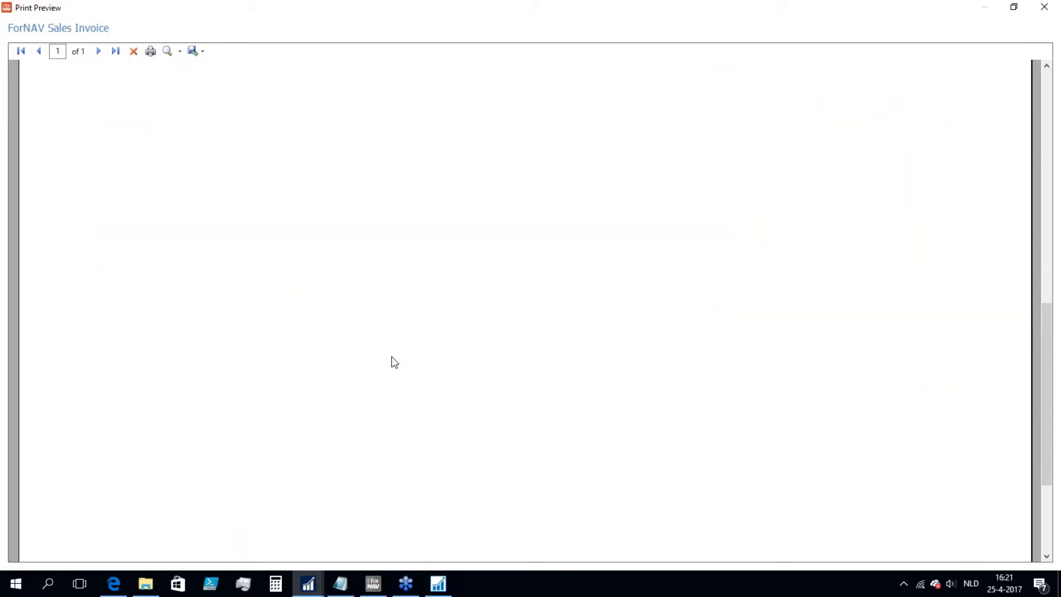
pyautogui.scroll(12, 394, 362)
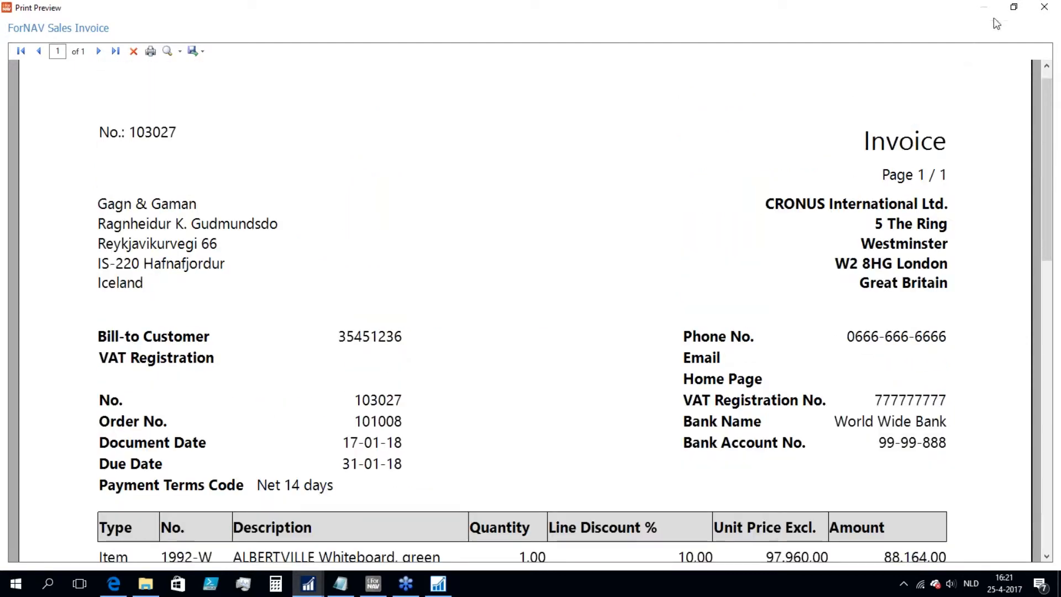
pyautogui.click(1042, 7)
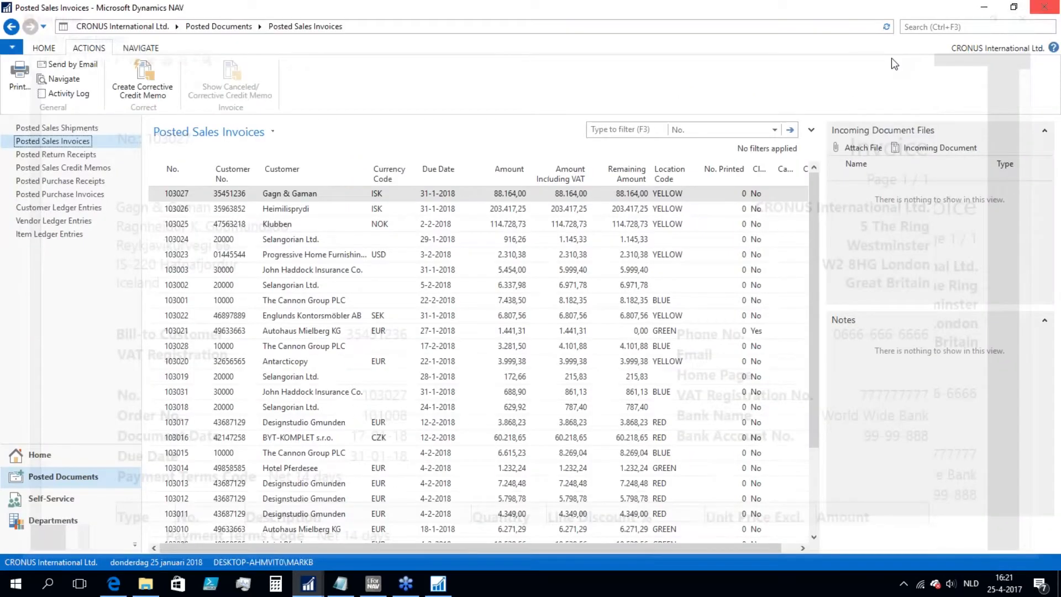
# Open the Posted Sales Credit Memos list, preview the first credit memo to examine its layout, and close the preview.
pyautogui.click(57, 168)
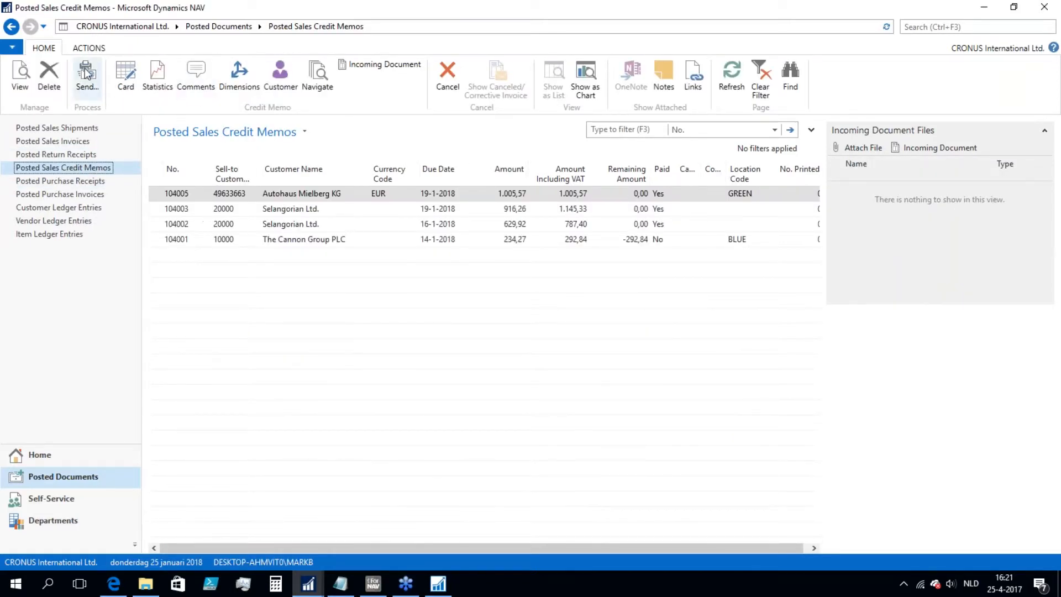
pyautogui.click(87, 48)
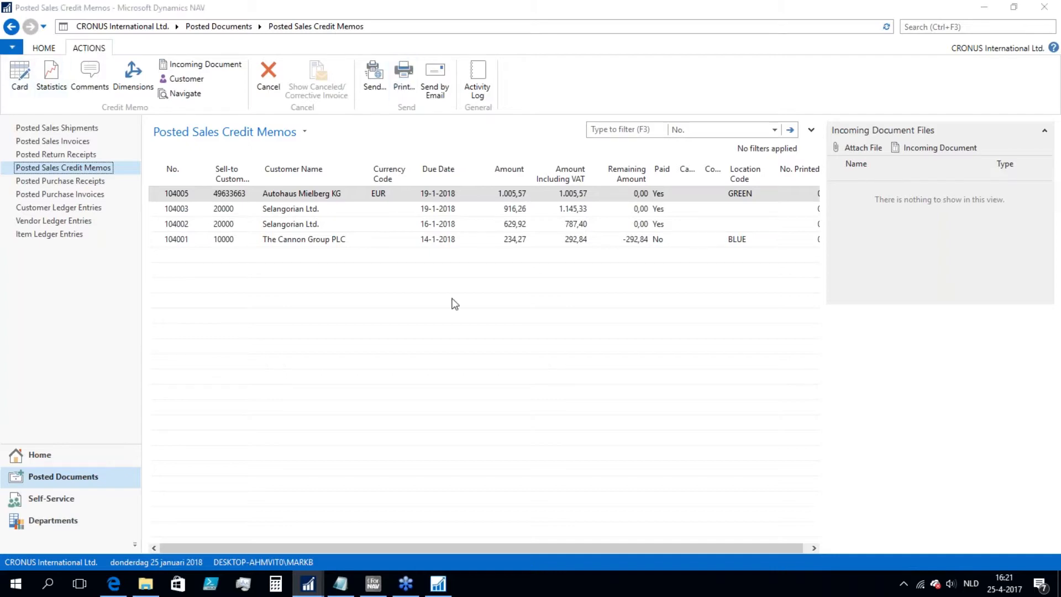
pyautogui.click(254, 316)
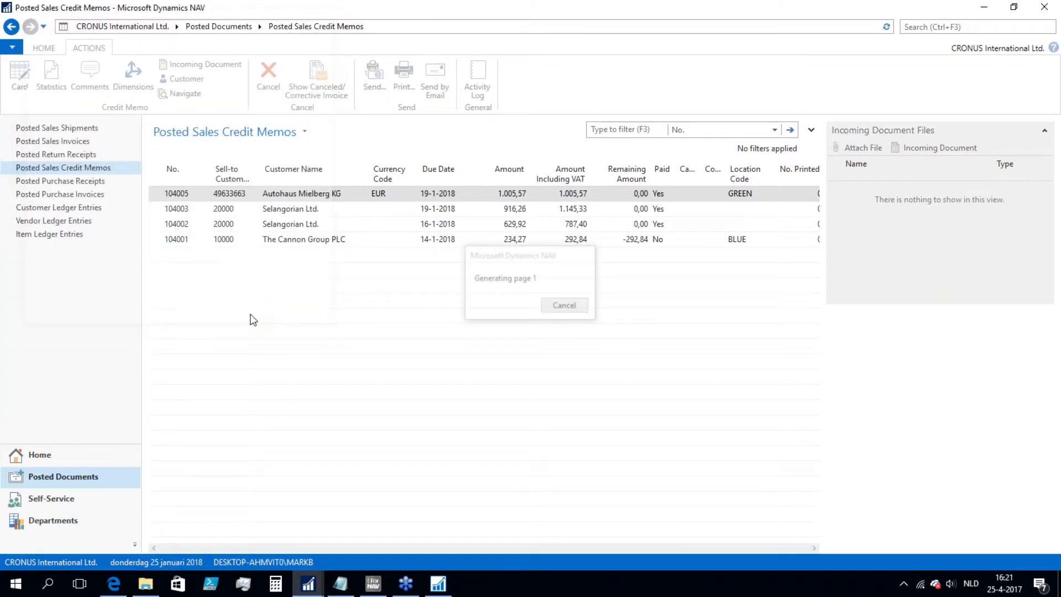
pyautogui.scroll(-6, 474, 326)
pyautogui.scroll(3, 475, 327)
pyautogui.scroll(3, 473, 326)
pyautogui.click(1055, 13)
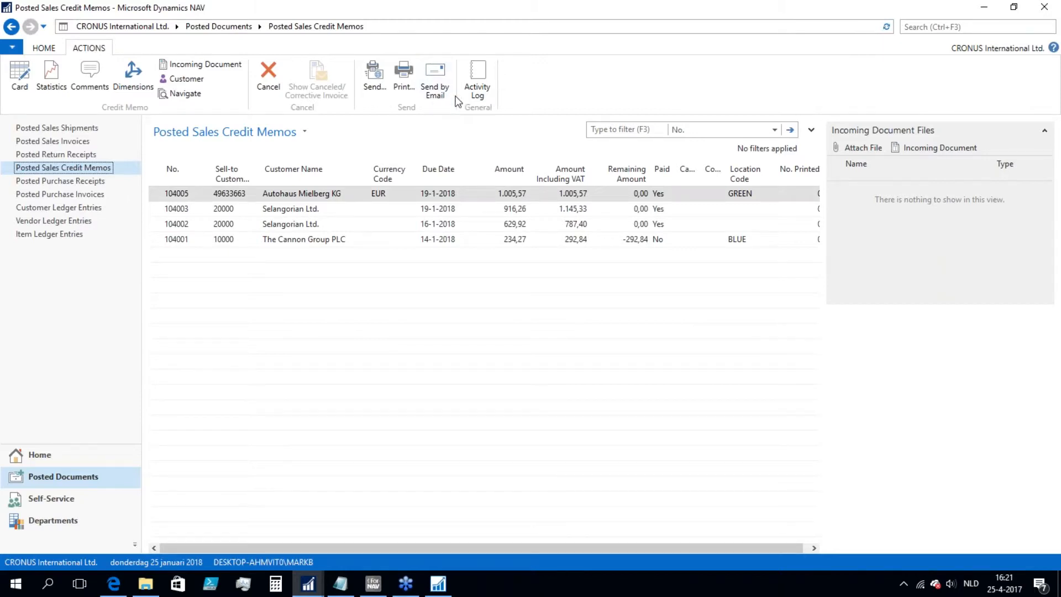
# Return to the ForNAV Setup window and open its template in the report designer.
pyautogui.click(925, 26)
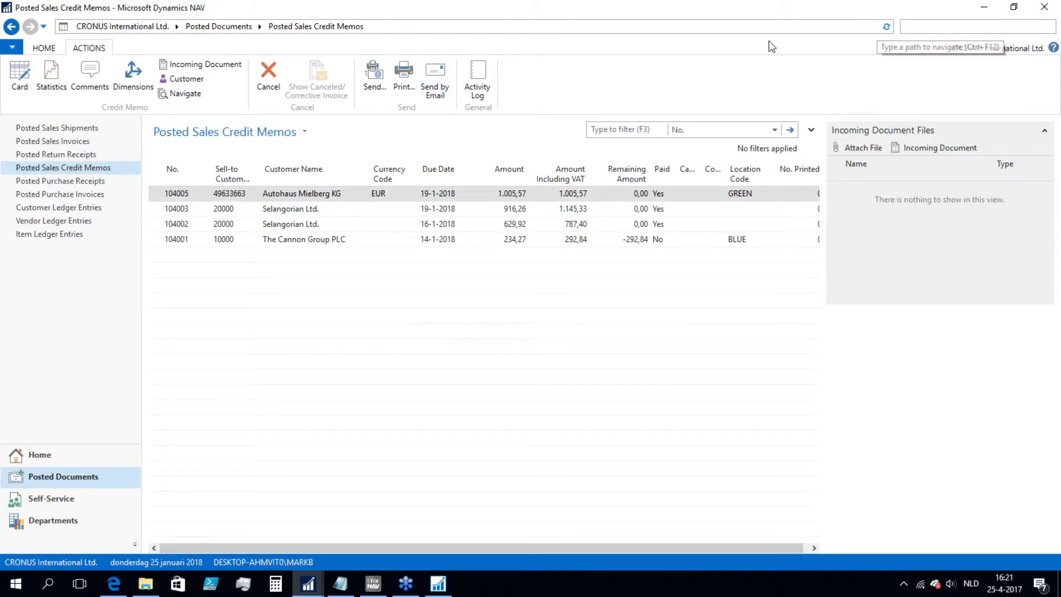
pyautogui.moveTo(307, 587)
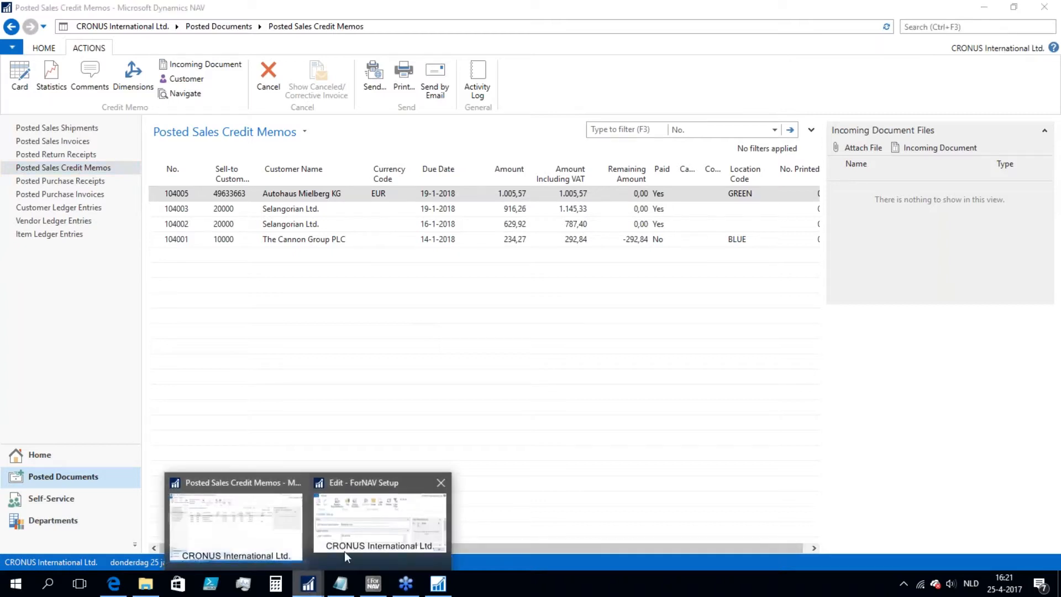
pyautogui.click(380, 521)
pyautogui.click(522, 167)
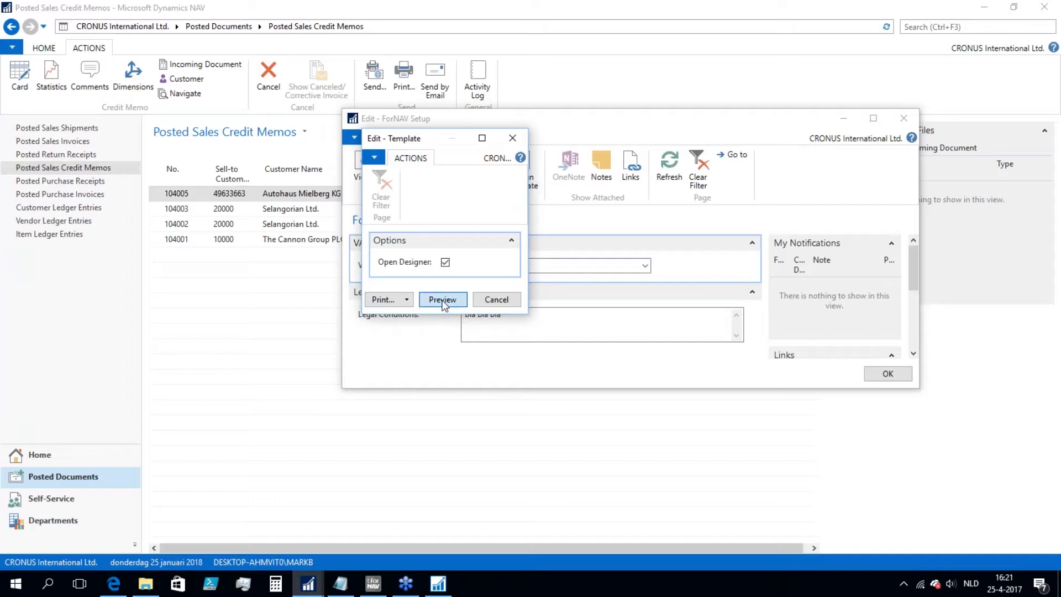
pyautogui.click(442, 298)
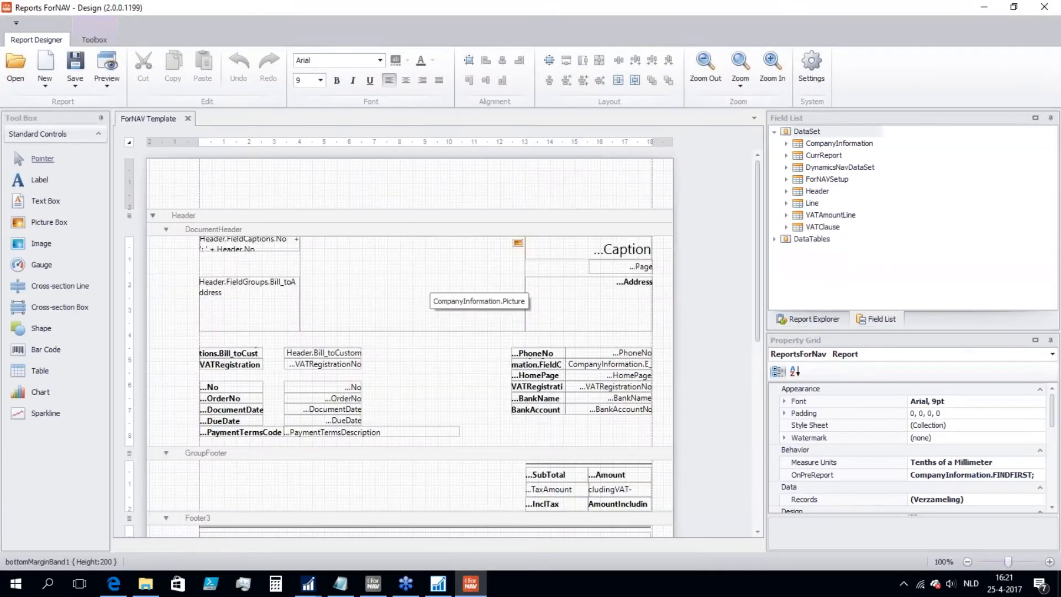
# Examine the ForNAV Template layout from the DocumentHeader section down through the footer and line sections.
pyautogui.scroll(-3, 172, 293)
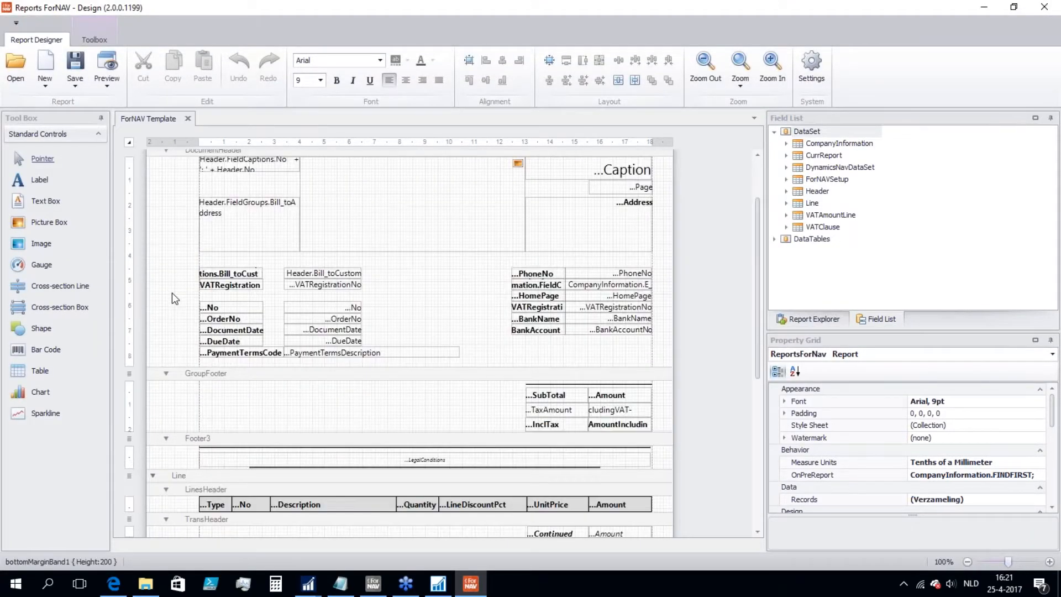
pyautogui.scroll(-12, 171, 293)
pyautogui.scroll(12, 171, 293)
pyautogui.scroll(3, 173, 298)
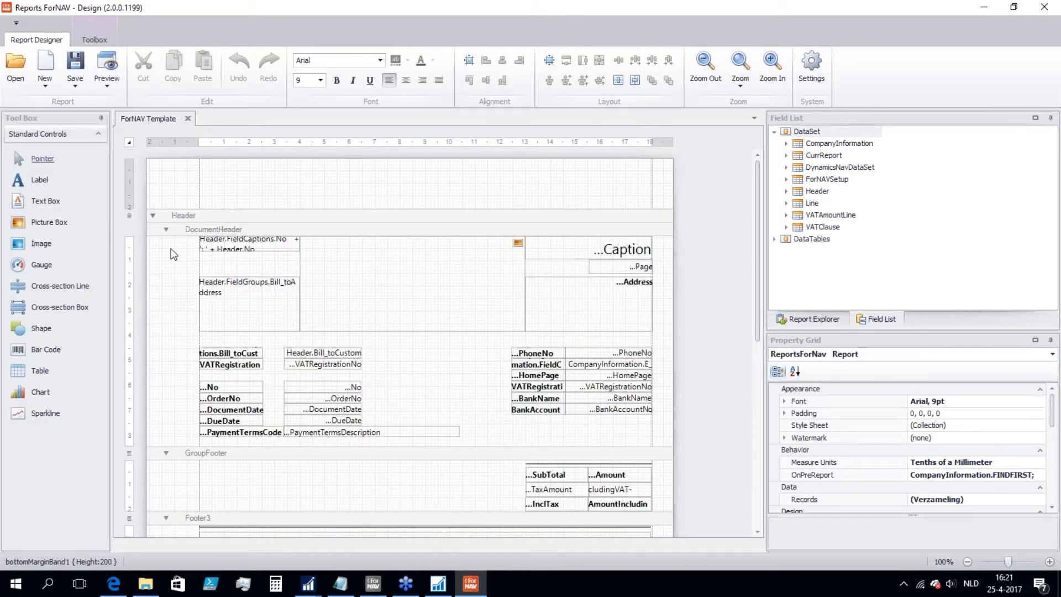
pyautogui.click(195, 232)
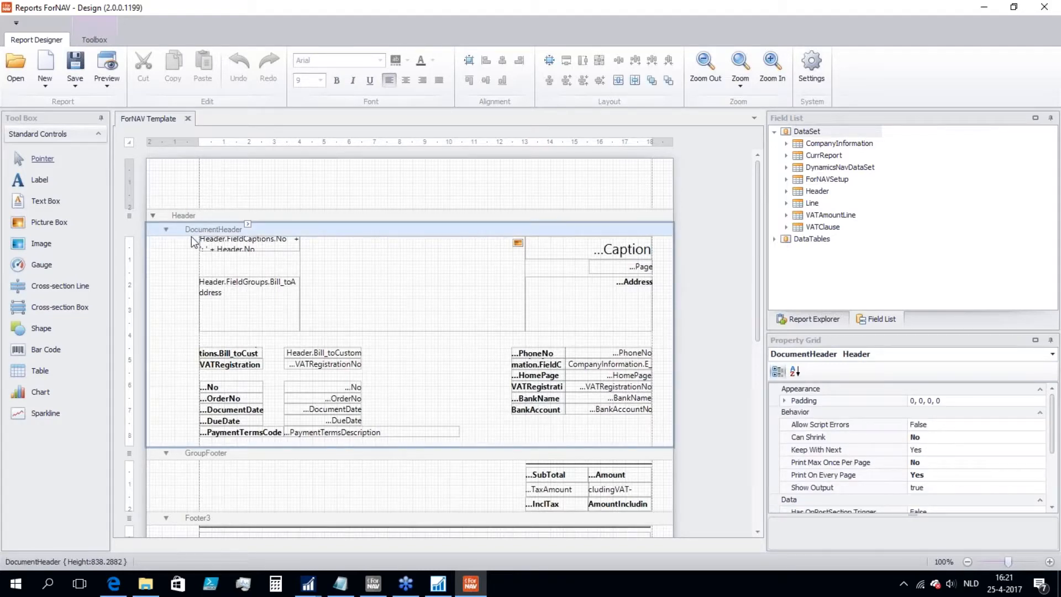
pyautogui.scroll(-3, 228, 239)
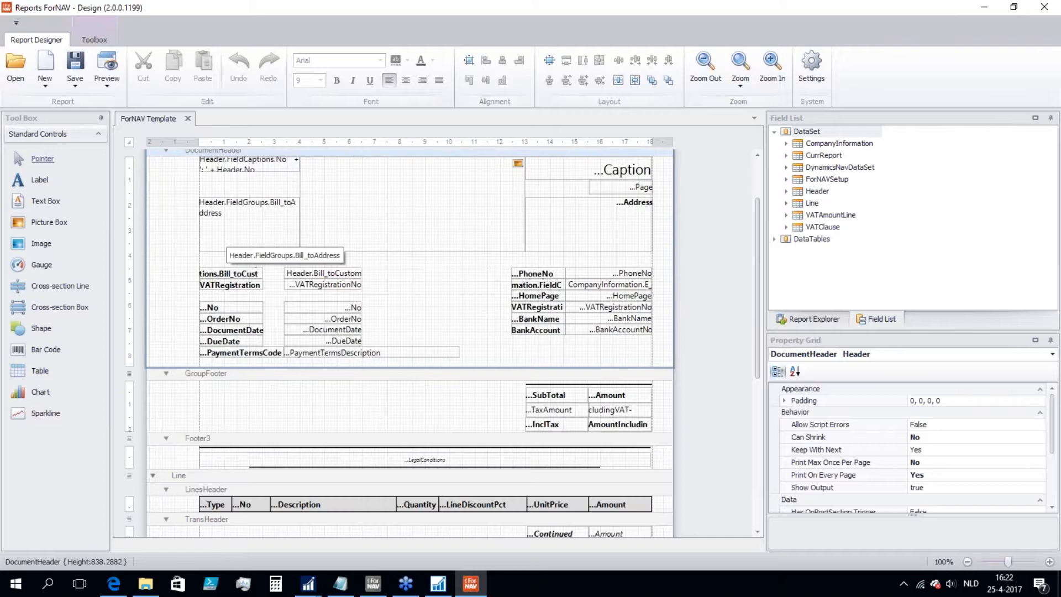
pyautogui.scroll(-3, 223, 238)
pyautogui.scroll(6, 171, 197)
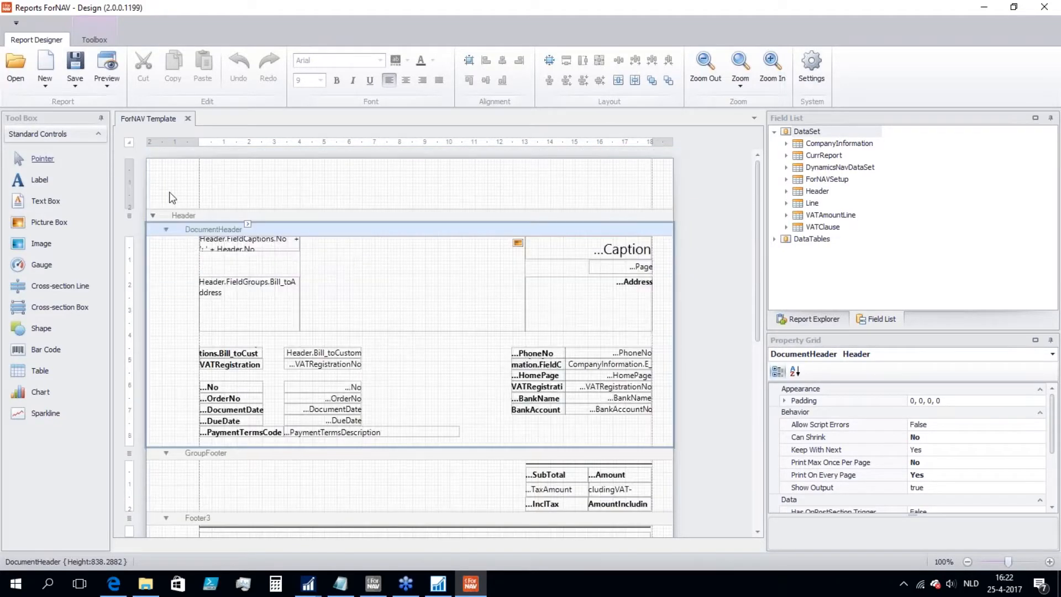
pyautogui.click(165, 178)
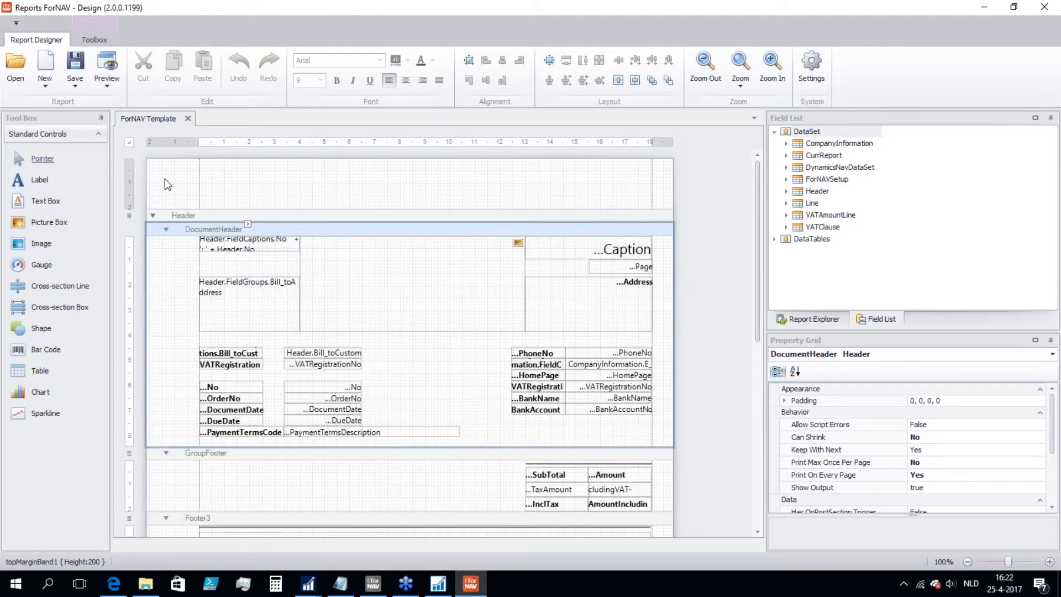
# Create a new header/lines report and insert an additional Header section below Header1.
pyautogui.click(43, 82)
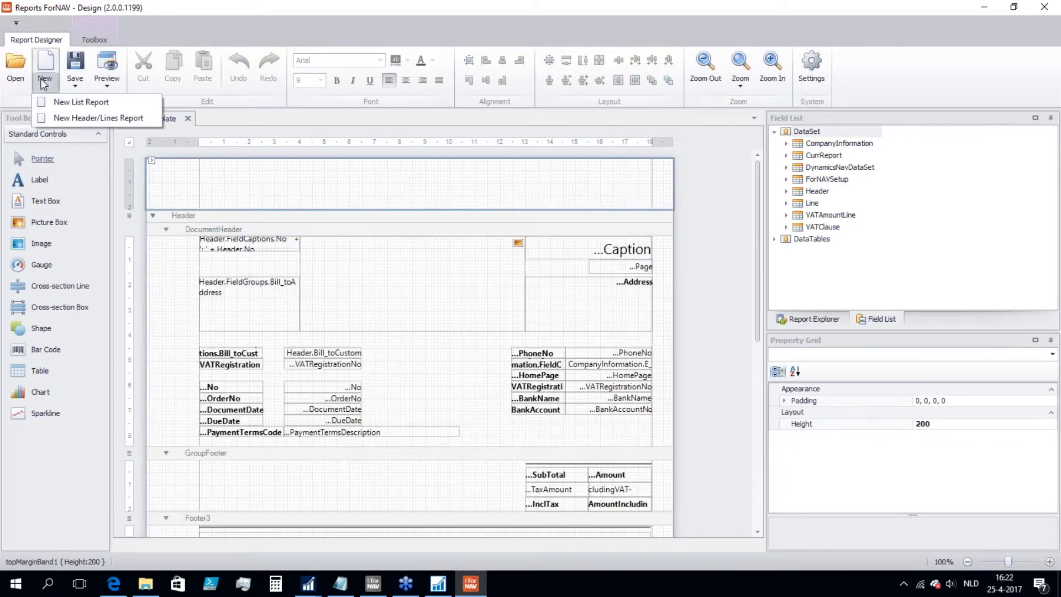
pyautogui.click(85, 117)
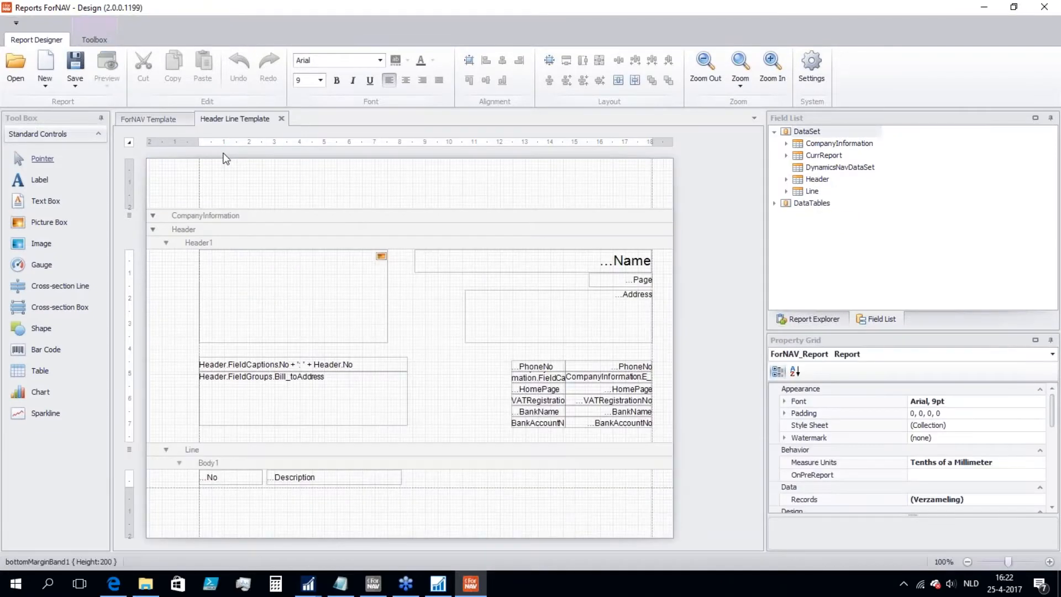
pyautogui.click(221, 242)
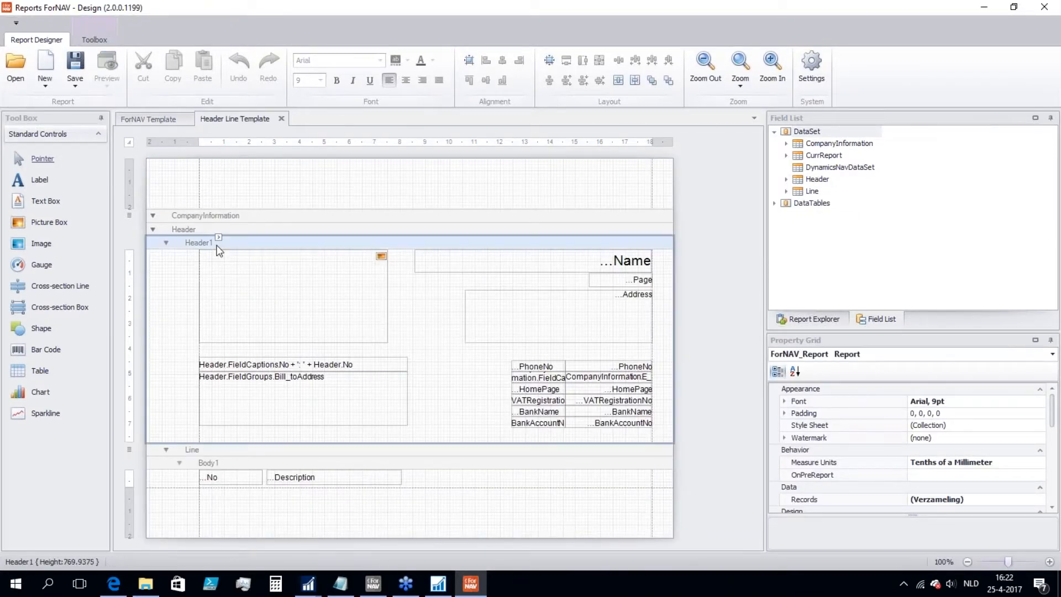
pyautogui.rightClick(220, 245)
pyautogui.moveTo(265, 357)
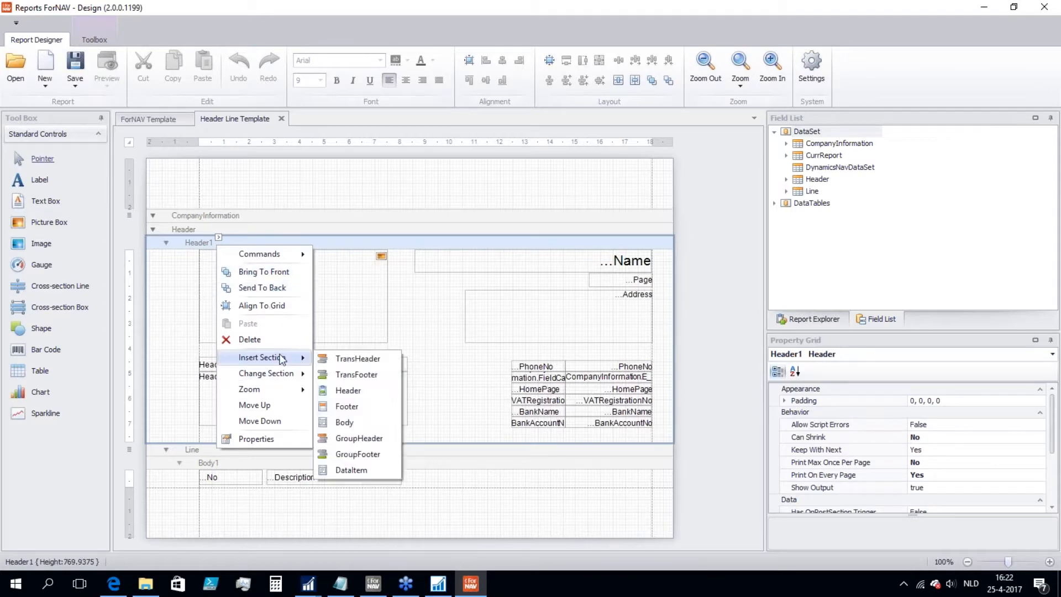
pyautogui.click(360, 397)
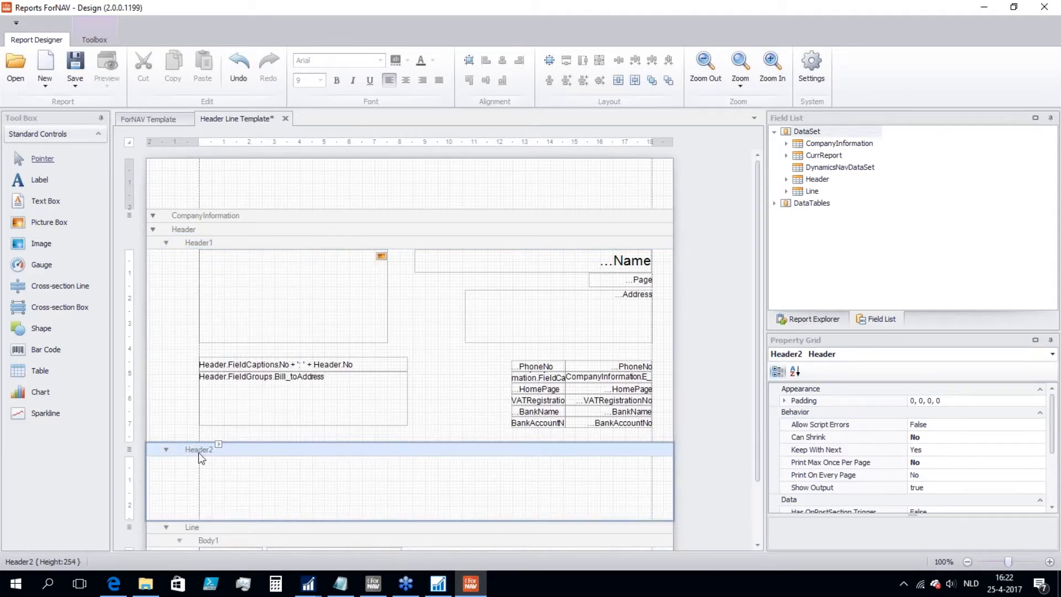
# Change the section name of the Header1 section to Logo.
pyautogui.click(212, 241)
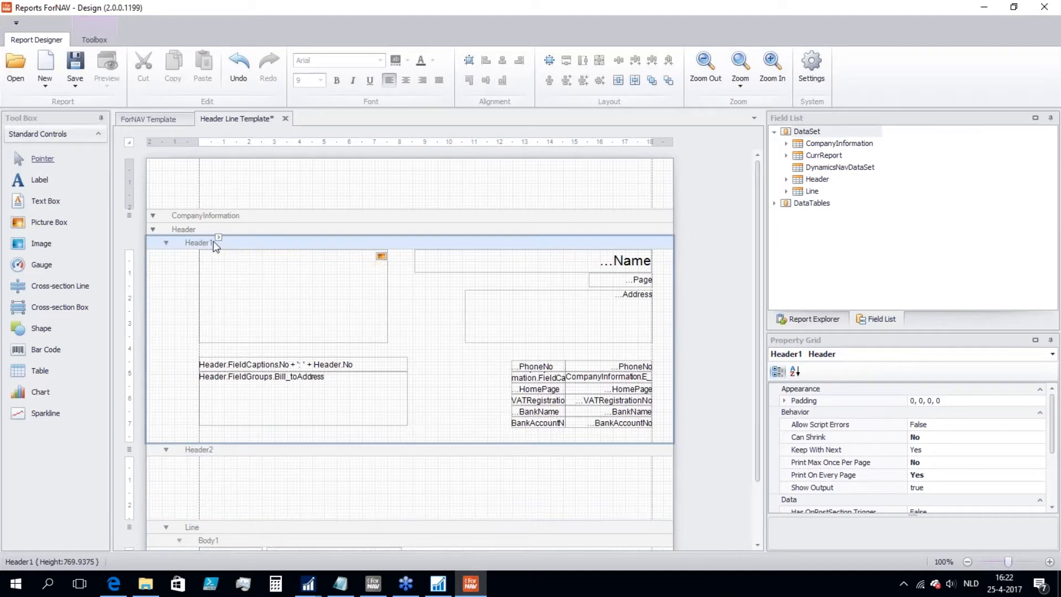
pyautogui.scroll(-3, 288, 320)
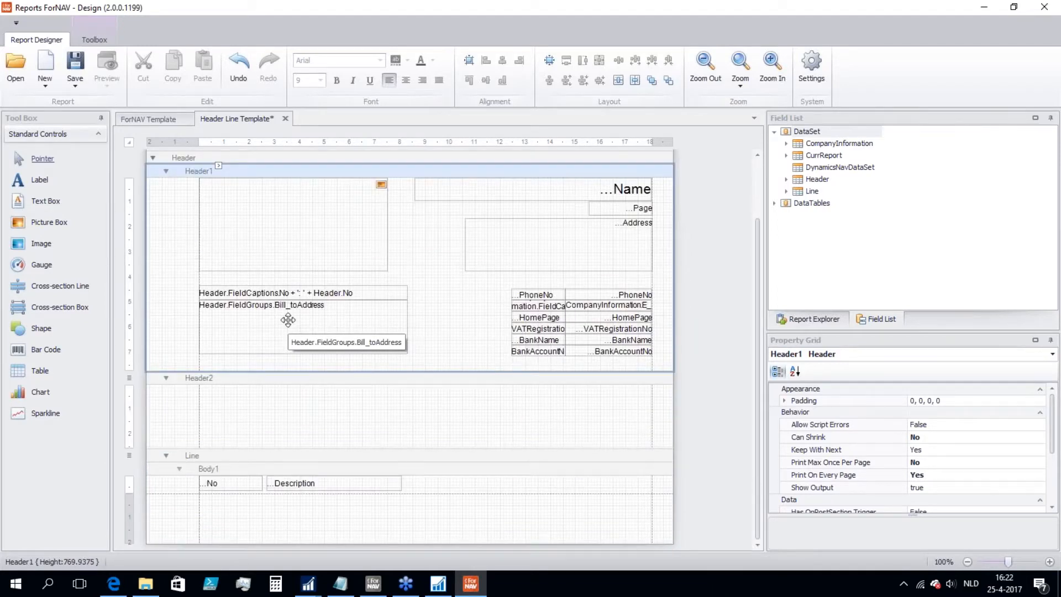
pyautogui.scroll(3, 288, 319)
pyautogui.scroll(-3, 861, 476)
pyautogui.click(946, 483)
pyautogui.doubleClick(961, 483)
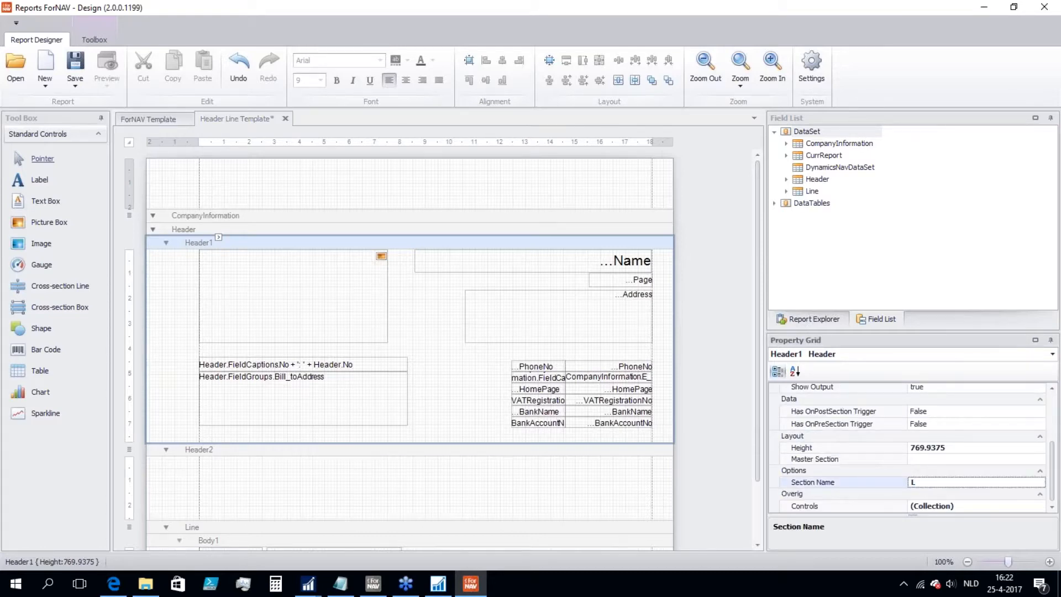
pyautogui.click(808, 459)
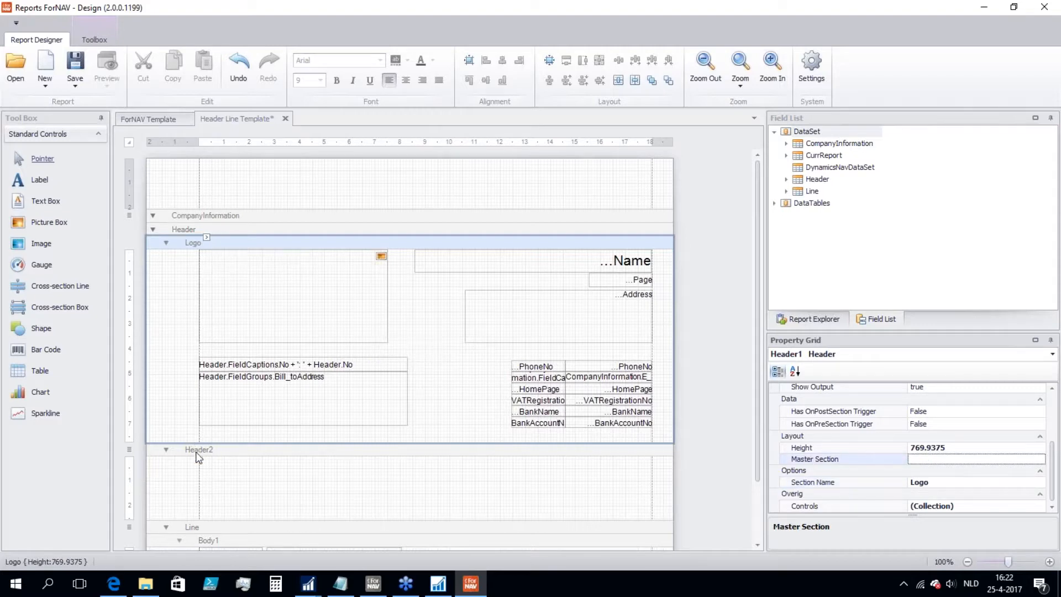
# Rename the Header2 section as Address, and close the Header Line Template without saving it.
pyautogui.click(228, 450)
pyautogui.click(940, 486)
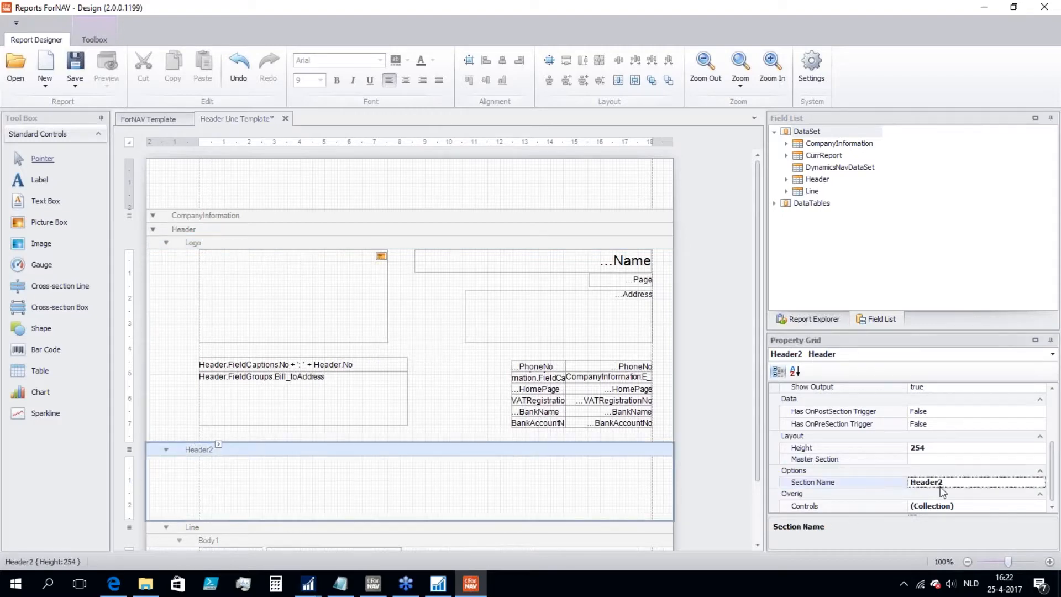
pyautogui.click(970, 480)
pyautogui.write('Address')
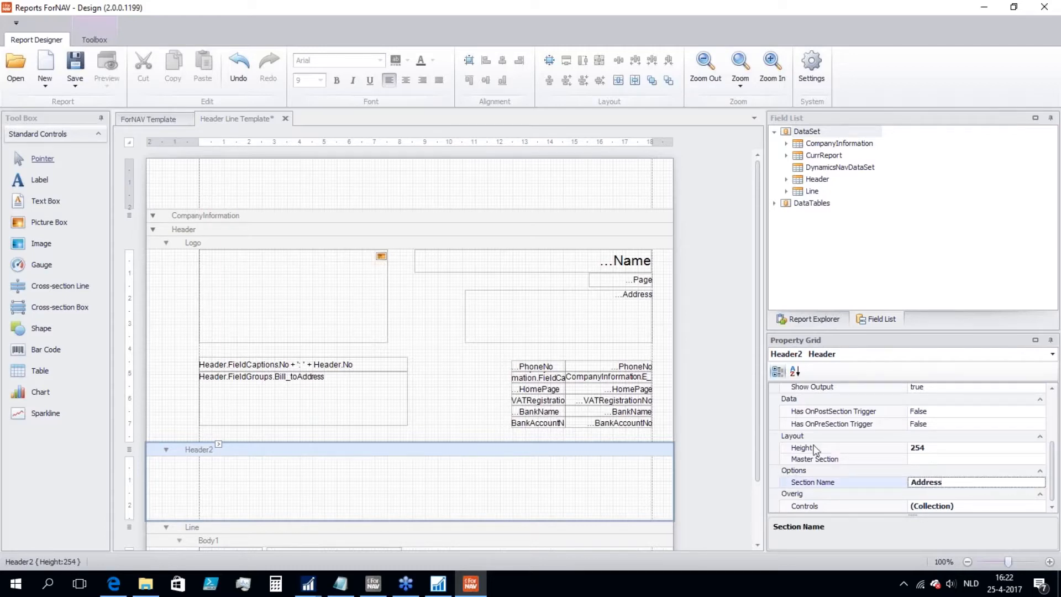
pyautogui.click(823, 457)
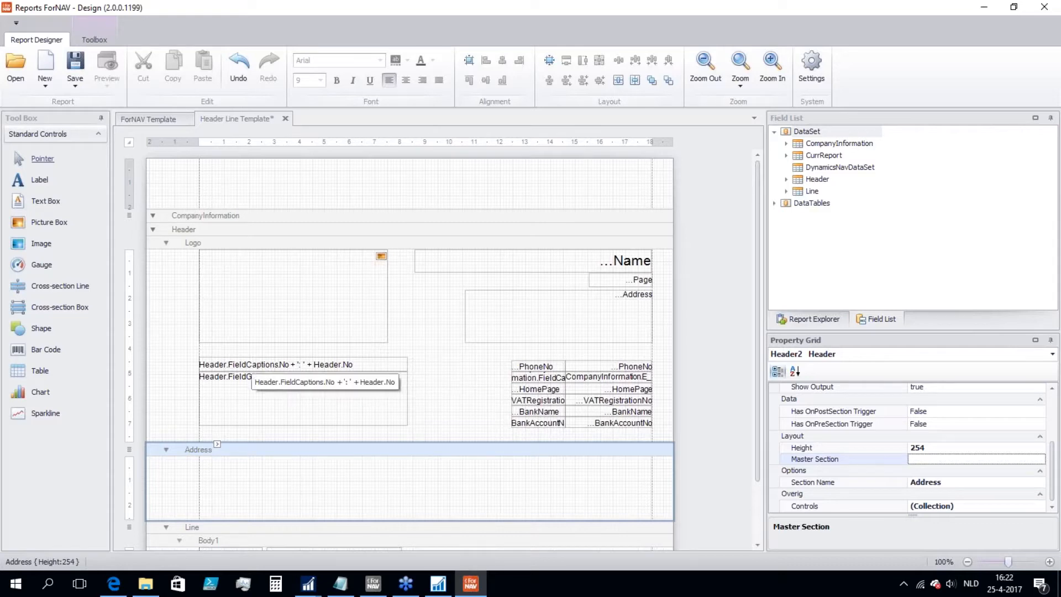
pyautogui.click(285, 119)
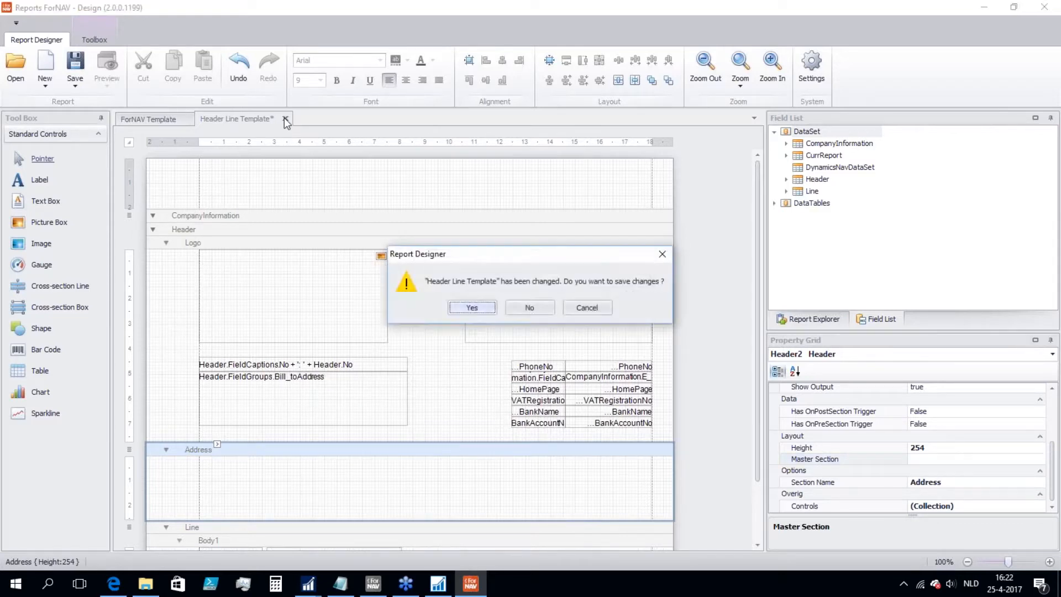
pyautogui.click(531, 310)
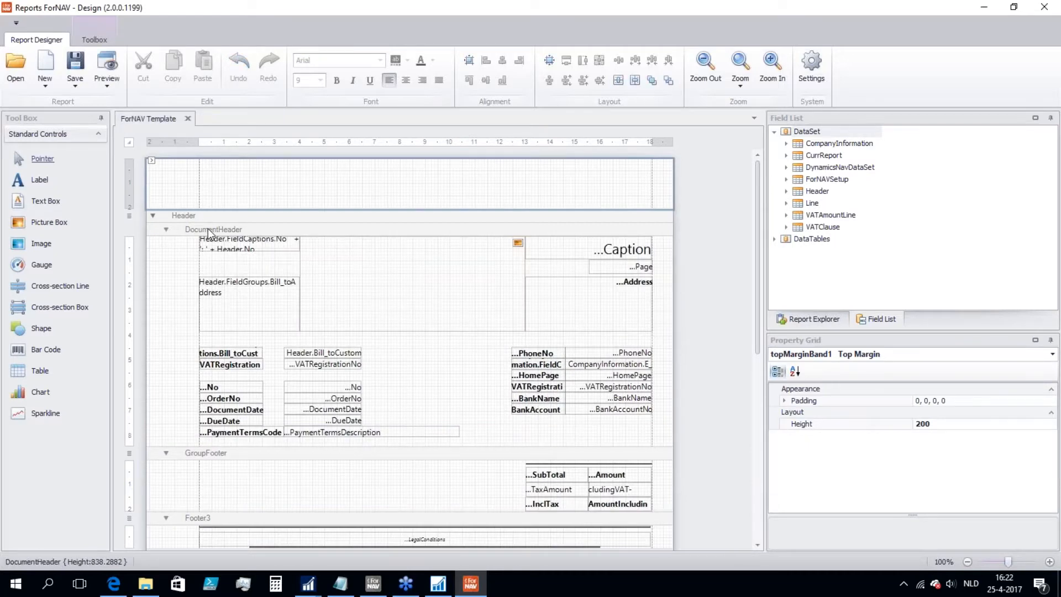
# Inspect the named sections of the ForNAV Template, including DocumentHeader, GroupFooter, TransFooter and LineBody.
pyautogui.click(208, 227)
pyautogui.click(193, 461)
pyautogui.scroll(-5, 193, 462)
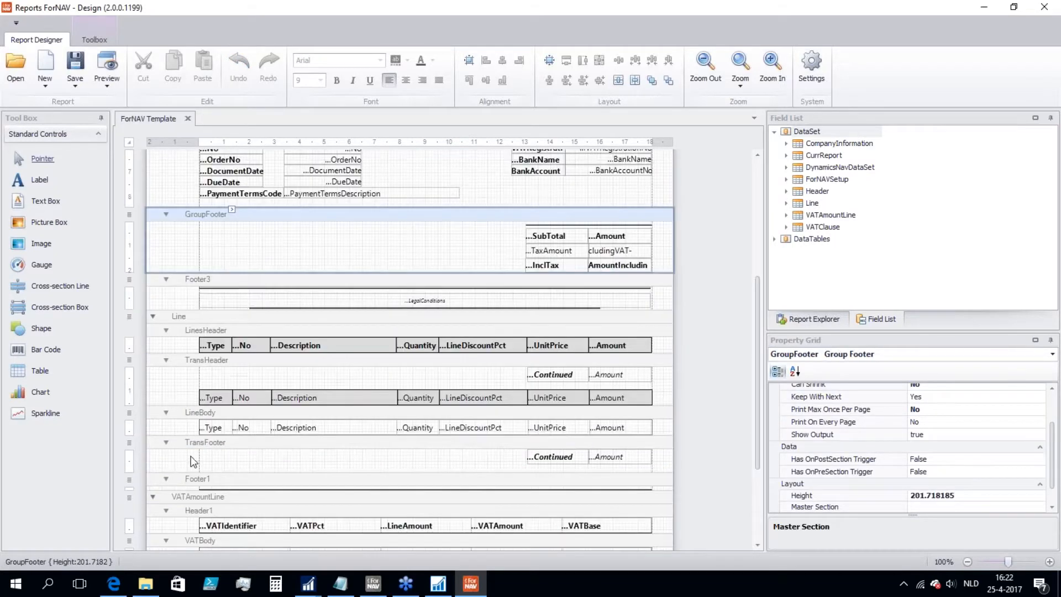
pyautogui.click(200, 445)
pyautogui.click(200, 416)
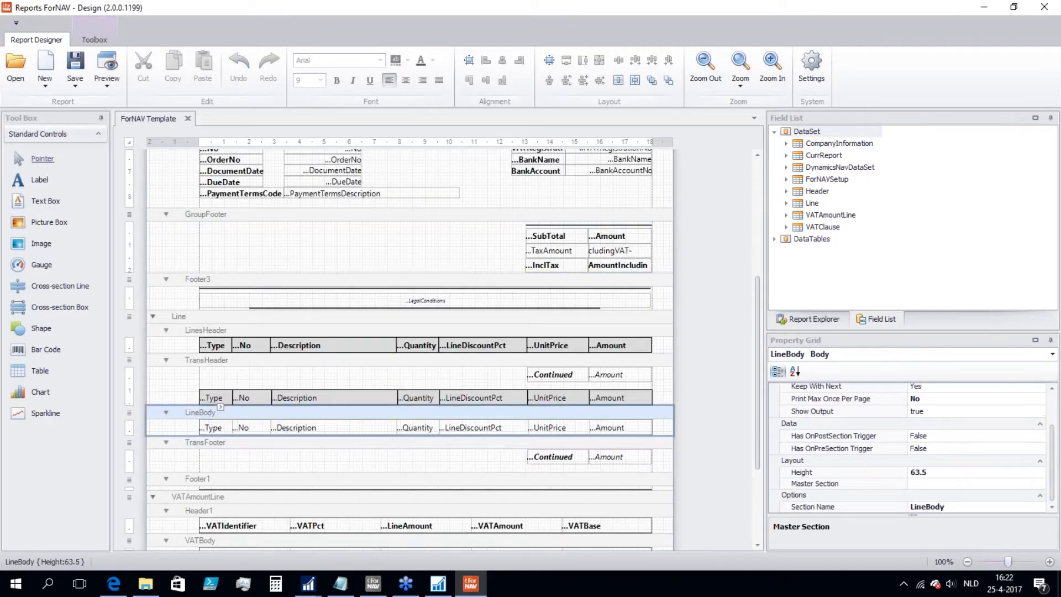
pyautogui.scroll(6, 192, 406)
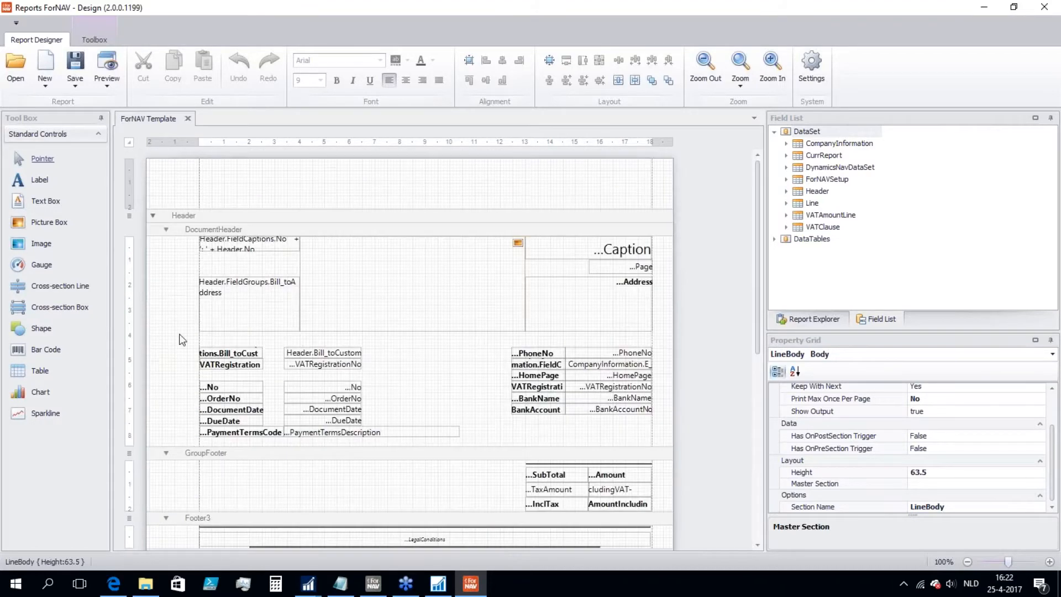
pyautogui.click(170, 311)
# Swap the company address and bill-to address boxes in DocumentHeader, sizing them 400 by 220 and 500 by 220 respectively.
pyautogui.click(584, 305)
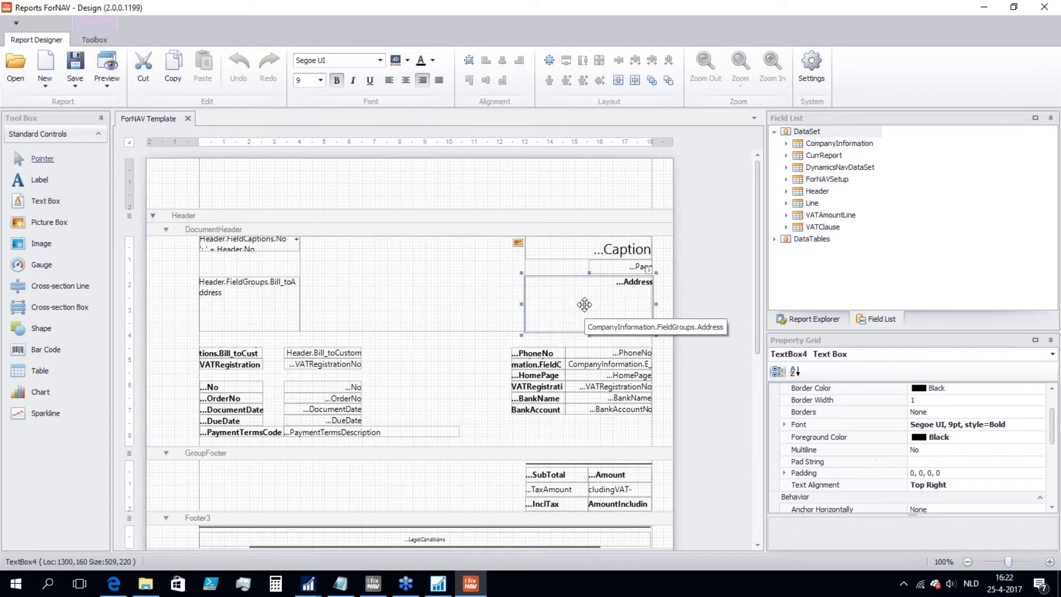
pyautogui.moveTo(593, 302); pyautogui.dragTo(332, 366)
pyautogui.moveTo(225, 287); pyautogui.dragTo(551, 288)
pyautogui.moveTo(629, 304); pyautogui.dragTo(654, 304)
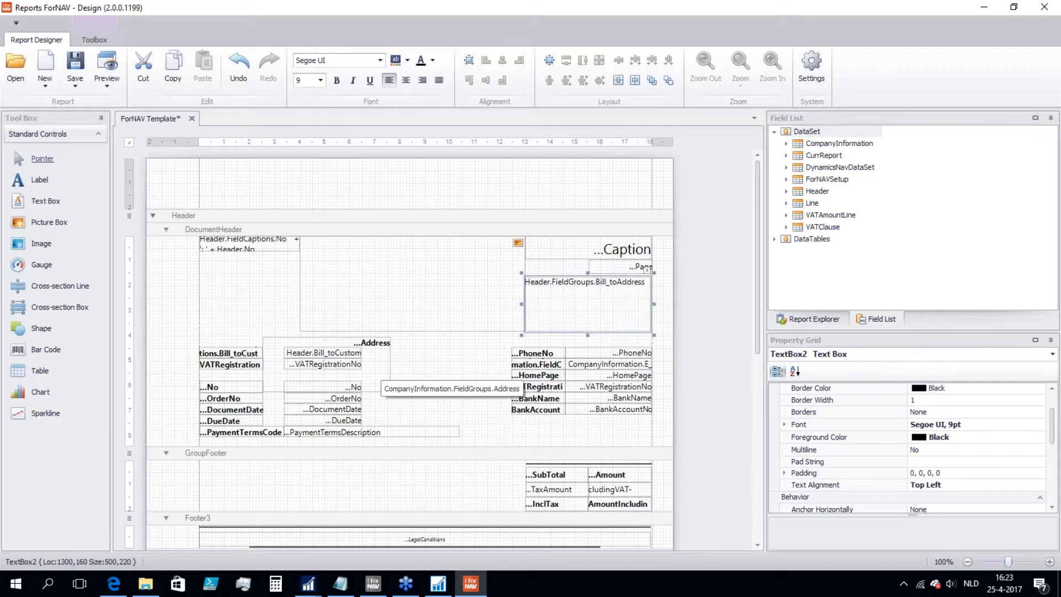
pyautogui.moveTo(380, 364); pyautogui.dragTo(301, 303)
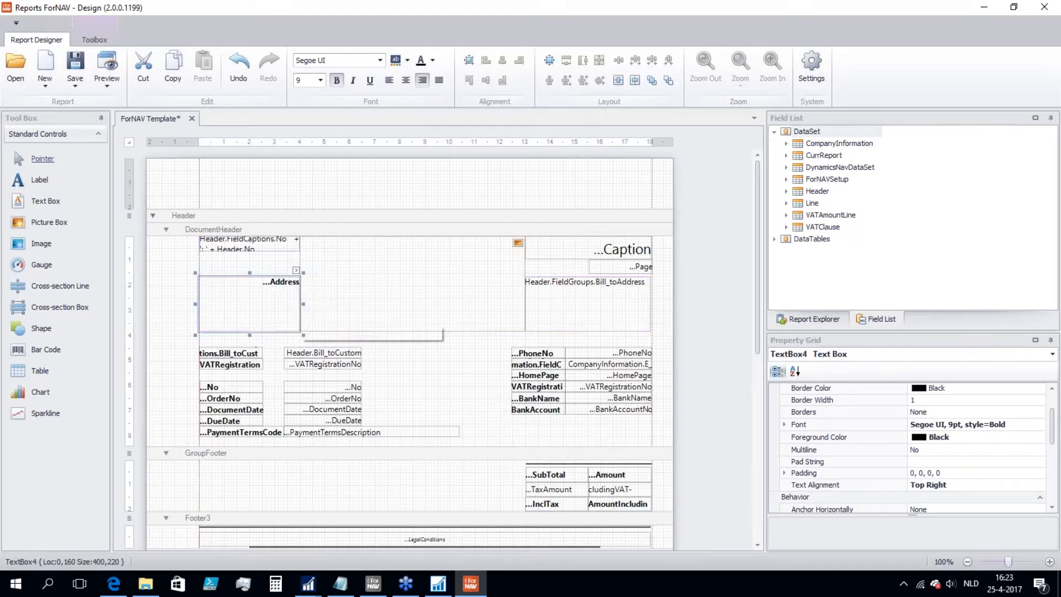
# Set the company address text to bright green (0, 255, 0) and align it left.
pyautogui.click(432, 60)
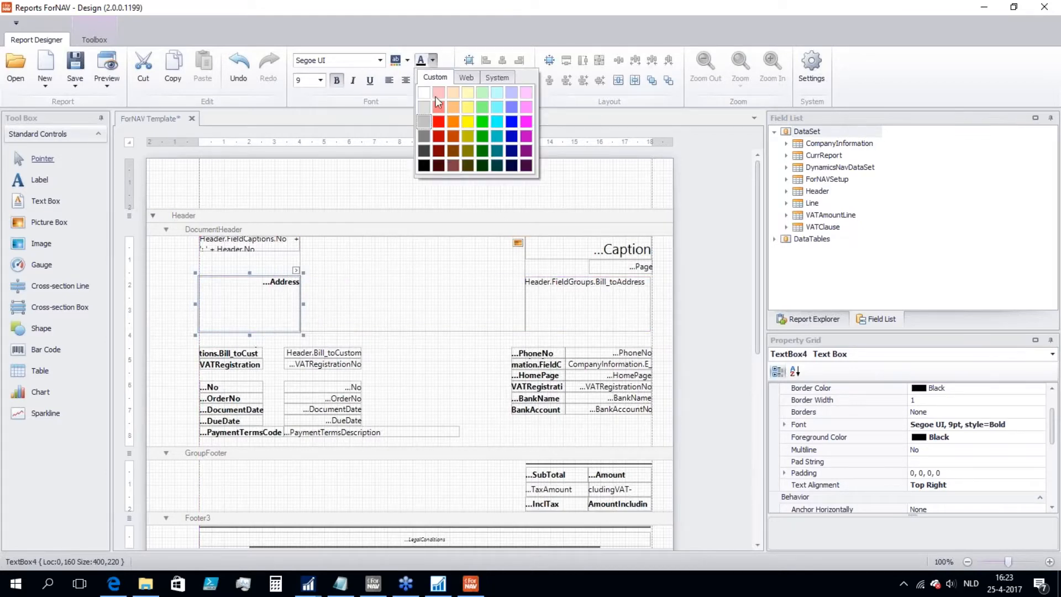
pyautogui.click(485, 123)
pyautogui.click(389, 80)
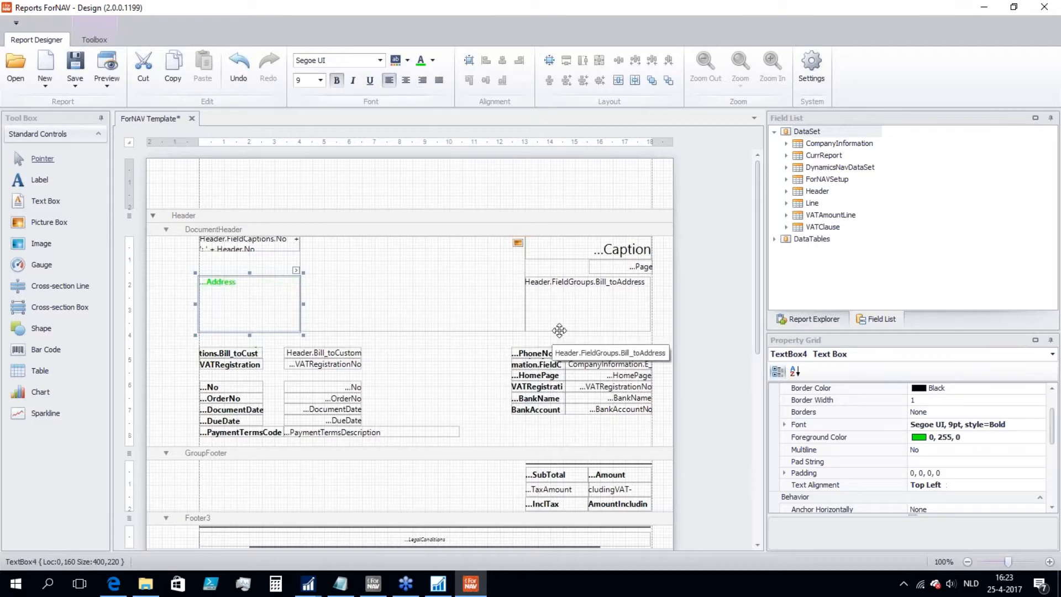
# Set the bill-to address text colour to red.
pyautogui.click(559, 330)
pyautogui.click(433, 59)
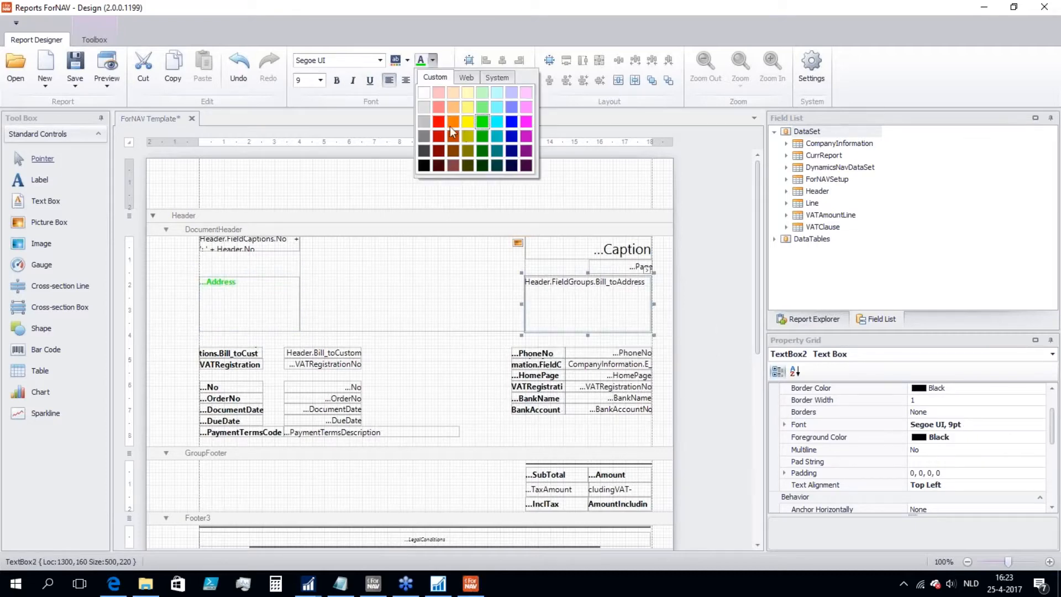
pyautogui.click(438, 121)
pyautogui.click(399, 395)
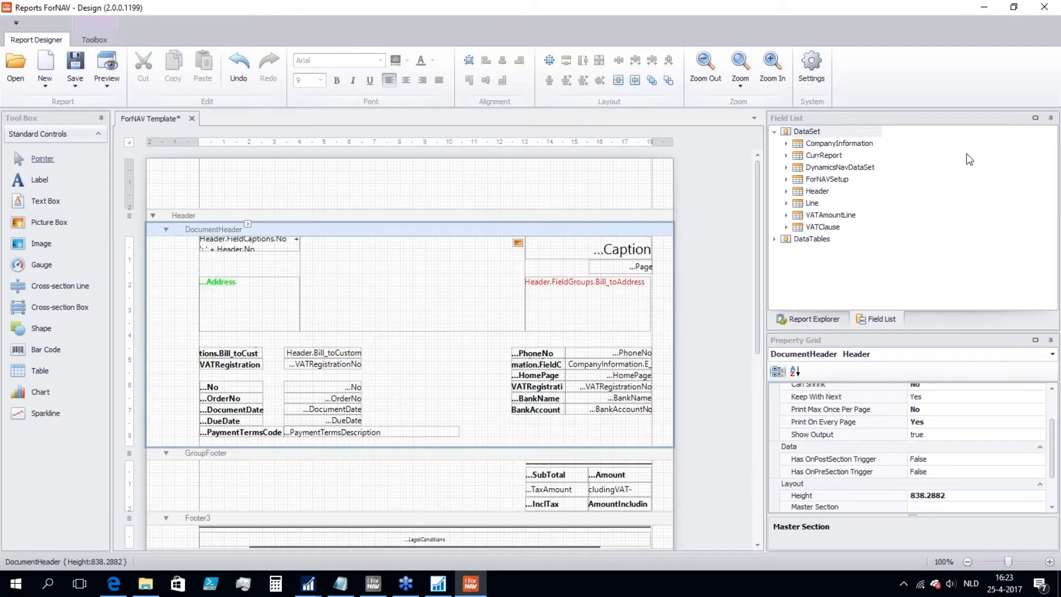
# Save the ForNAV Template changes, then close the report designer and the ForNAV Setup window.
pyautogui.click(1042, 8)
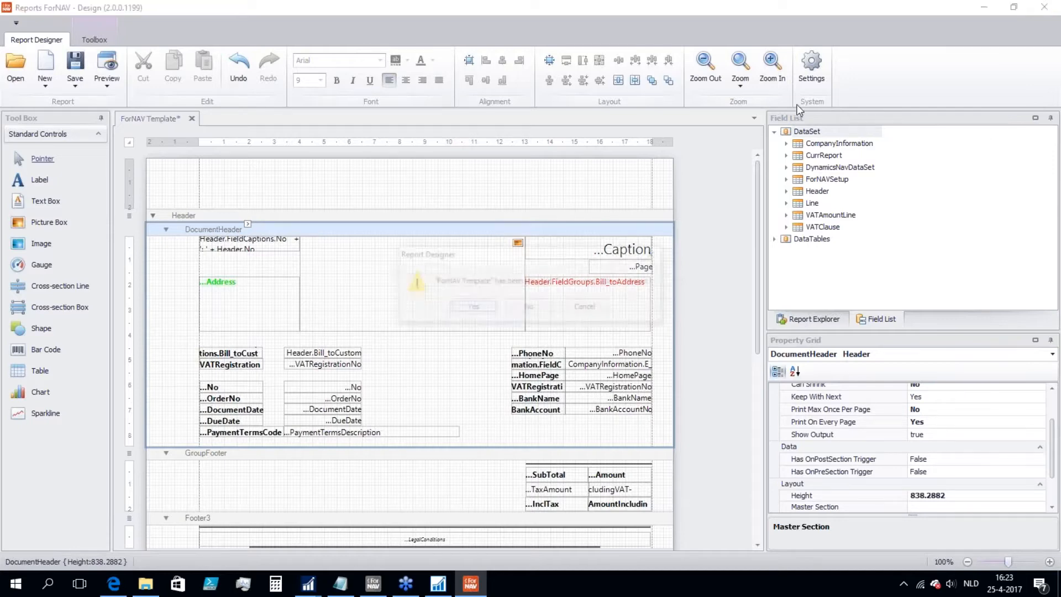
pyautogui.click(473, 308)
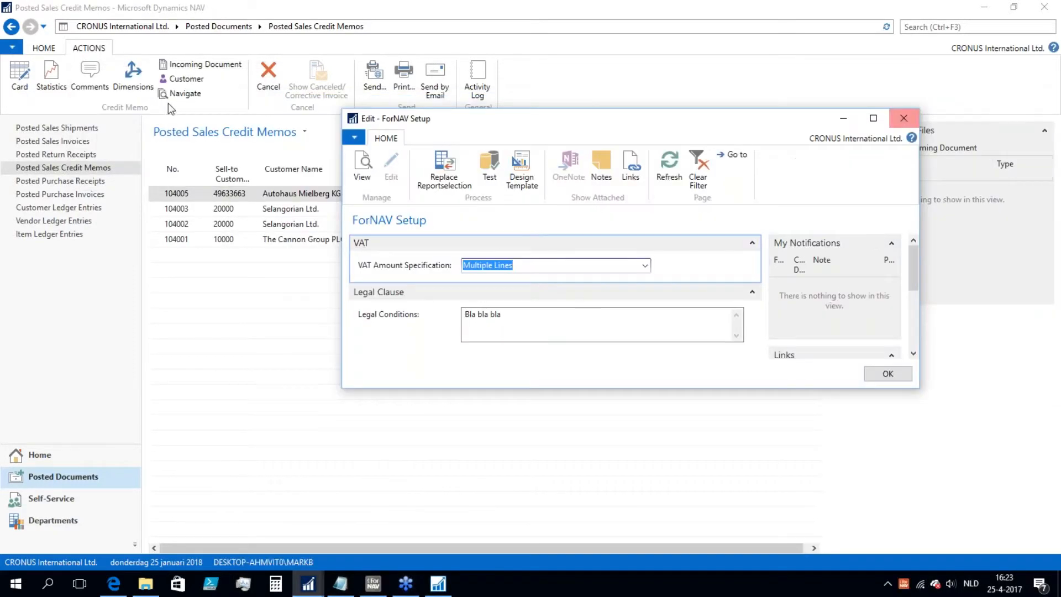
pyautogui.press('Escape')
# Preview the first document in Posted Sales Invoices to check the changed template, then close the preview.
pyautogui.click(44, 142)
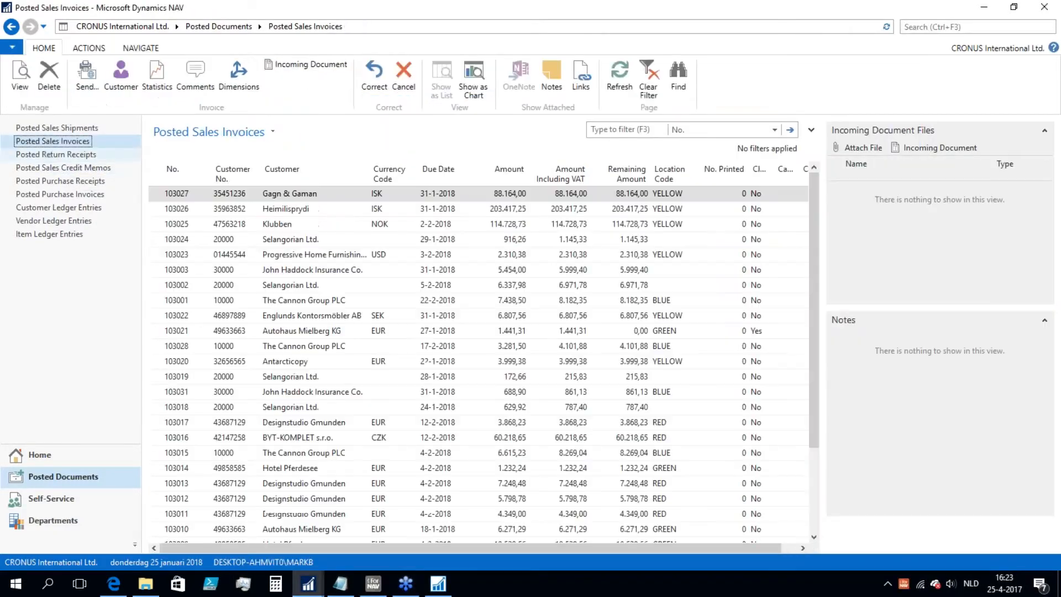
pyautogui.click(89, 49)
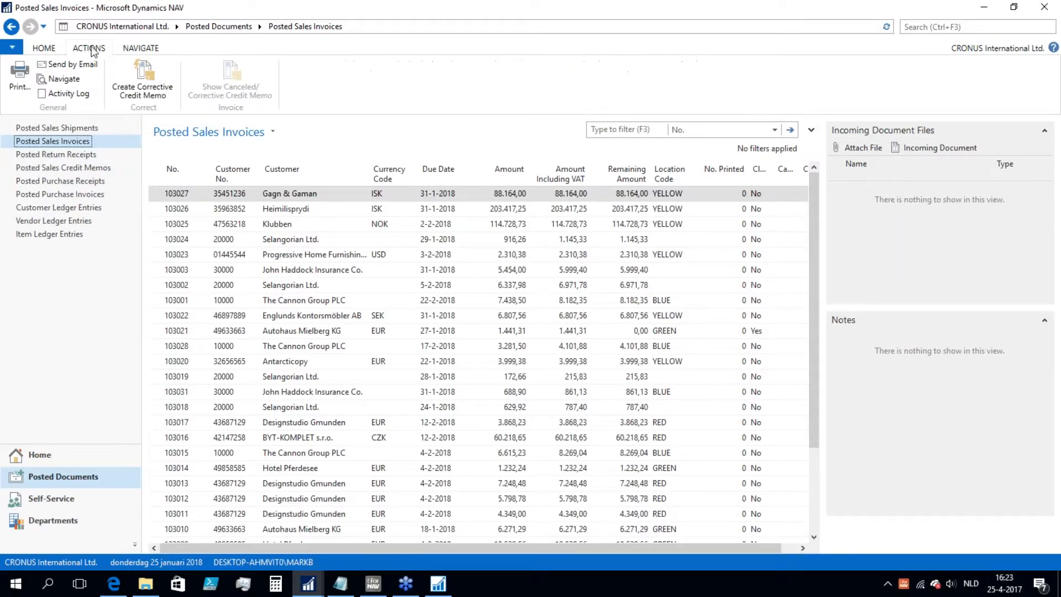
pyautogui.click(28, 77)
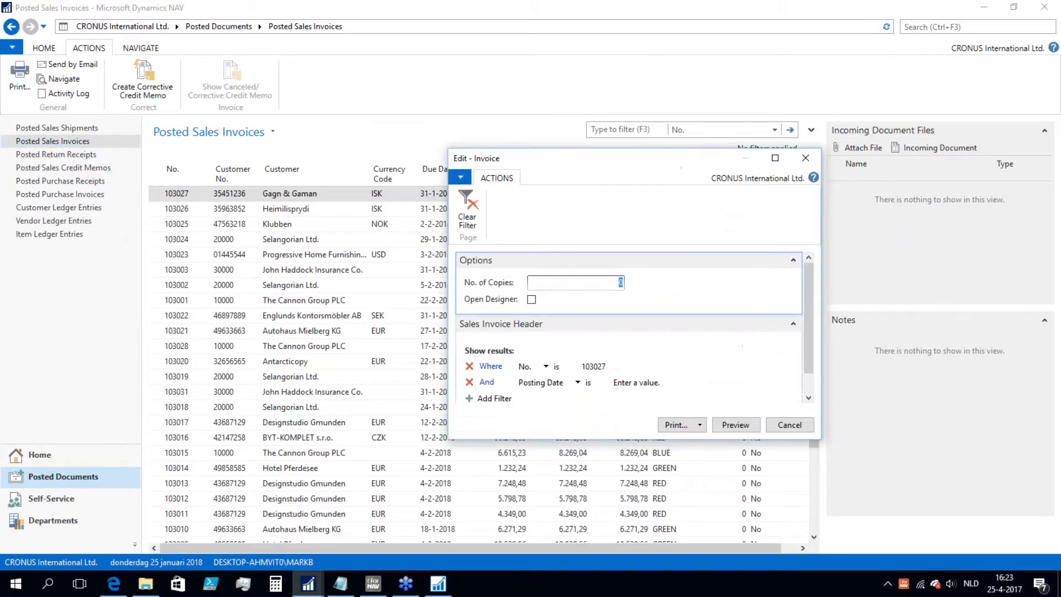
pyautogui.click(735, 429)
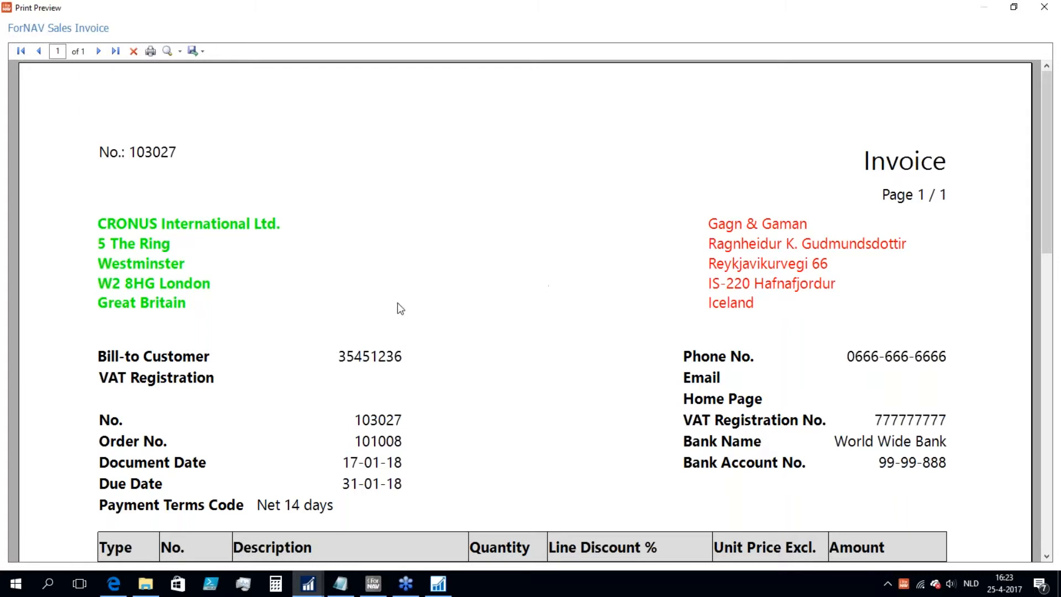
pyautogui.press('Escape')
# Preview the first document in Posted Sales Credit Memos to check the shared template, then close the preview.
pyautogui.click(67, 167)
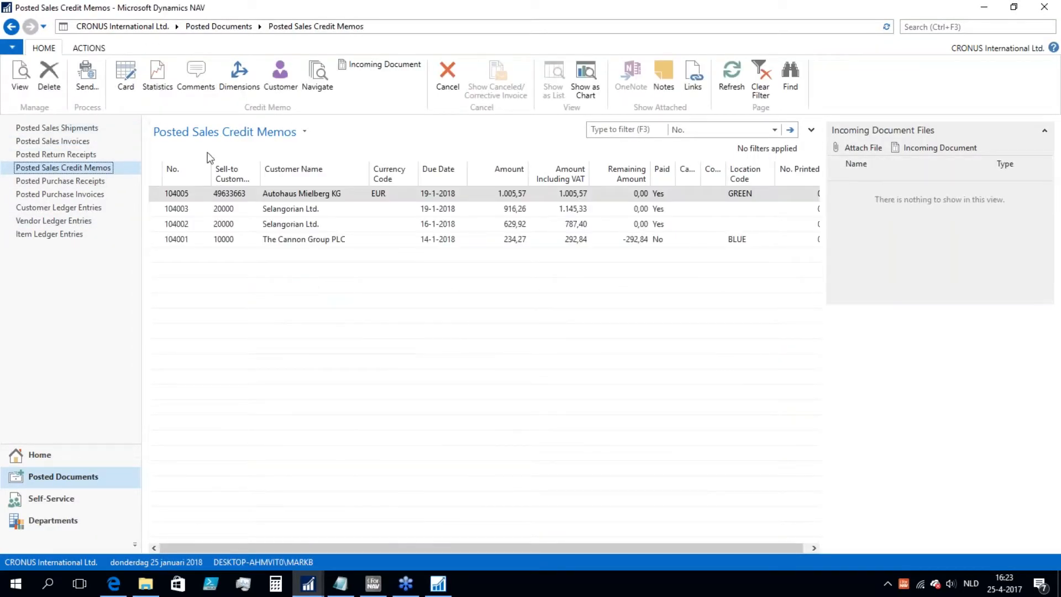
pyautogui.click(101, 49)
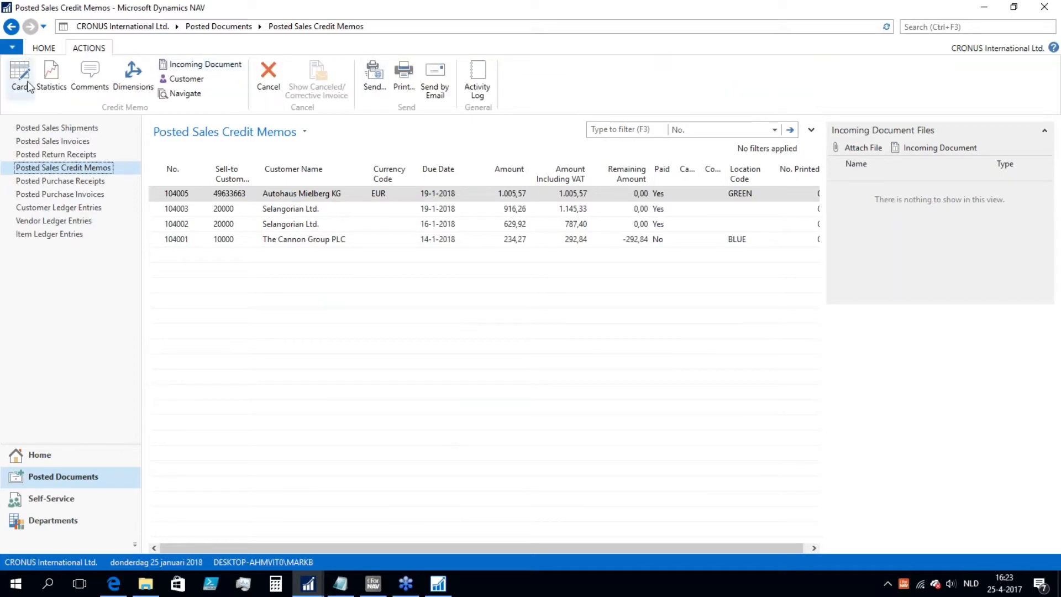
pyautogui.click(402, 83)
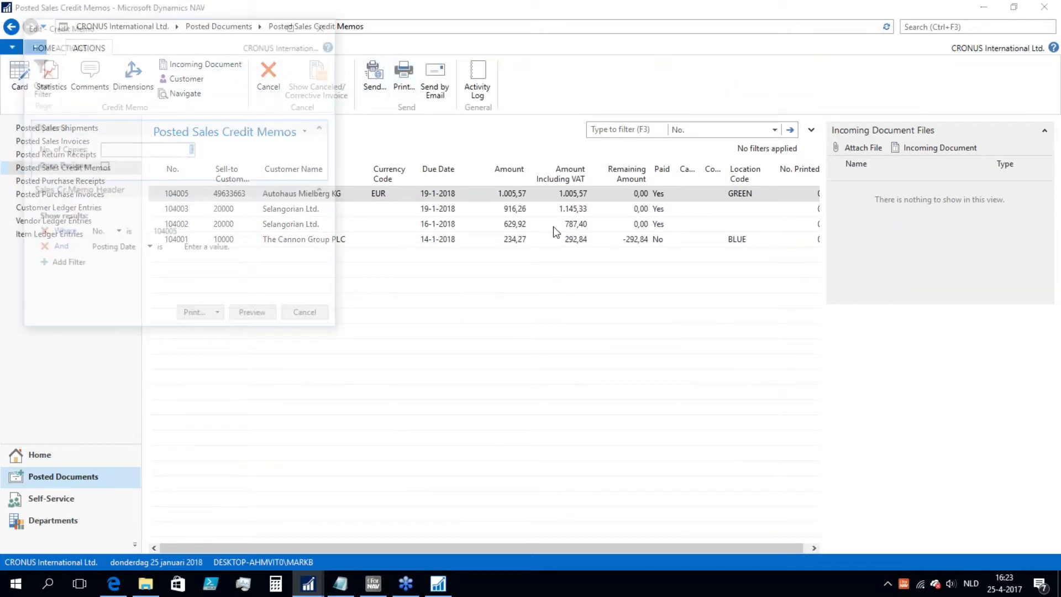
pyautogui.click(254, 317)
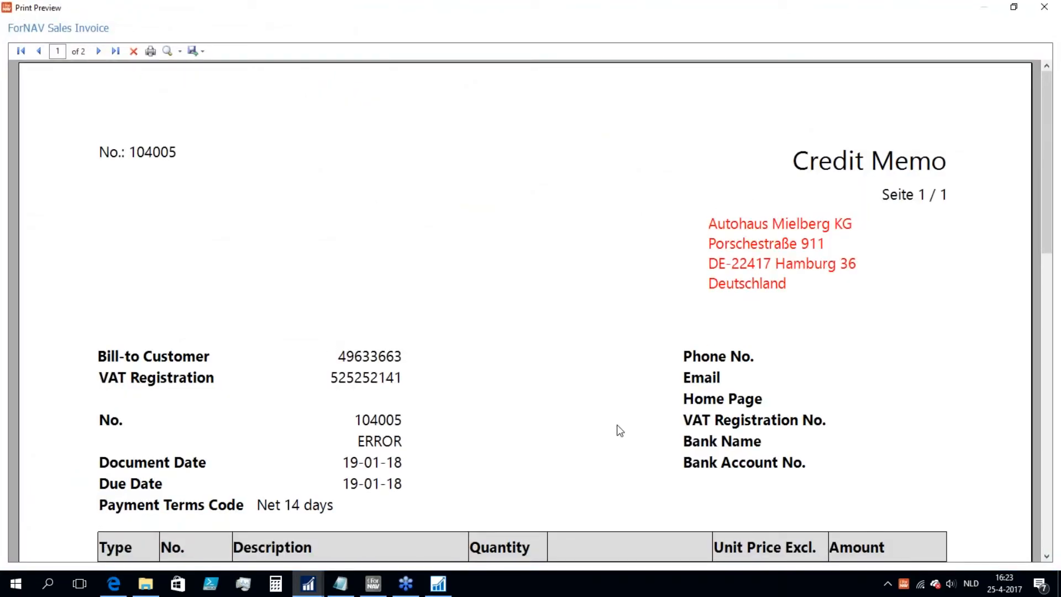
pyautogui.press('Escape')
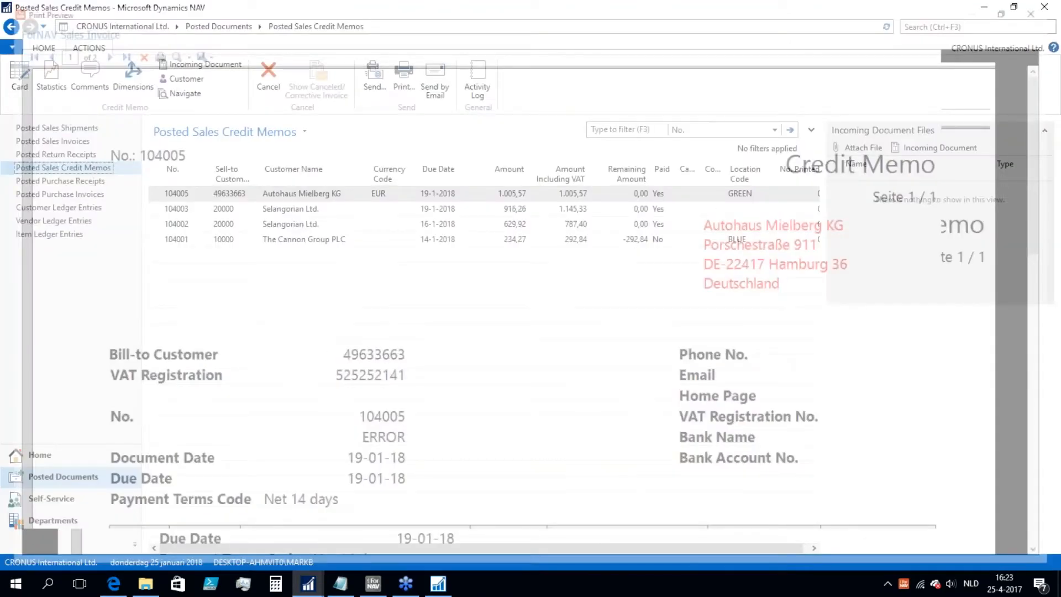
# Open the ForNAV Sales Invoice report in the designer from the first posted sales invoice, with Open Designer enabled.
pyautogui.click(52, 141)
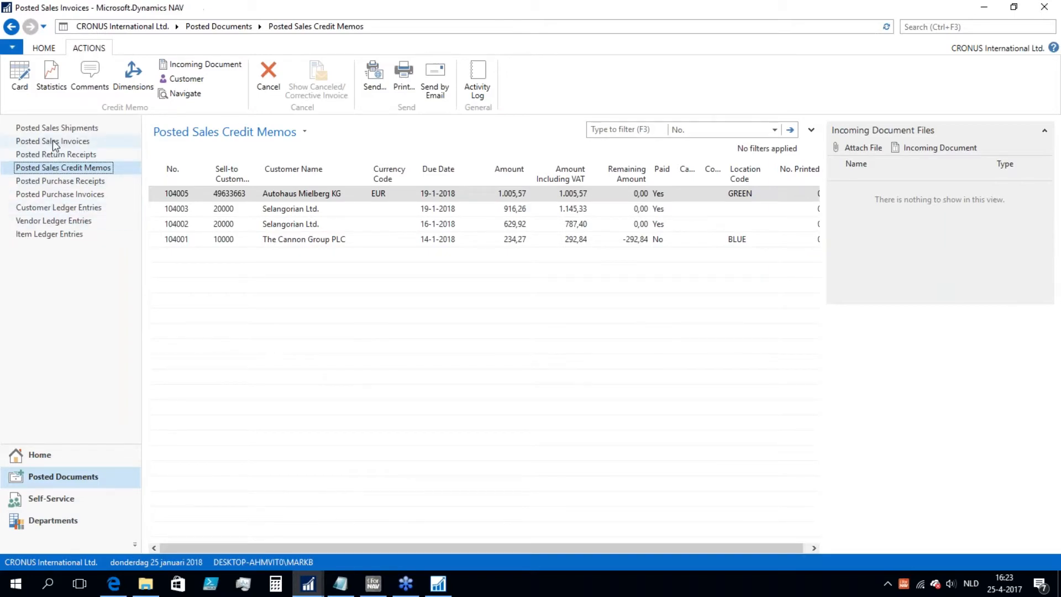
pyautogui.click(94, 48)
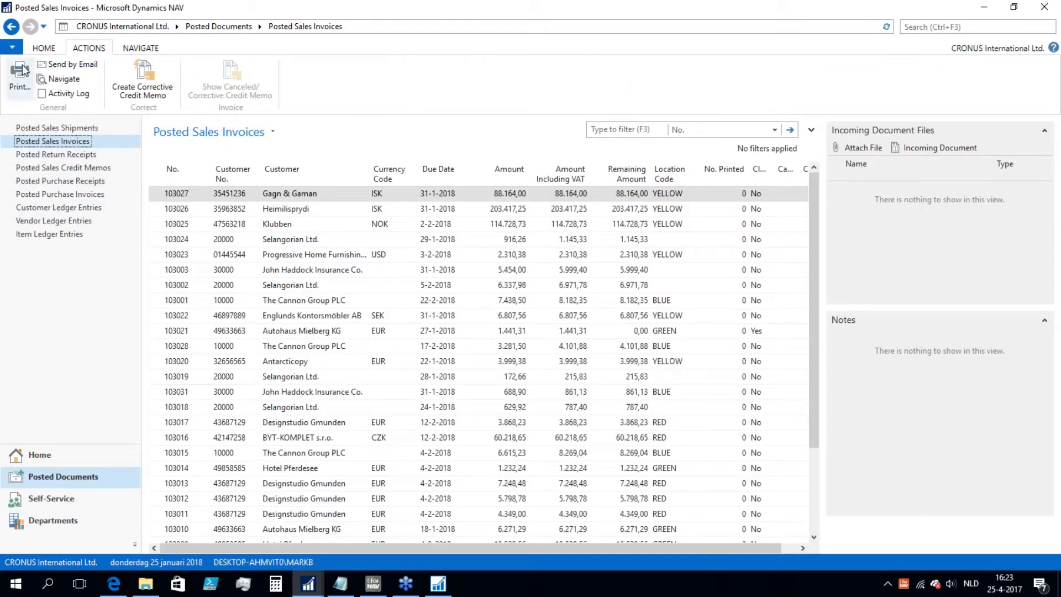
pyautogui.click(20, 83)
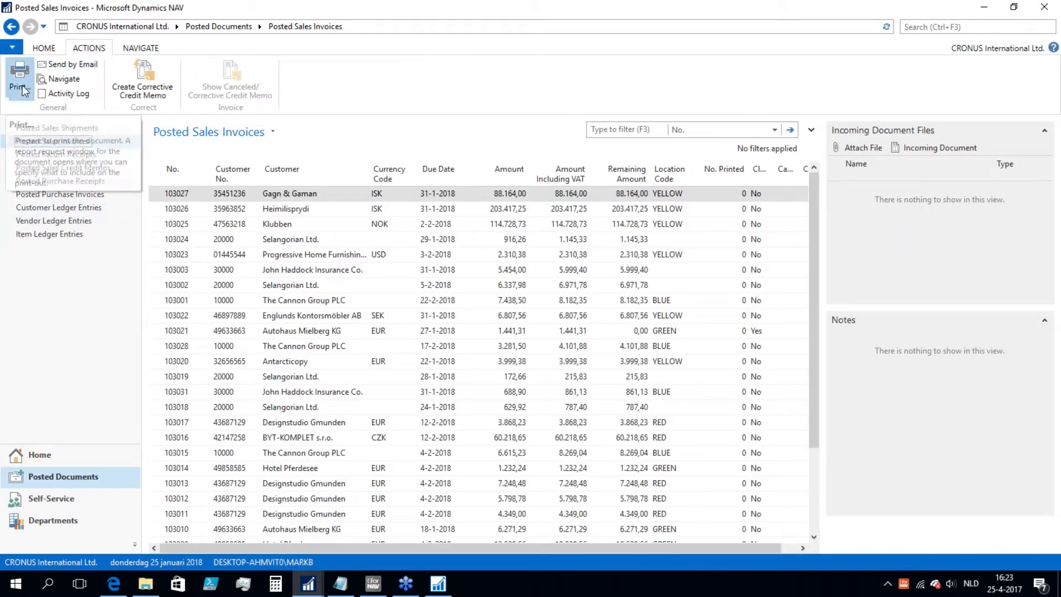
pyautogui.click(532, 299)
pyautogui.click(675, 426)
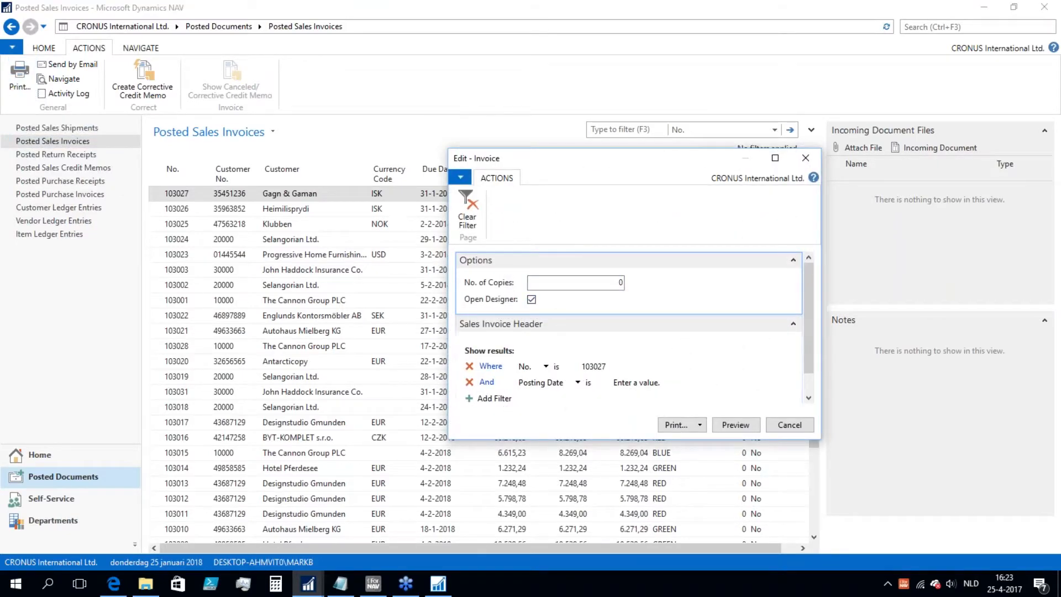
pyautogui.click(735, 426)
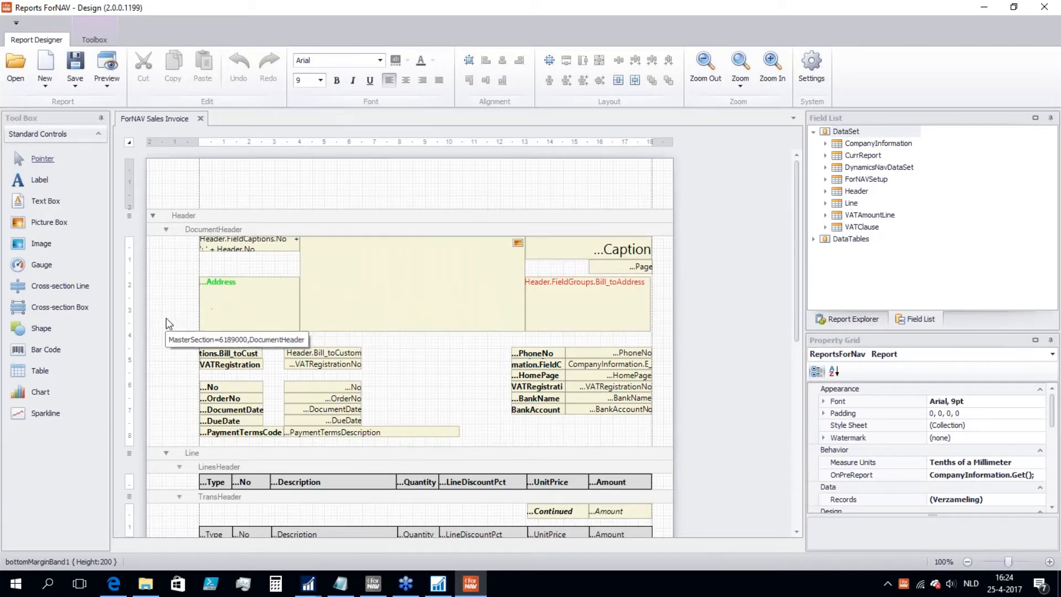
# Examine the Master Section property of the invoice's DocumentHeader, TransHeader and LineBody sections, then close the designer.
pyautogui.click(191, 228)
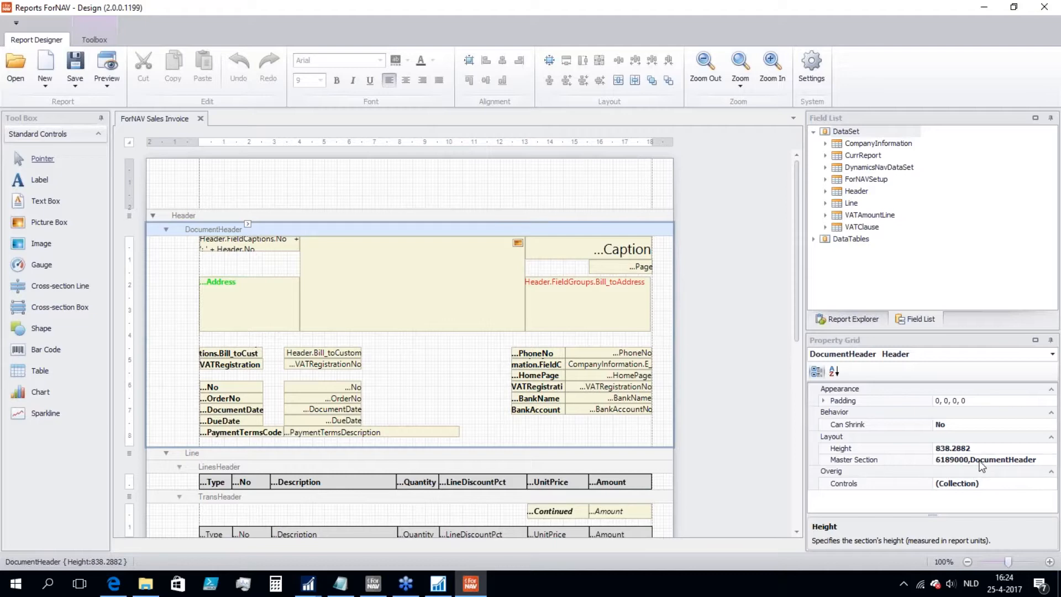
pyautogui.scroll(-3, 373, 460)
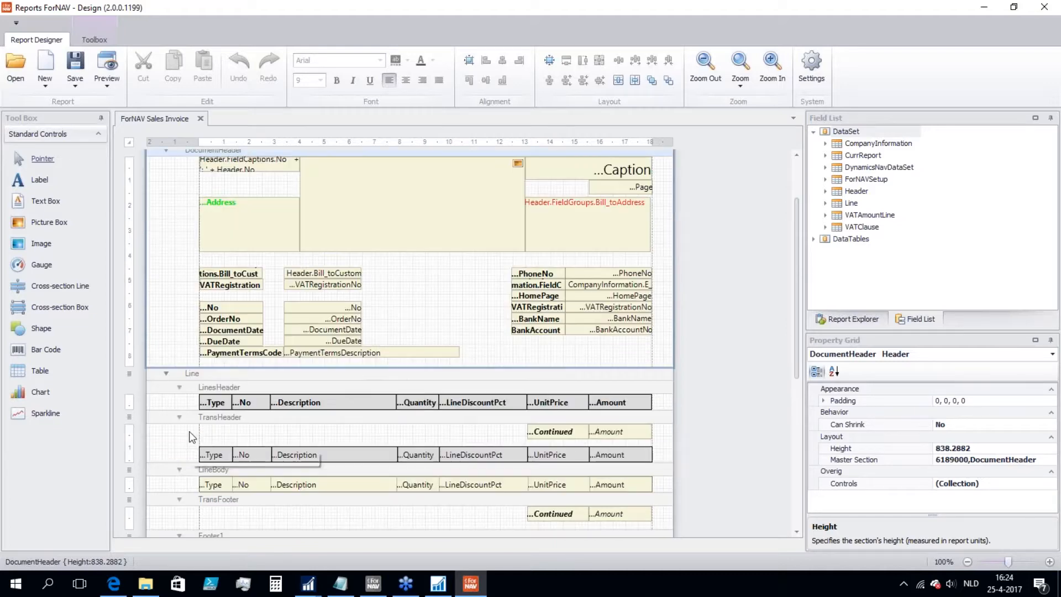
pyautogui.click(422, 425)
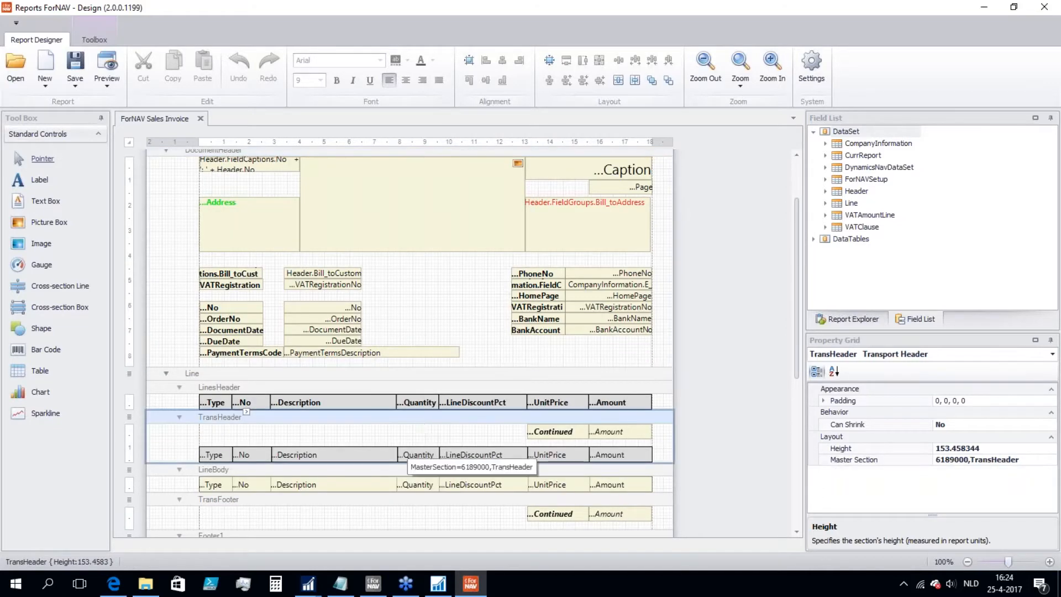
pyautogui.click(414, 475)
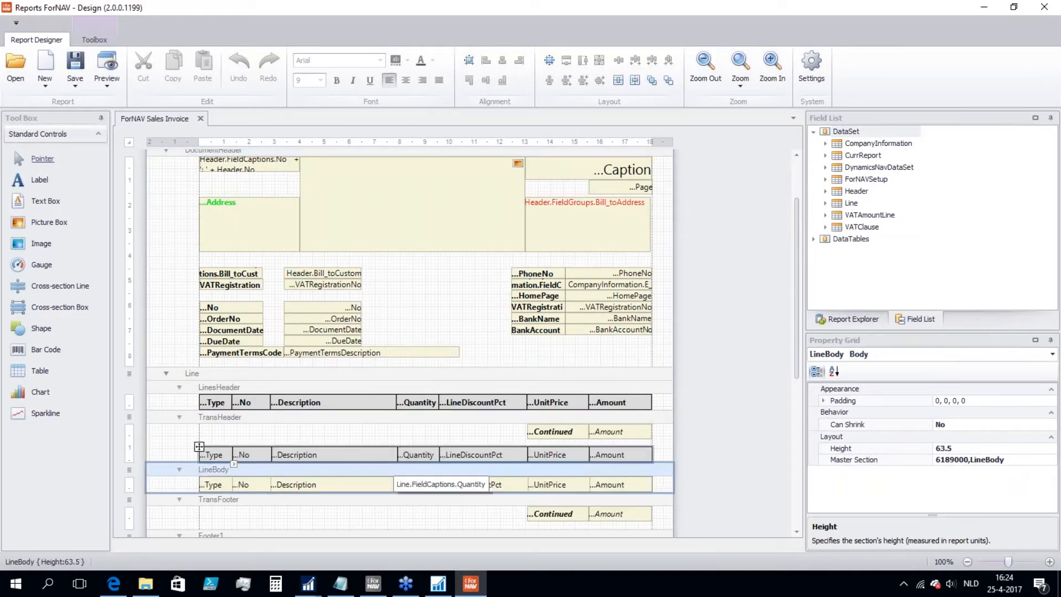
pyautogui.scroll(3, 162, 391)
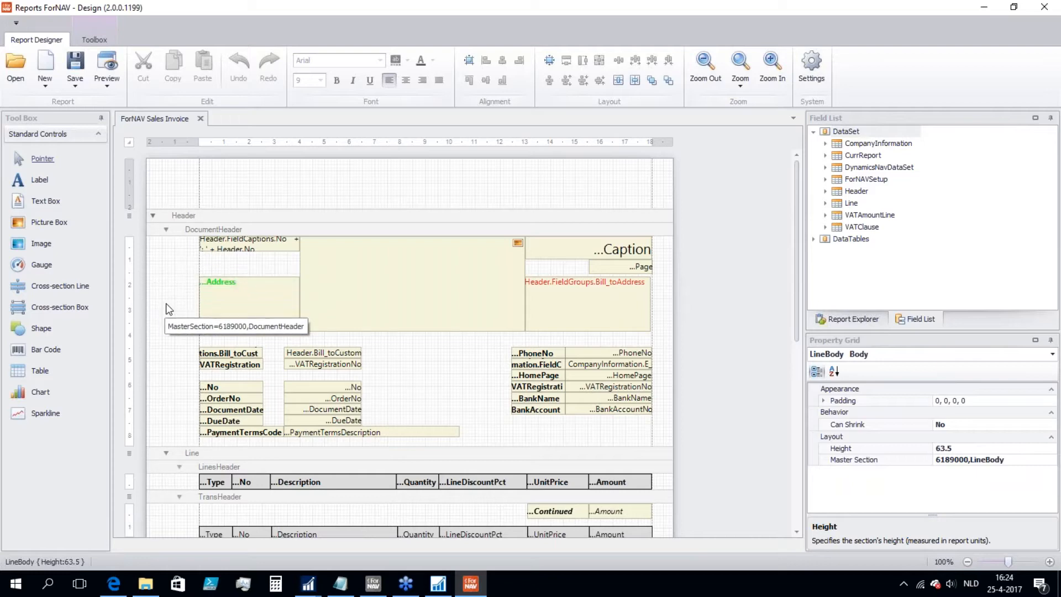
pyautogui.click(1046, 6)
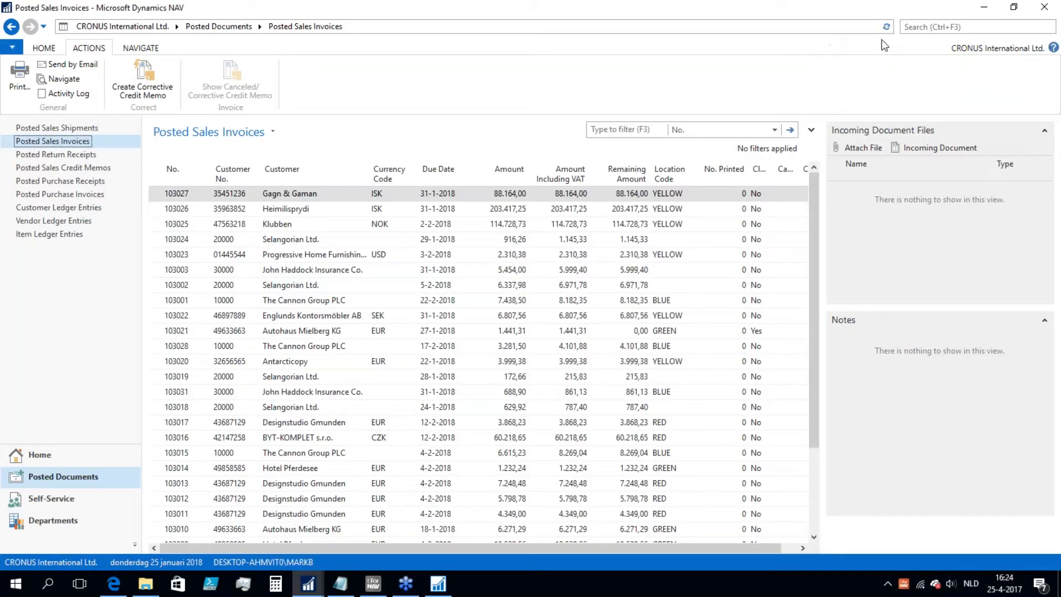
# Reopen the ForNAV Template in the report designer from ForNAV Setup and select its DocumentHeader section.
pyautogui.moveTo(308, 583)
pyautogui.click(381, 543)
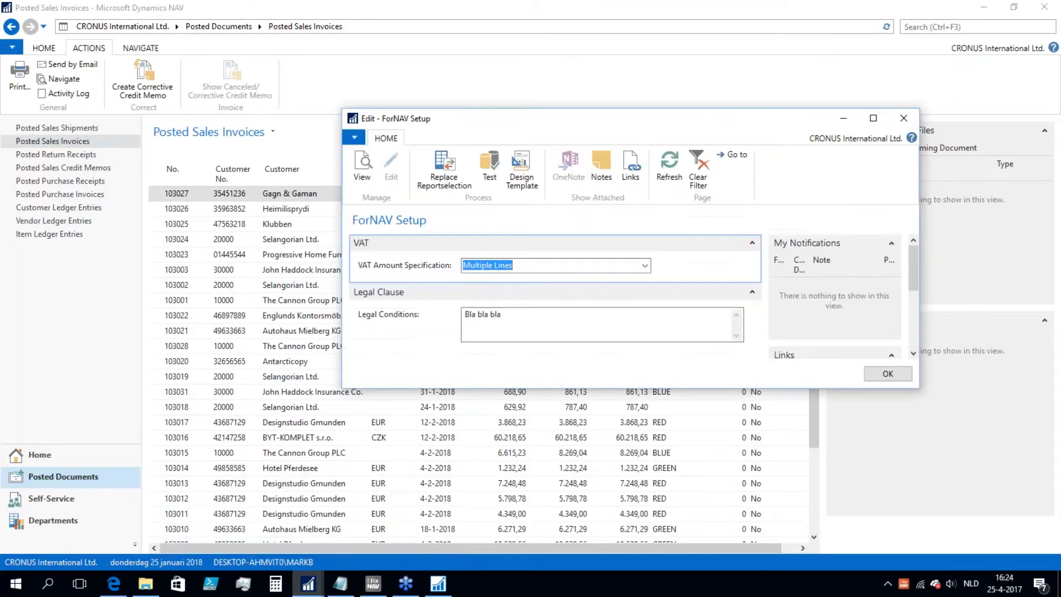
pyautogui.click(520, 168)
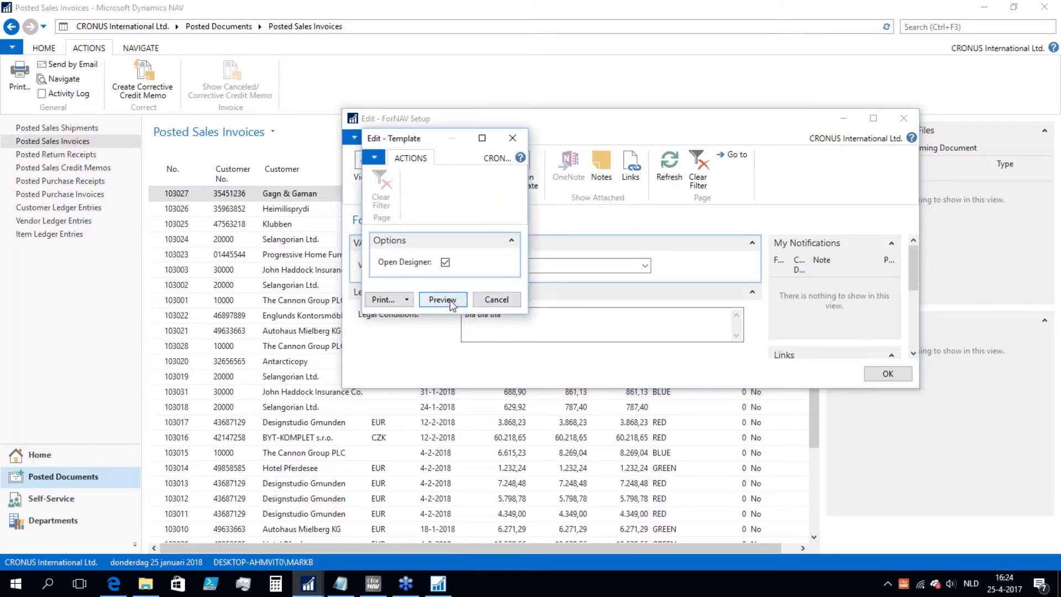
pyautogui.click(451, 301)
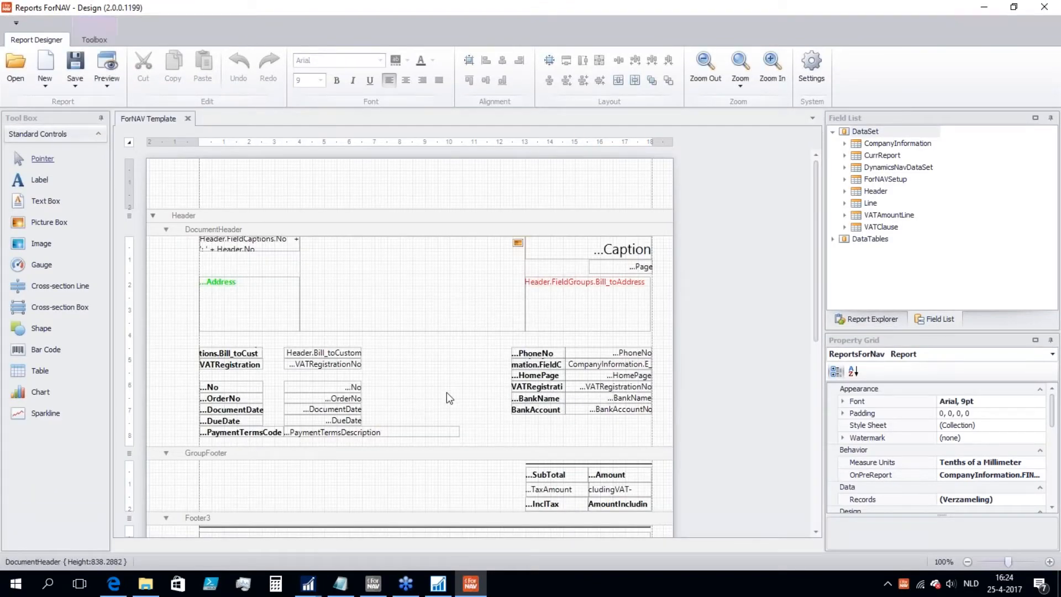
pyautogui.click(449, 397)
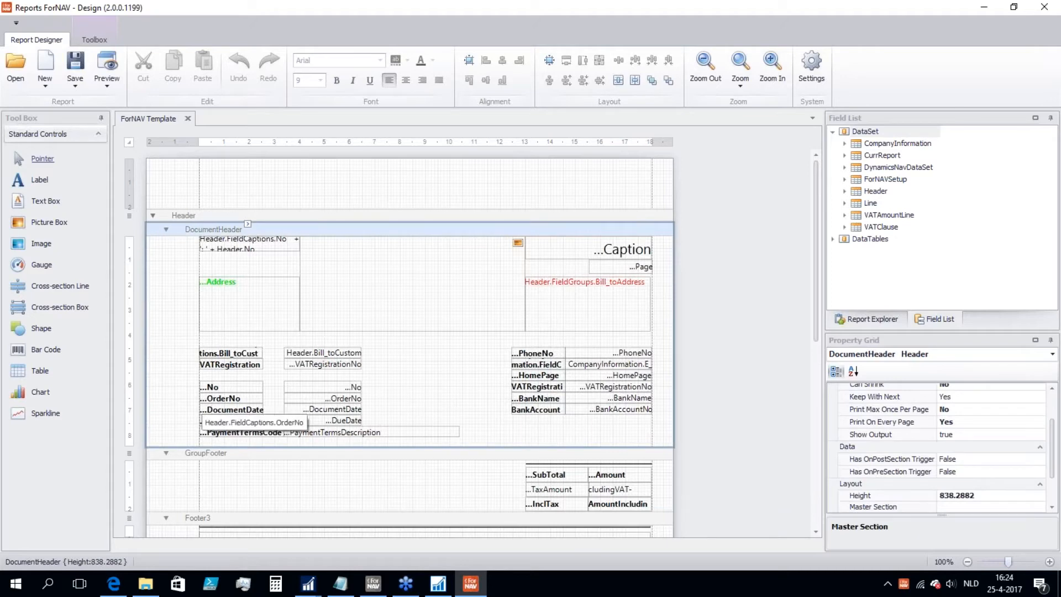
pyautogui.click(171, 478)
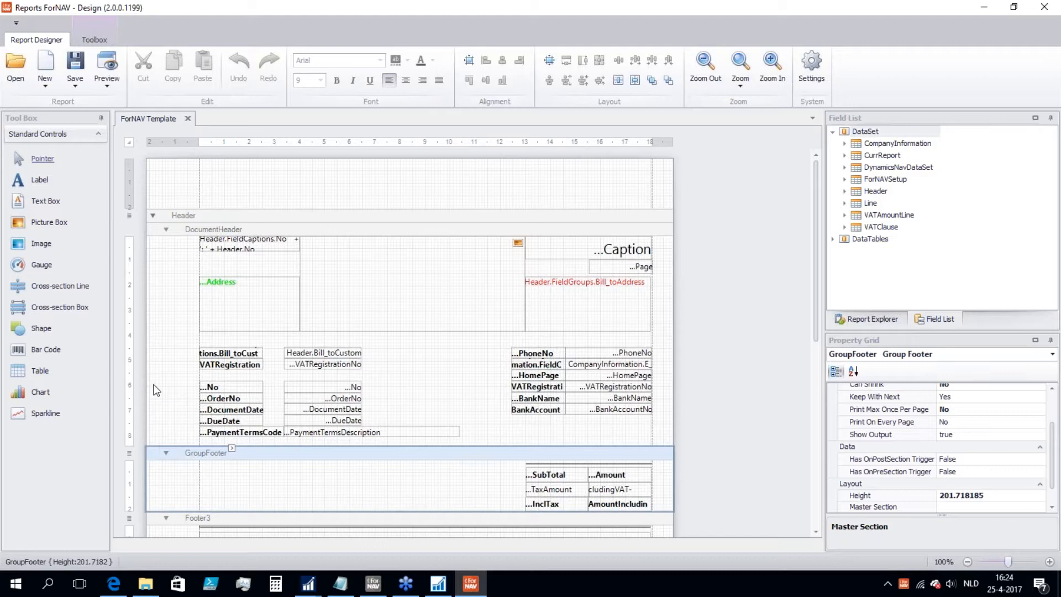
pyautogui.click(174, 381)
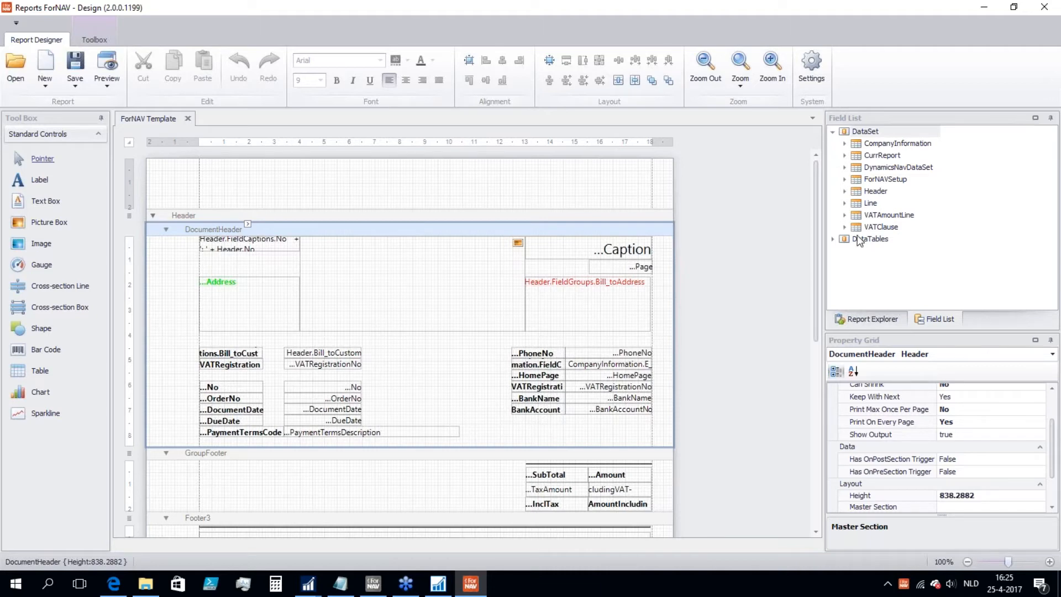
# Add the CurrencyCode field from the Header table's FieldLookups to DocumentHeader, between the bill-to and company contact fields.
pyautogui.click(845, 191)
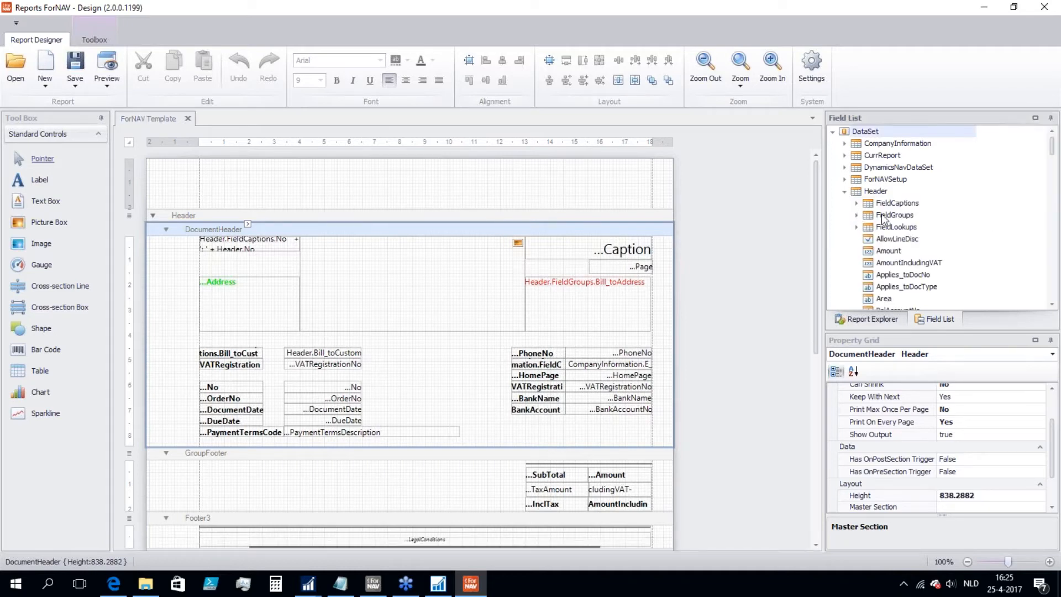
pyautogui.click(857, 227)
pyautogui.click(919, 253)
pyautogui.scroll(-2, 920, 259)
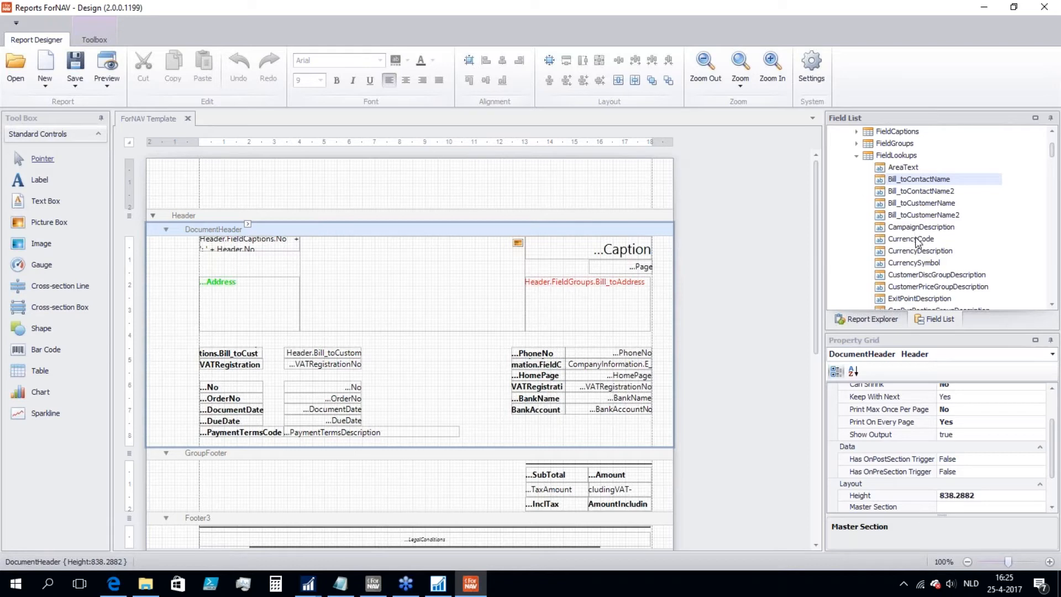
pyautogui.click(915, 241)
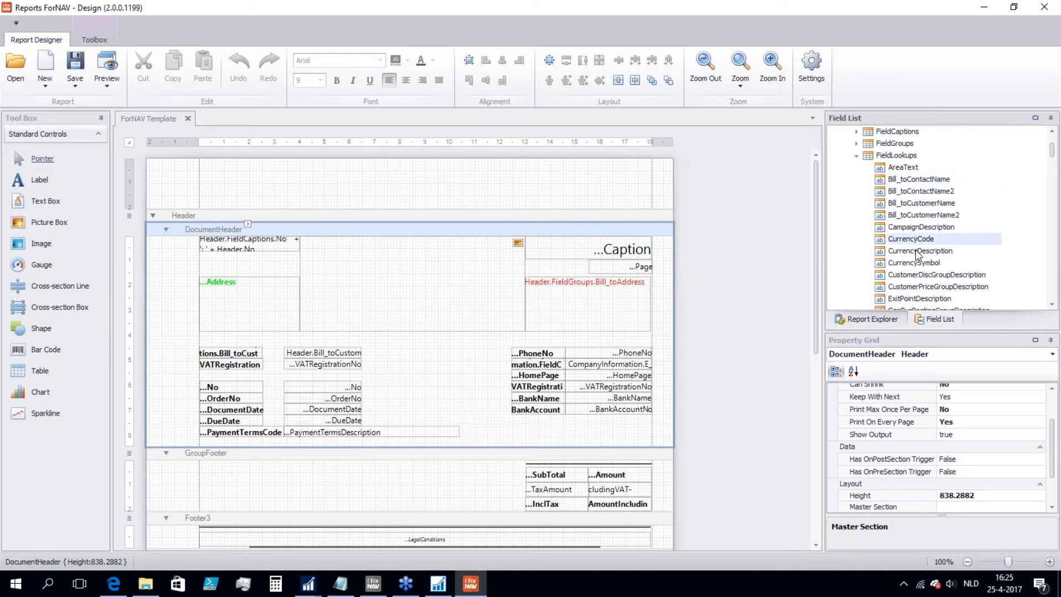
pyautogui.moveTo(911, 239); pyautogui.dragTo(428, 360)
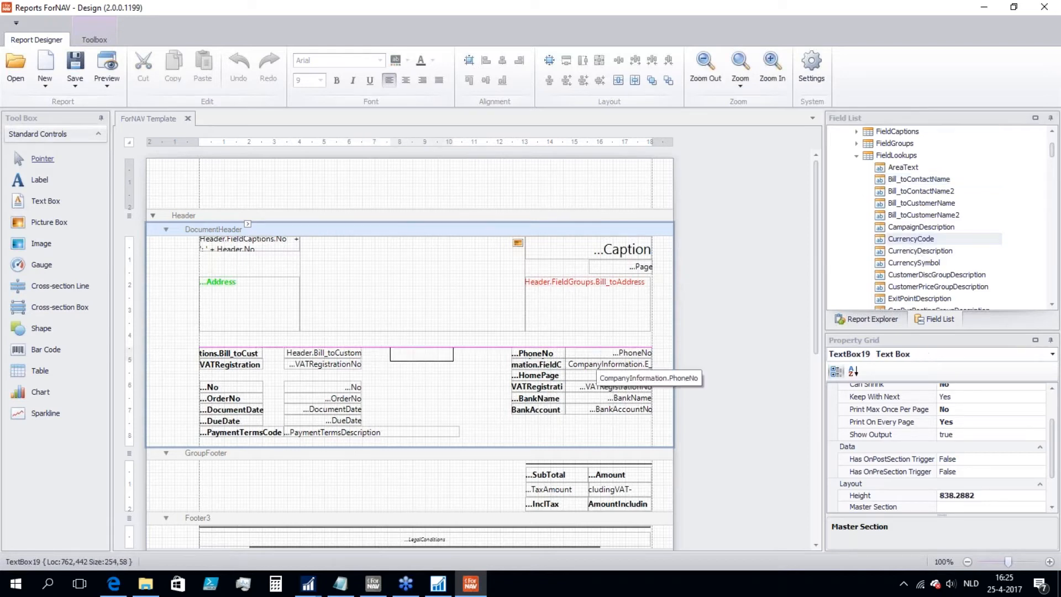
# Add the CurrencyDescription and CurrencySymbol lookup fields to DocumentHeader, stacked beneath CurrencyCode.
pyautogui.click(920, 250)
pyautogui.moveTo(919, 251); pyautogui.dragTo(420, 367)
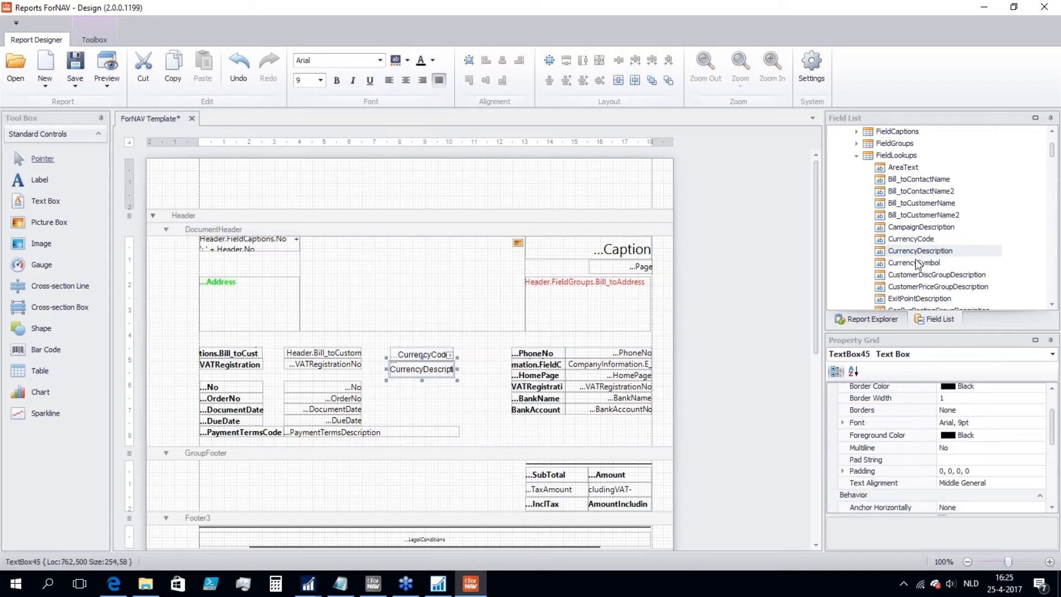
pyautogui.moveTo(914, 262); pyautogui.dragTo(421, 386)
pyautogui.moveTo(421, 384); pyautogui.dragTo(422, 386)
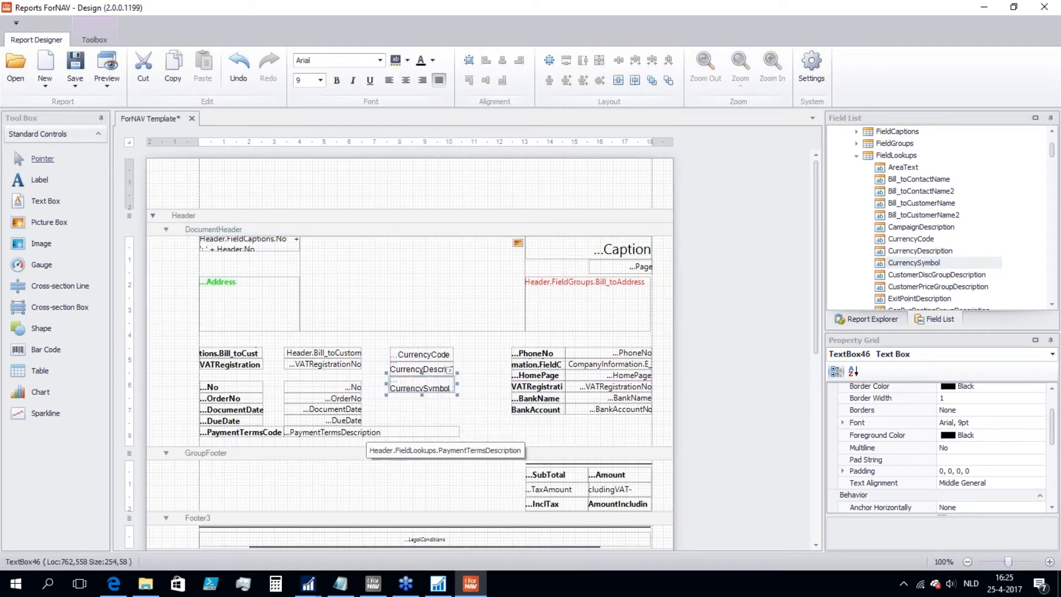
pyautogui.click(470, 390)
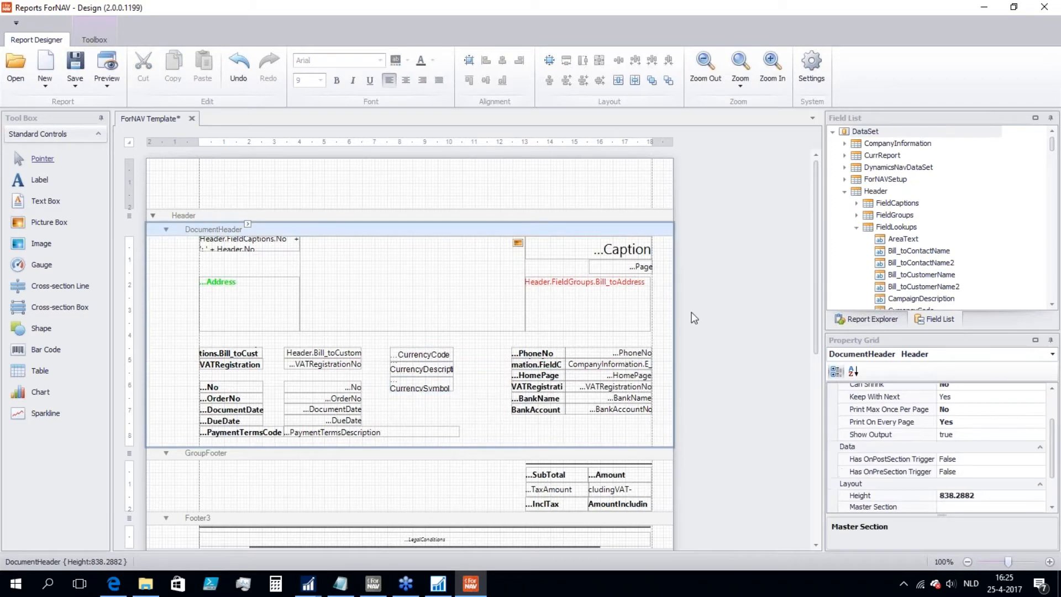
# Set the text colour of the CurrencyCode, CurrencyDescription and CurrencySymbol fields to magenta (255, 0, 255), then save and close the template.
pyautogui.scroll(-4, 922, 267)
pyautogui.scroll(-2, 920, 267)
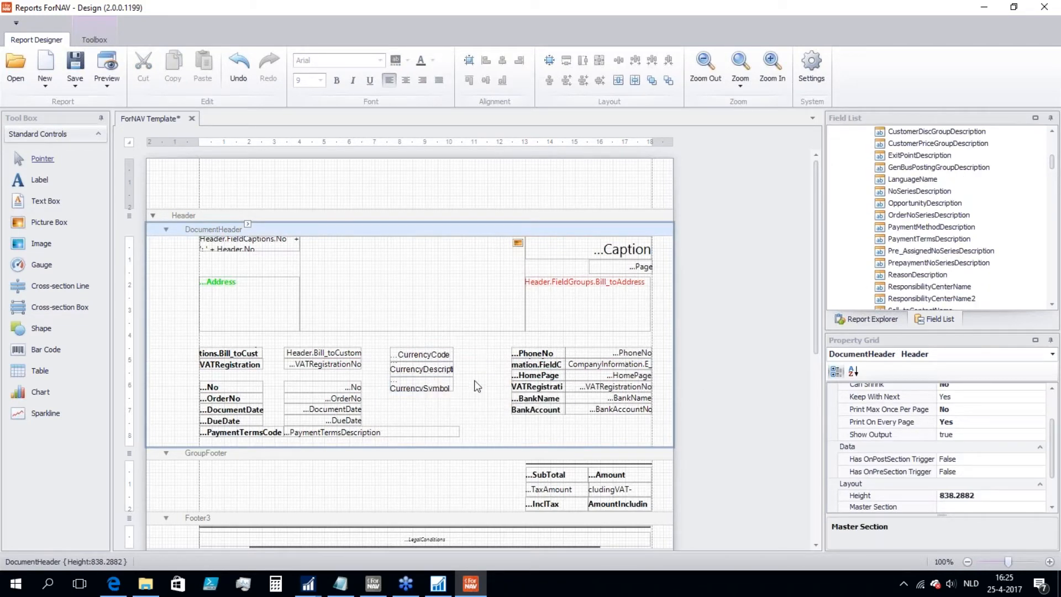
pyautogui.moveTo(468, 400); pyautogui.dragTo(370, 334)
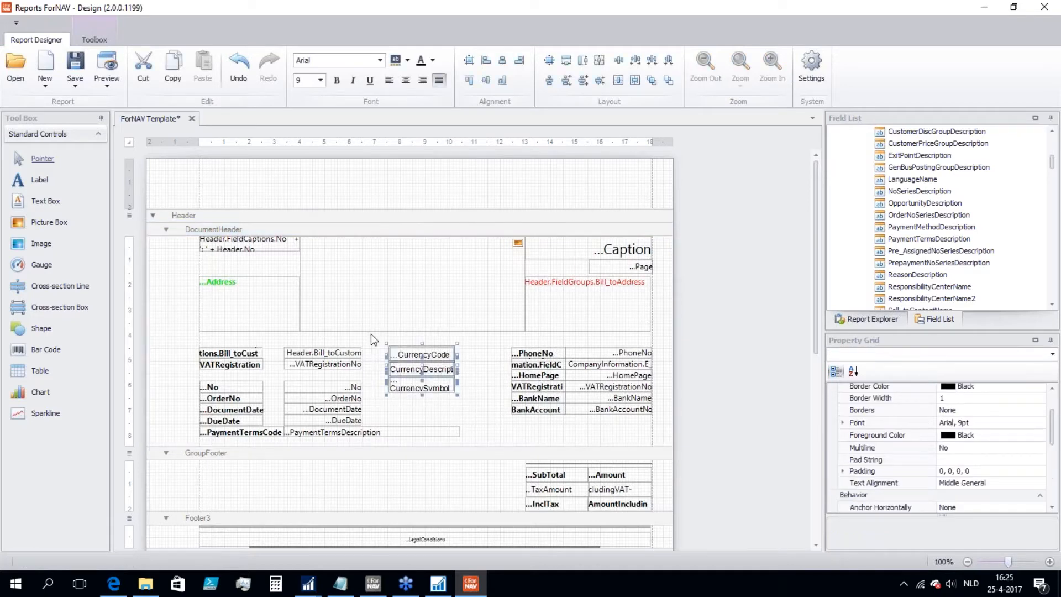
pyautogui.click(432, 60)
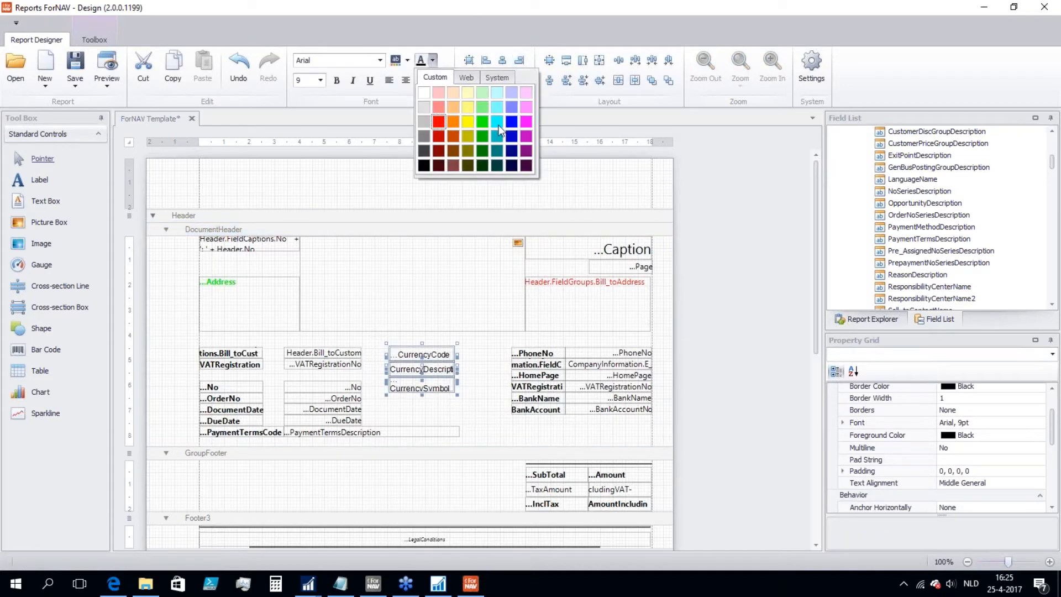
pyautogui.click(526, 121)
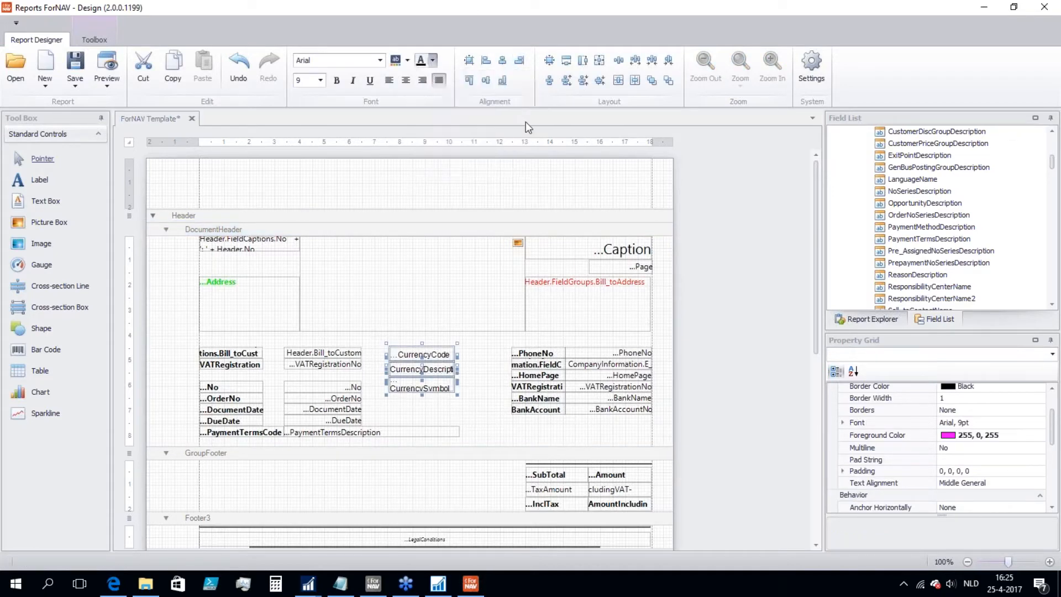
pyautogui.click(486, 390)
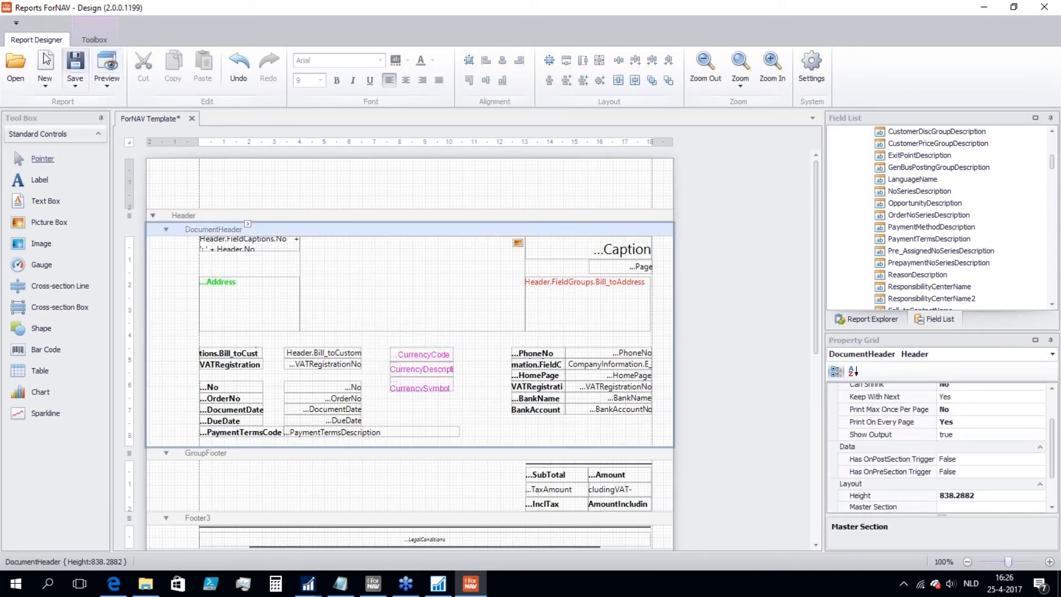
pyautogui.click(76, 65)
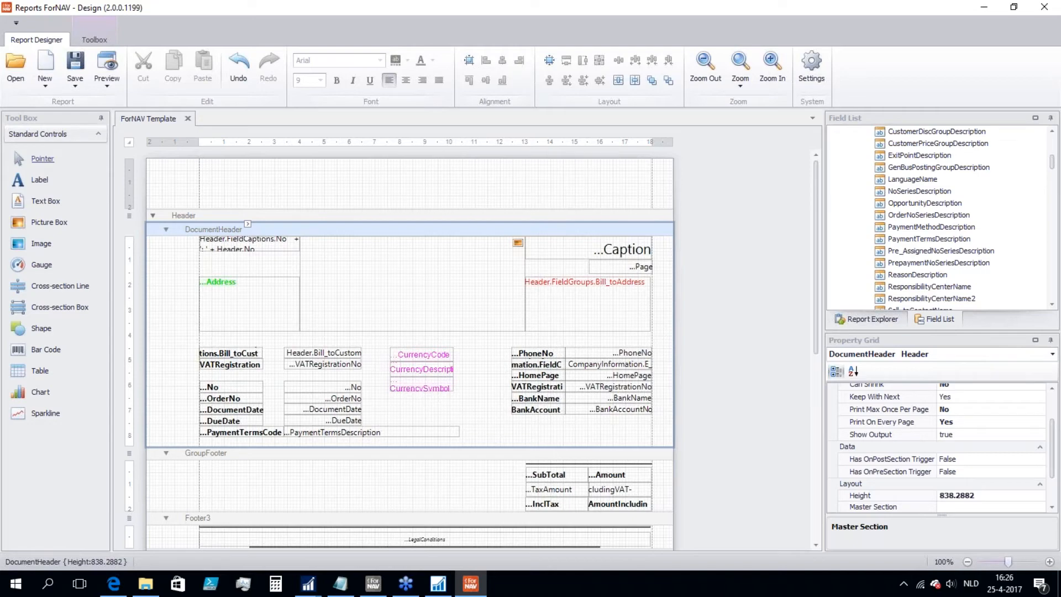
pyautogui.click(1044, 8)
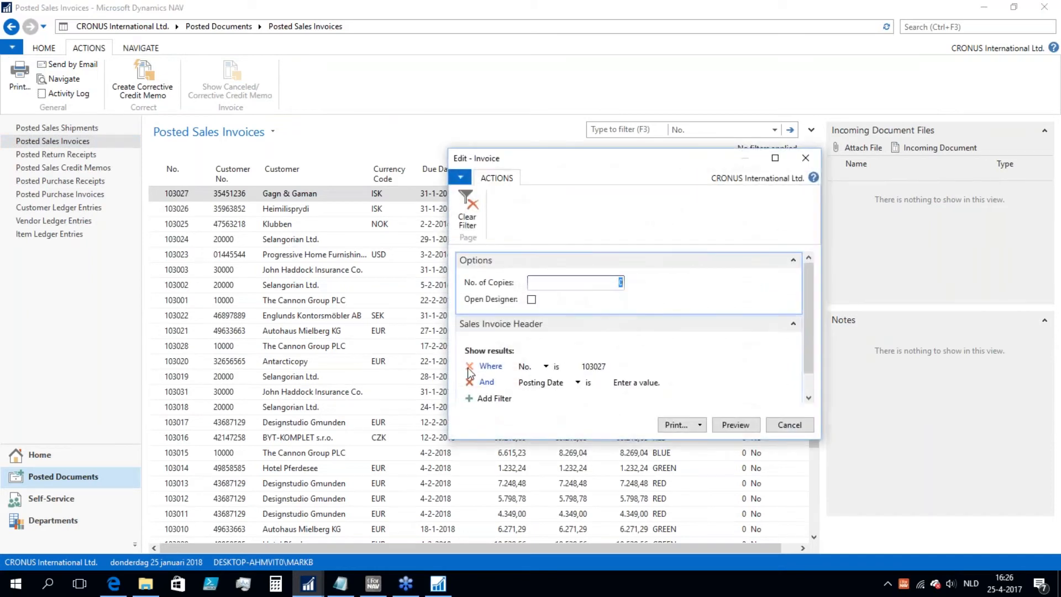
# Preview the Invoice report for all posted sales invoices, without the No. filter, and examine the currency fields on the first invoice.
pyautogui.click(469, 357)
pyautogui.click(732, 425)
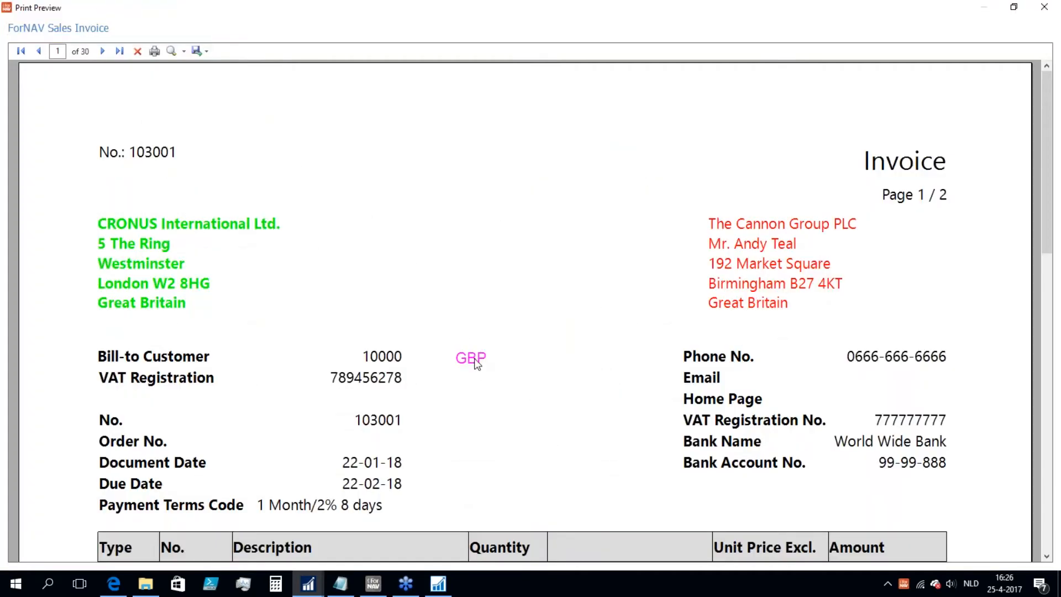
pyautogui.scroll(-3, 476, 359)
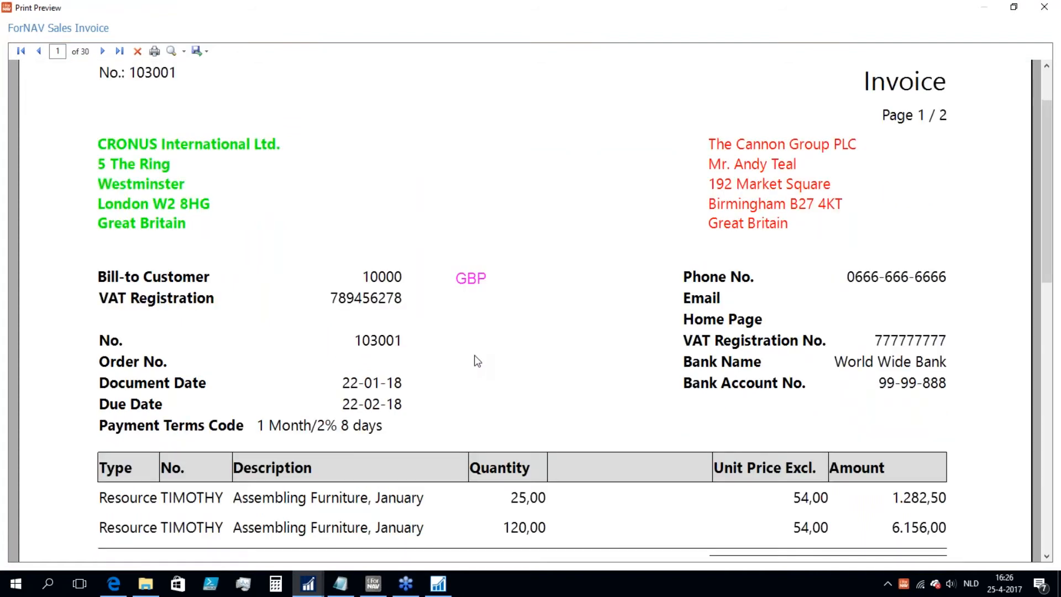
pyautogui.scroll(-3, 474, 356)
pyautogui.scroll(4, 467, 331)
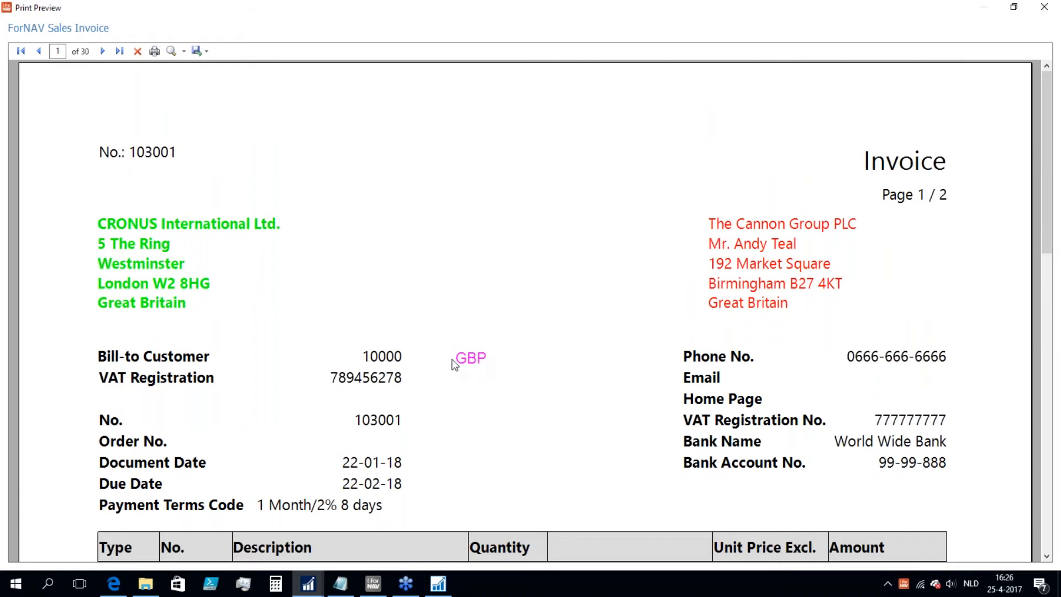
# Page through the invoice preview to page 15, comparing the currency code, description and symbol across customers, and close the preview.
pyautogui.click(103, 52)
pyautogui.click(104, 52)
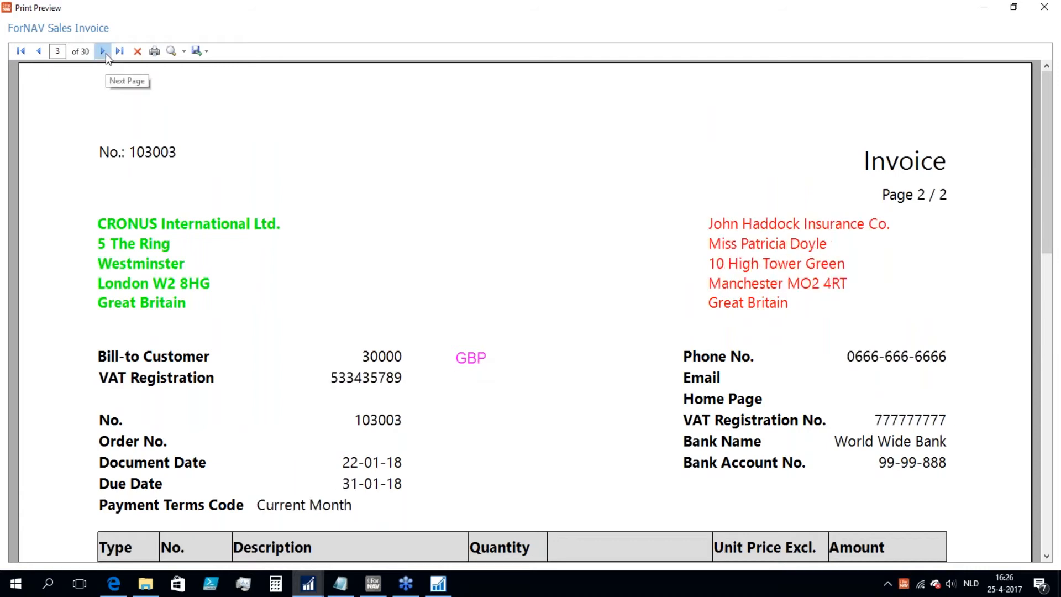
pyautogui.click(104, 52)
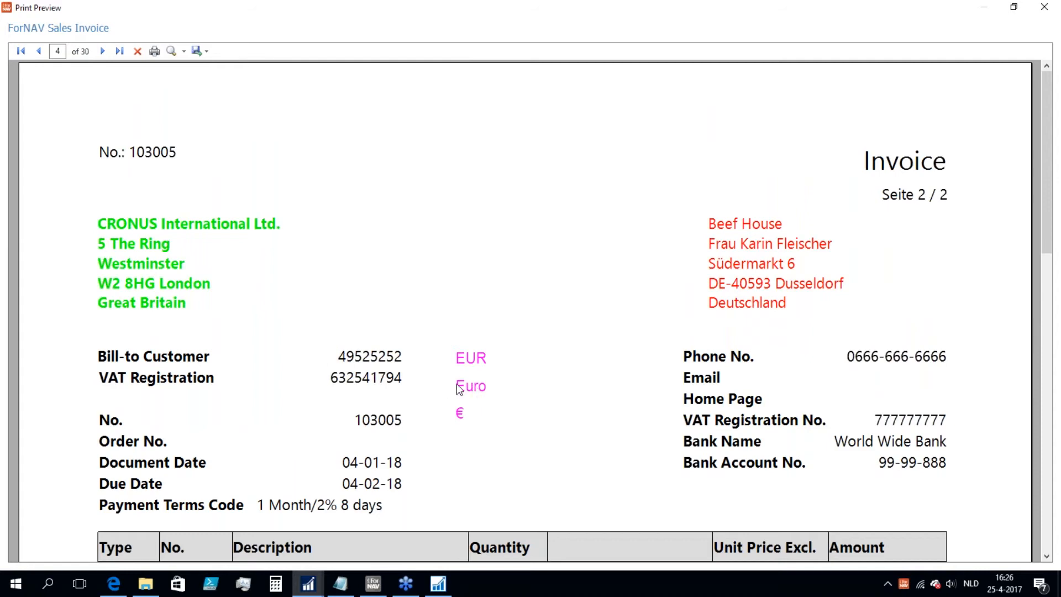
pyautogui.click(103, 51)
pyautogui.click(103, 51)
pyautogui.click(103, 51)
pyautogui.click(103, 51)
pyautogui.click(103, 51)
pyautogui.click(104, 51)
pyautogui.click(104, 51)
pyautogui.click(104, 51)
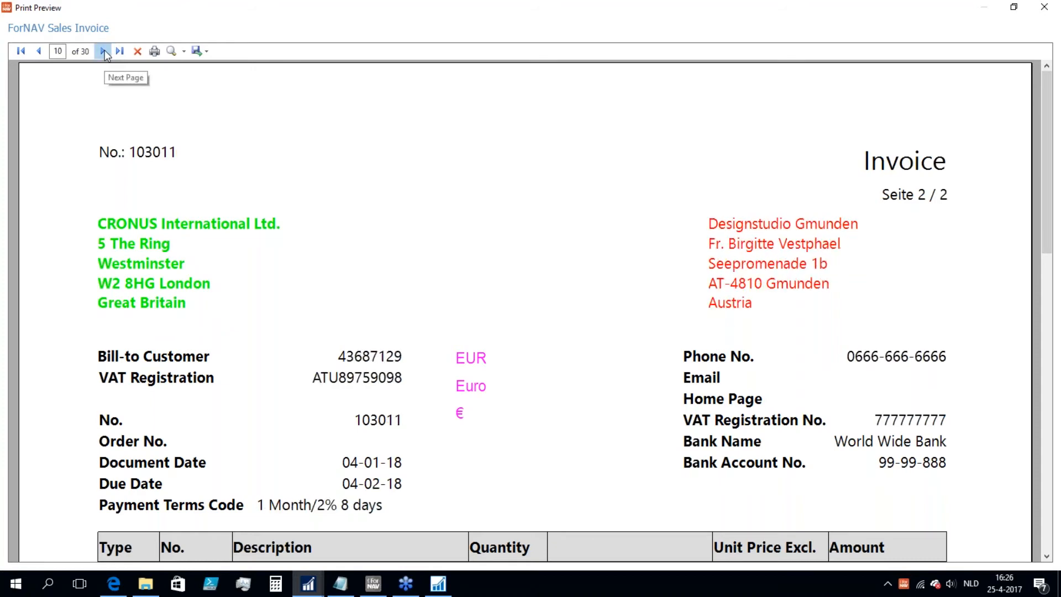
pyautogui.click(103, 51)
pyautogui.click(103, 51)
pyautogui.click(103, 51)
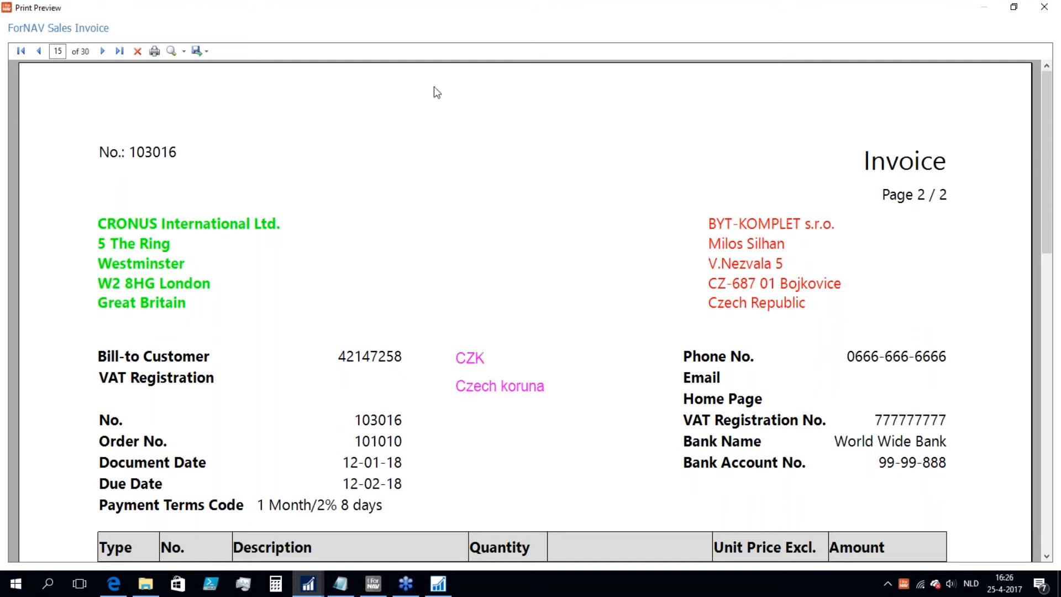
pyautogui.click(1043, 6)
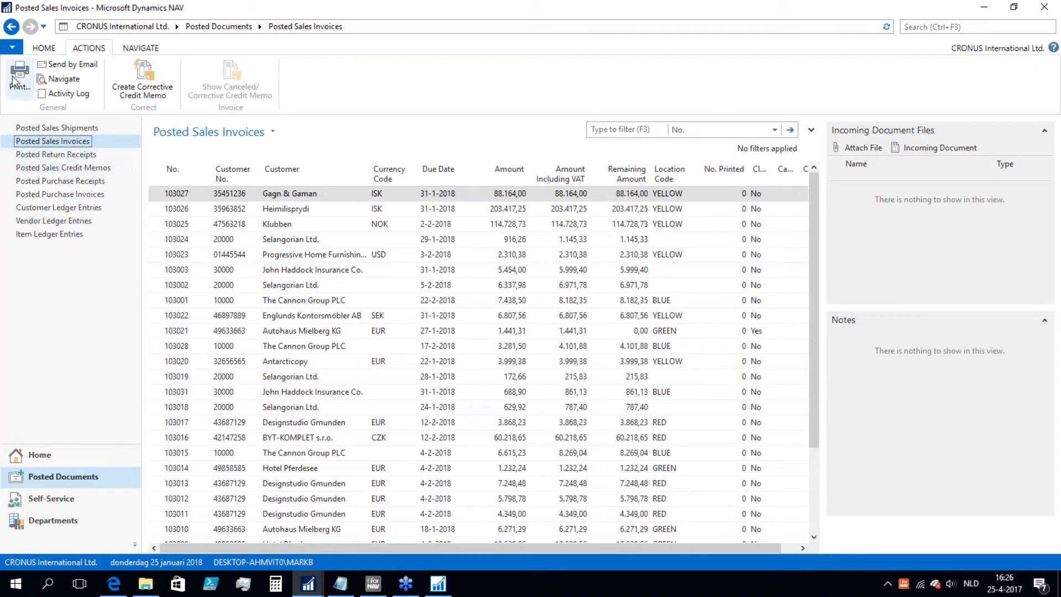
# Open the report for the first posted sales credit memo in the report designer by previewing it with Open Designer enabled.
pyautogui.click(63, 168)
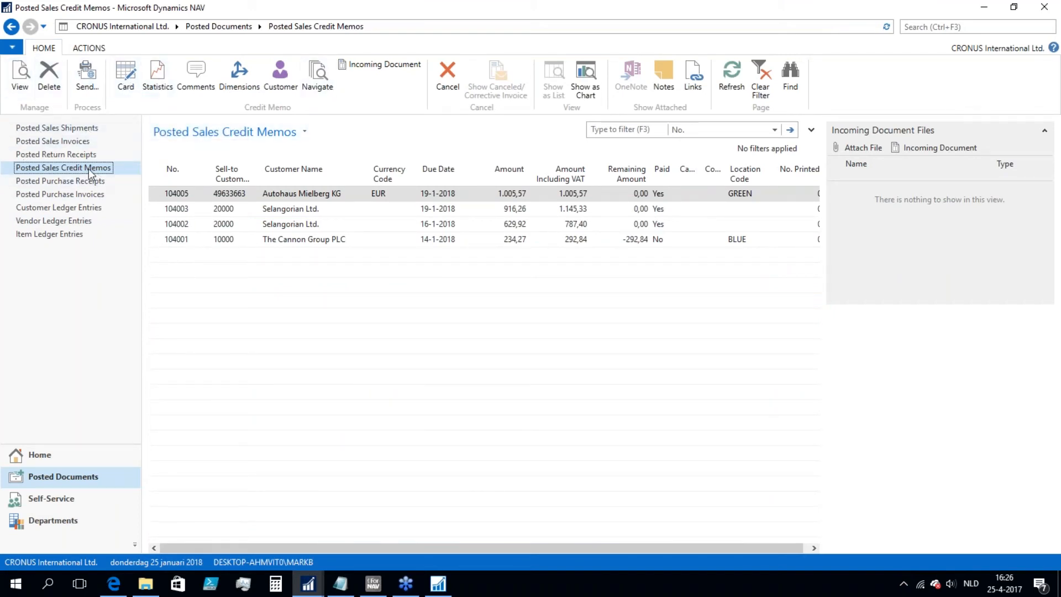
pyautogui.click(88, 48)
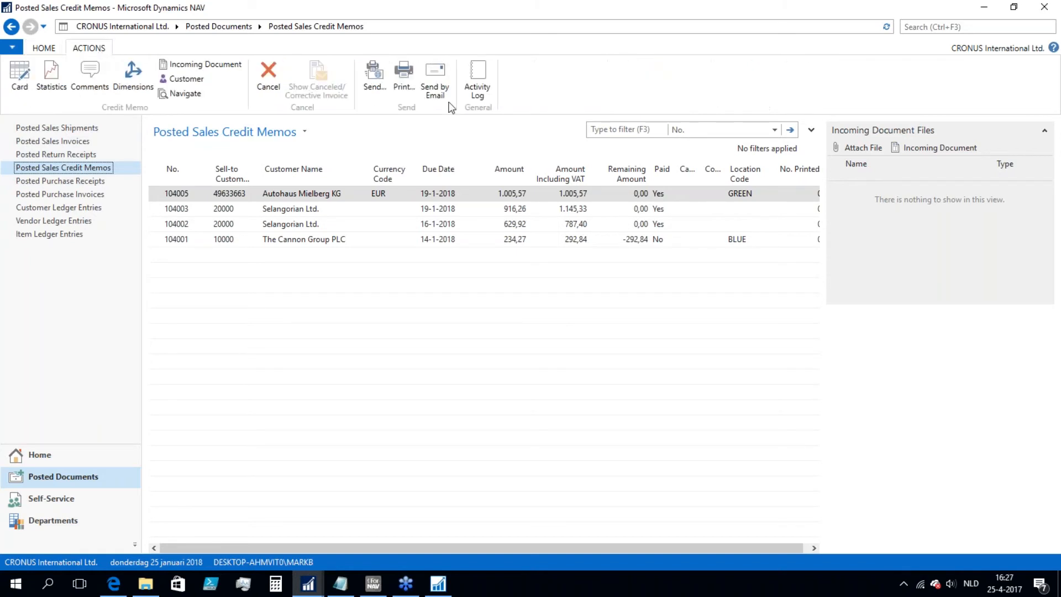
pyautogui.click(401, 86)
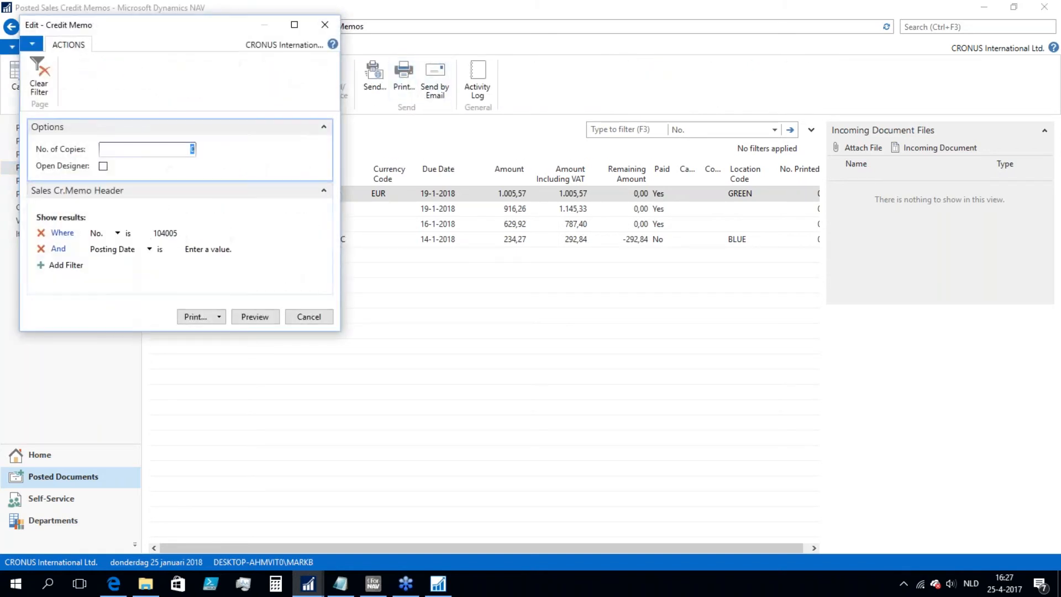
pyautogui.click(102, 166)
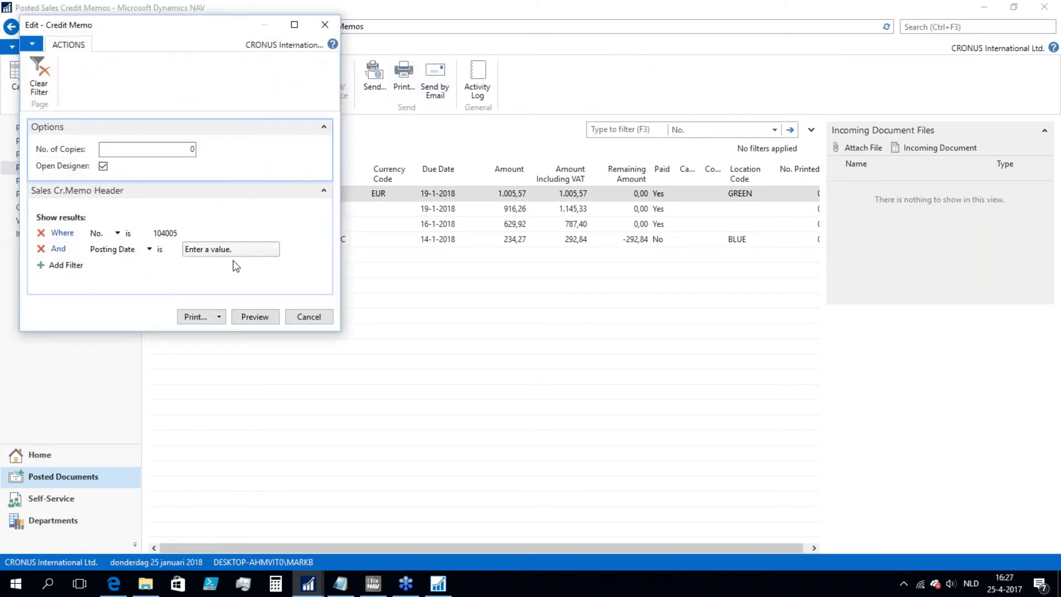
pyautogui.click(255, 317)
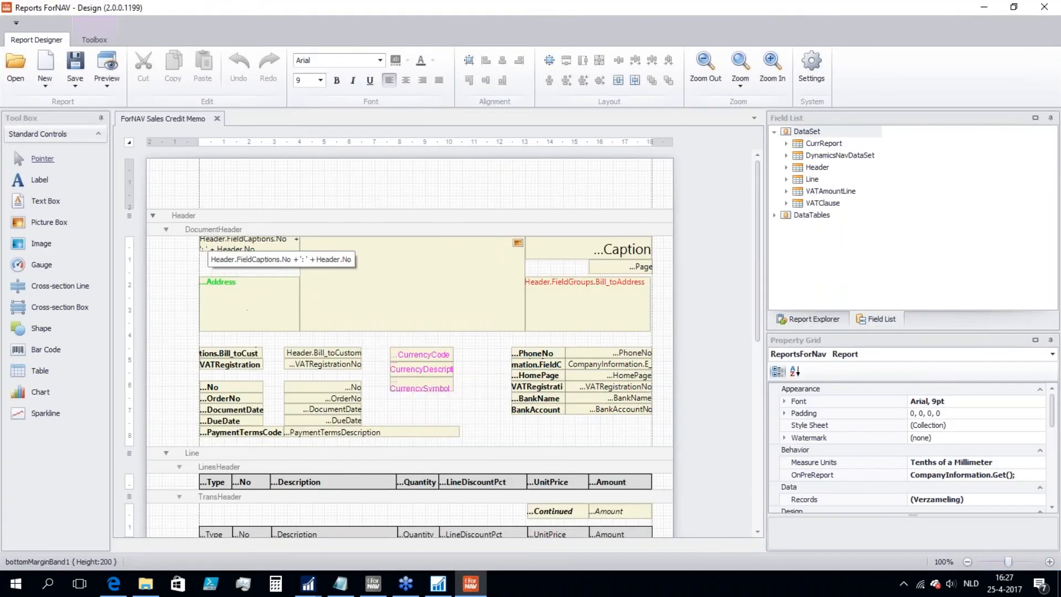
# Clear the Master Section property of the credit memo's DocumentHeader section to detach it from the shared template.
pyautogui.click(204, 228)
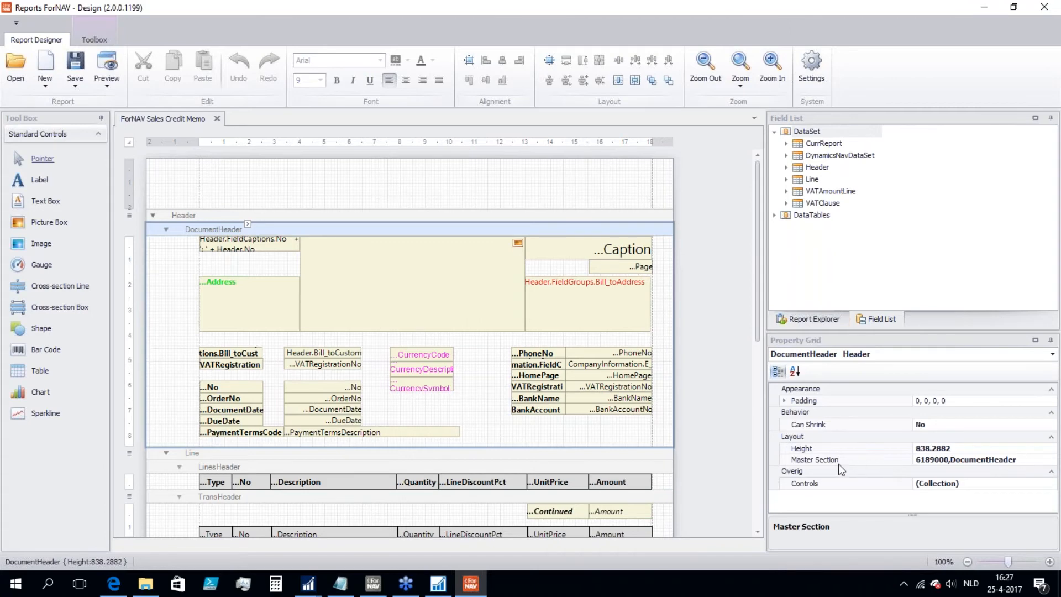
pyautogui.click(1027, 460)
pyautogui.moveTo(1028, 460); pyautogui.dragTo(846, 455)
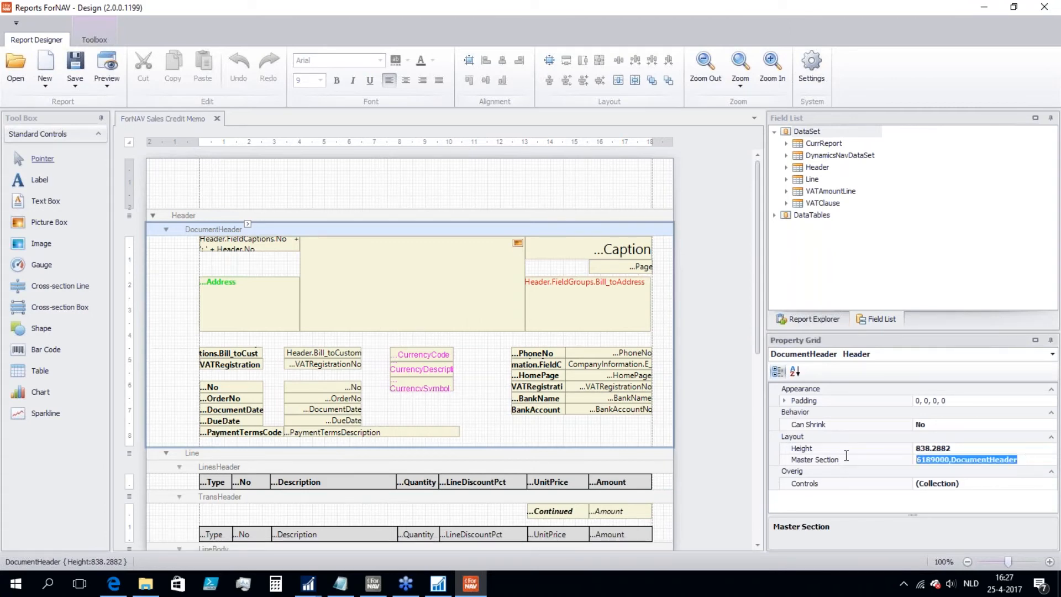
pyautogui.press('Delete')
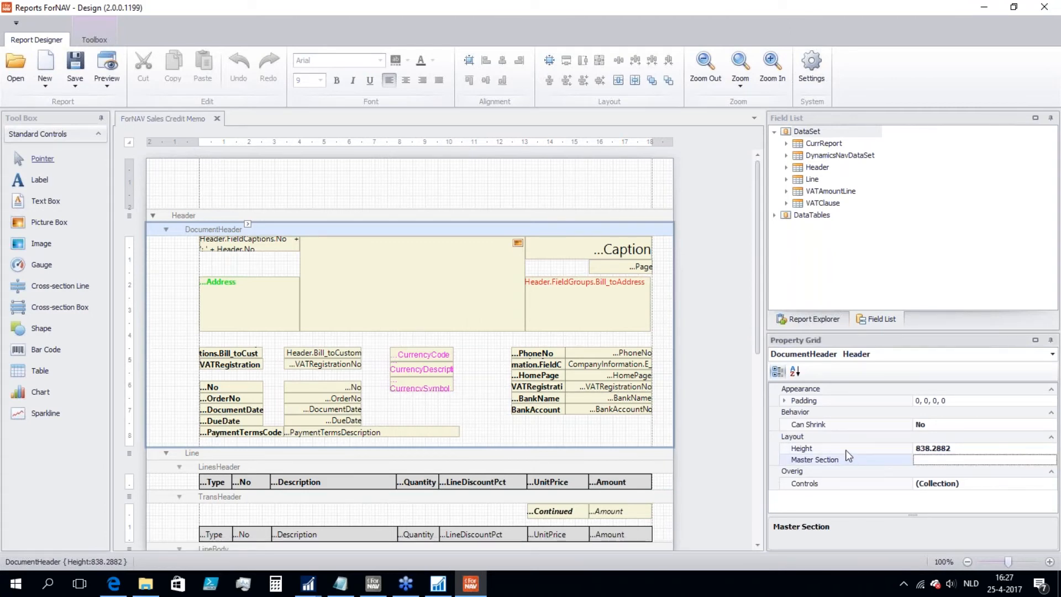
pyautogui.click(847, 447)
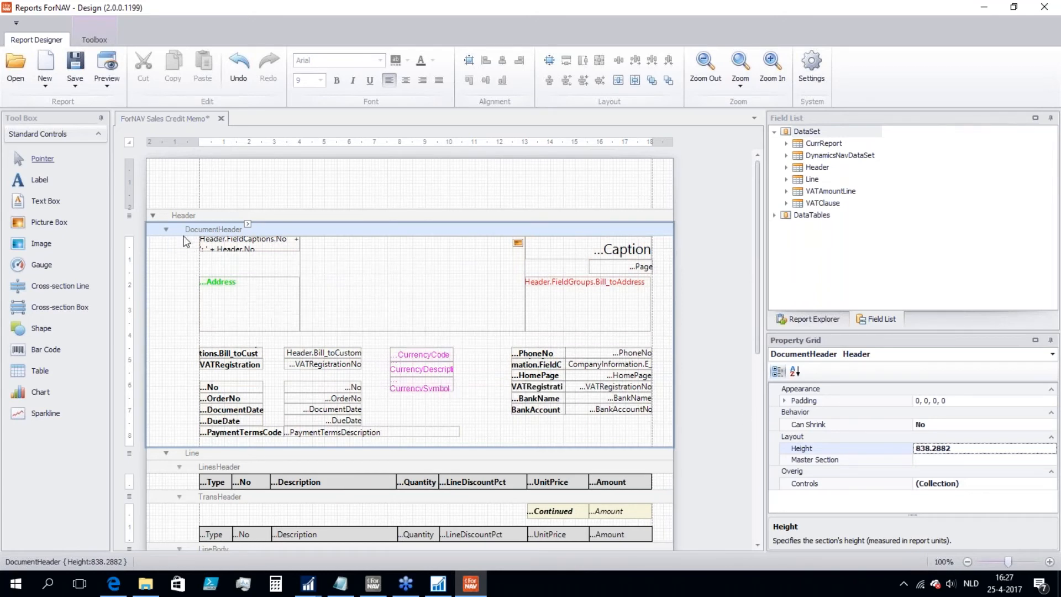
# Create a new list template report and copy its blue Name text box into the credit memo's DocumentHeader.
pyautogui.click(46, 64)
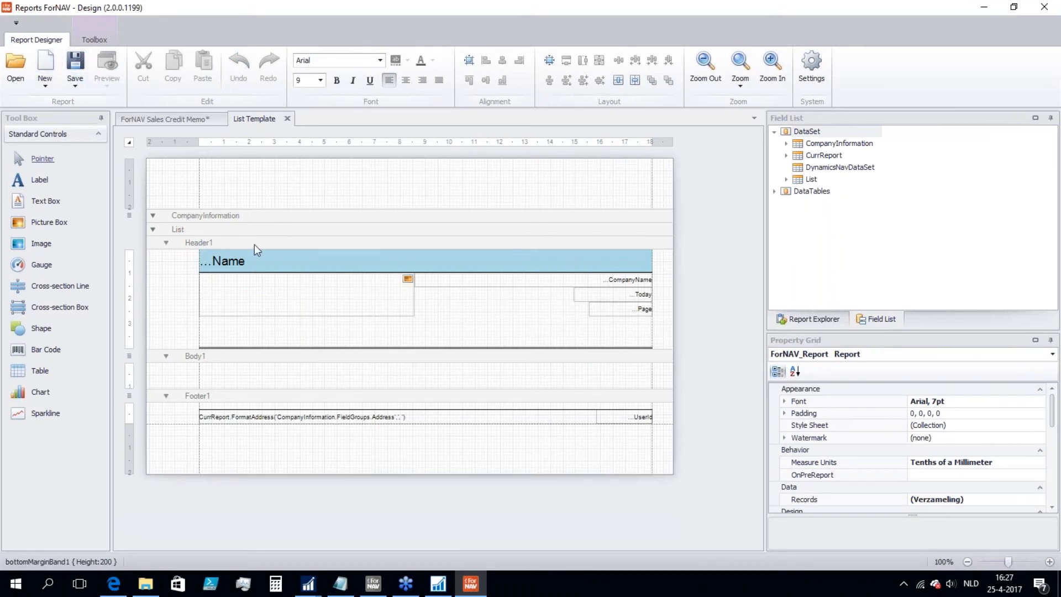
pyautogui.rightClick(351, 263)
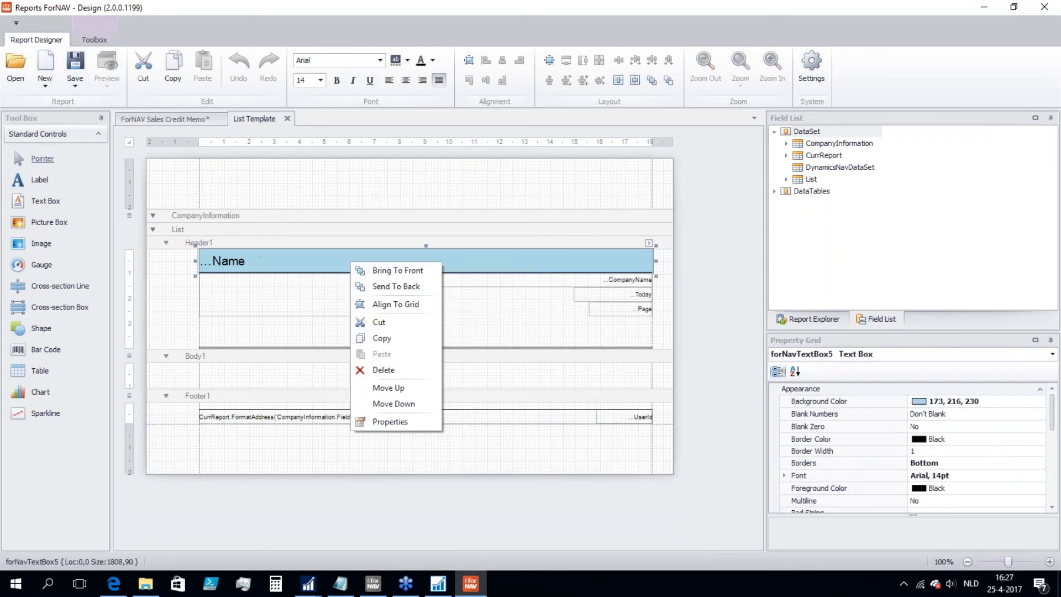
pyautogui.click(381, 338)
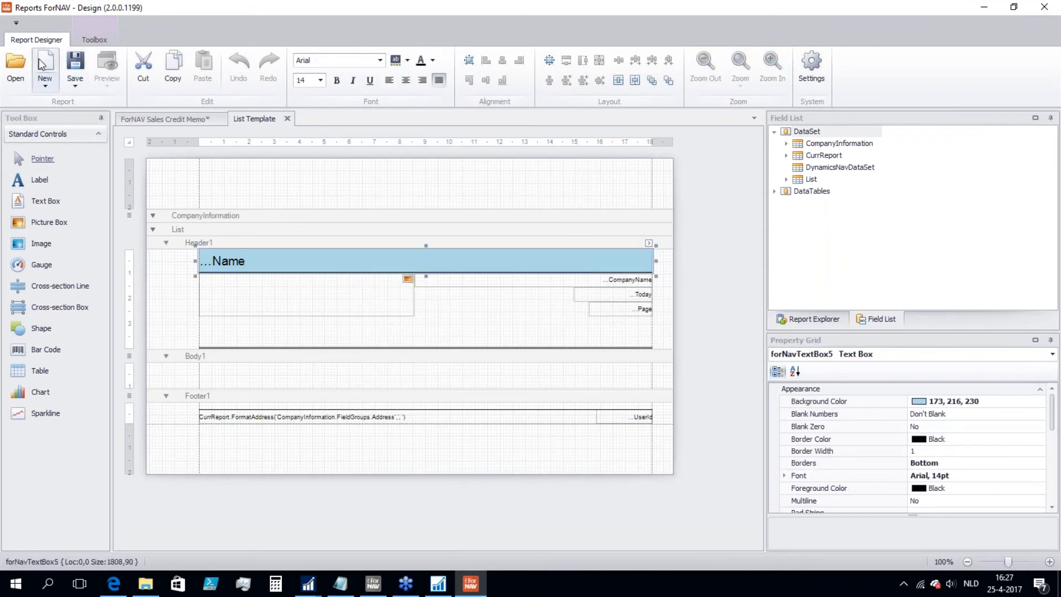
pyautogui.click(165, 119)
pyautogui.hotkey('ctrl', 'v')
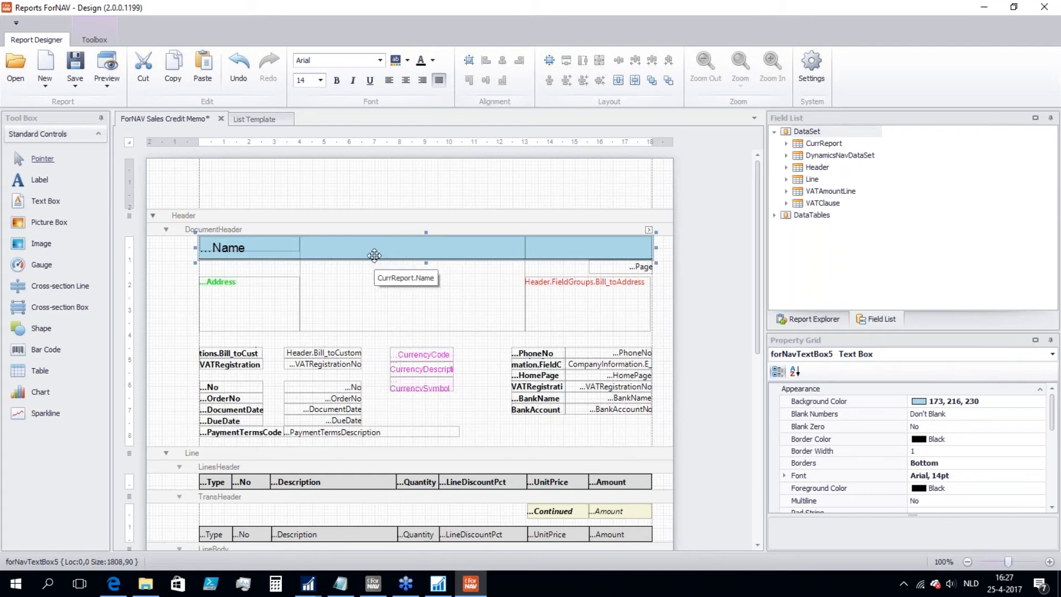
# Delete the pasted Name text box from the credit memo's DocumentHeader and close the report designer.
pyautogui.press('Delete')
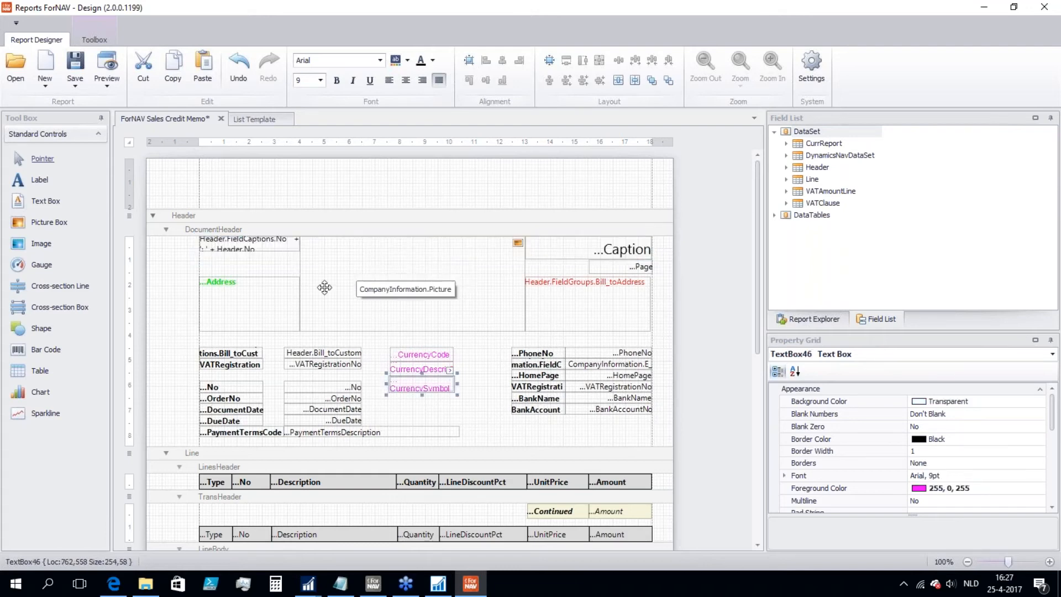
pyautogui.click(419, 408)
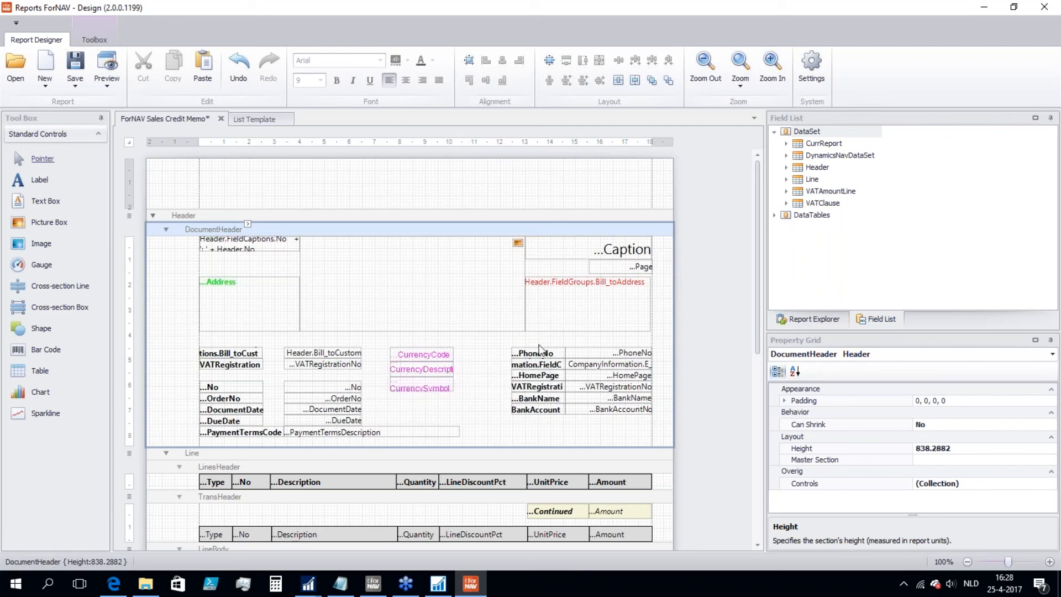
pyautogui.click(1043, 7)
pyautogui.click(544, 310)
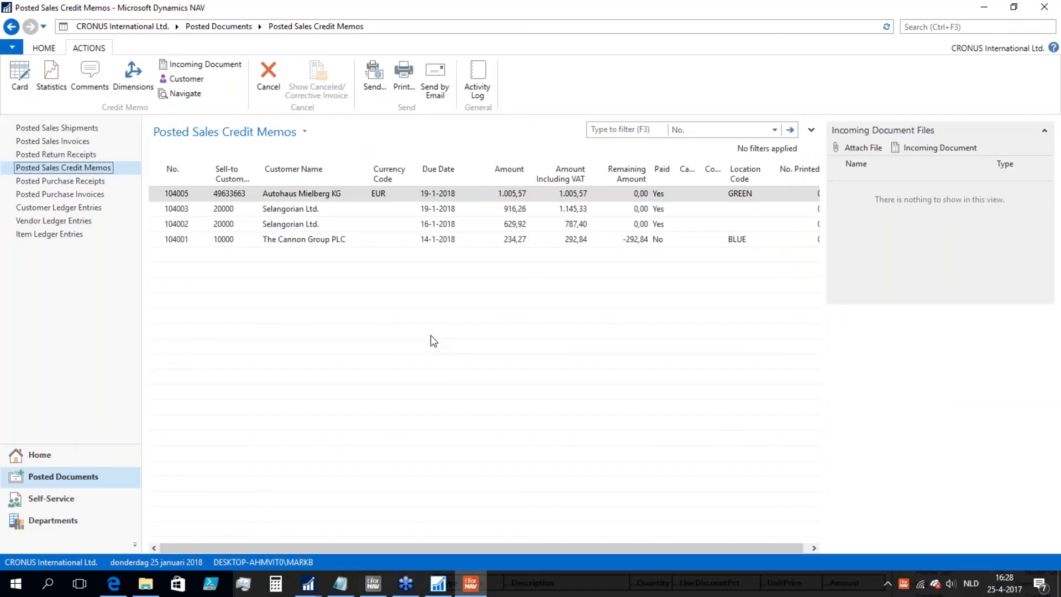